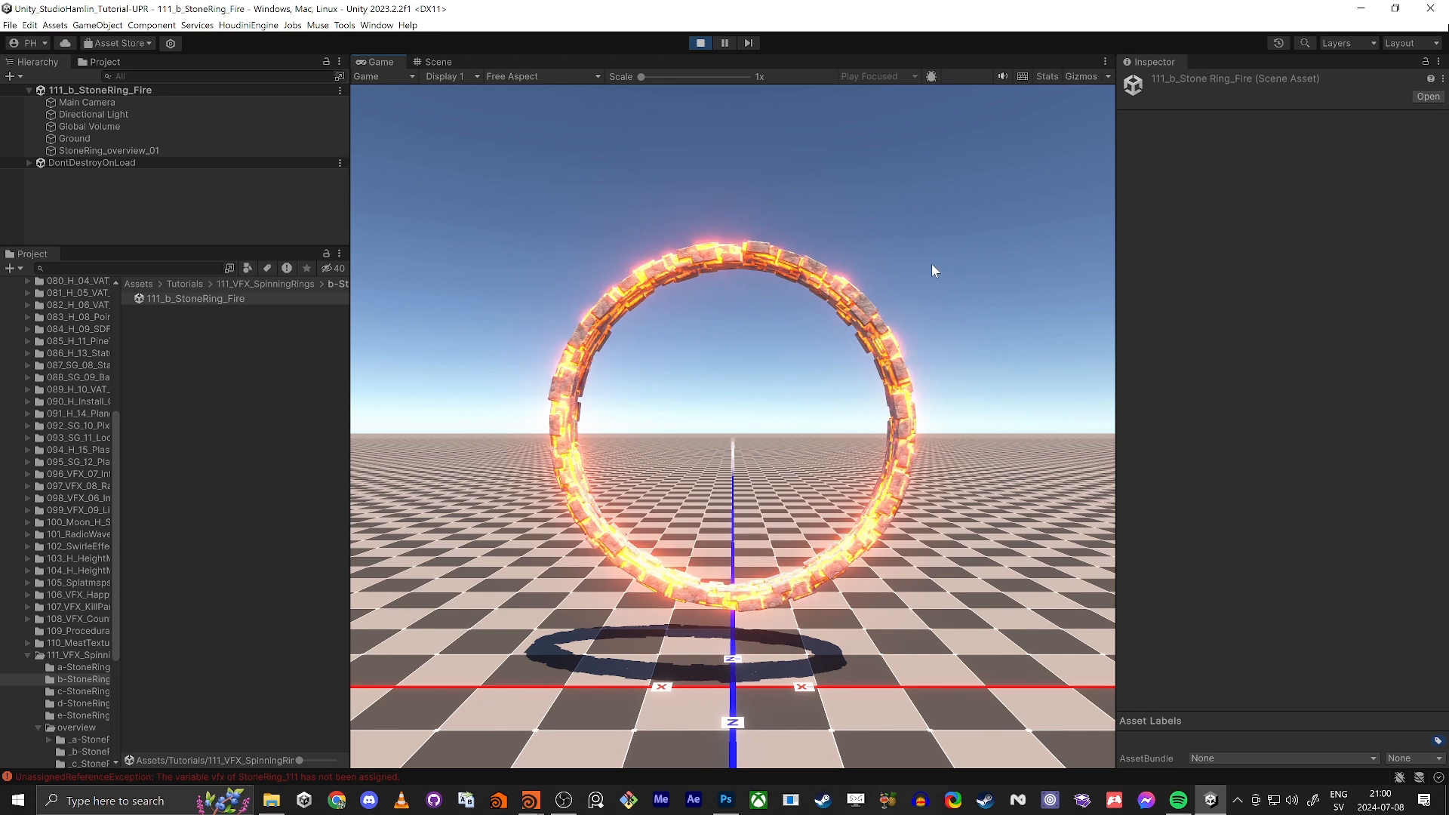
Examine the glowing fire stone ring up close in the Scene view from several angles.
{"action": "left_click", "coordinate": [434, 62]}
{"action": "right_click_drag", "start_coordinate": [634, 287], "coordinate": [779, 301]}
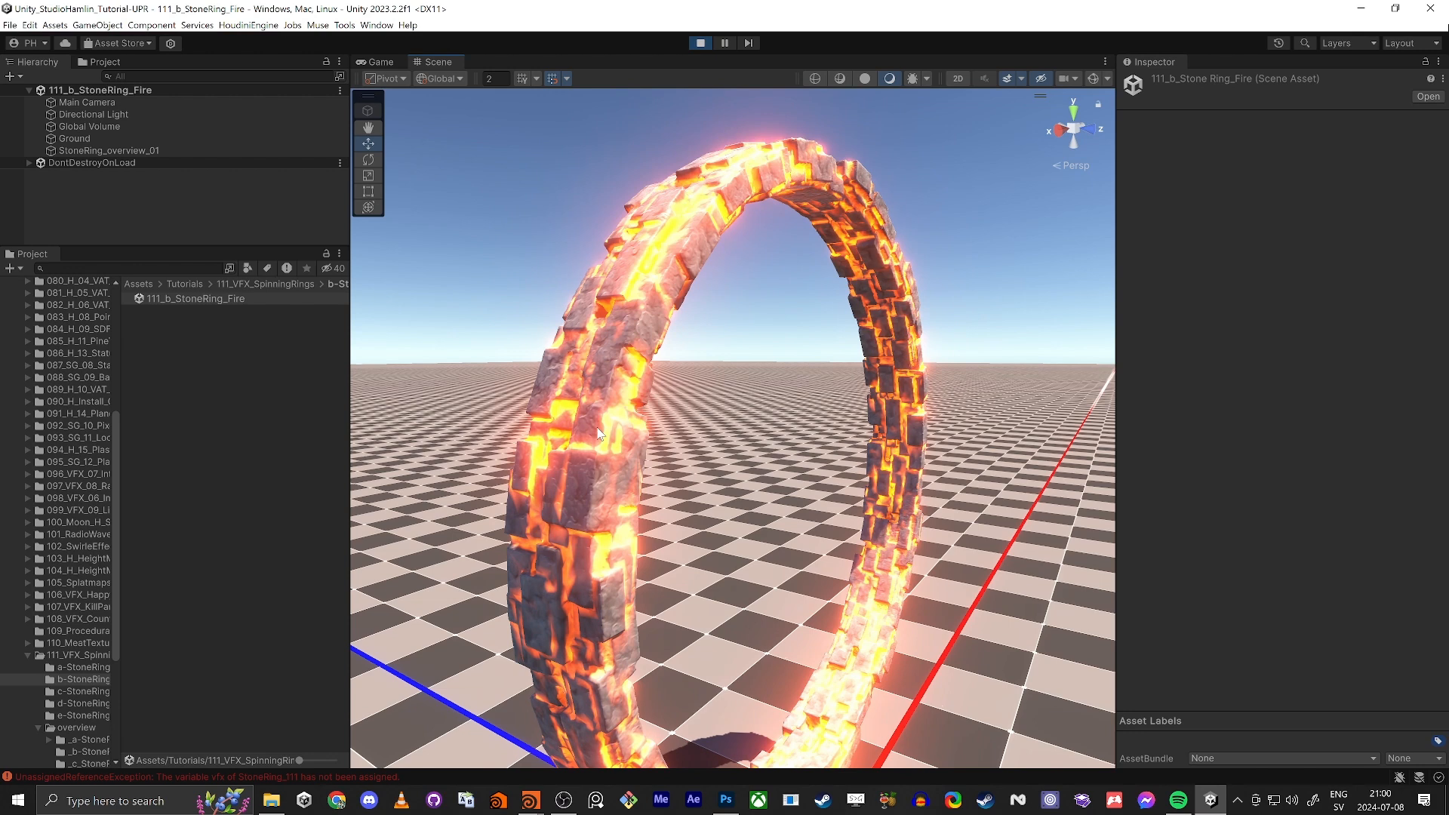
{"action": "right_click_drag", "start_coordinate": [616, 423], "coordinate": [590, 387]}
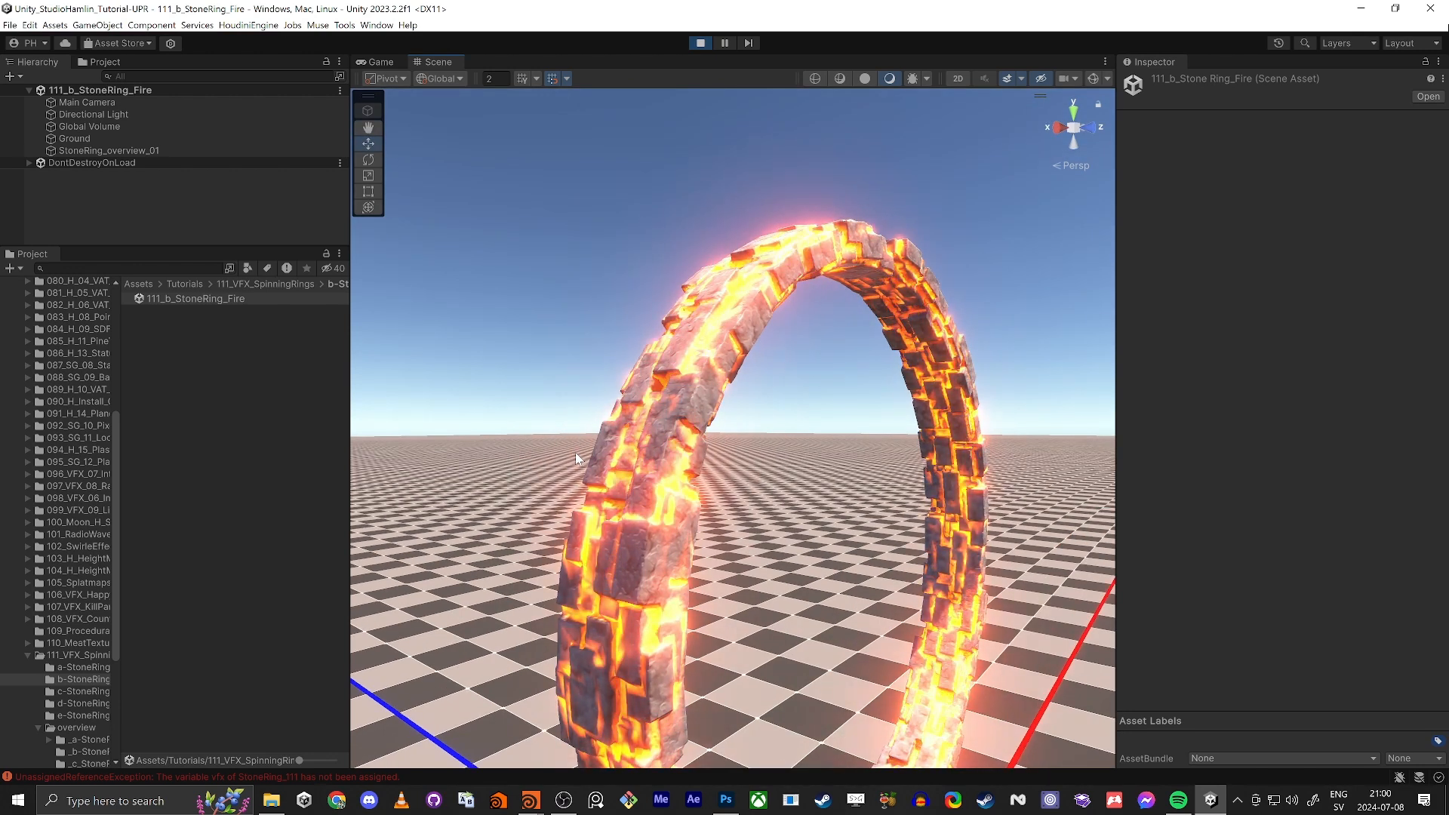
{"action": "right_click_drag", "start_coordinate": [575, 452], "coordinate": [354, 672]}
{"action": "key", "text": "w"}
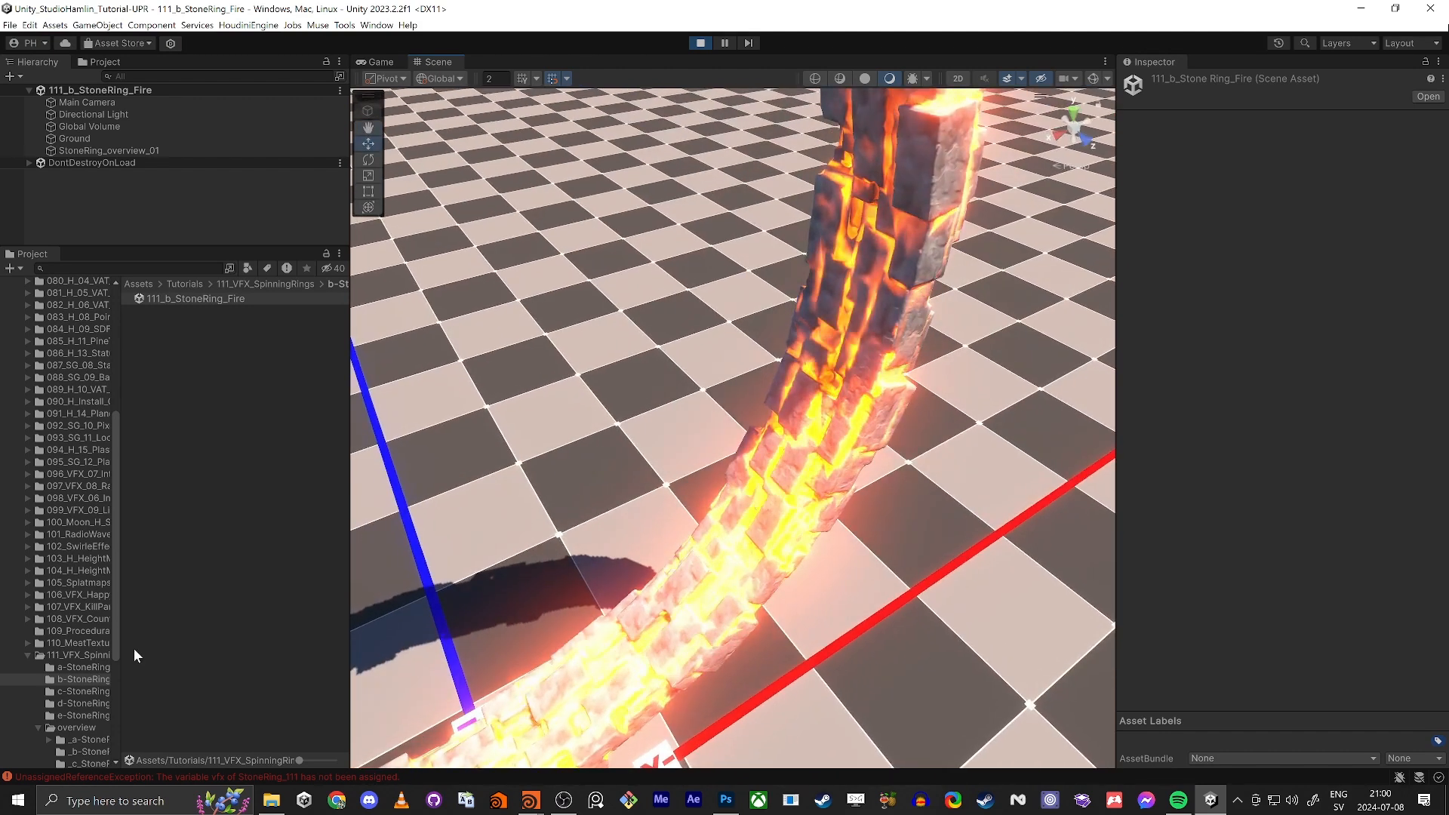
Exit Play mode and delete the StoneRing_overview_01 object from the scene.
{"action": "left_click", "coordinate": [71, 669]}
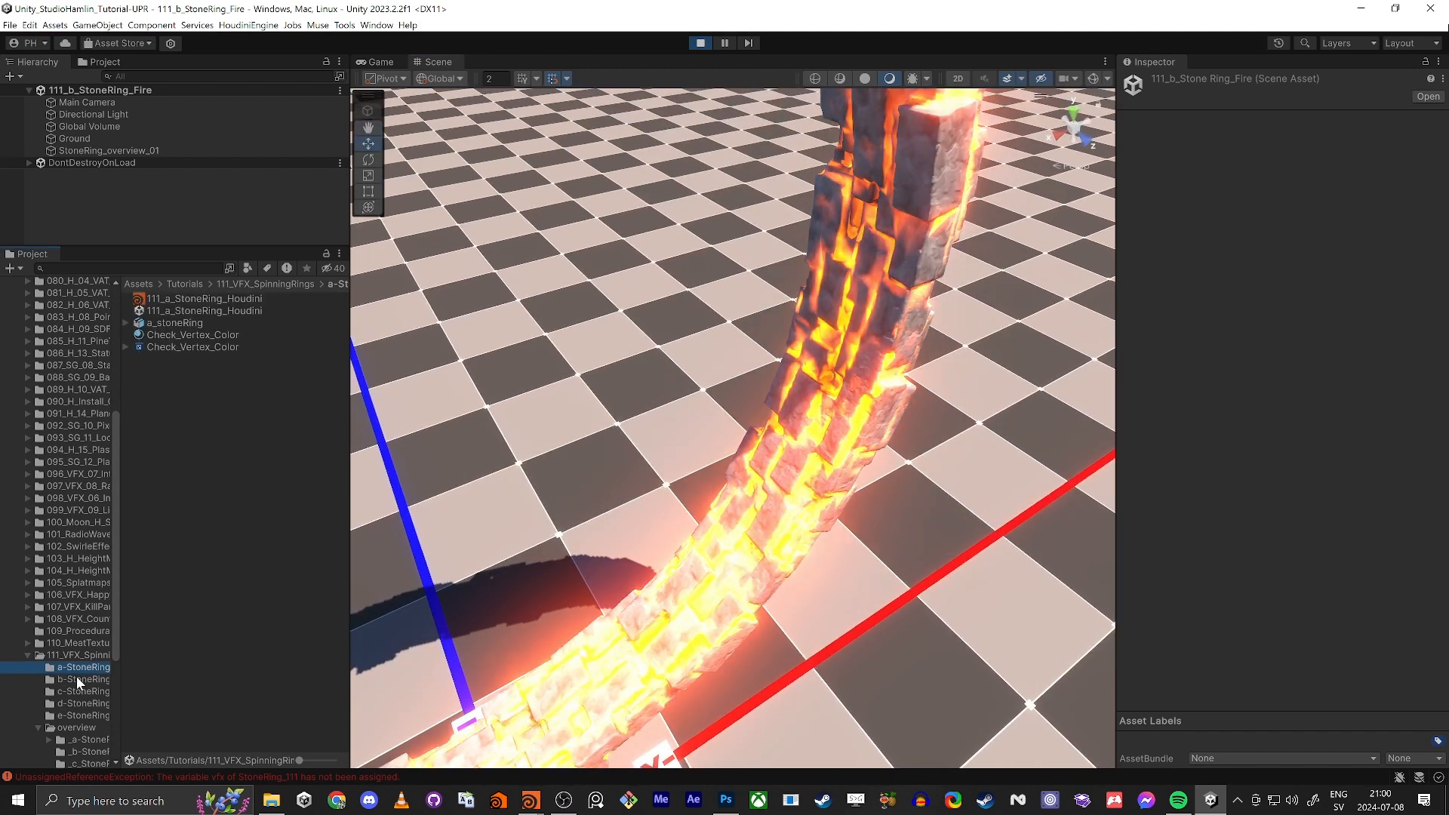
{"action": "right_click_drag", "start_coordinate": [867, 453], "coordinate": [743, 396]}
{"action": "key", "text": "s"}
{"action": "left_click", "coordinate": [683, 301]}
{"action": "key", "text": "Delete"}
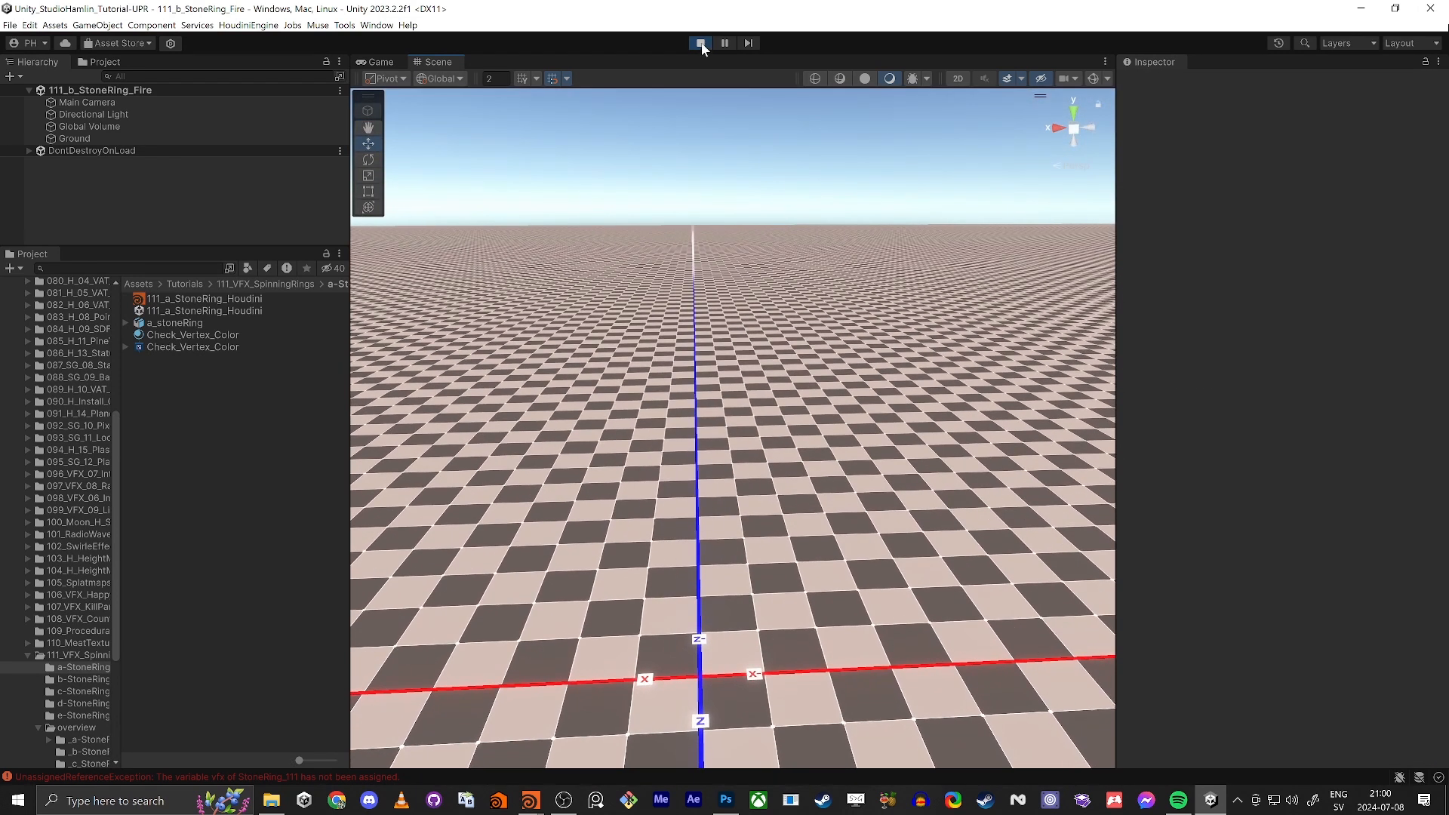
{"action": "left_click", "coordinate": [700, 43]}
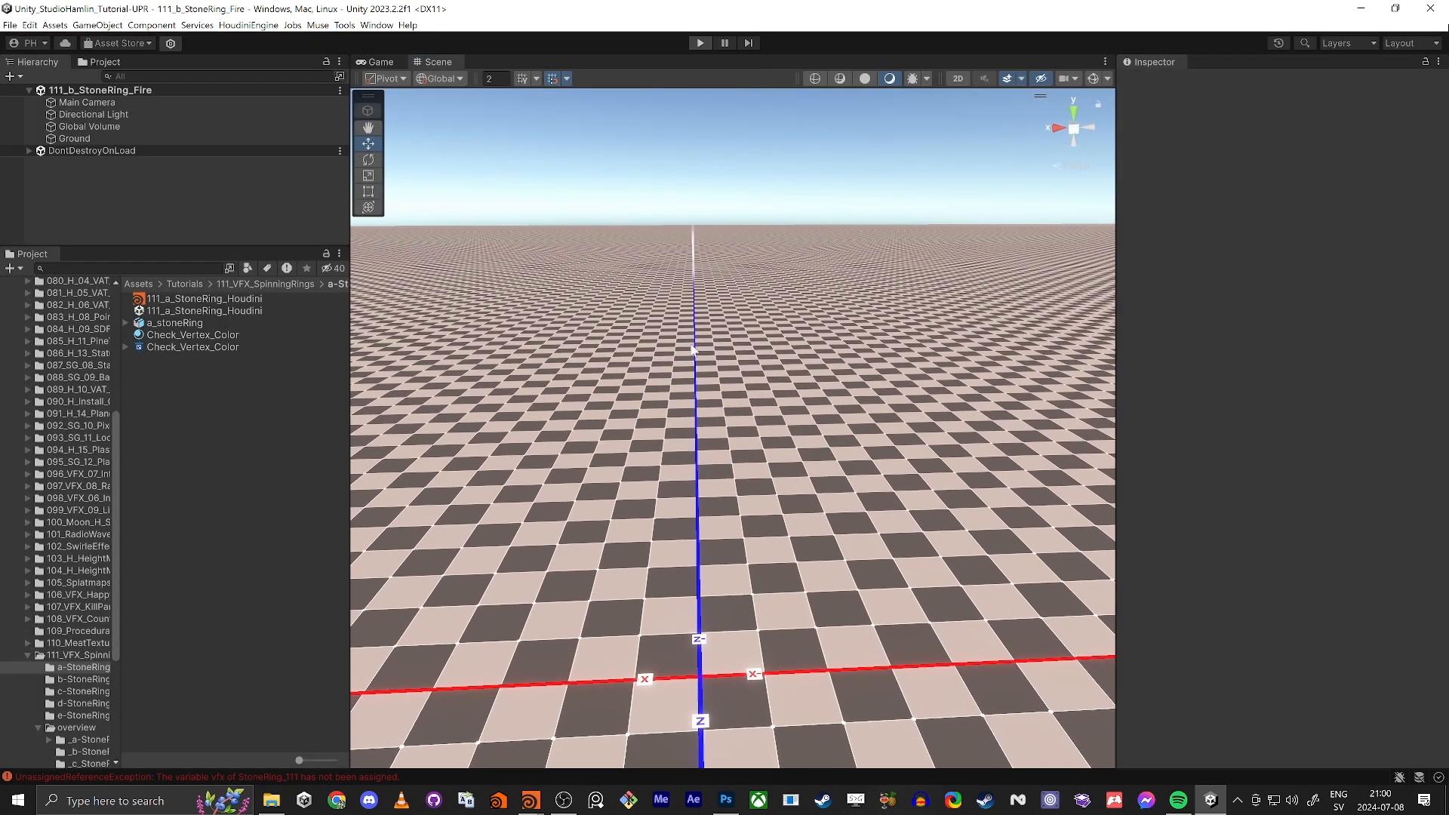
{"action": "key", "text": "Delete"}
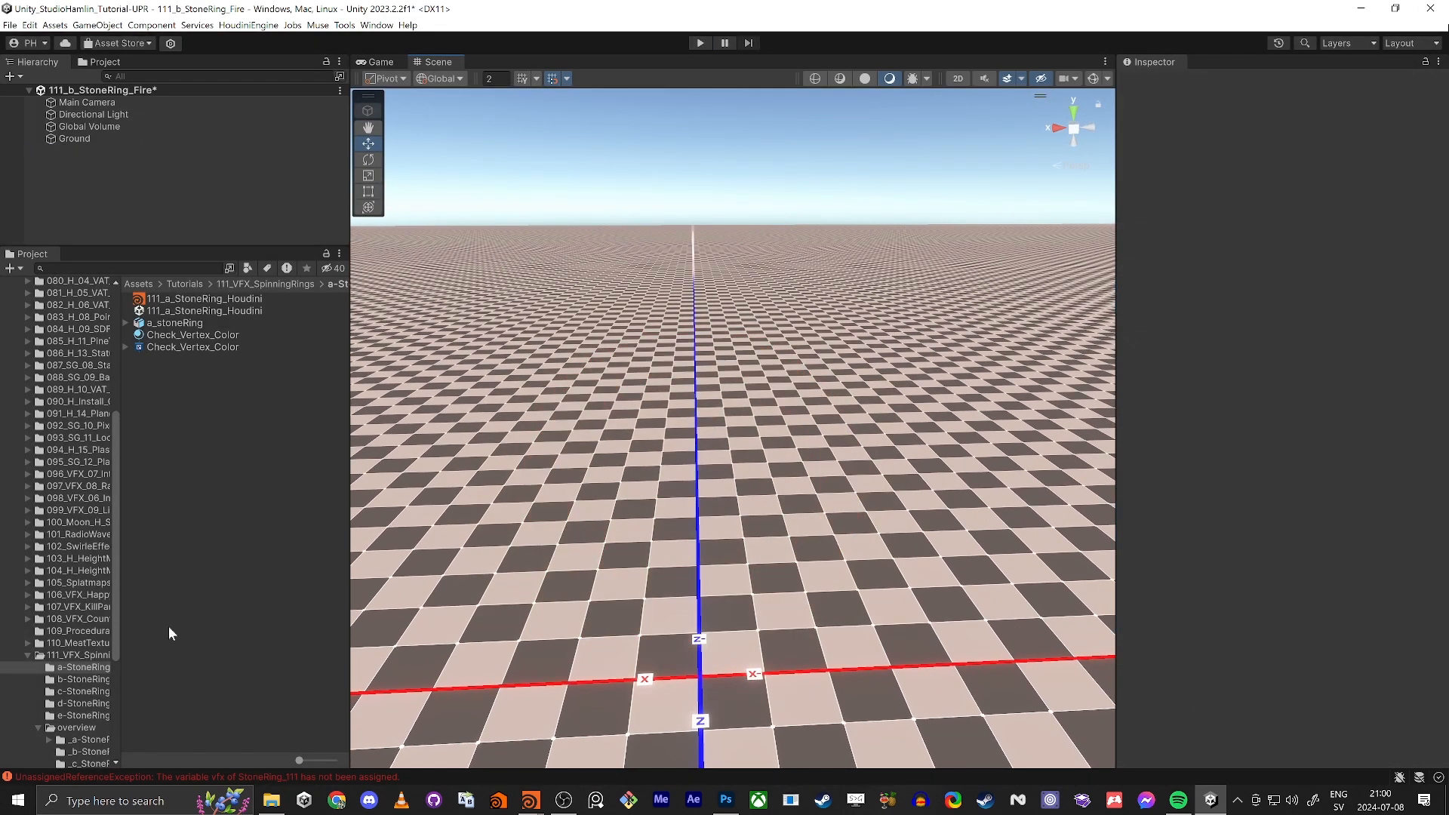
Add the a_stoneRing model from the a-StoneRing folder to the scene and apply the Check_Vertex_Color material to it.
{"action": "left_click_drag", "start_coordinate": [189, 323], "coordinate": [151, 189]}
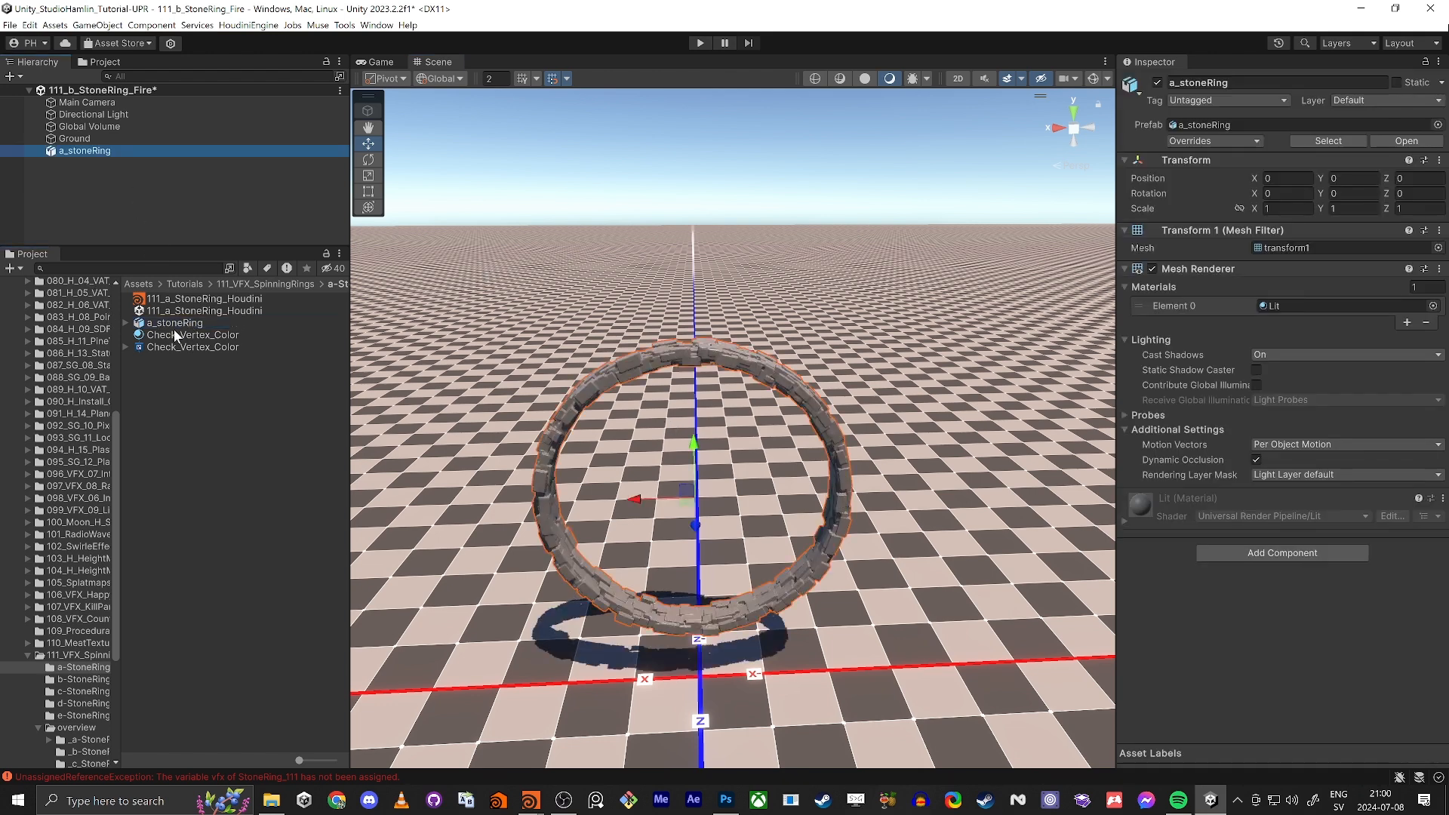
{"action": "left_click_drag", "start_coordinate": [174, 335], "coordinate": [649, 368]}
{"action": "right_click_drag", "start_coordinate": [644, 466], "coordinate": [628, 507]}
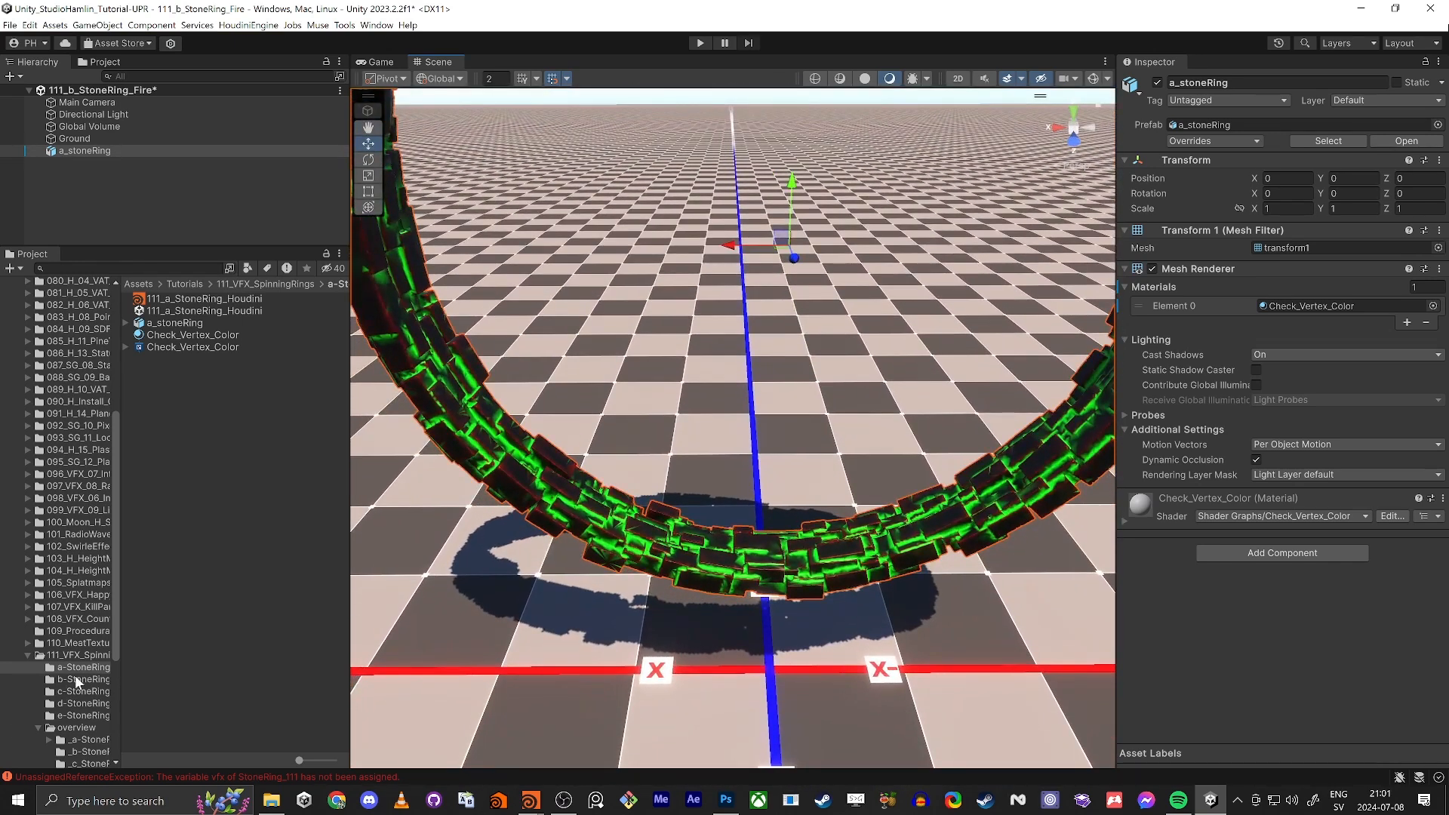
Create a URP Lit Shader Graph named 111_b_StoneRing_Fire in the b-StoneRing folder.
{"action": "left_click", "coordinate": [77, 681]}
{"action": "left_click", "coordinate": [160, 298]}
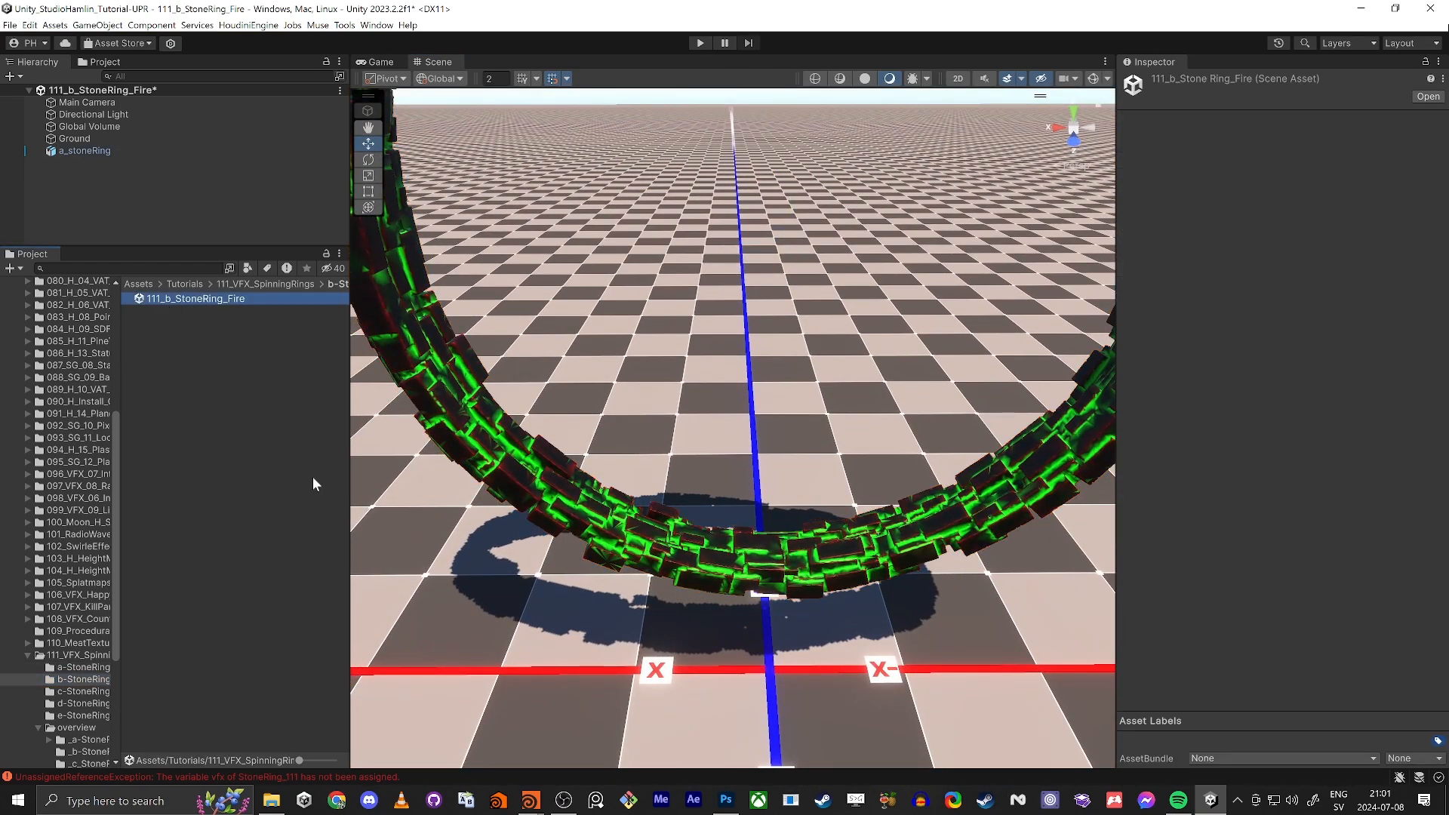
{"action": "left_click", "coordinate": [209, 343]}
{"action": "left_click", "coordinate": [195, 299]}
{"action": "left_click", "coordinate": [202, 300]}
{"action": "right_click", "coordinate": [260, 320]}
{"action": "mouse_move", "coordinate": [340, 360]}
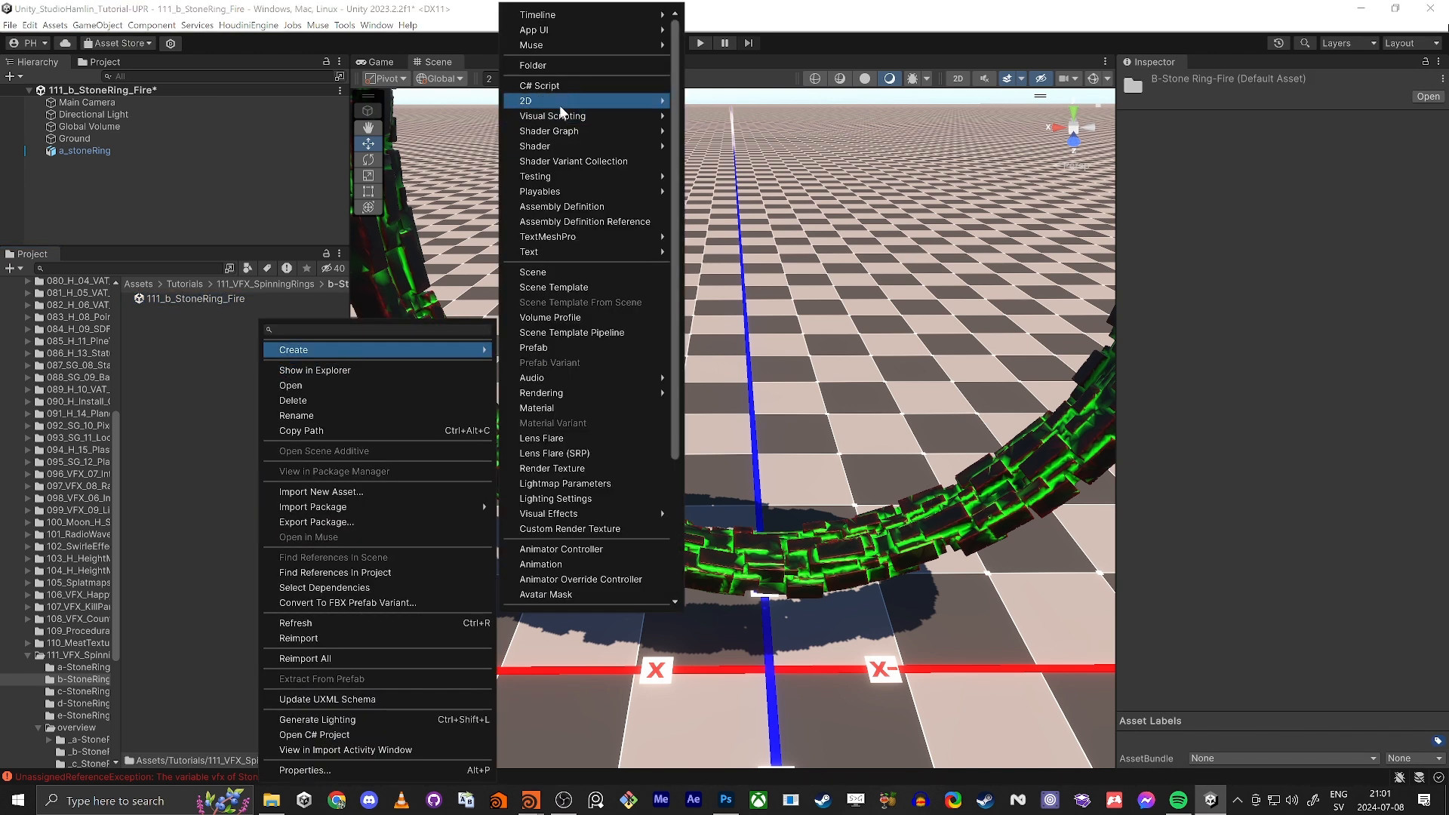
{"action": "mouse_move", "coordinate": [572, 129]}
{"action": "mouse_move", "coordinate": [740, 137]}
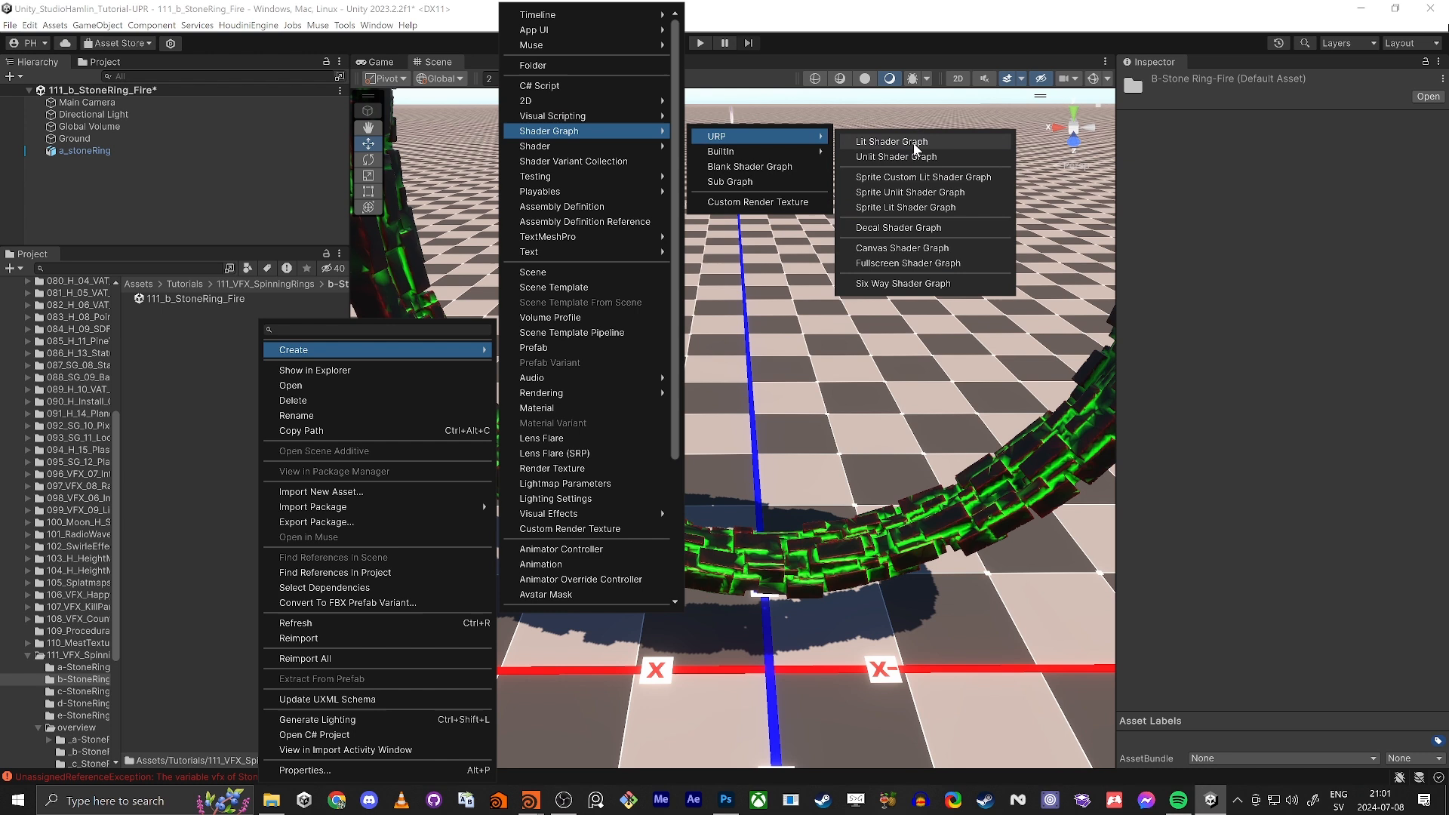
{"action": "left_click", "coordinate": [894, 142]}
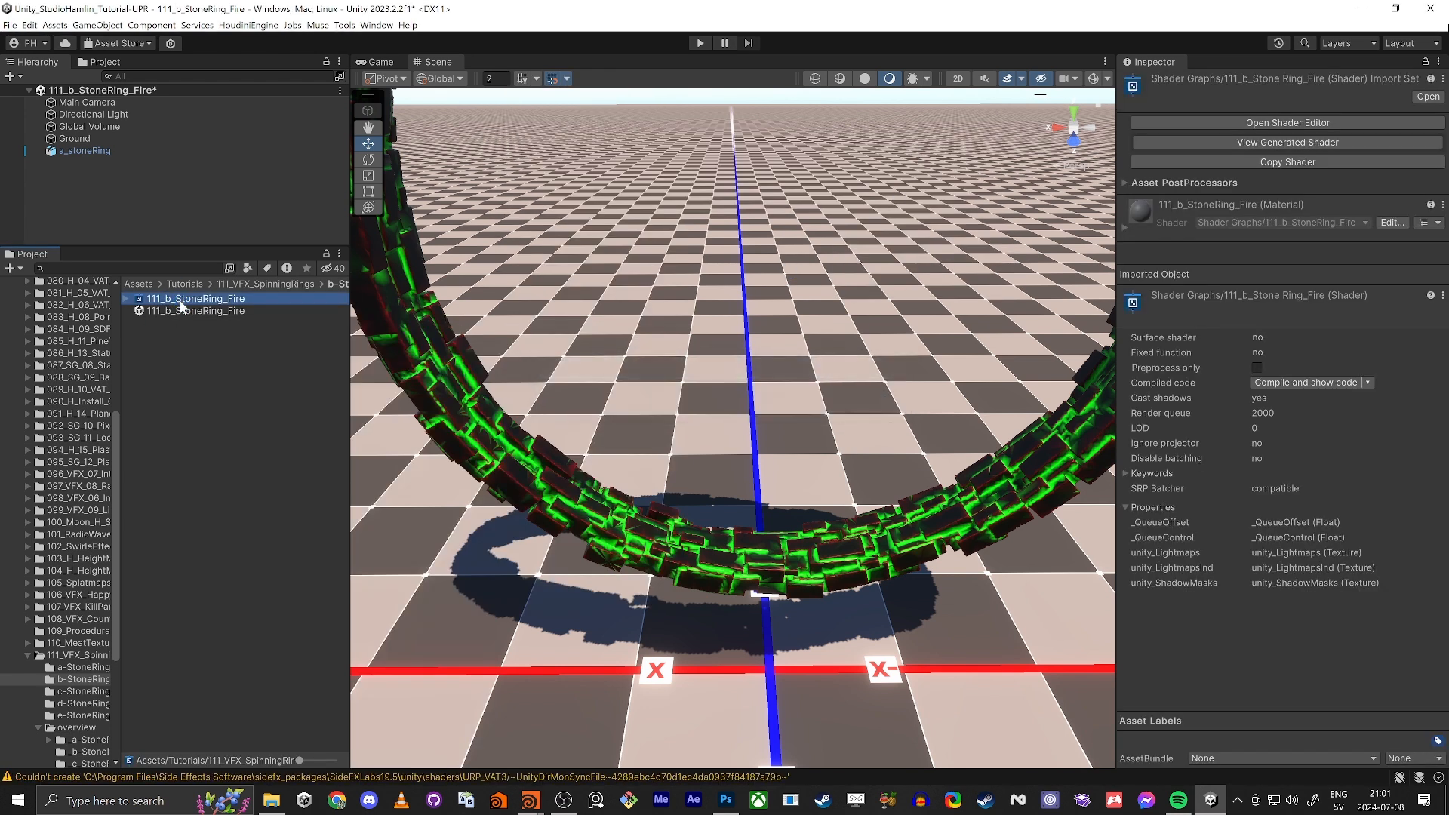
Create a material from the shader graph, named 111_b_StoneRing_Fire, and apply it to the stone ring in the scene.
{"action": "right_click", "coordinate": [180, 302]}
{"action": "mouse_move", "coordinate": [215, 332]}
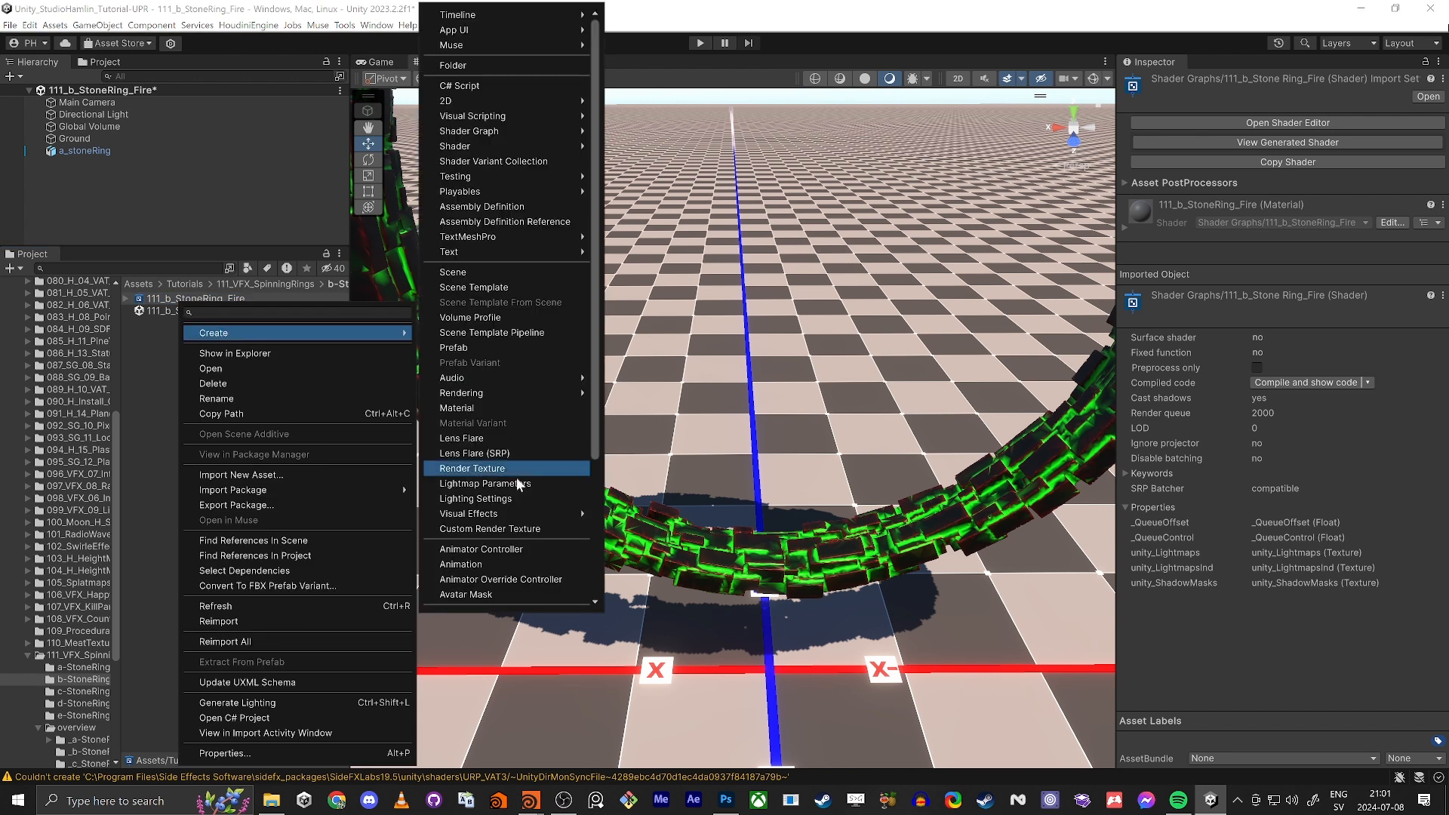
{"action": "left_click", "coordinate": [472, 406]}
{"action": "key", "text": "Home"}
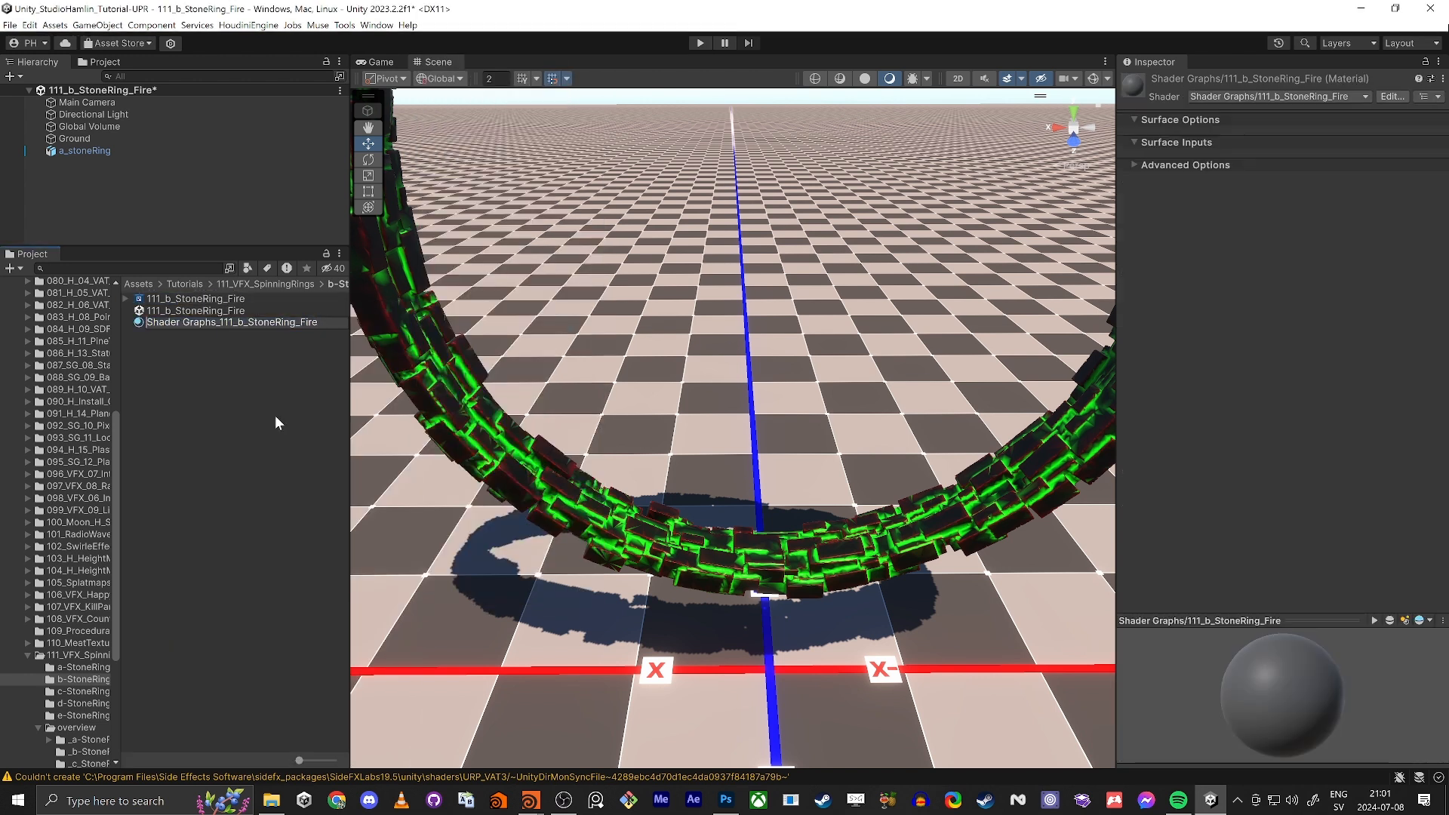
{"action": "key", "text": "ctrl+shift+Right"}
{"action": "key", "text": "ctrl+shift+Right"}
{"action": "key", "text": "Delete"}
{"action": "key", "text": "Return"}
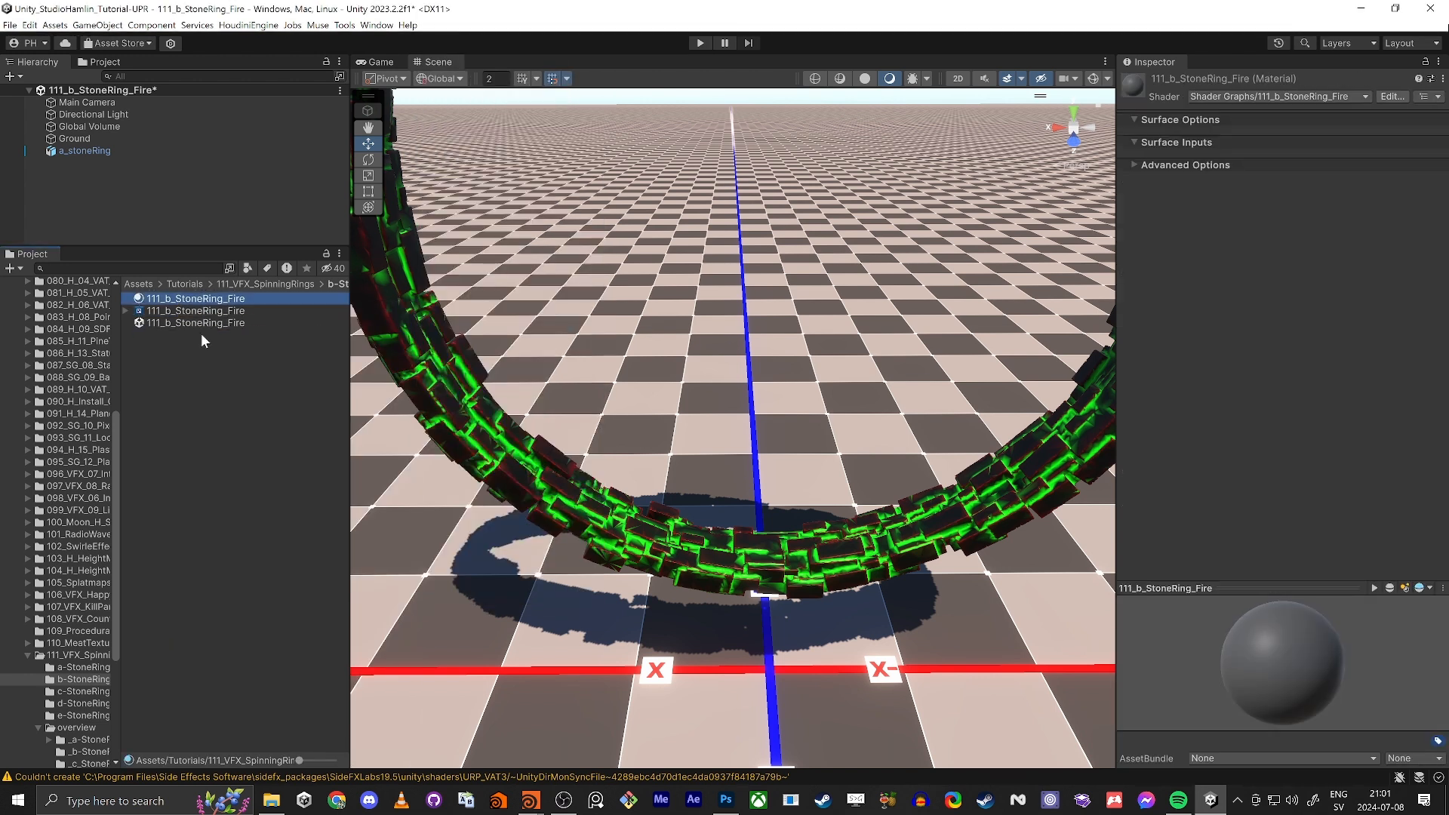
{"action": "left_click_drag", "start_coordinate": [153, 297], "coordinate": [507, 453]}
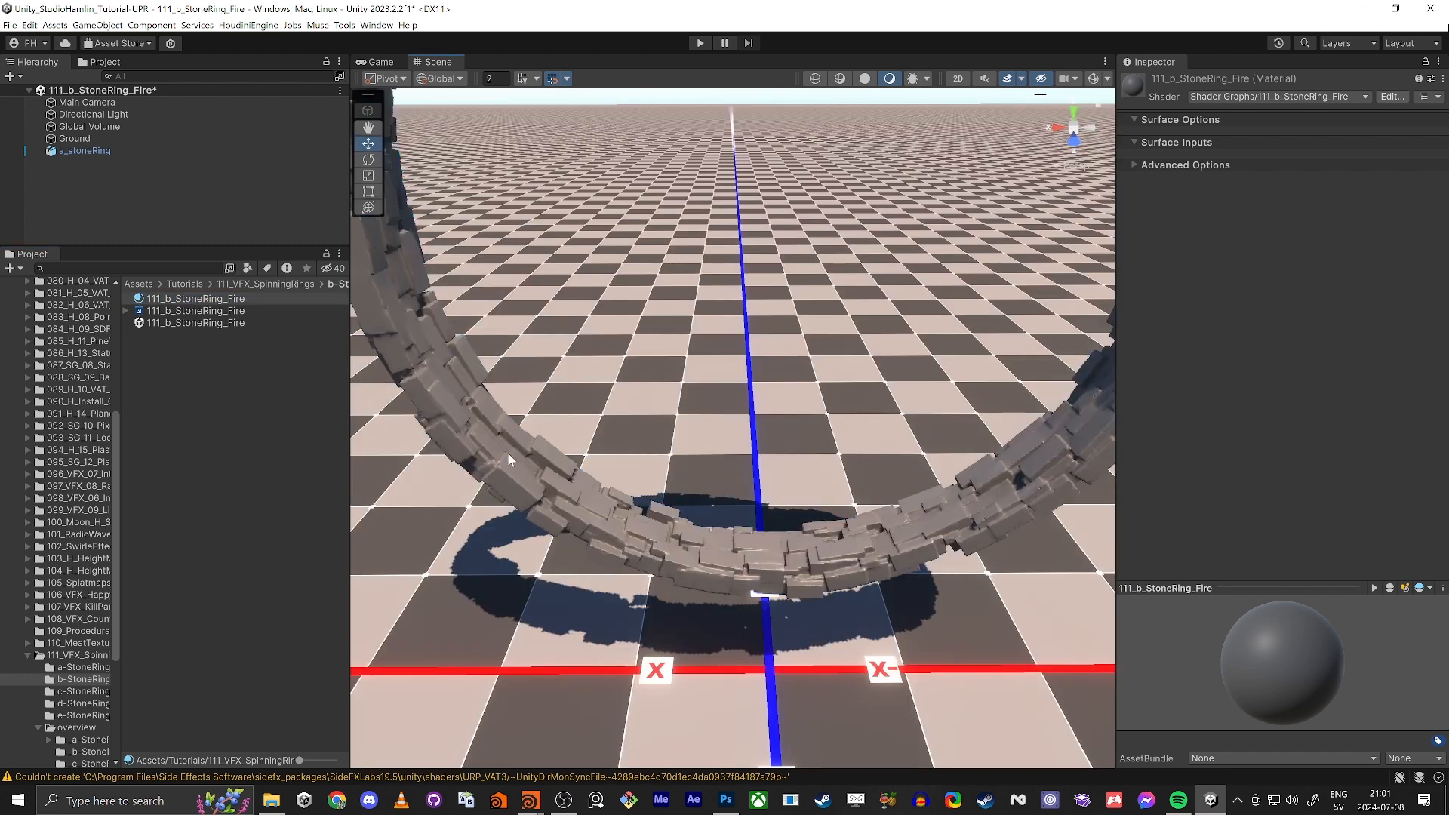
Open the 111_b_StoneRing_Fire shader graph docked beside the Game view, and dock the Scene view below the Inspector with the ring in close-up.
{"action": "left_click", "coordinate": [145, 312]}
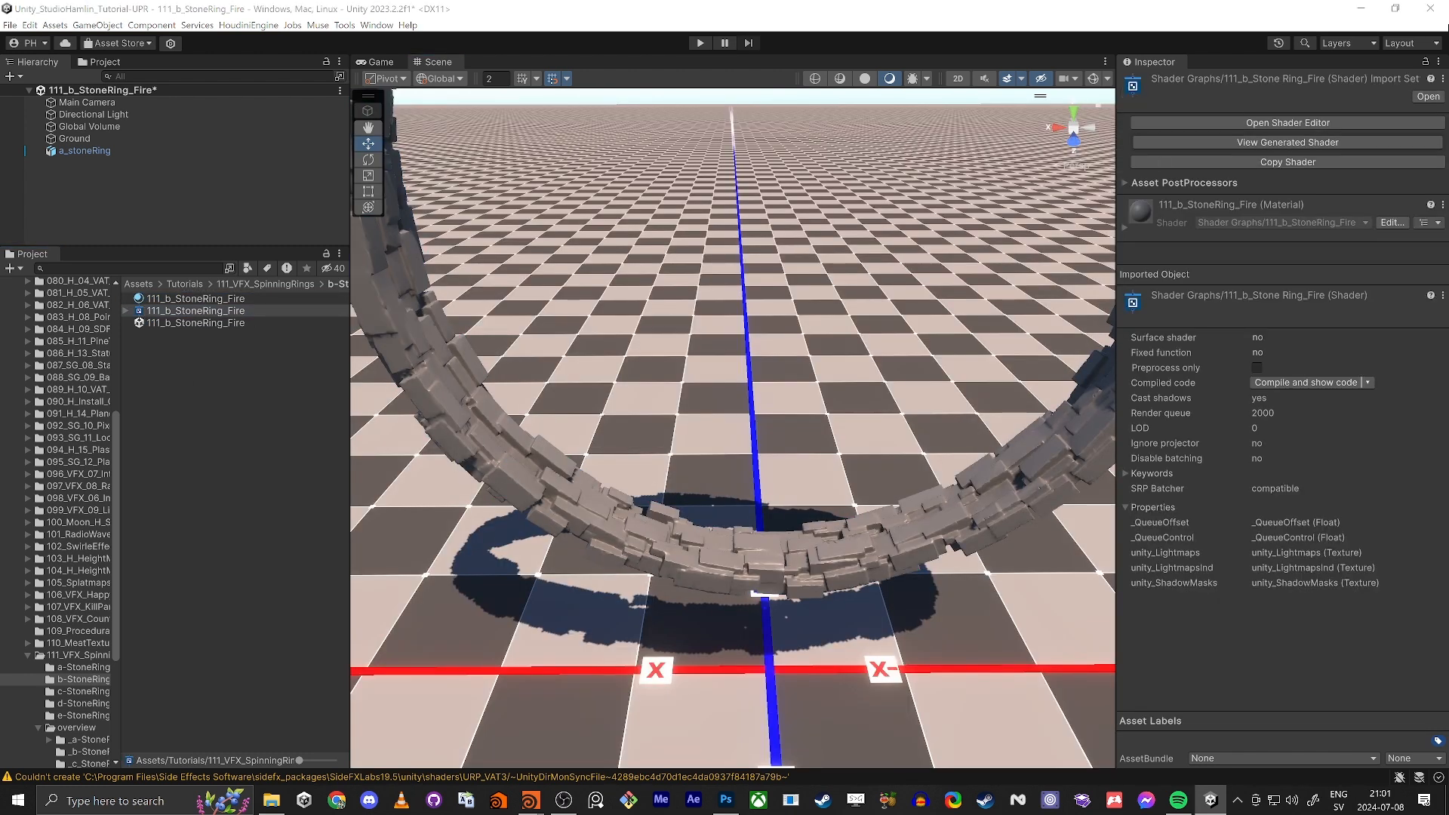
{"action": "left_click_drag", "start_coordinate": [2, 188], "coordinate": [385, 65]}
{"action": "left_click_drag", "start_coordinate": [542, 63], "coordinate": [1237, 251]}
{"action": "right_click_drag", "start_coordinate": [1238, 452], "coordinate": [1275, 604]}
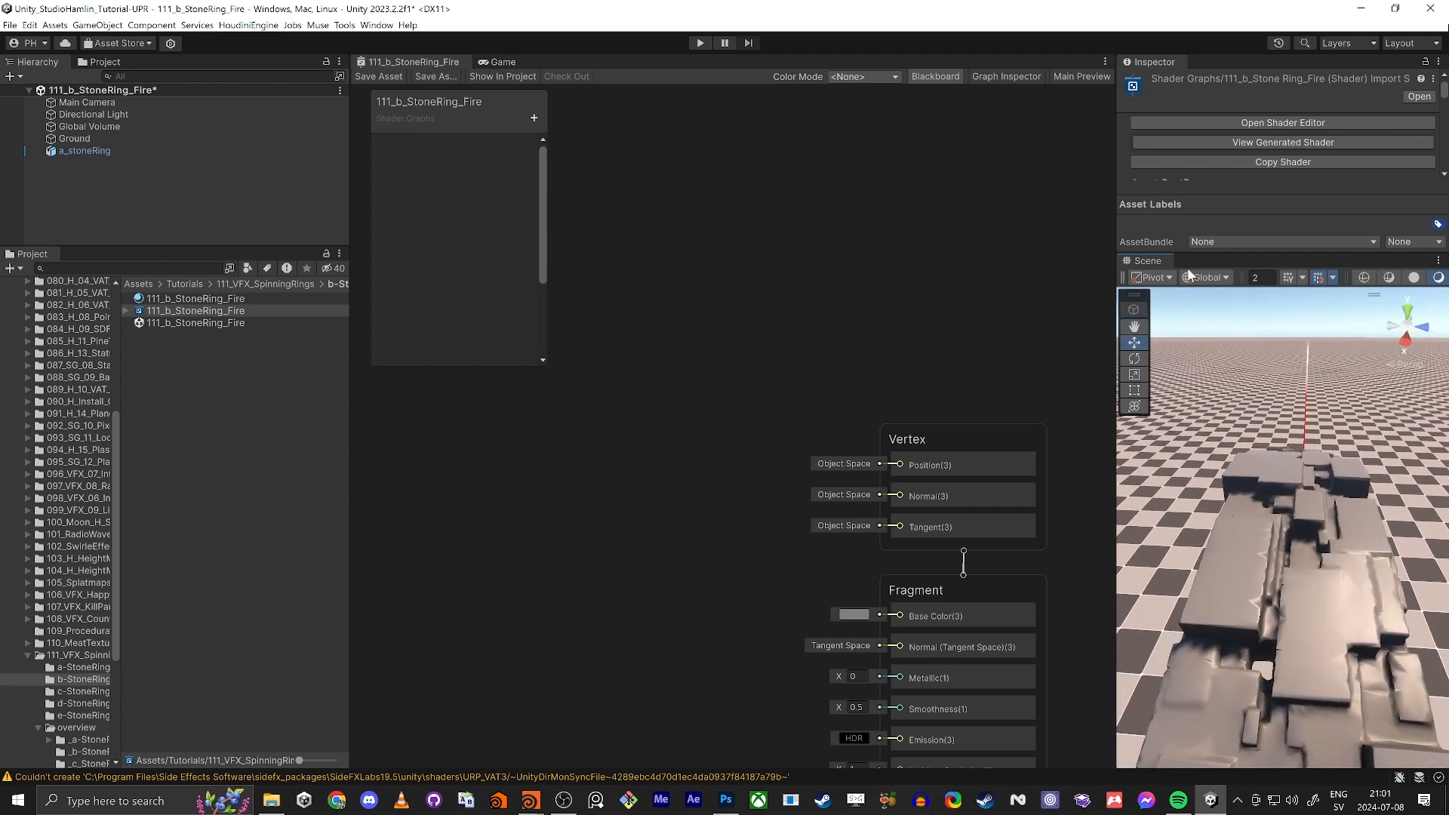
Show the shader graph's Main Preview and place it in the graph's lower-right corner, clear of the Blackboard.
{"action": "left_click", "coordinate": [1075, 77]}
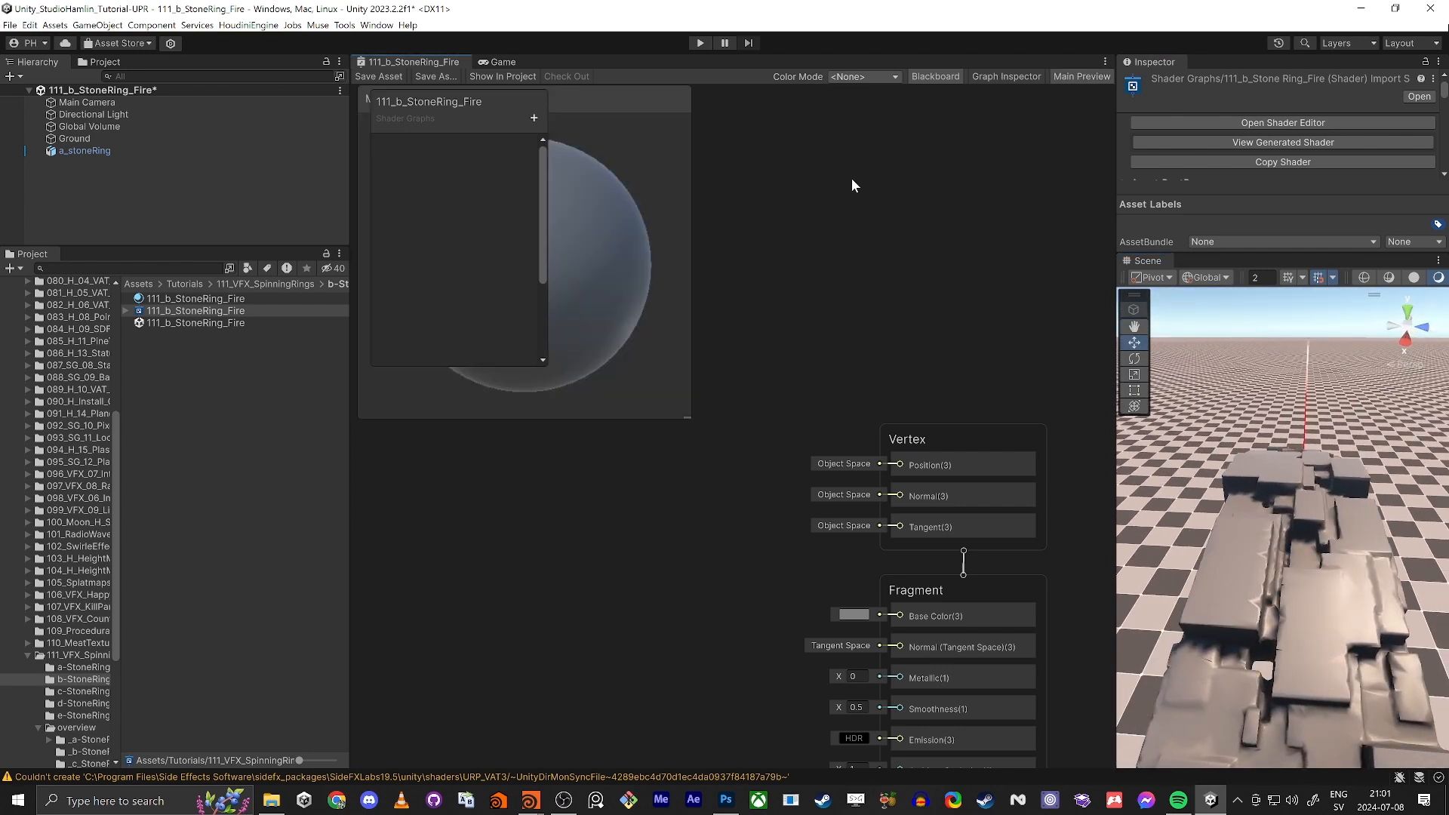
{"action": "key", "text": "shift+space"}
{"action": "left_click_drag", "start_coordinate": [251, 98], "coordinate": [1355, 434]}
{"action": "key", "text": "shift+space"}
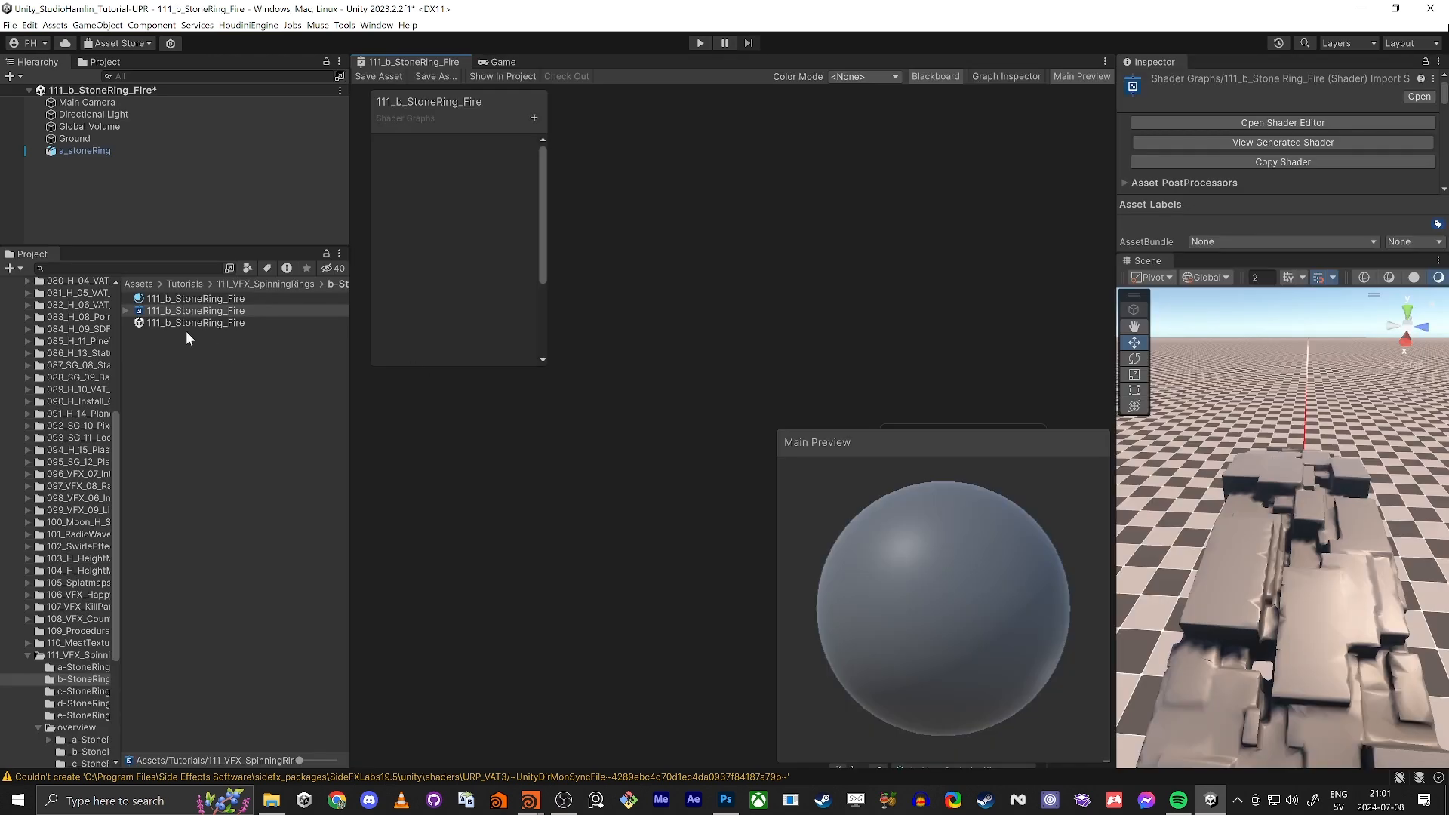
Expand the a_stoneRing model in the a-StoneRing folder and inspect its transform1 mesh.
{"action": "left_click", "coordinate": [74, 668]}
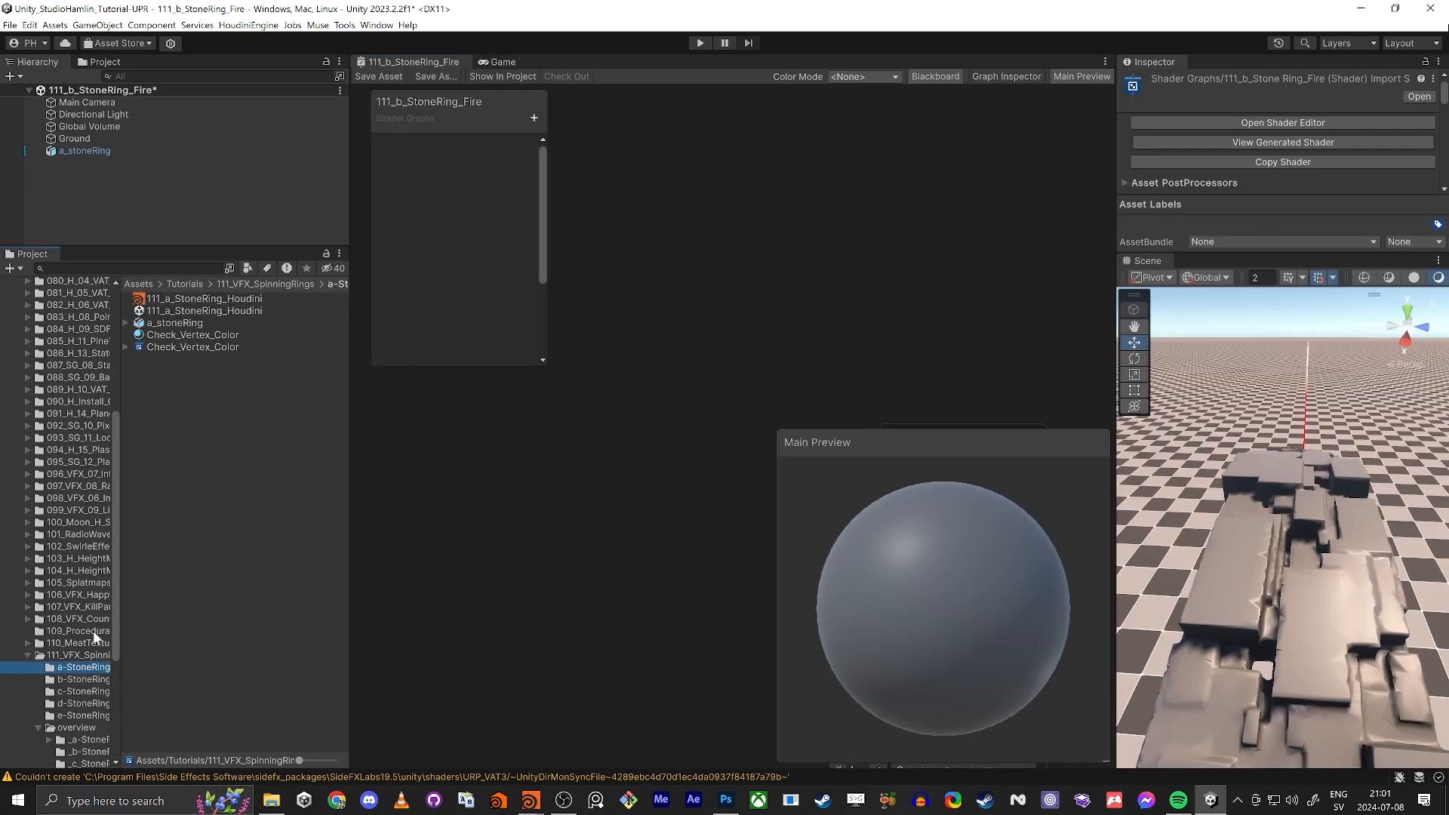
{"action": "left_click", "coordinate": [166, 324]}
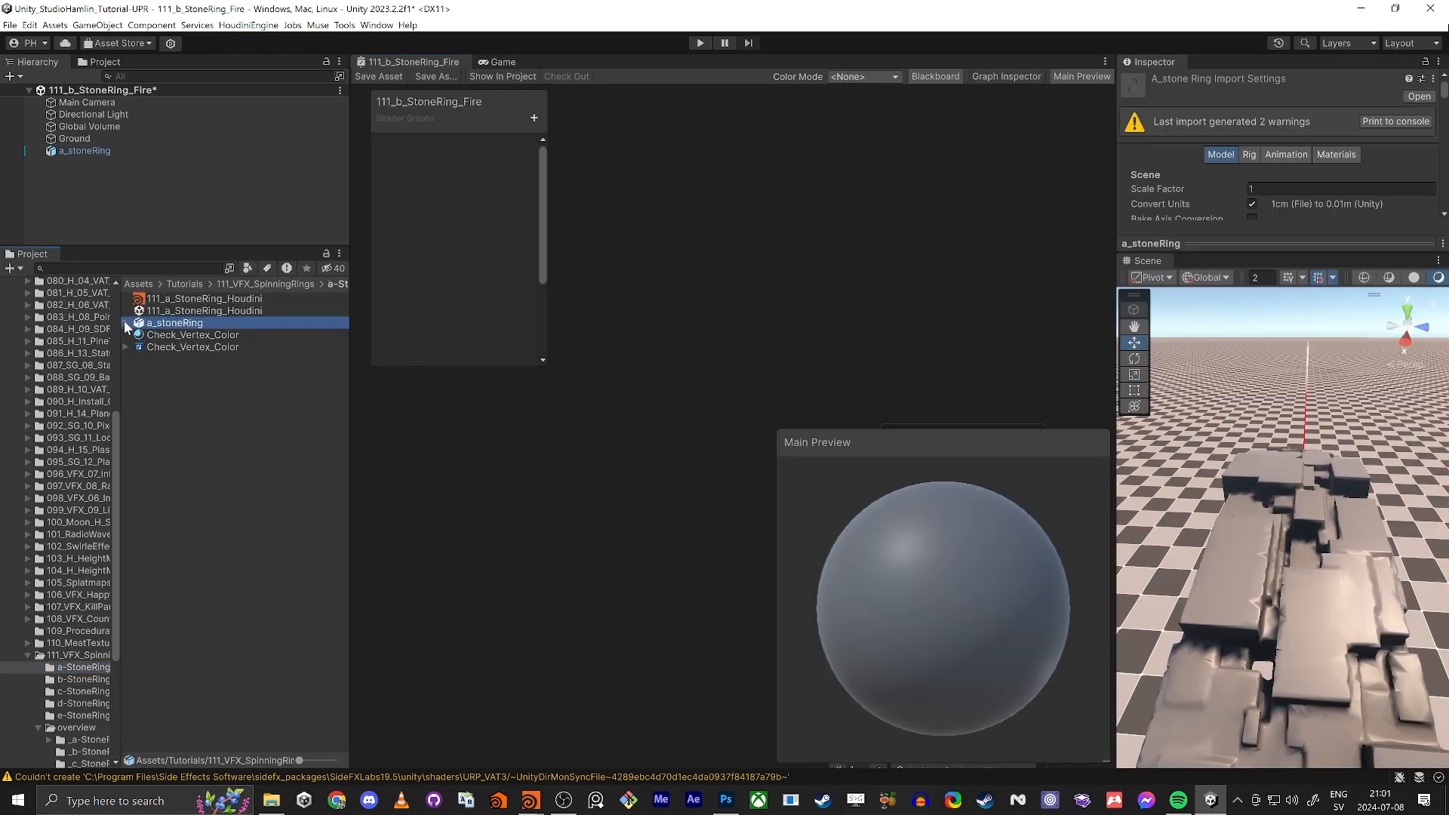
{"action": "left_click", "coordinate": [126, 323]}
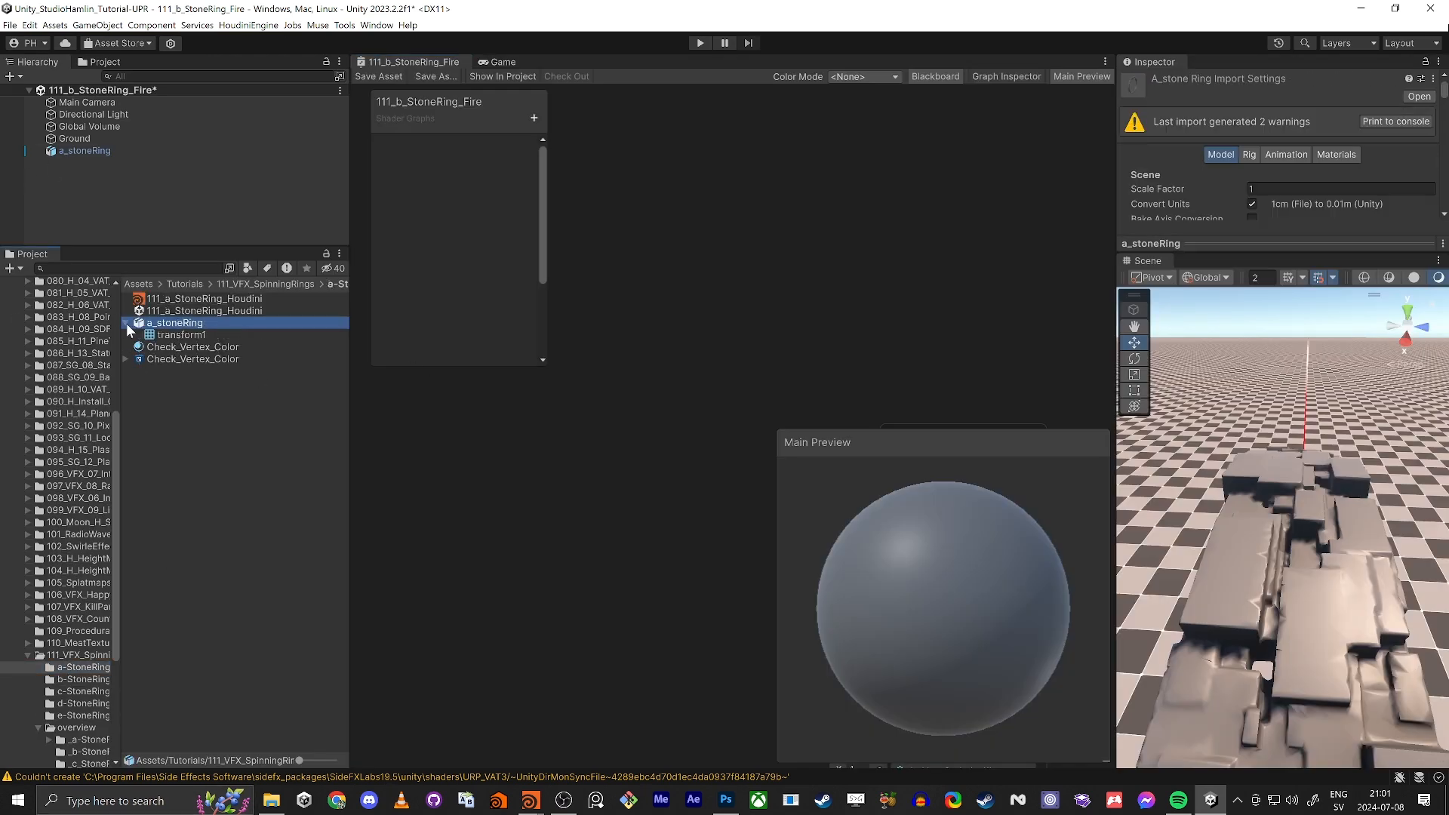
{"action": "left_click", "coordinate": [164, 336]}
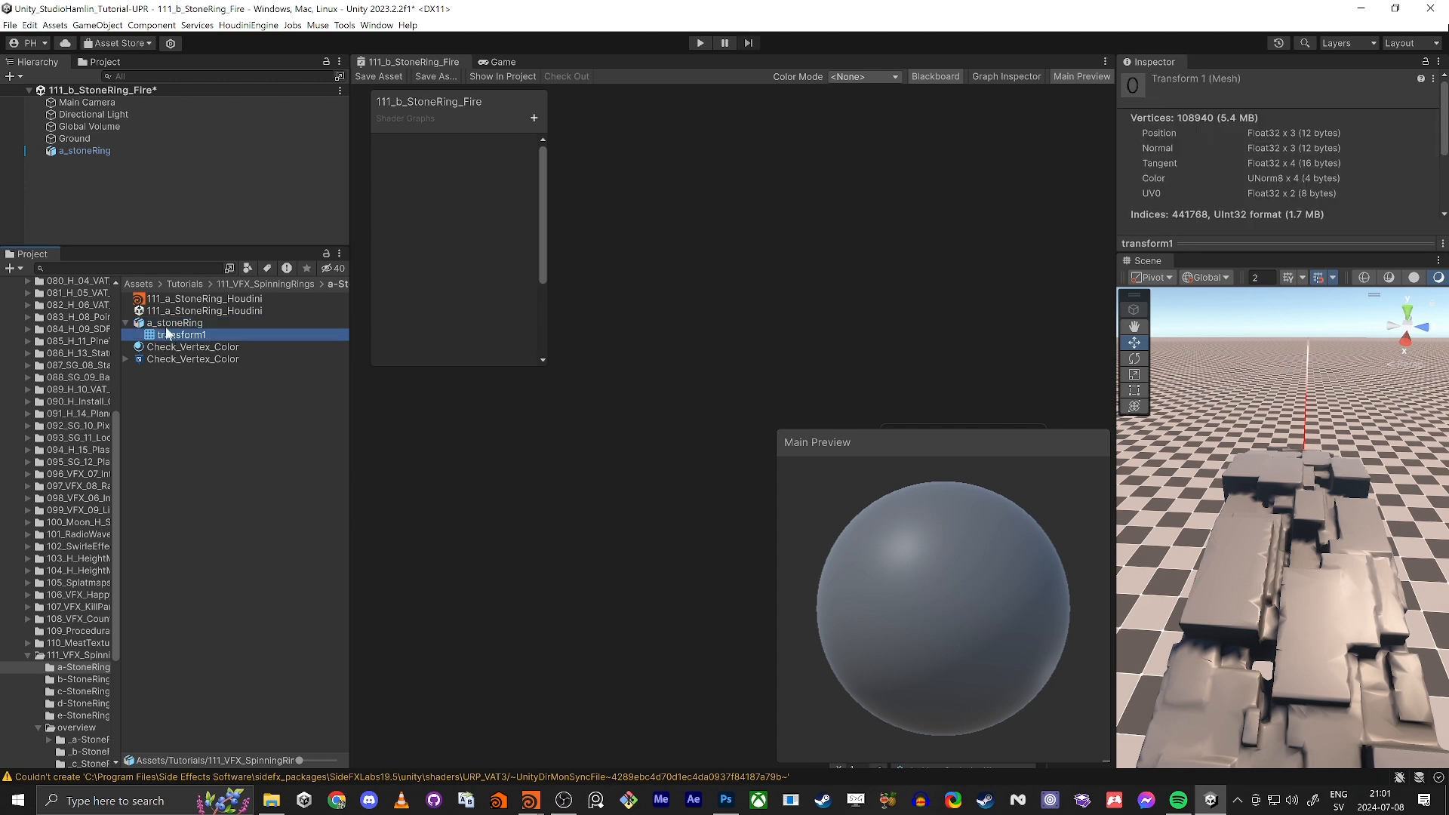
Switch to Houdini and insert a Null node between transform1 and rop_fbx1, moving the export node down to make room.
{"action": "key", "text": "alt+Tab"}
{"action": "left_click", "coordinate": [786, 405], "text": "alt"}
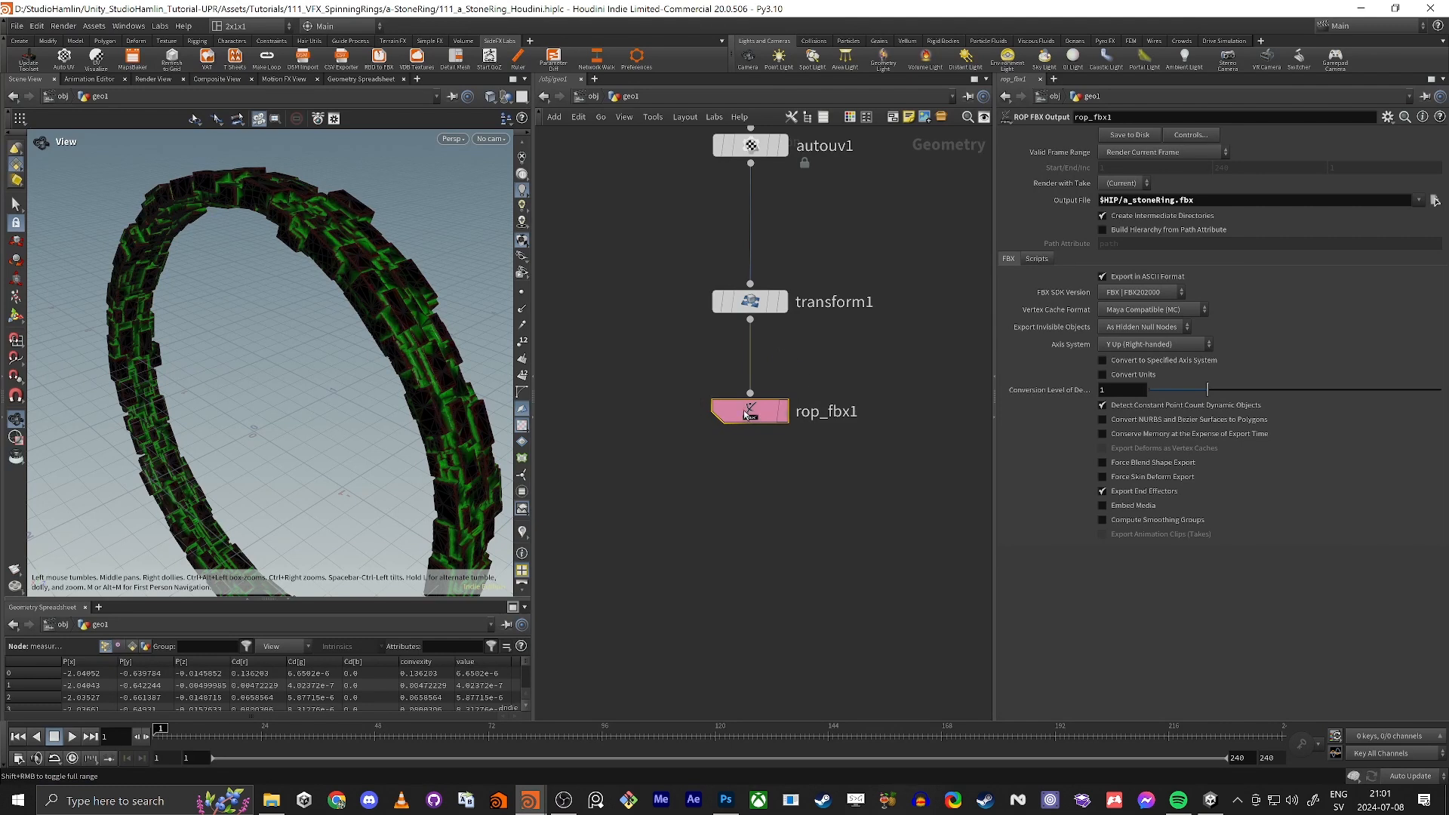
{"action": "left_click_drag", "start_coordinate": [745, 414], "coordinate": [745, 471]}
{"action": "key", "text": "Tab"}
{"action": "type", "text": "null"}
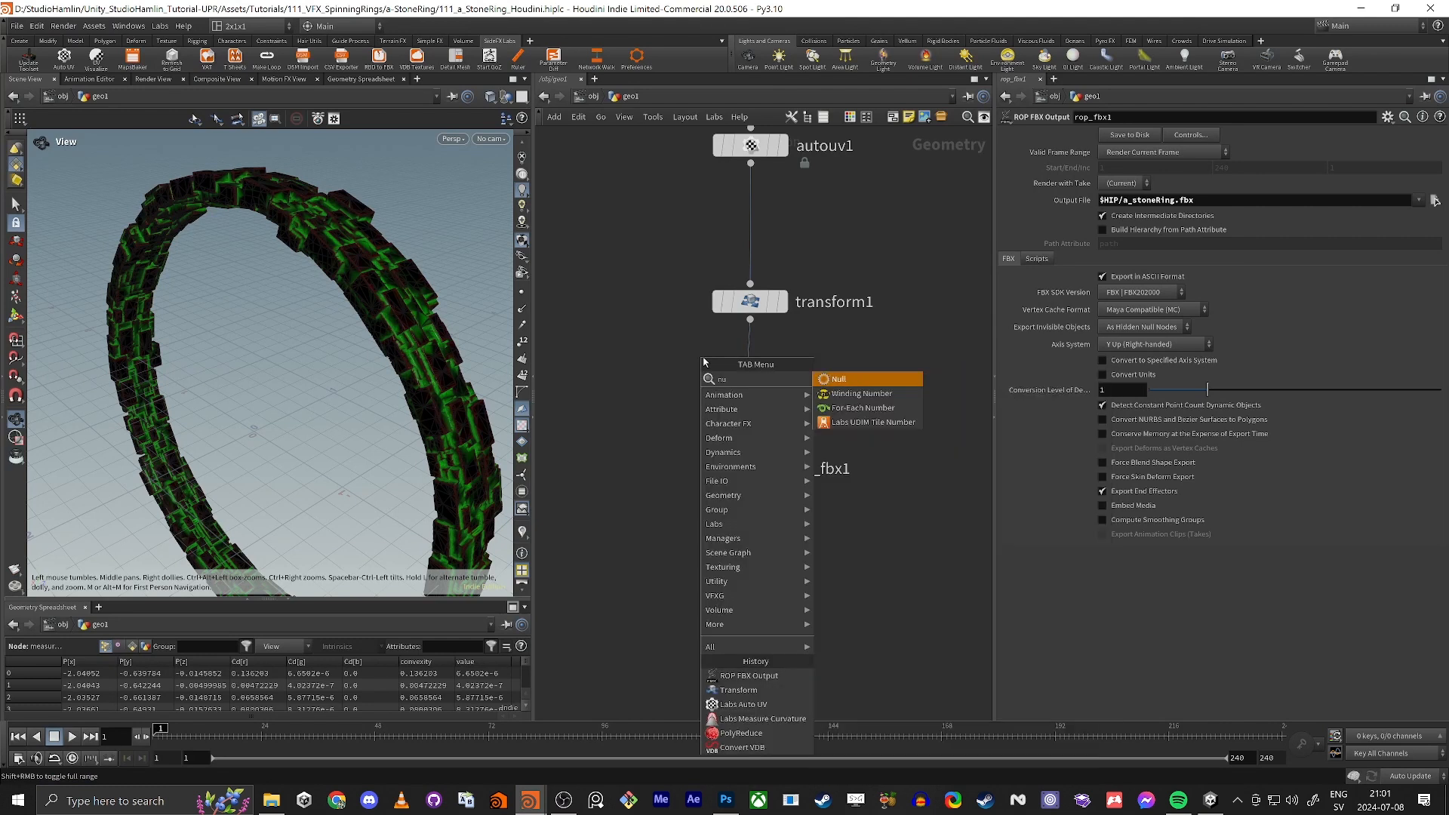
{"action": "key", "text": "Return"}
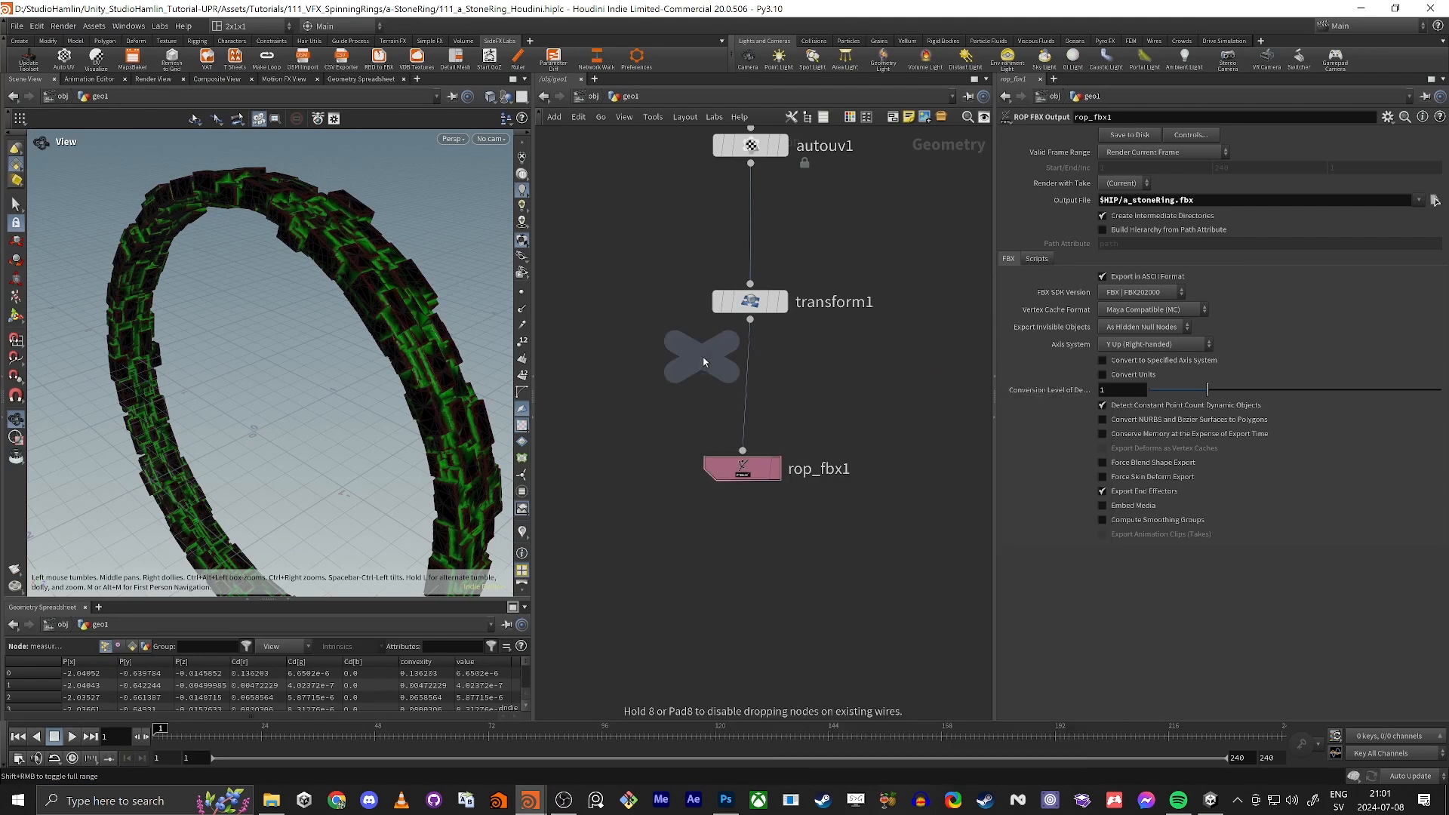
{"action": "left_click", "coordinate": [750, 397]}
Rename the new Null node to mesh_StoneRing.
{"action": "double_click", "coordinate": [800, 397]}
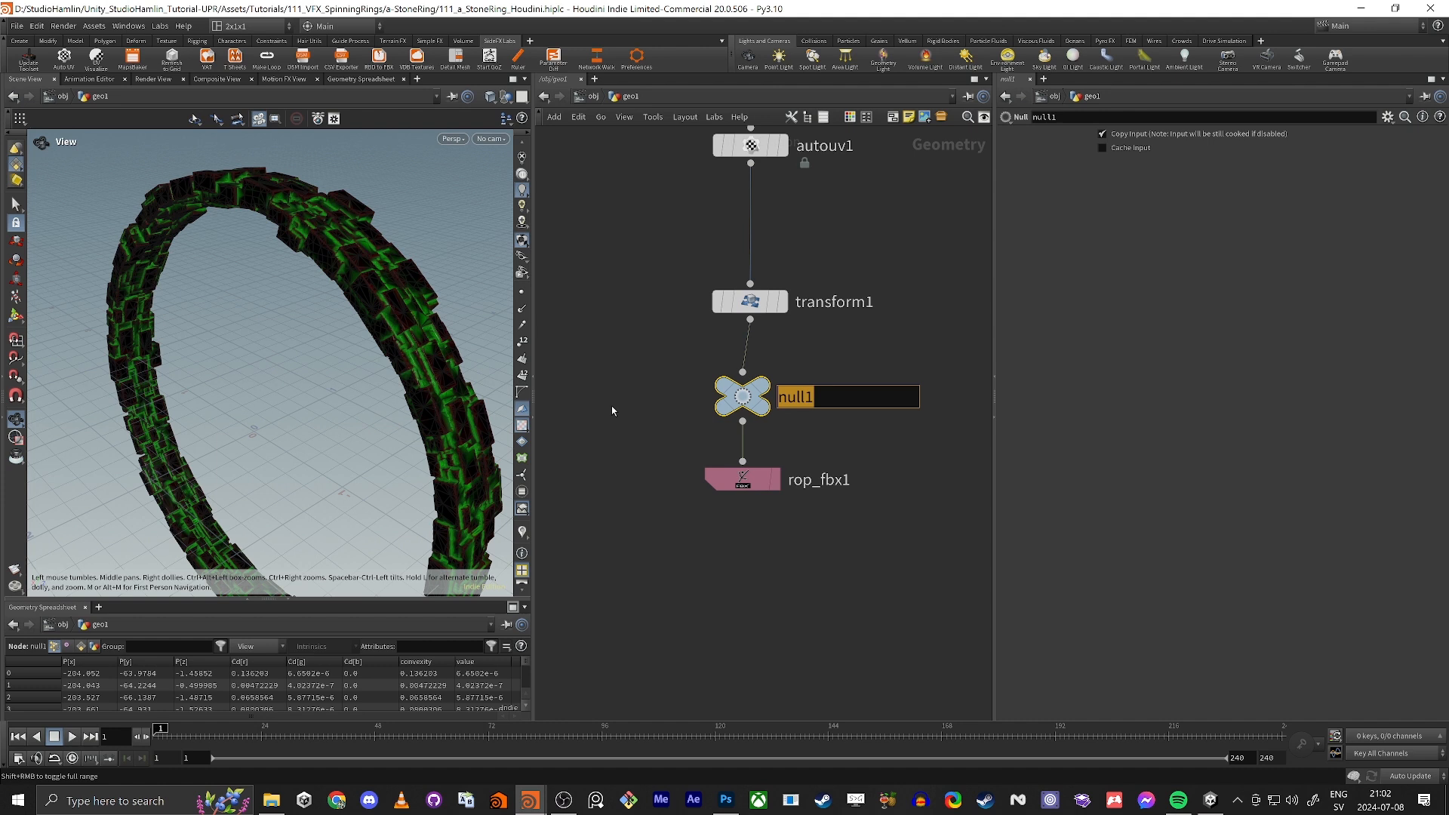
{"action": "type", "text": "mesh_StoneRing"}
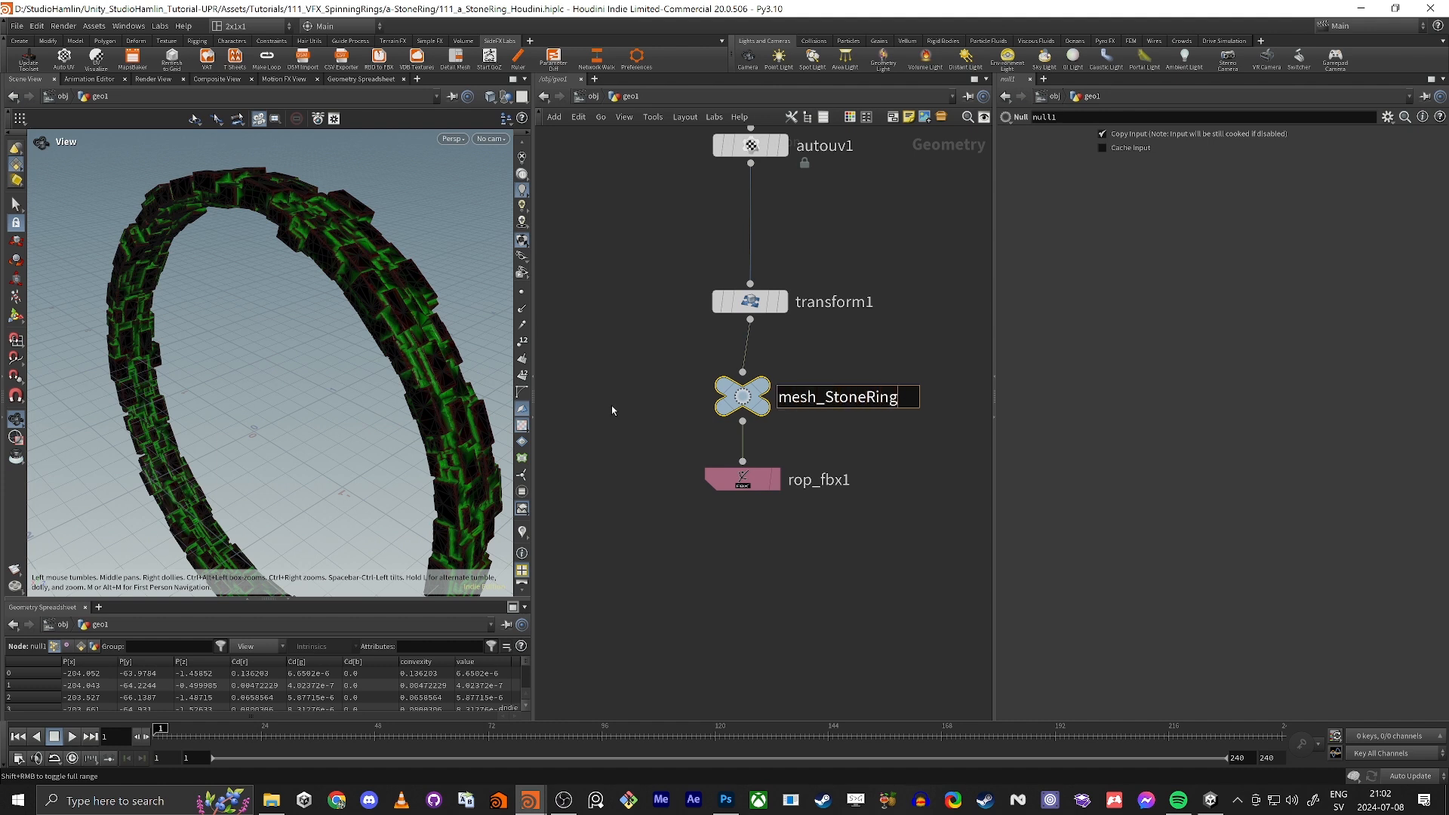
{"action": "key", "text": "Return"}
{"action": "double_click", "coordinate": [874, 303]}
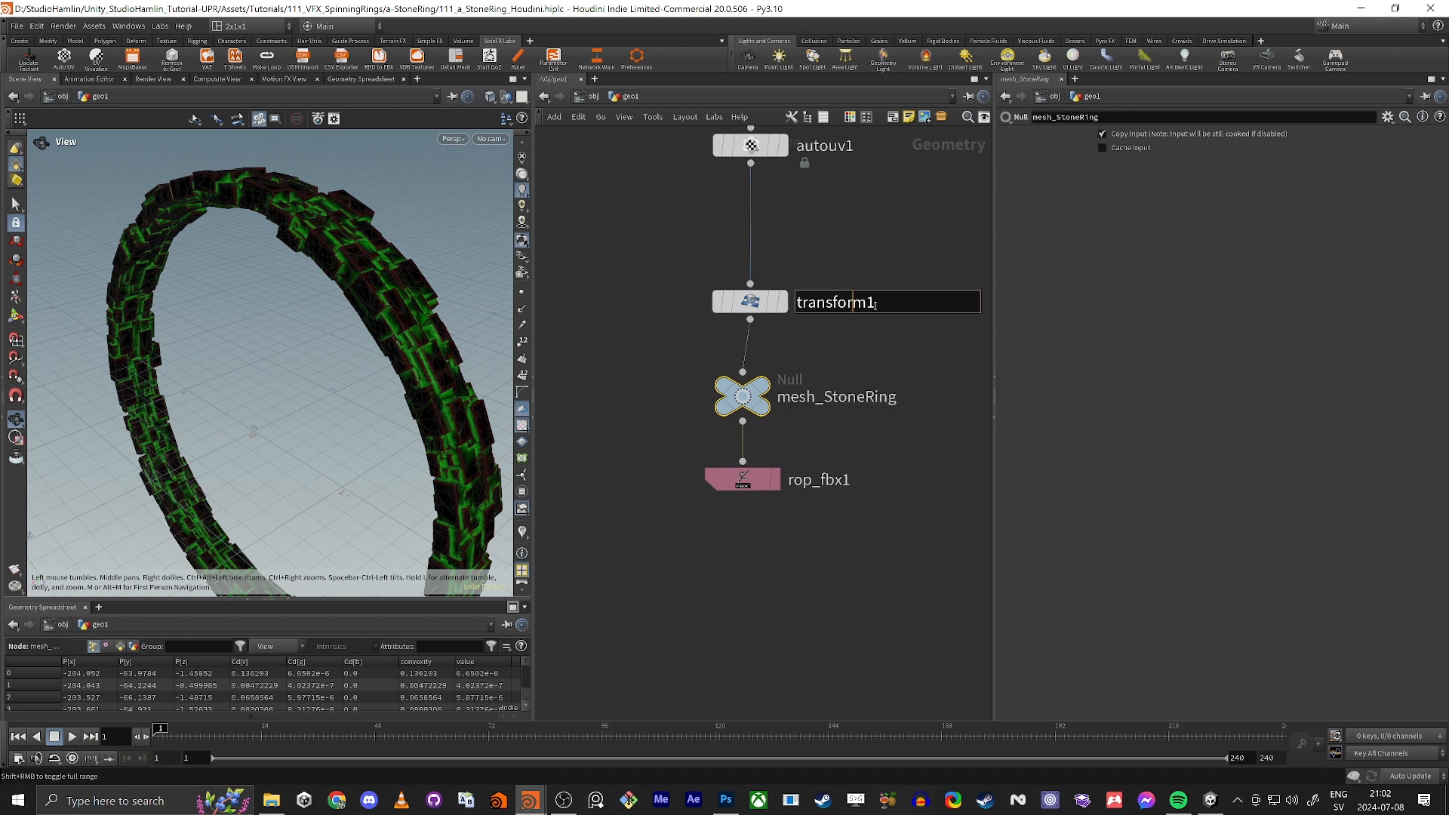
{"action": "key", "text": "alt+Tab"}
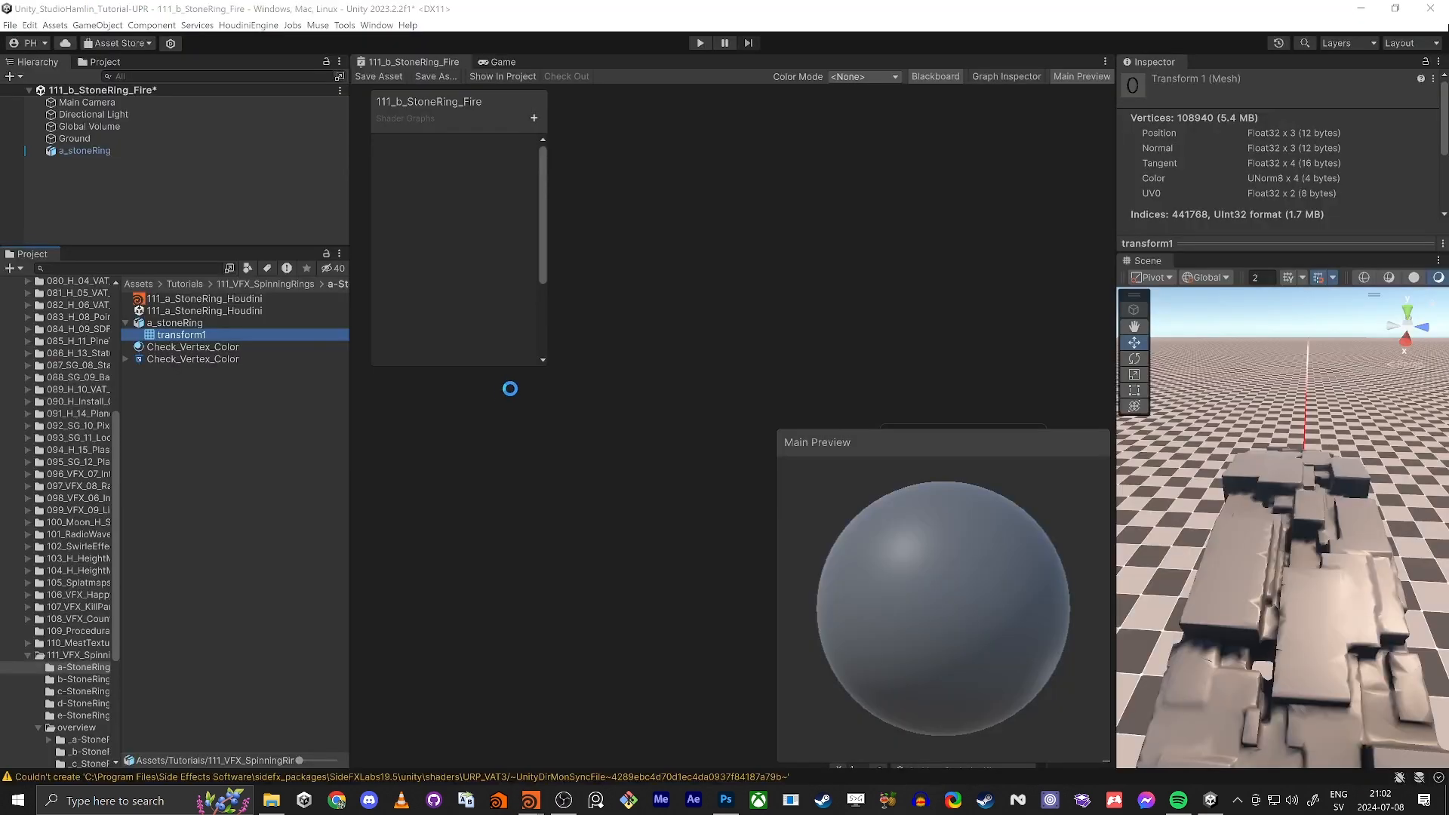
{"action": "key", "text": "alt+Tab"}
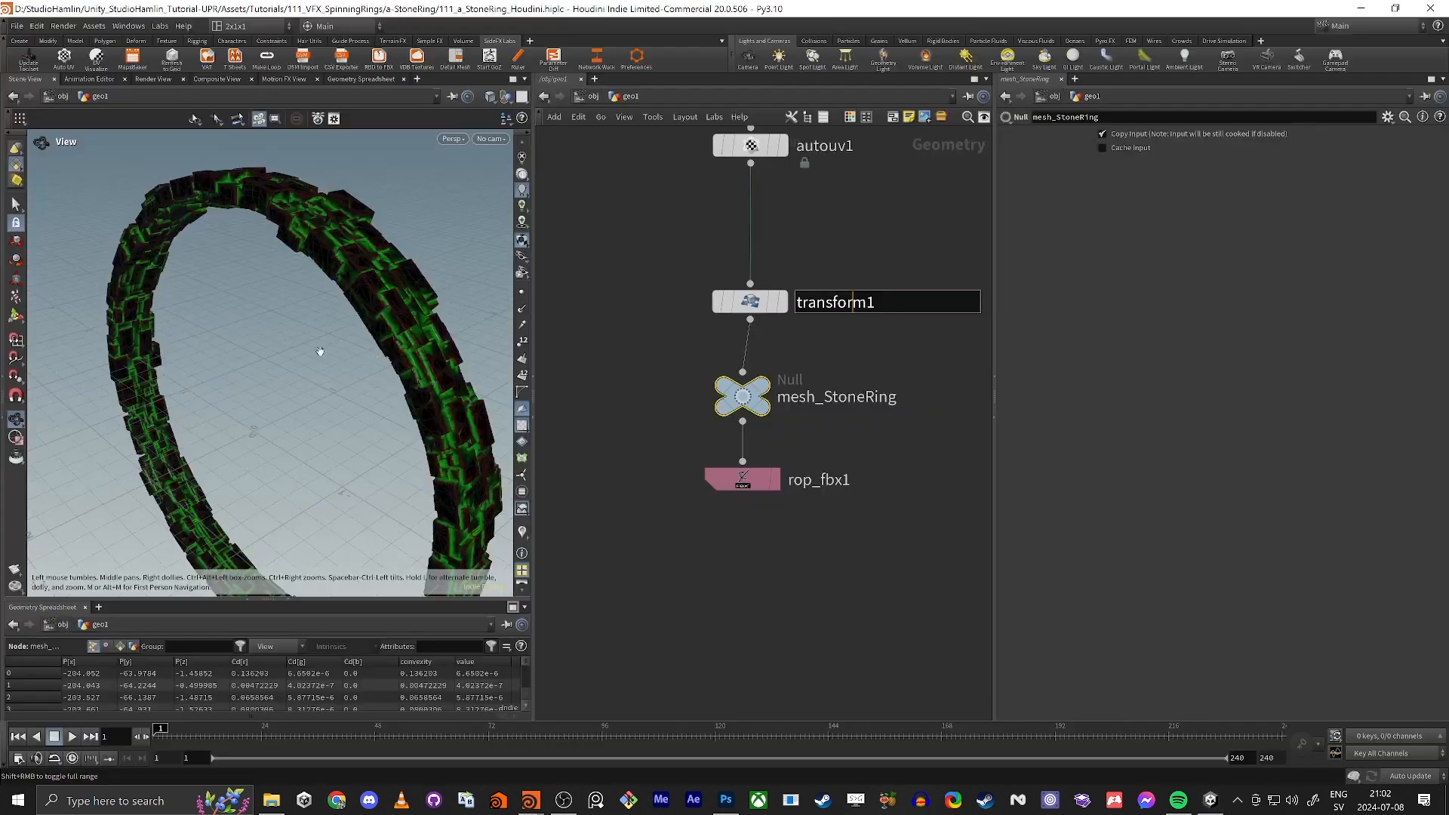
{"action": "left_click", "coordinate": [786, 392]}
{"action": "left_click_drag", "start_coordinate": [907, 398], "coordinate": [843, 414]}
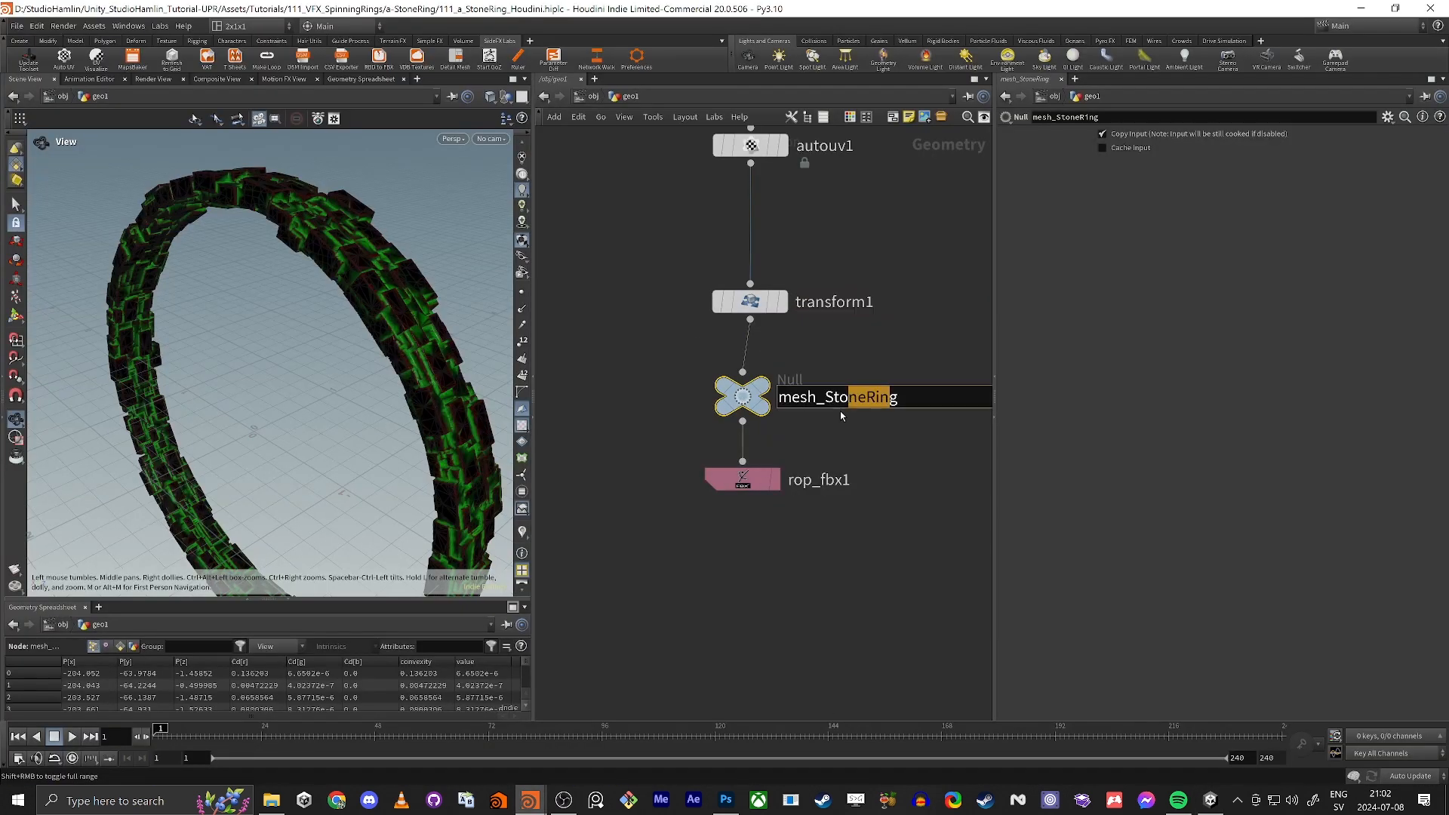
{"action": "left_click", "coordinate": [708, 566]}
Export the renamed mesh from the rop_fbx1 node to disk, return to Unity and inspect the reimported mesh_StoneRing.
{"action": "left_click", "coordinate": [736, 481]}
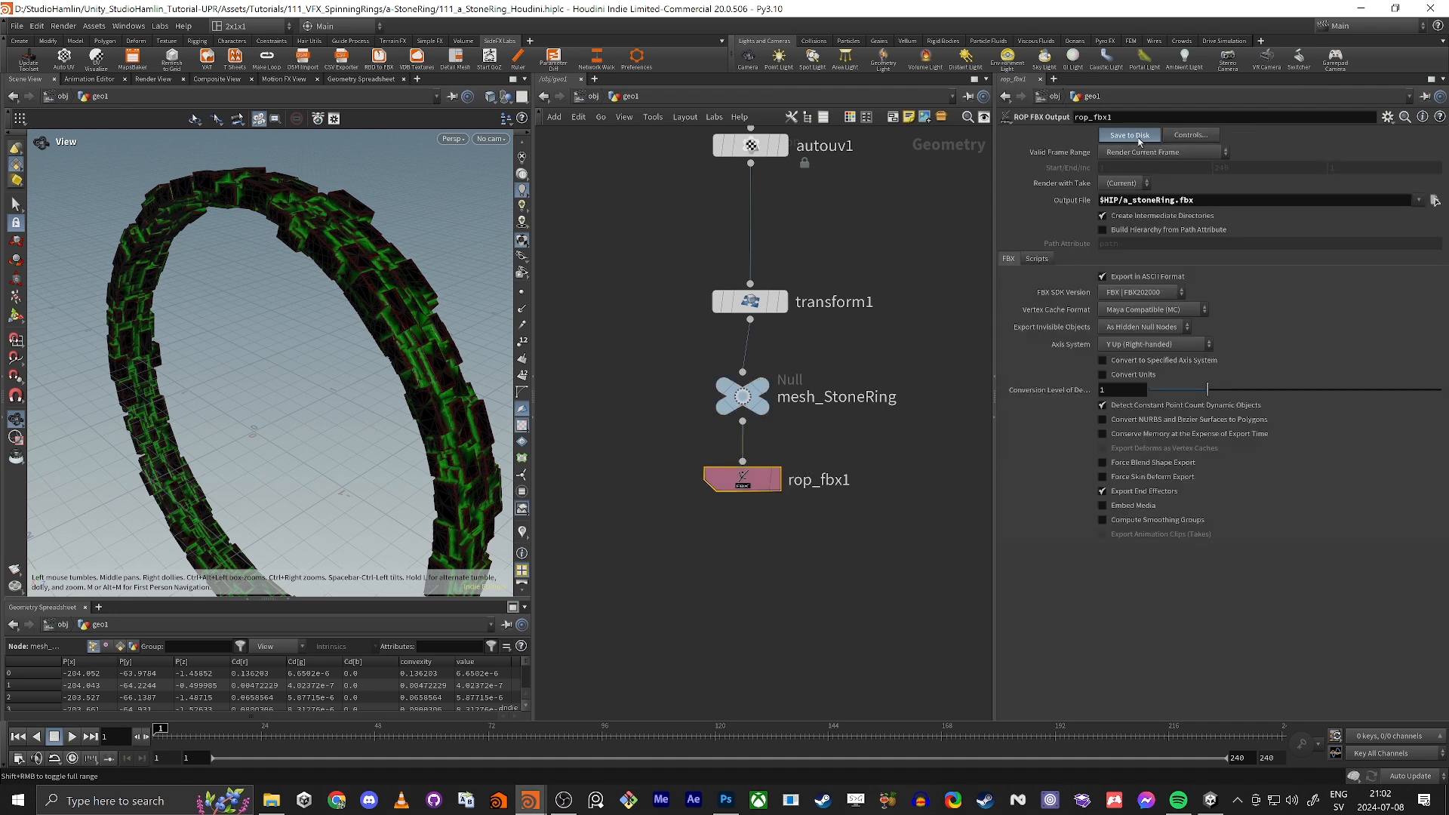
{"action": "key", "text": "alt+Tab"}
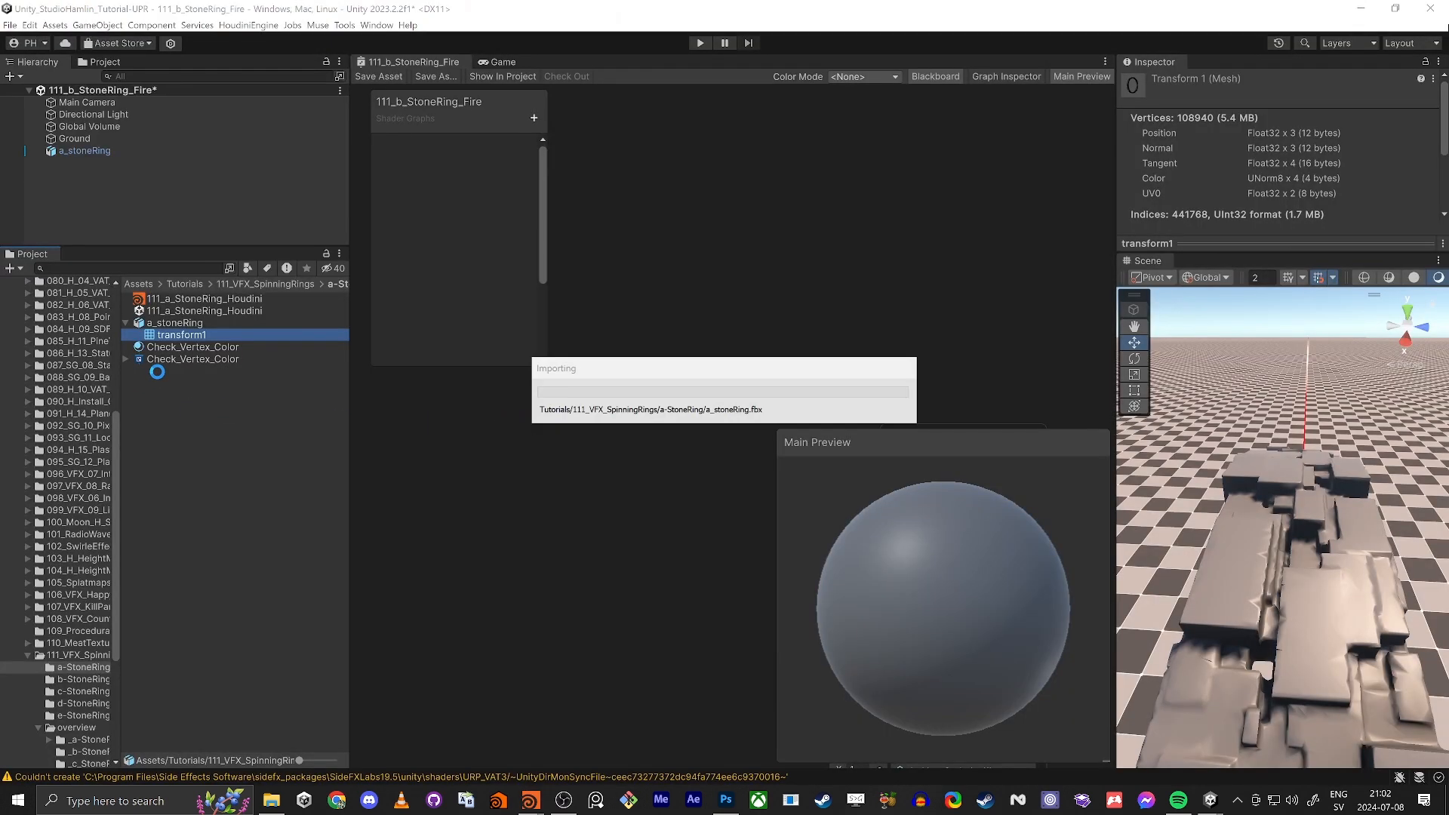
{"action": "left_click", "coordinate": [193, 335]}
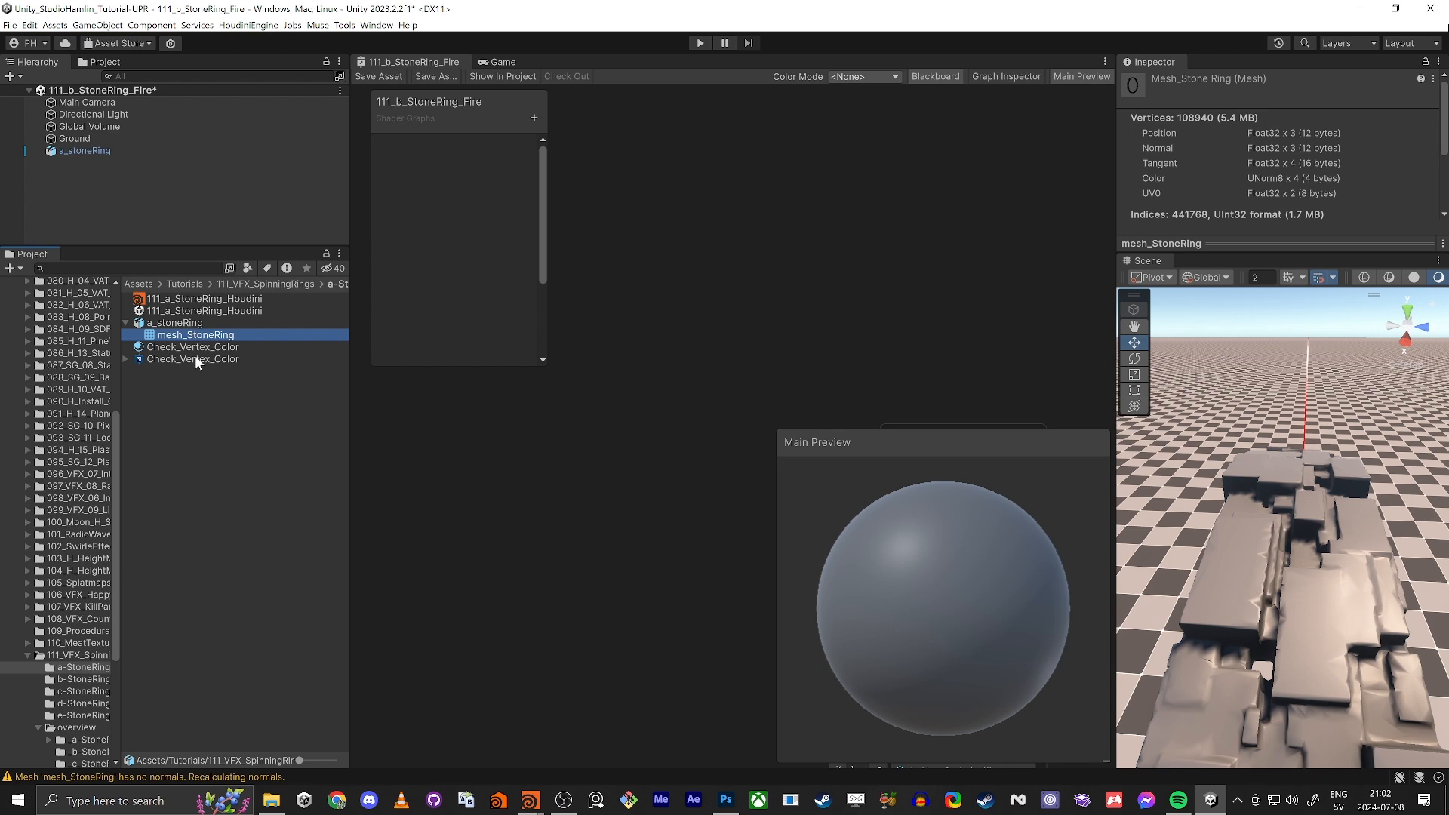
{"action": "left_click", "coordinate": [60, 680]}
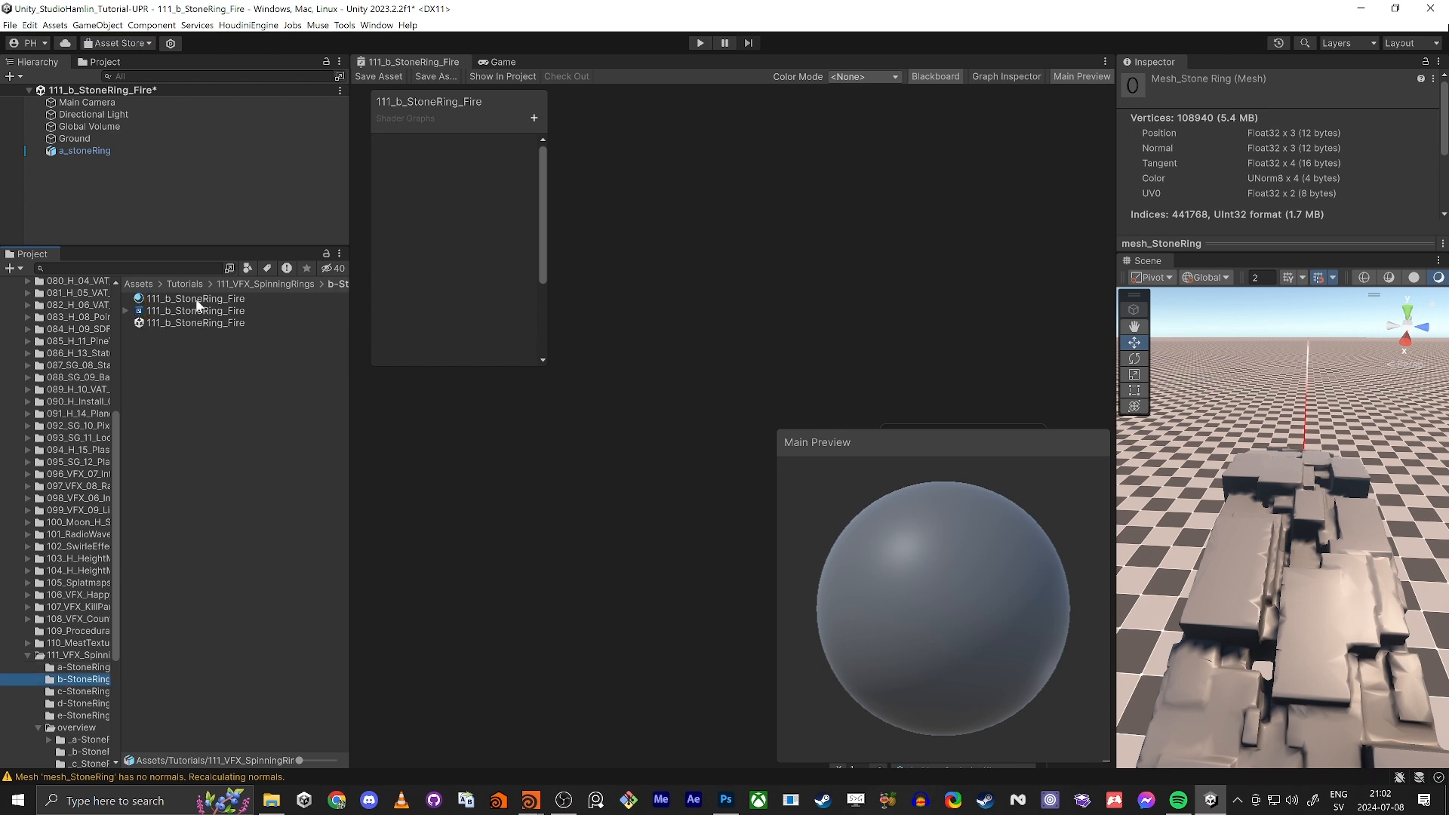
{"action": "right_click", "coordinate": [931, 553]}
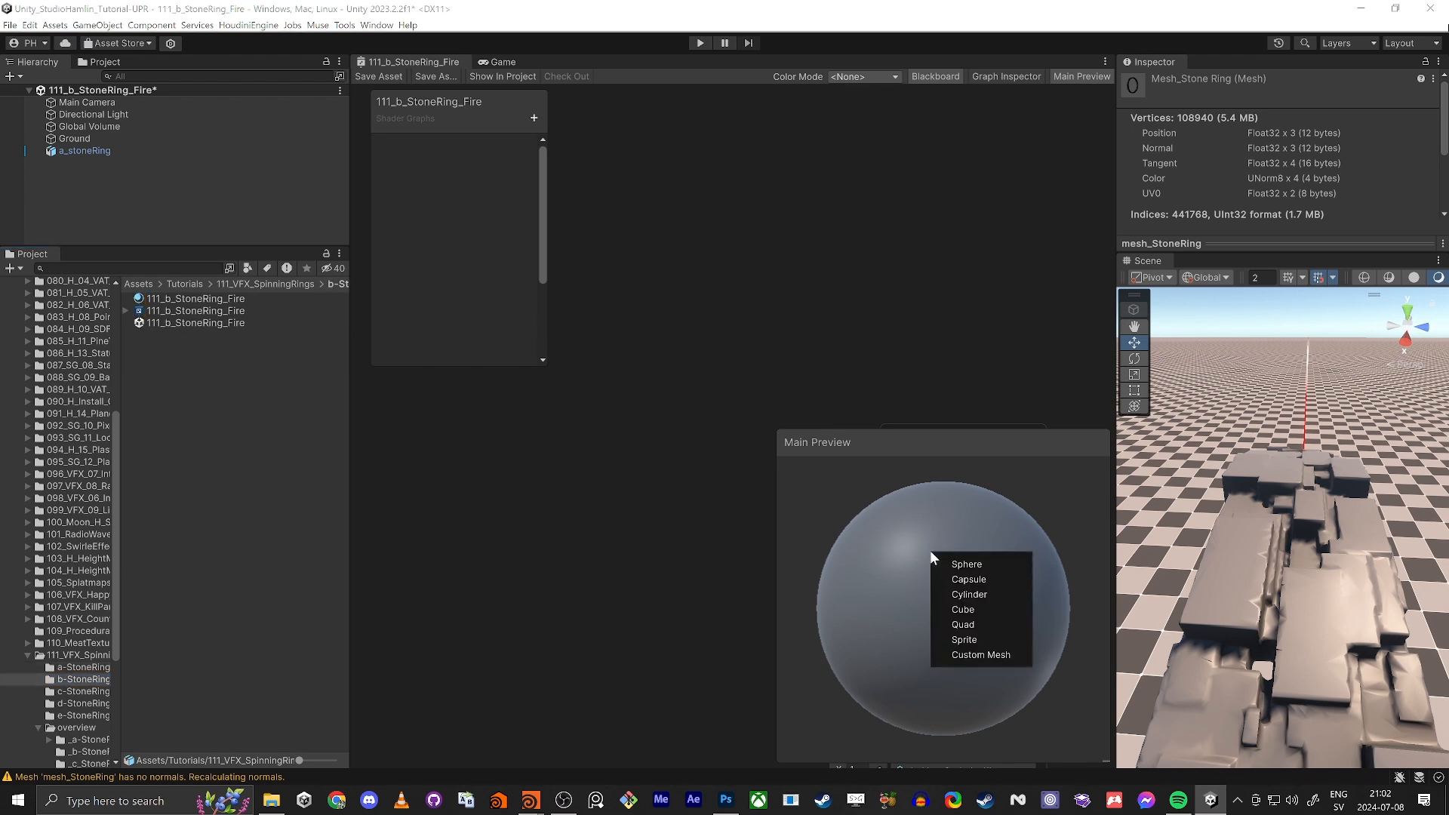
{"action": "left_click", "coordinate": [962, 655]}
{"action": "type", "text": "me"}
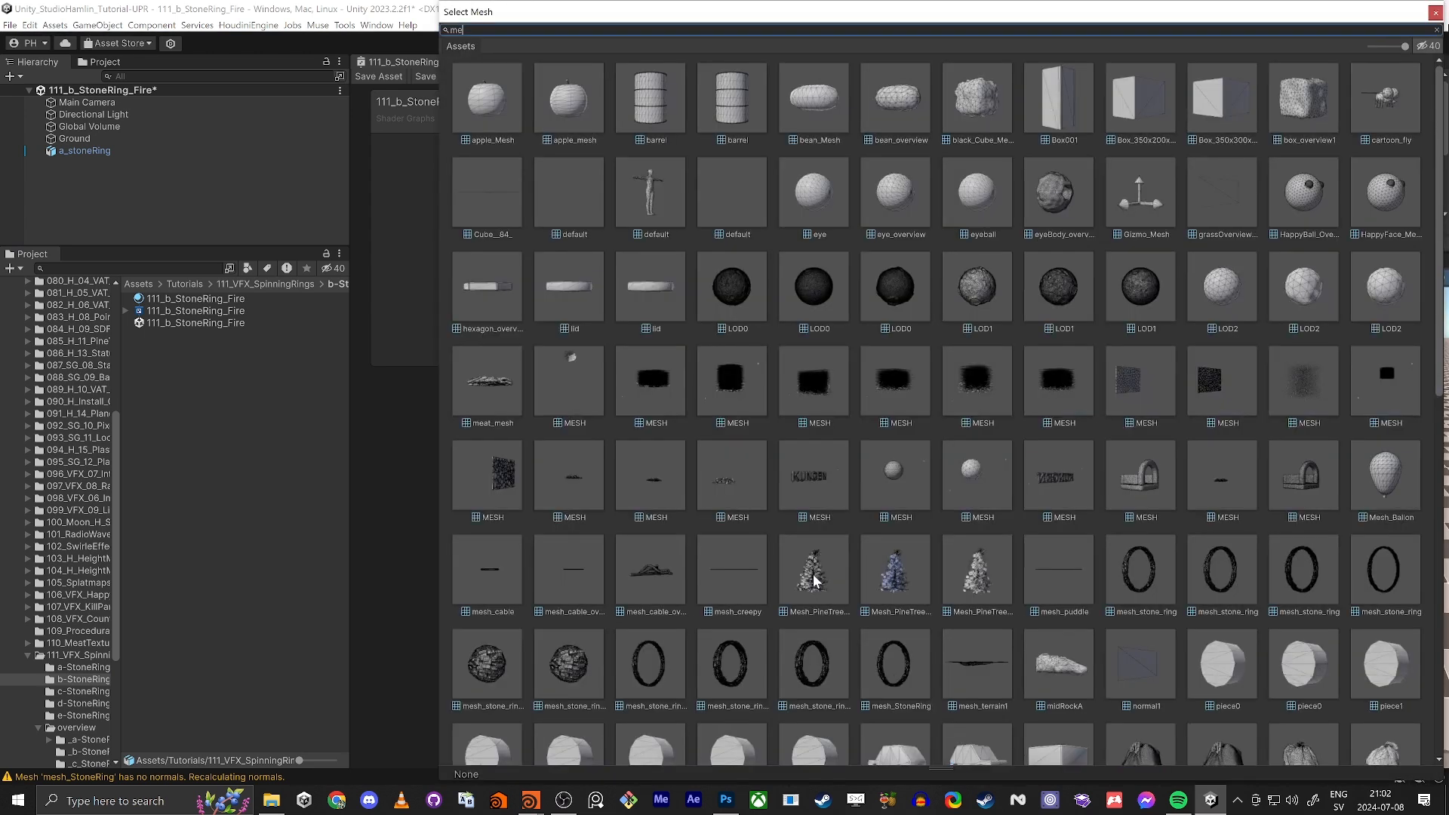
{"action": "type", "text": "sh_st"}
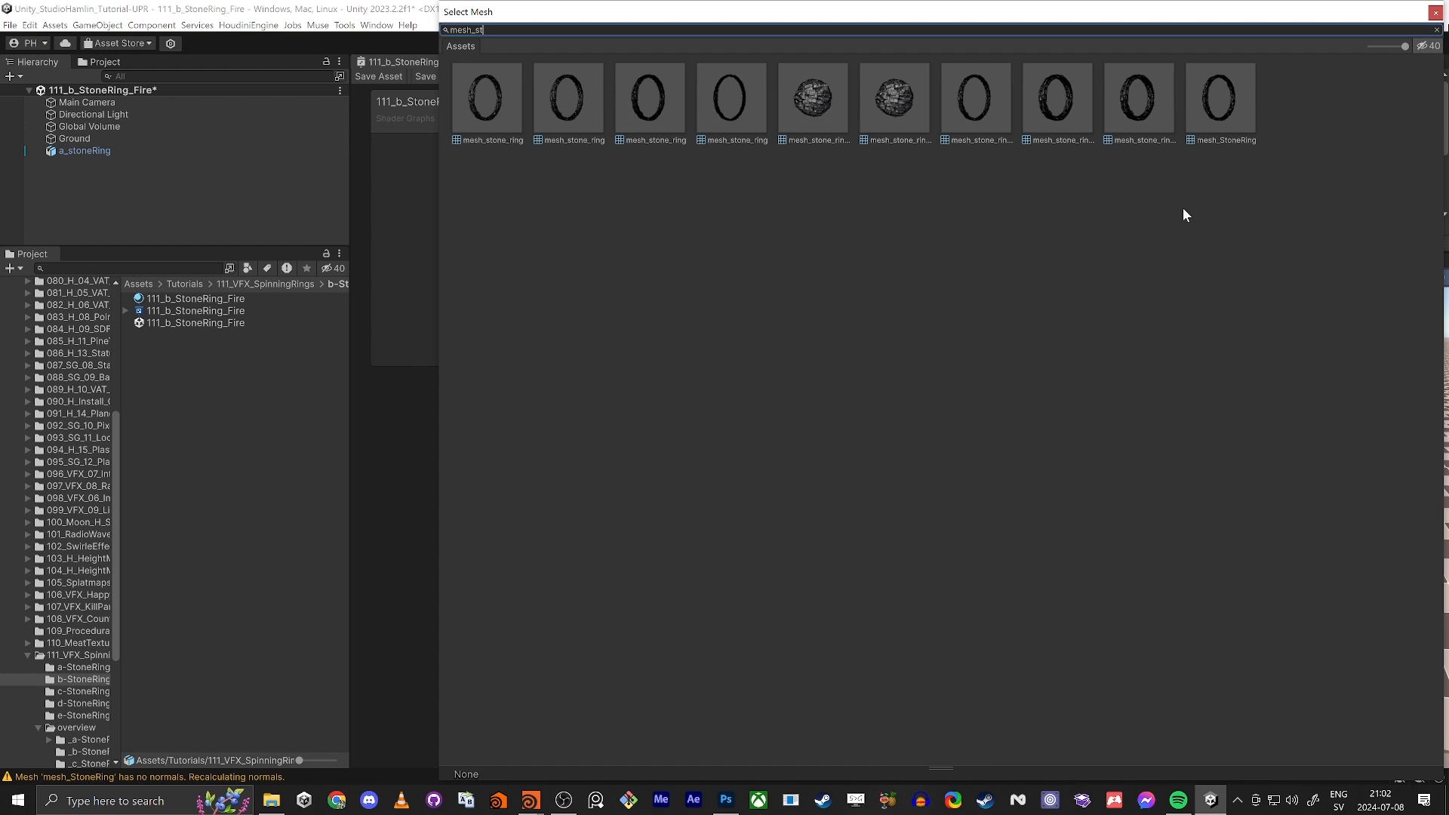
Switch to Houdini, rename the Null node to mesh_StoneRingTutorial, re-export the FBX to disk and return to Unity.
{"action": "key", "text": "alt+Tab"}
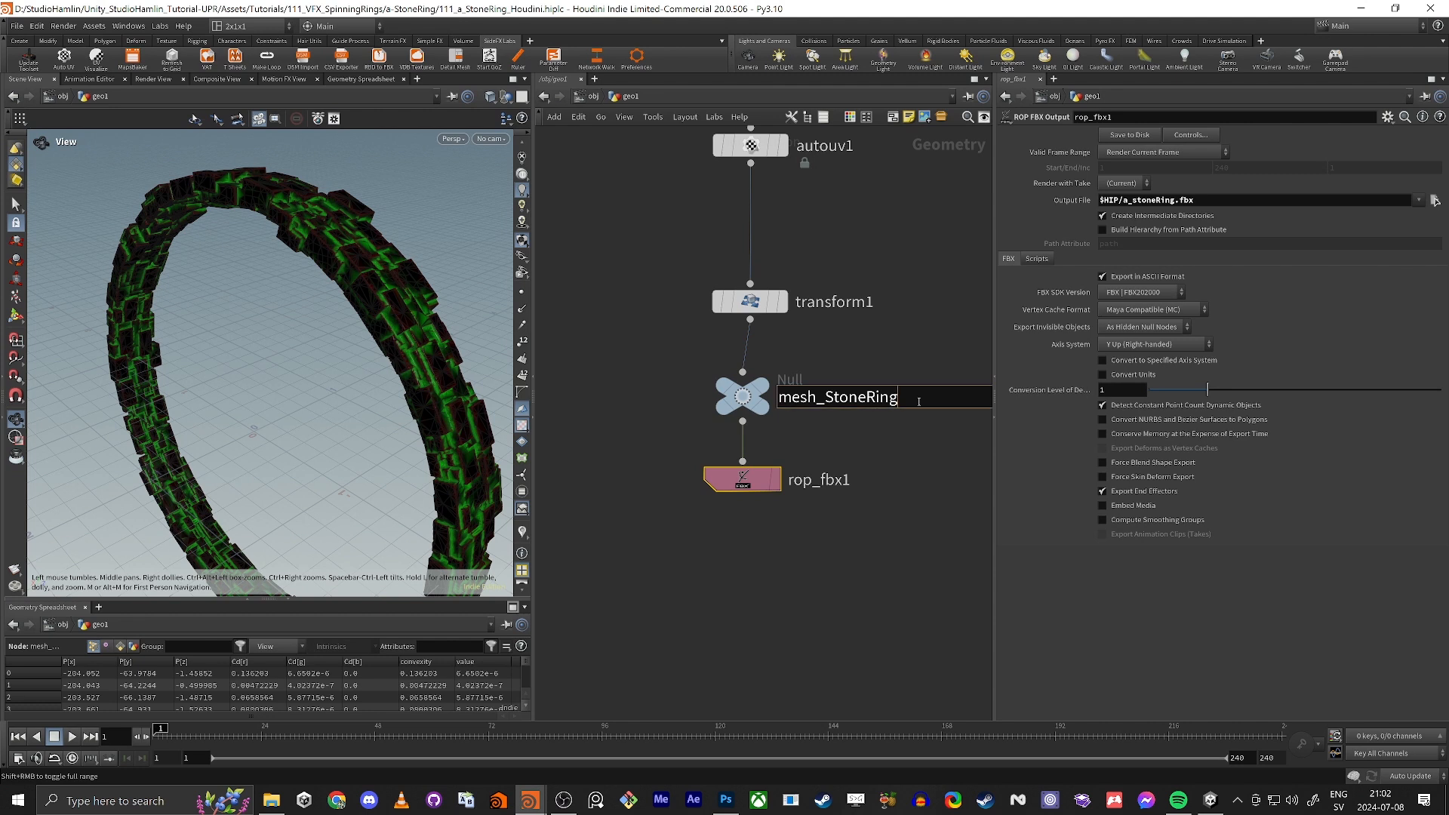
{"action": "type", "text": "l"}
{"action": "key", "text": "Return"}
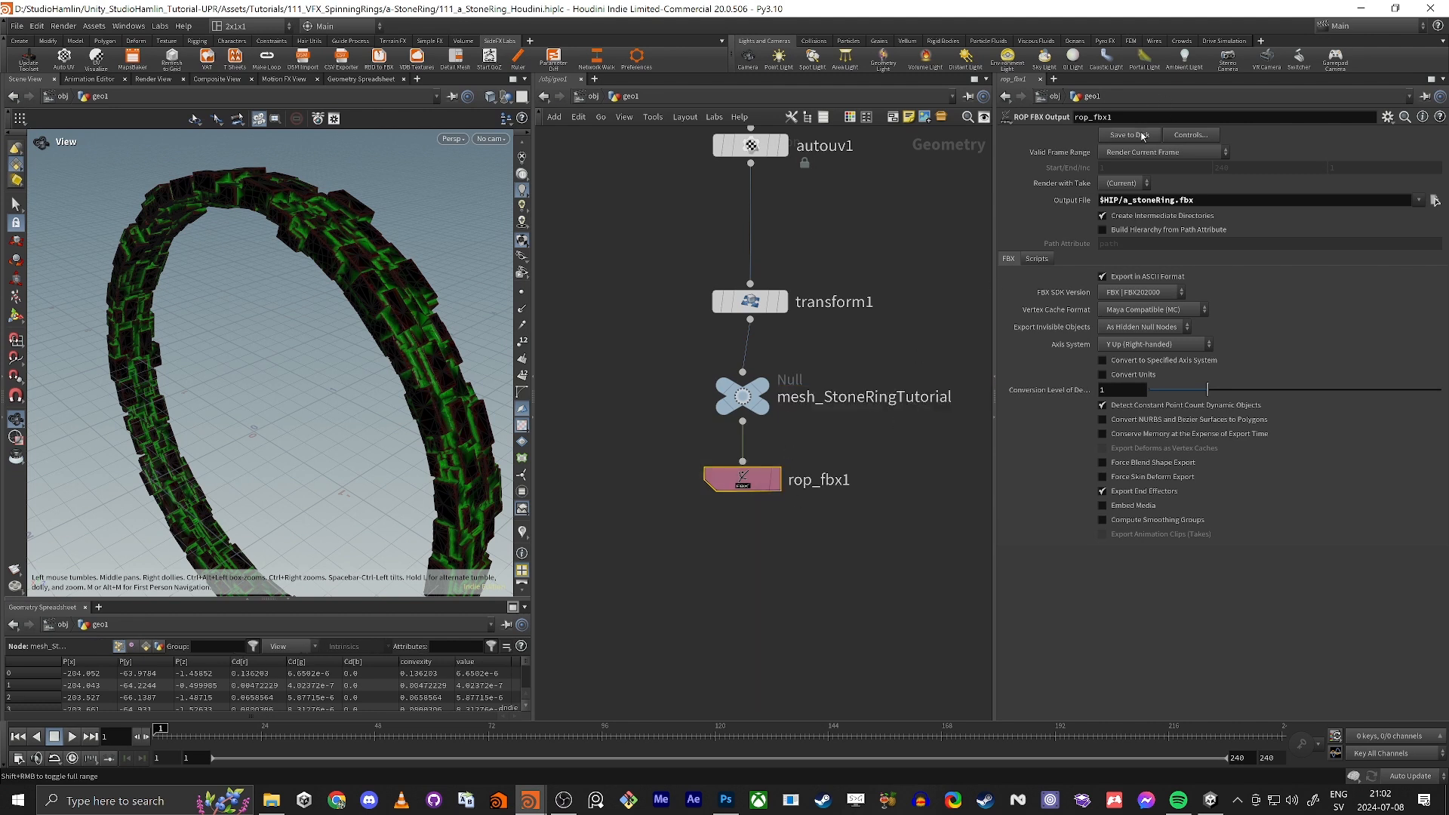
{"action": "key", "text": "alt+Tab"}
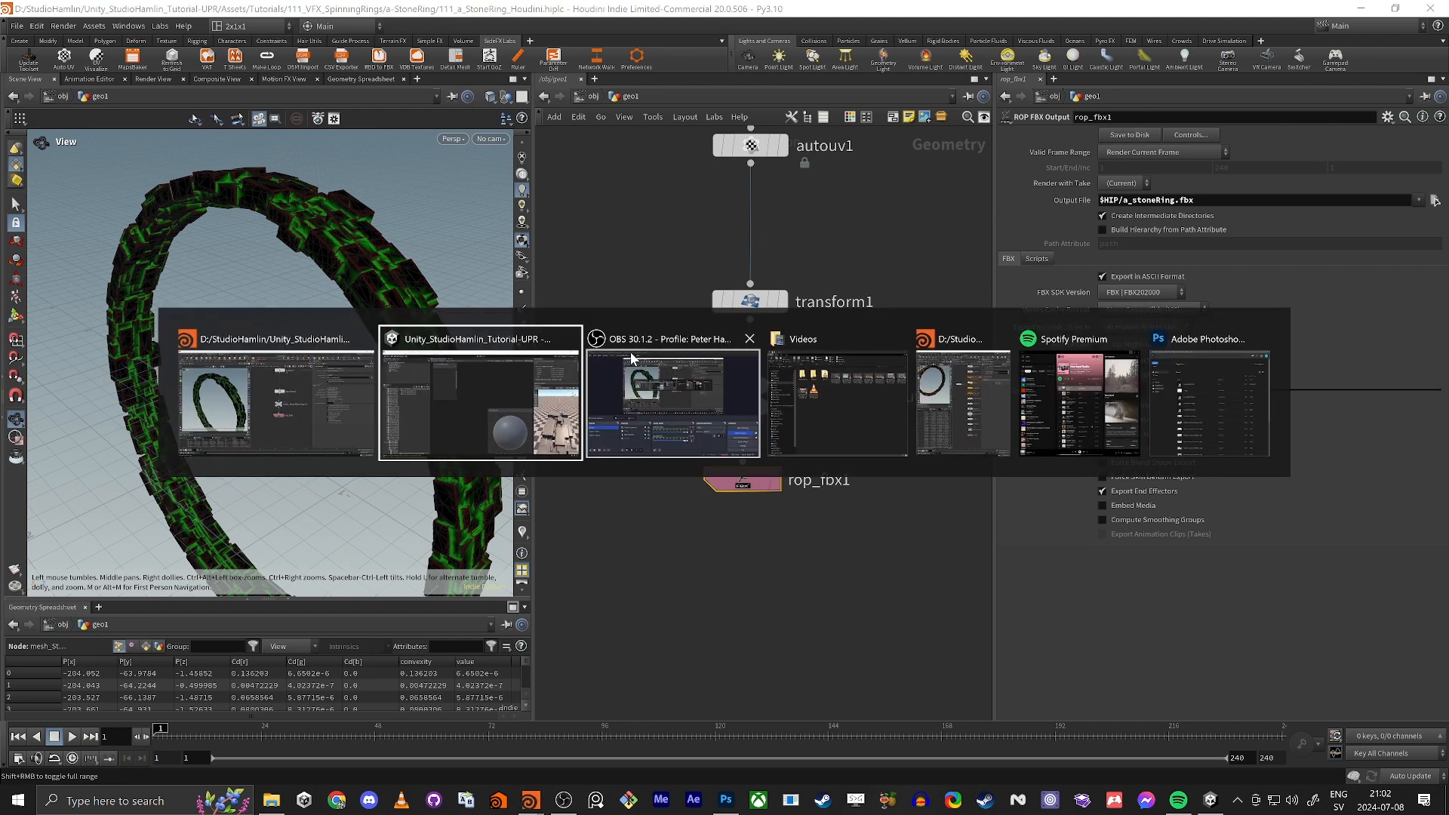
{"action": "left_click", "coordinate": [522, 405]}
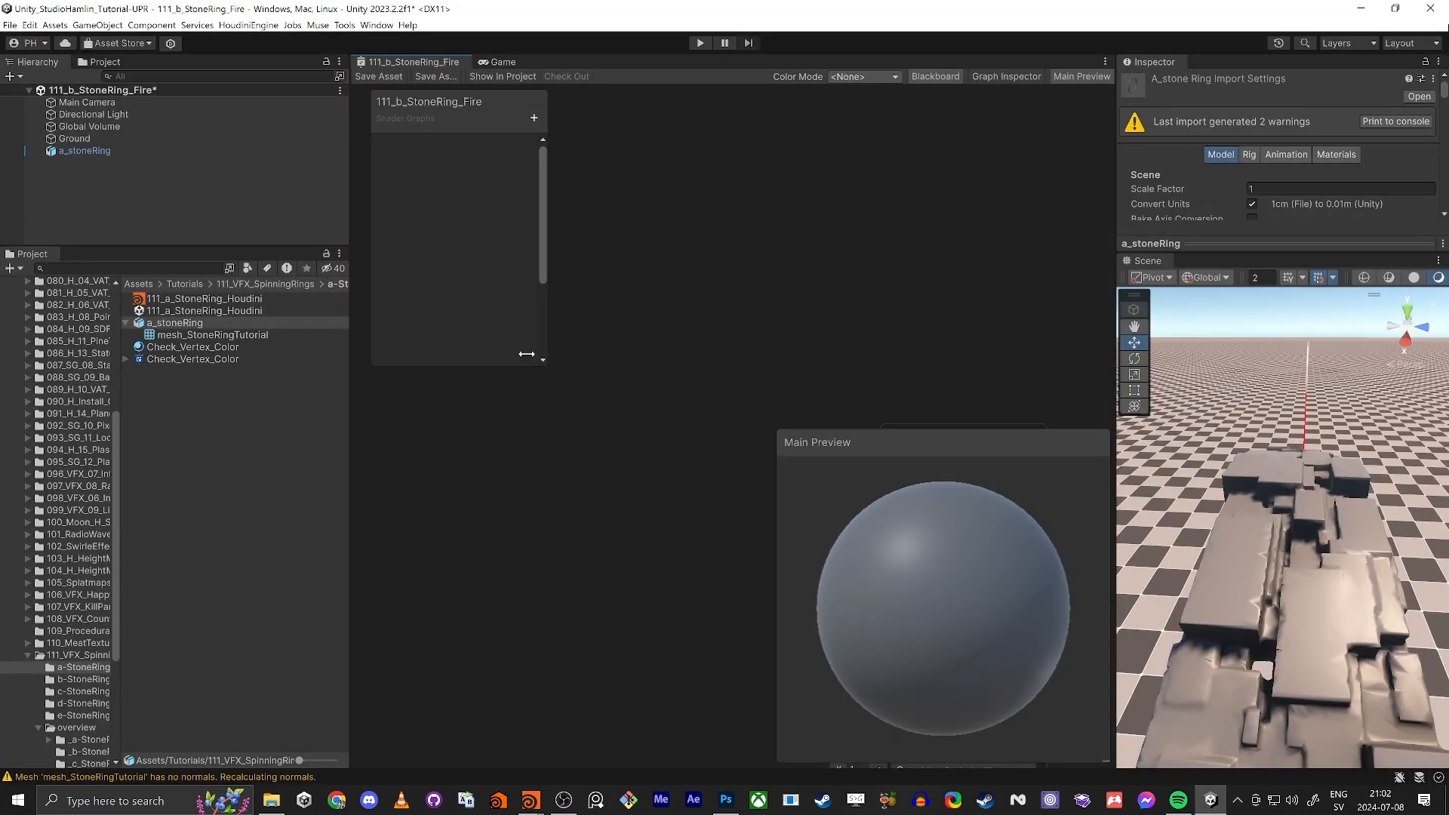
Set the Main Preview to a custom mesh, finding mesh_StoneRingTutorial with the search text "tut".
{"action": "right_click", "coordinate": [984, 546]}
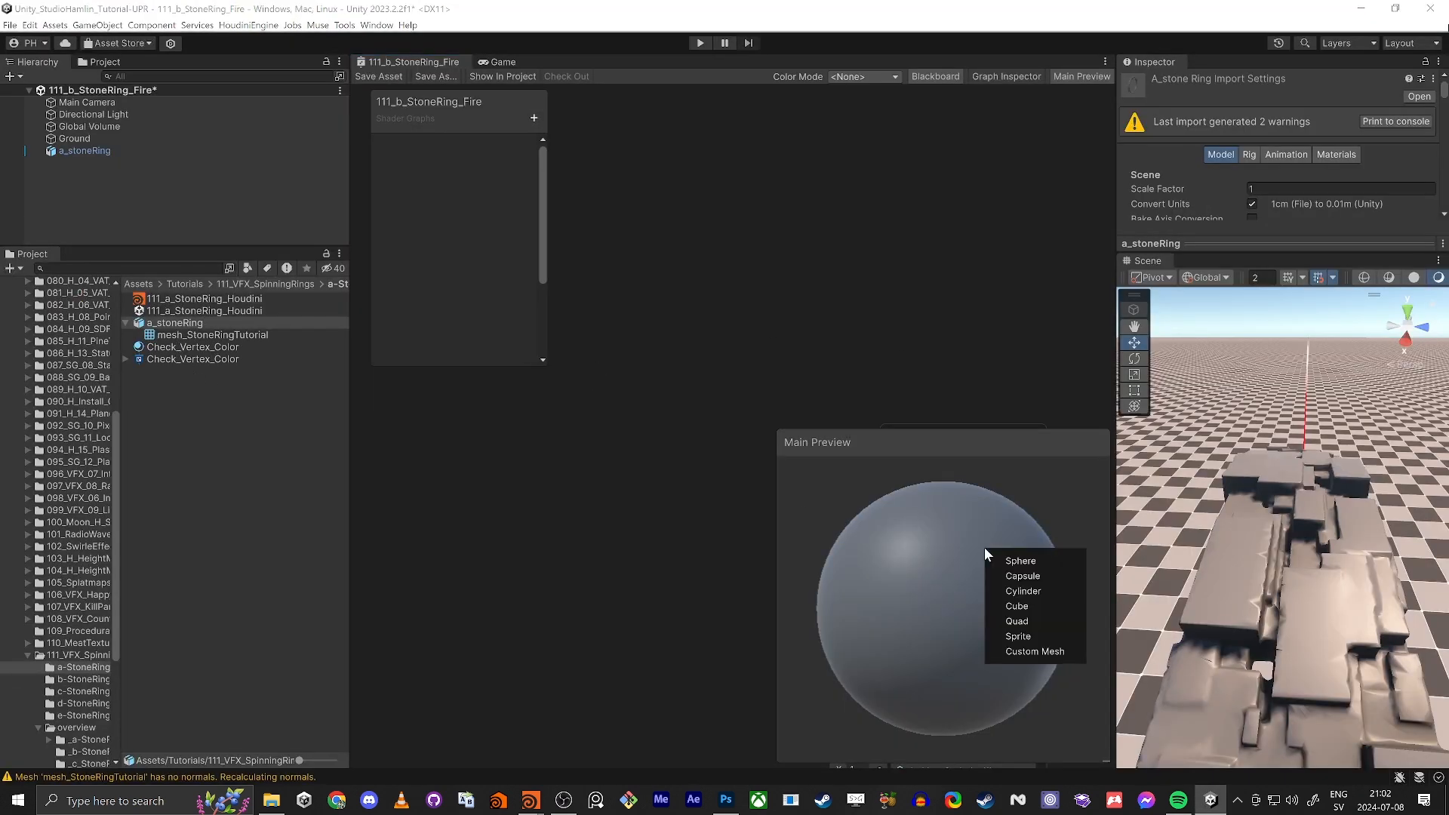
{"action": "left_click", "coordinate": [1019, 653]}
{"action": "type", "text": "t"}
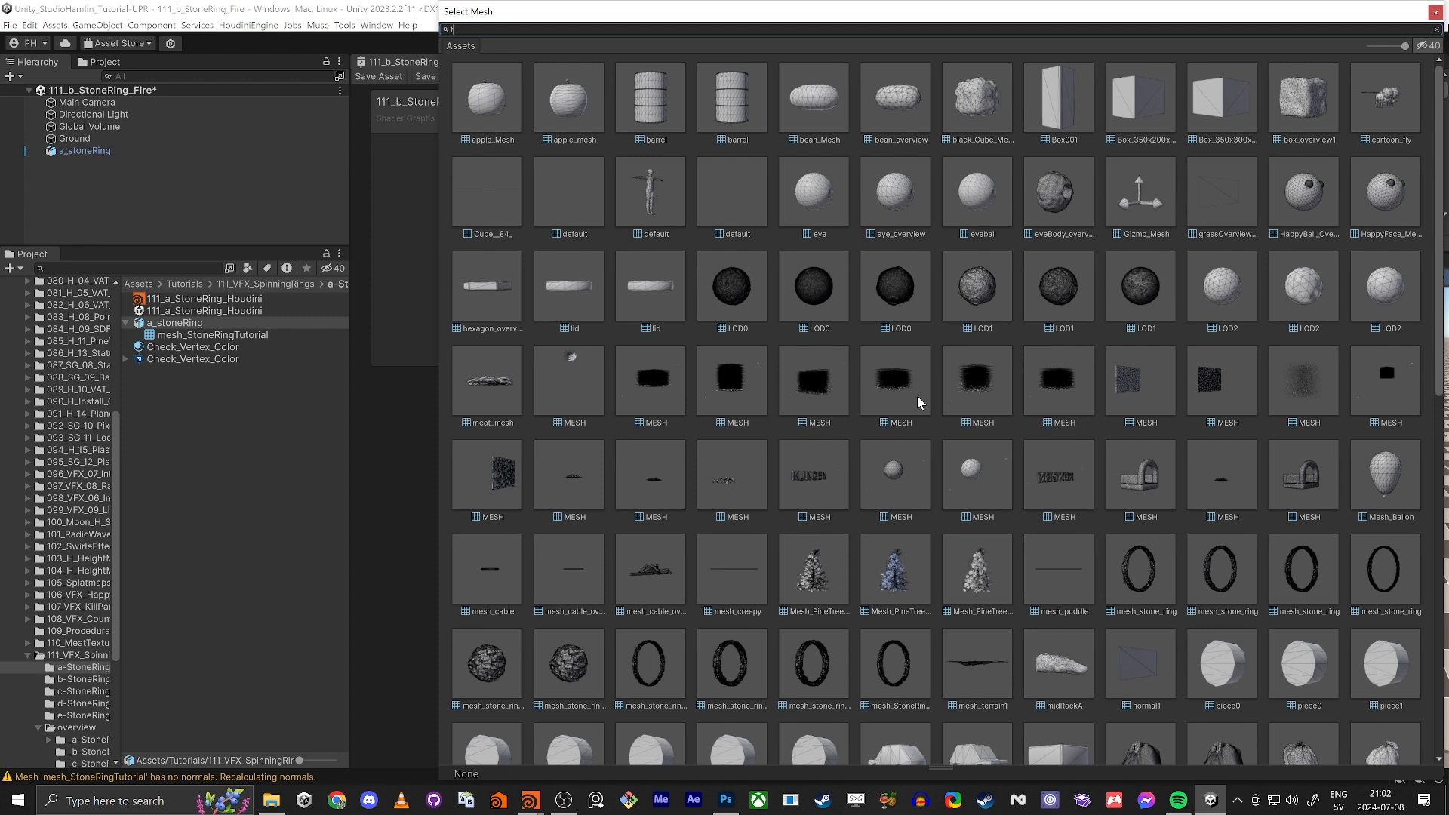
{"action": "type", "text": "ut"}
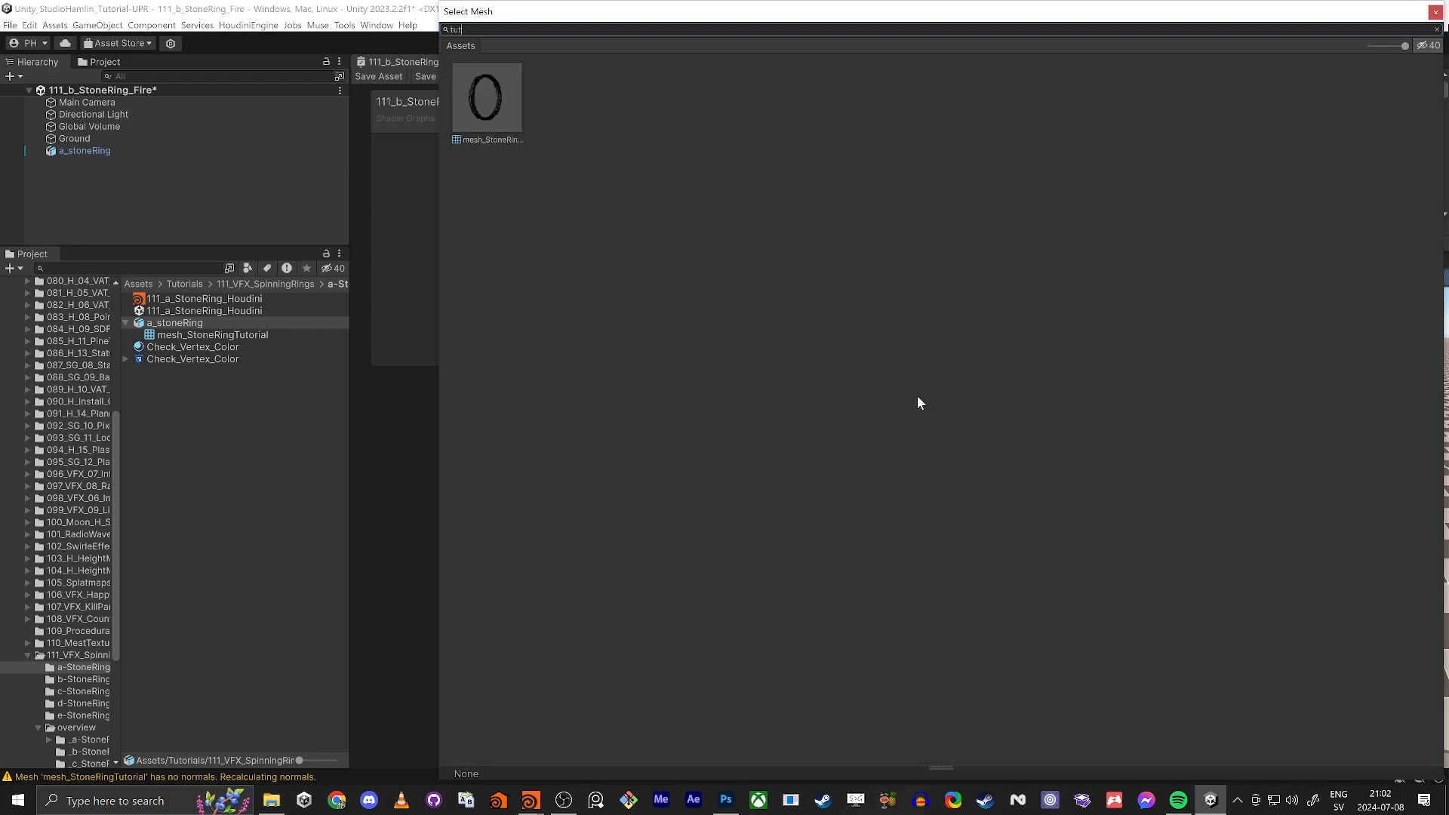
{"action": "double_click", "coordinate": [488, 95]}
Maximize the shader graph window and orbit and zoom the Main Preview in on the ring's stones.
{"action": "left_click_drag", "start_coordinate": [868, 457], "coordinate": [886, 507]}
{"action": "key", "text": "shift+space"}
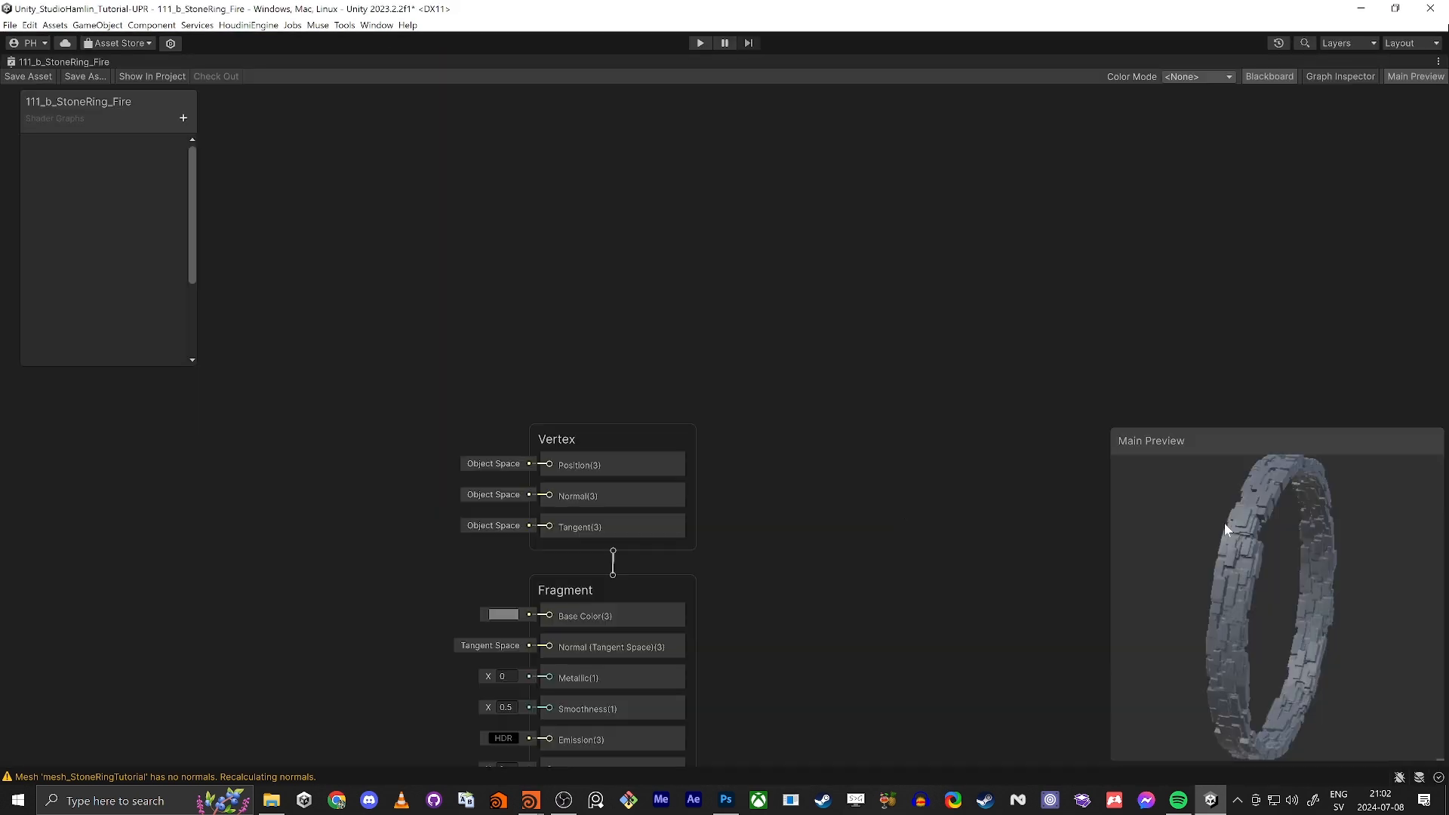
{"action": "scroll", "coordinate": [1223, 523], "scroll_direction": "up", "scroll_amount": 10}
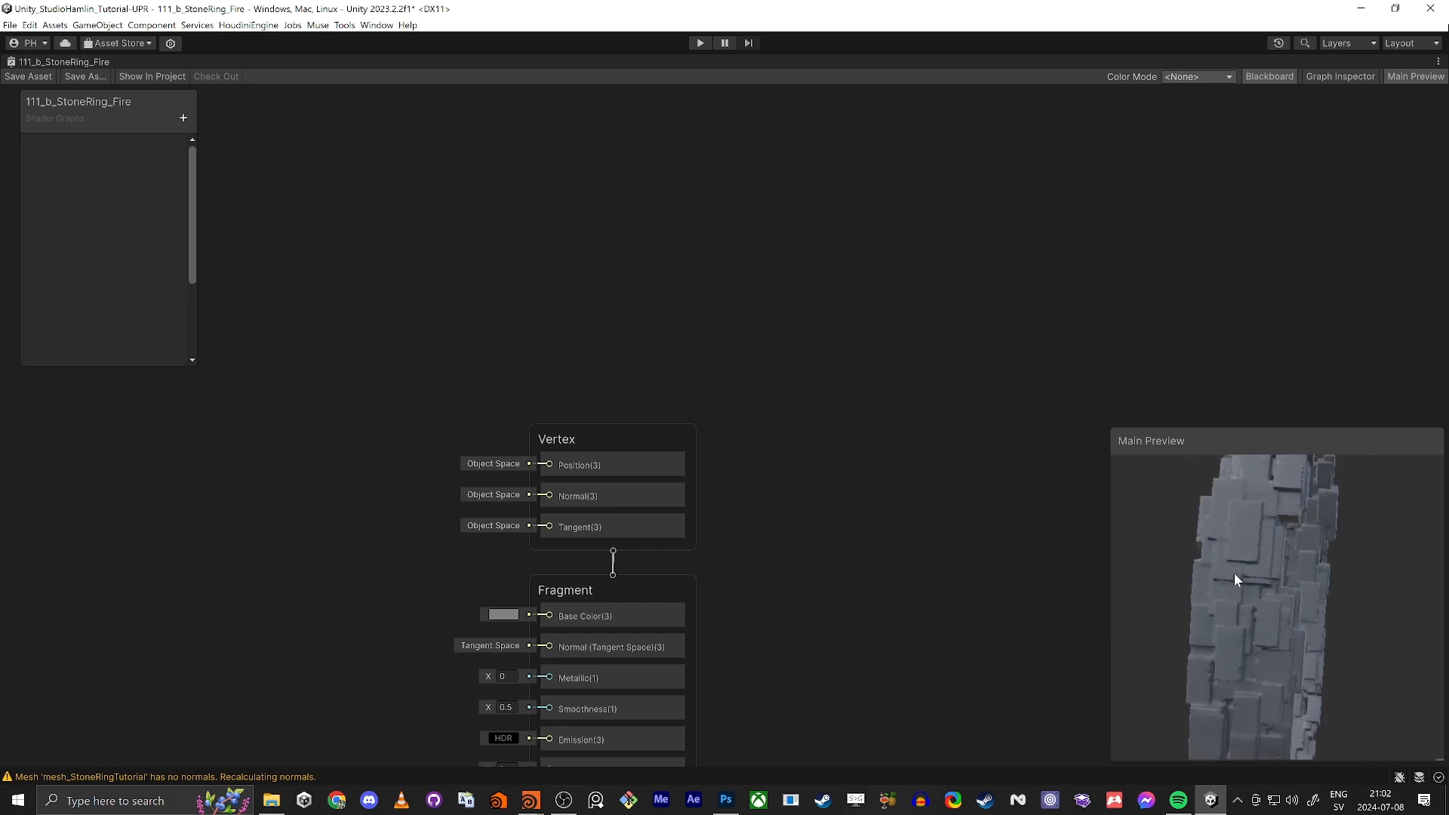
{"action": "mouse_move", "coordinate": [1235, 574]}
{"action": "left_mouse_down"}
{"action": "mouse_move", "coordinate": [1245, 518]}
{"action": "mouse_move", "coordinate": [1229, 534]}
{"action": "mouse_move", "coordinate": [1260, 545]}
{"action": "mouse_move", "coordinate": [1210, 569]}
{"action": "left_mouse_up"}
Add a Vertex Color node to the shader graph.
{"action": "key", "text": "a"}
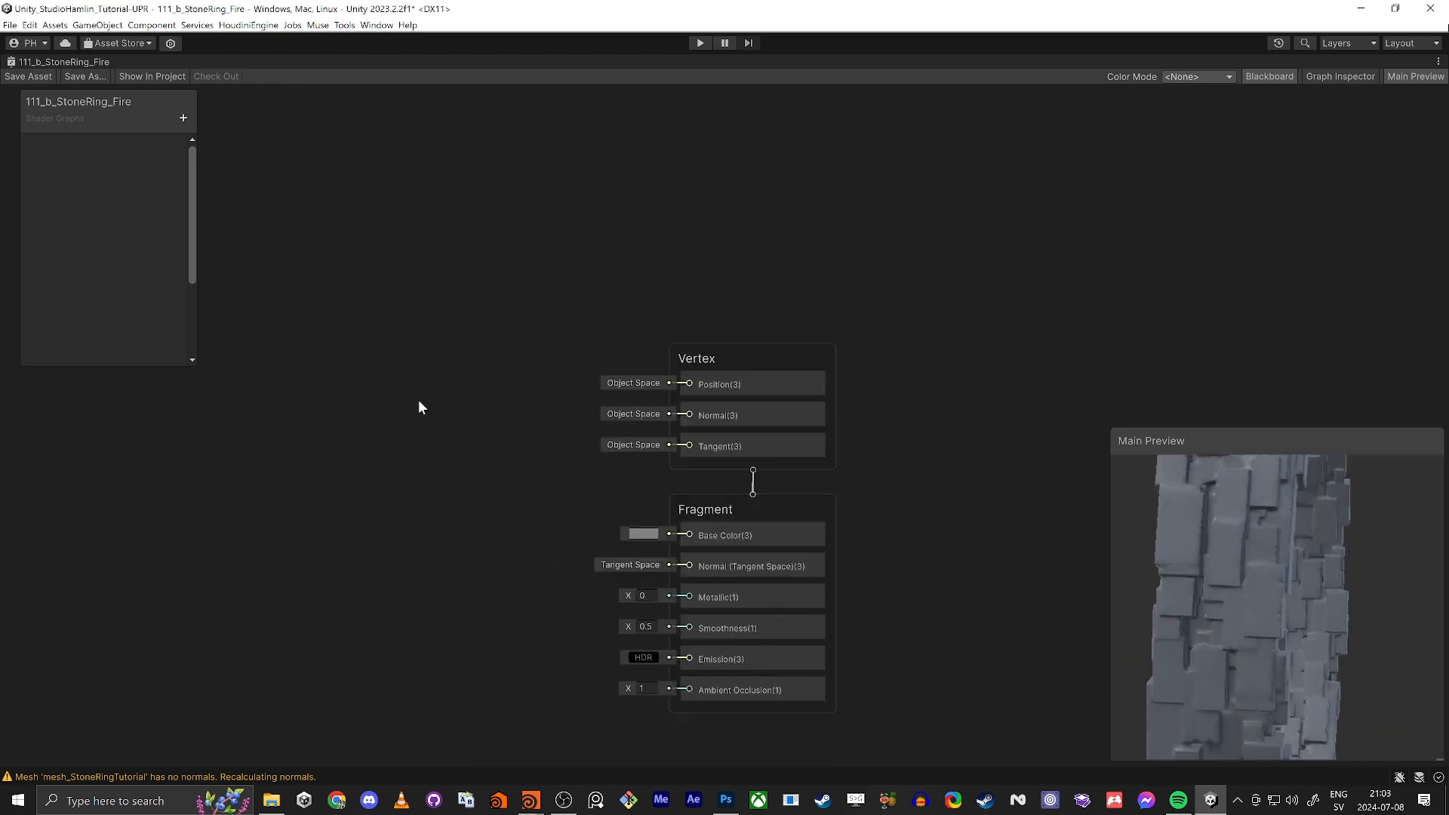
{"action": "middle_click_drag", "start_coordinate": [420, 407], "coordinate": [650, 289]}
{"action": "key", "text": "space"}
{"action": "type", "text": "verte"}
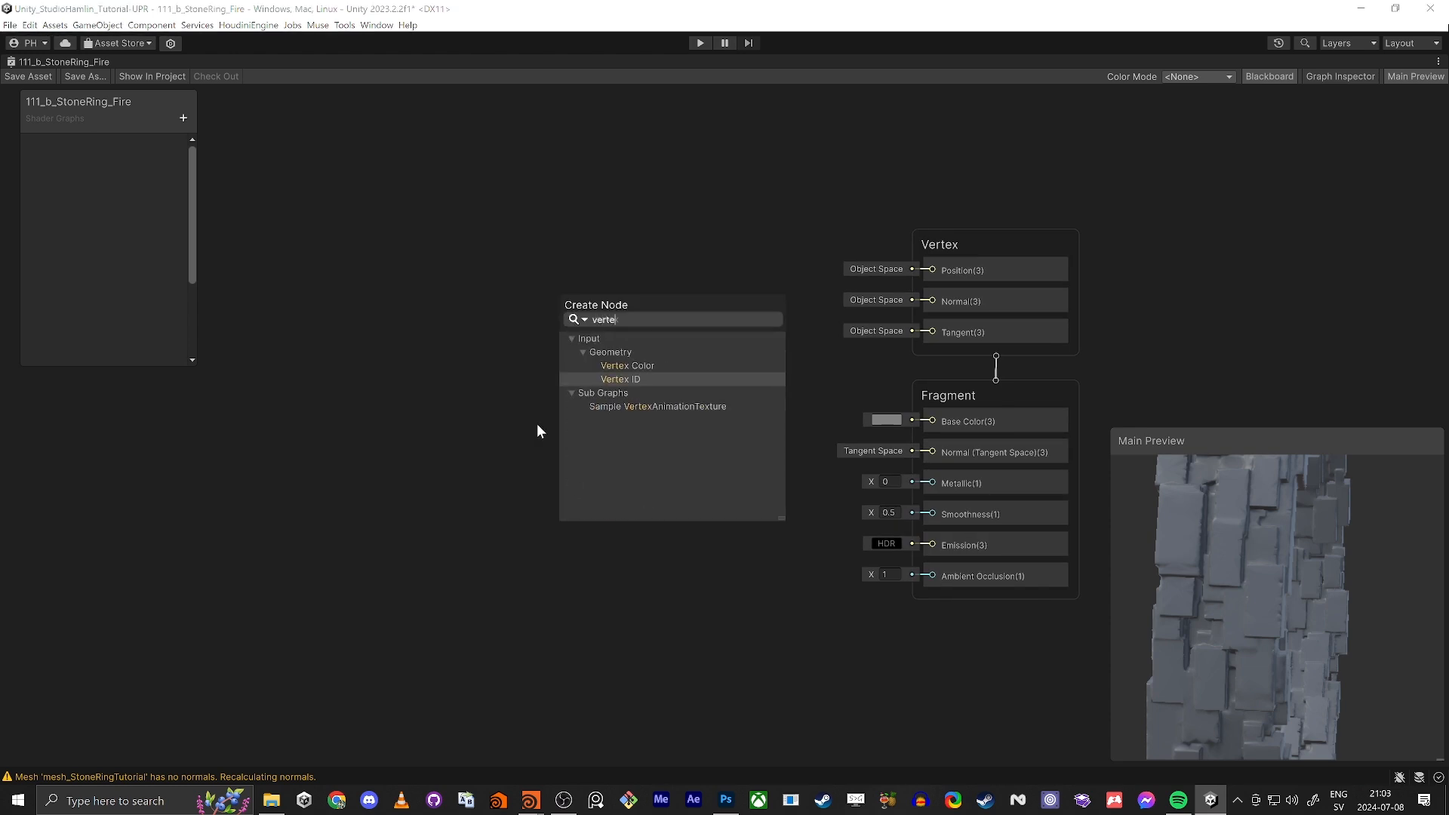
{"action": "key", "text": "Up"}
{"action": "key", "text": "Return"}
Feed the Vertex Color output through a Swizzle node with mask y and connect it to the fragment's Base Color.
{"action": "left_click_drag", "start_coordinate": [669, 454], "coordinate": [284, 436]}
{"action": "type", "text": "swi"}
{"action": "key", "text": "Return"}
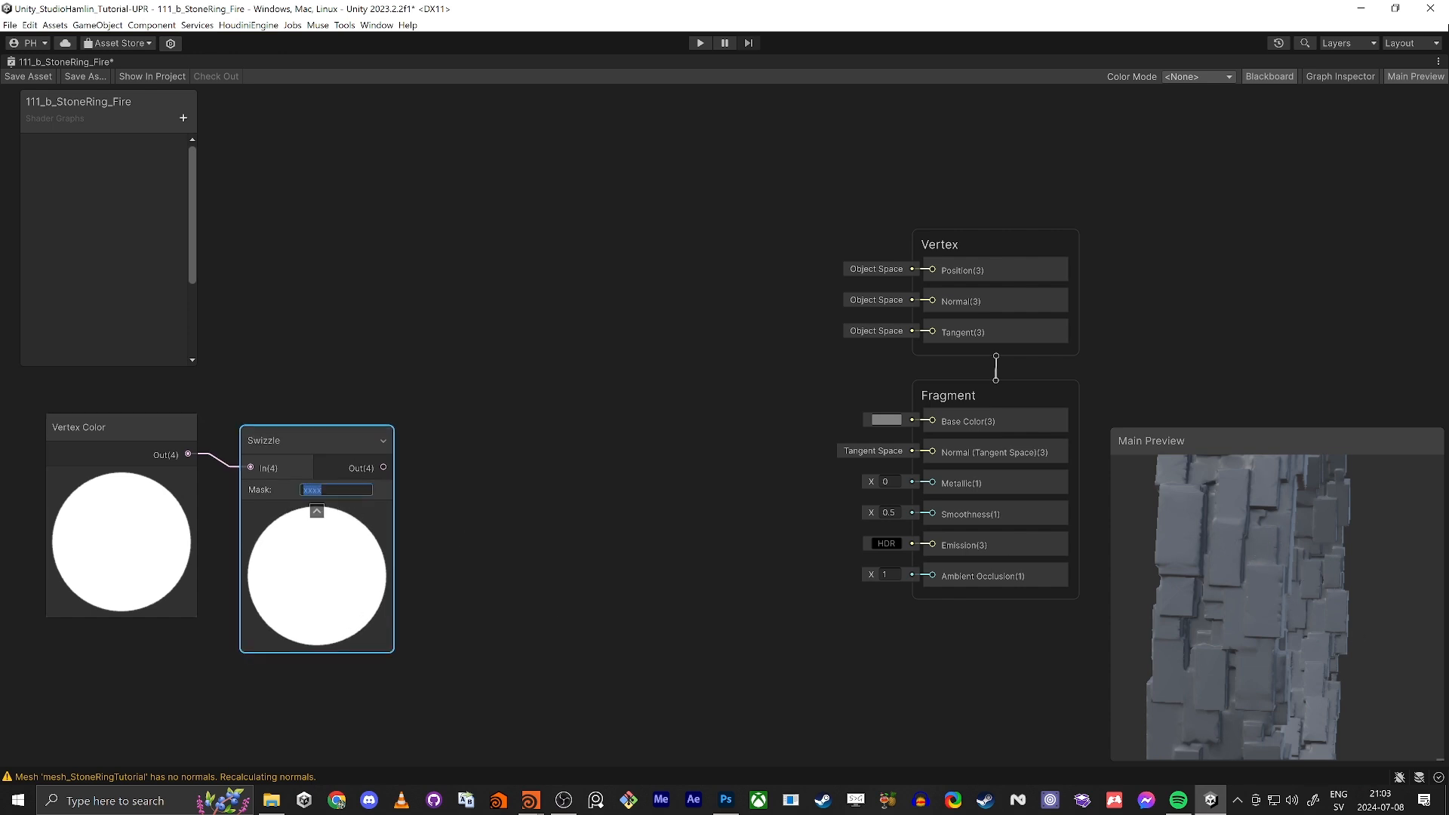
{"action": "type", "text": "y"}
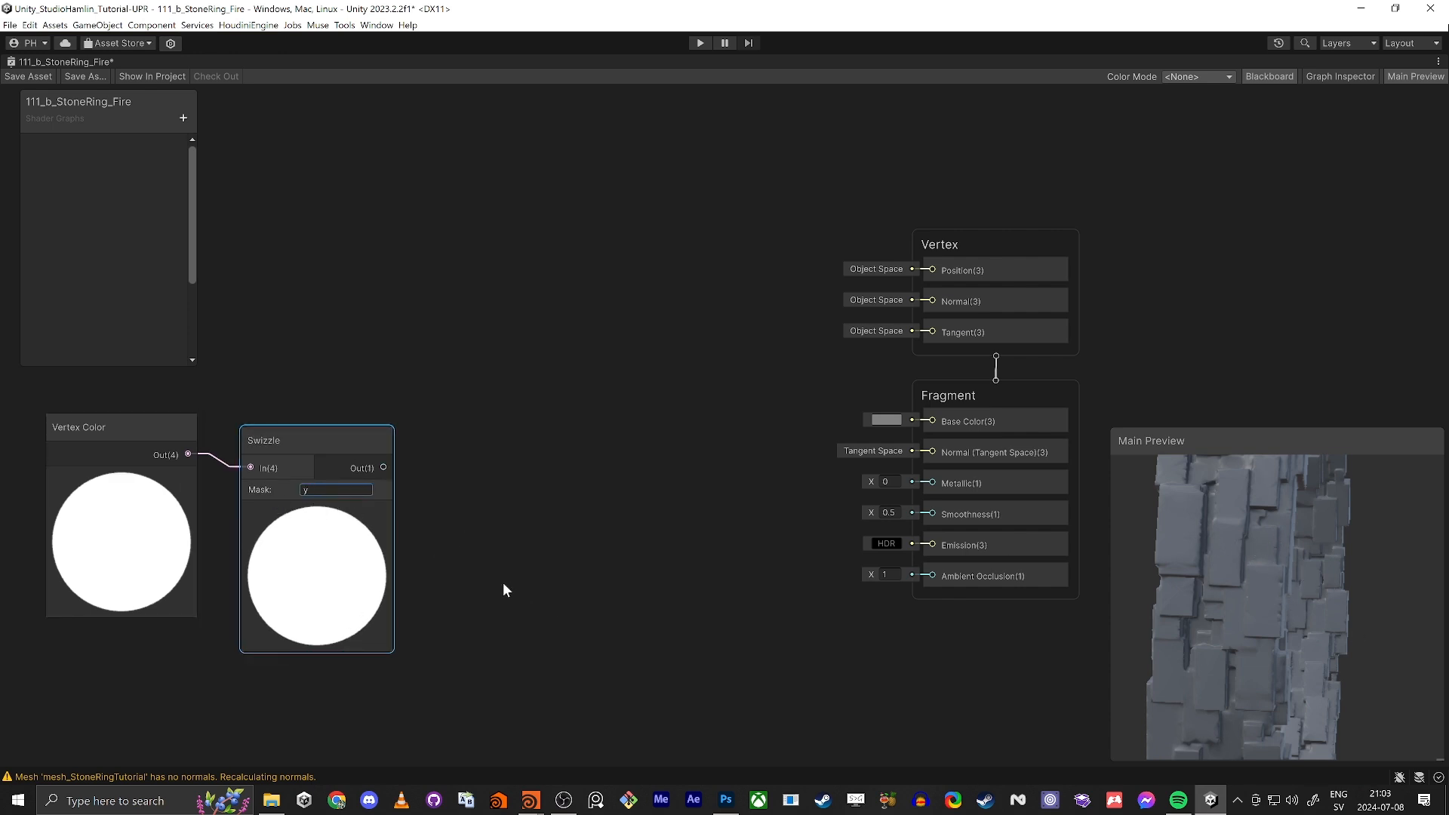
{"action": "left_click_drag", "start_coordinate": [383, 467], "coordinate": [933, 420]}
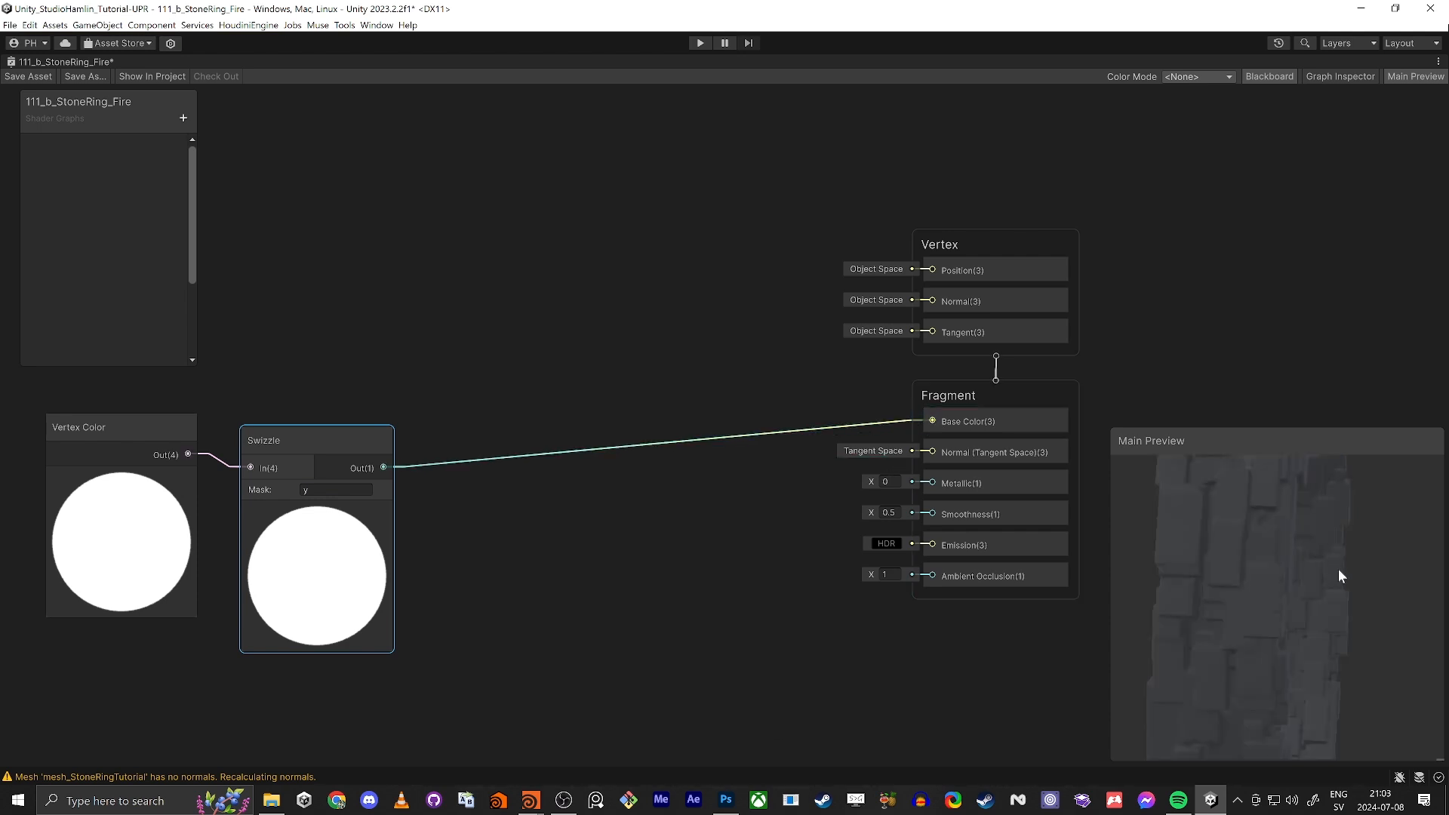
{"action": "left_click_drag", "start_coordinate": [1243, 607], "coordinate": [1302, 610]}
Add a Lerp node, connect its output to Base Color and feed the Swizzle output into its T input.
{"action": "middle_click_drag", "start_coordinate": [697, 532], "coordinate": [741, 538]}
{"action": "left_click", "coordinate": [709, 538]}
{"action": "key", "text": "space"}
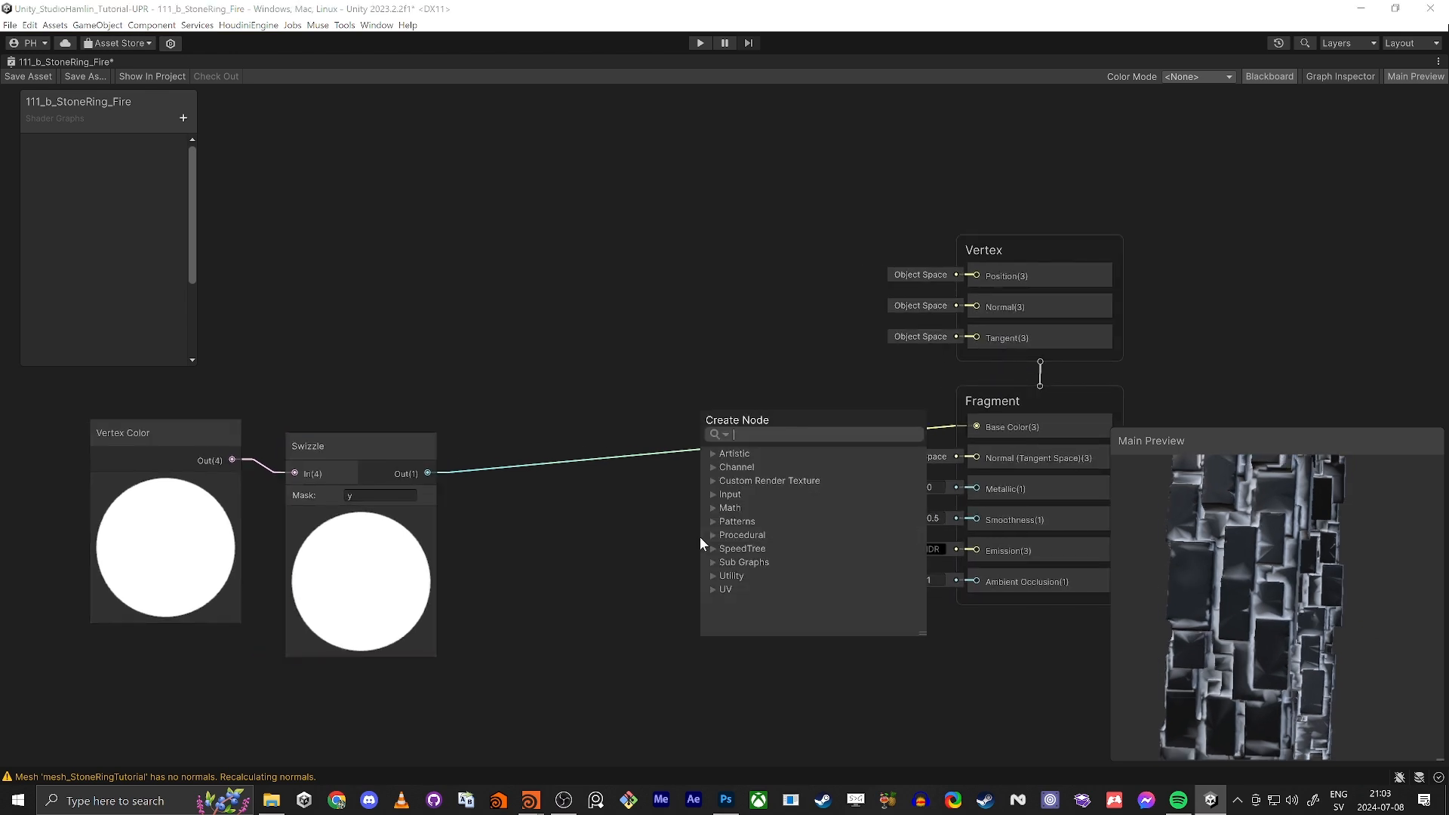
{"action": "type", "text": "lerp"}
{"action": "key", "text": "Return"}
{"action": "left_click_drag", "start_coordinate": [843, 595], "coordinate": [977, 426]}
{"action": "left_click_drag", "start_coordinate": [786, 565], "coordinate": [720, 460]}
{"action": "left_click_drag", "start_coordinate": [435, 469], "coordinate": [640, 484]}
Move the Vertex Color and Swizzle nodes together, farther away from the Lerp node.
{"action": "key", "text": "a"}
{"action": "scroll", "coordinate": [612, 380], "scroll_direction": "down", "scroll_amount": 1}
{"action": "left_click_drag", "start_coordinate": [314, 336], "coordinate": [560, 462]}
{"action": "left_click_drag", "start_coordinate": [556, 407], "coordinate": [452, 464]}
{"action": "left_click", "coordinate": [449, 419]}
Create a Color property and a duplicate named Color 2, and place both as nodes in the graph.
{"action": "left_click", "coordinate": [184, 118]}
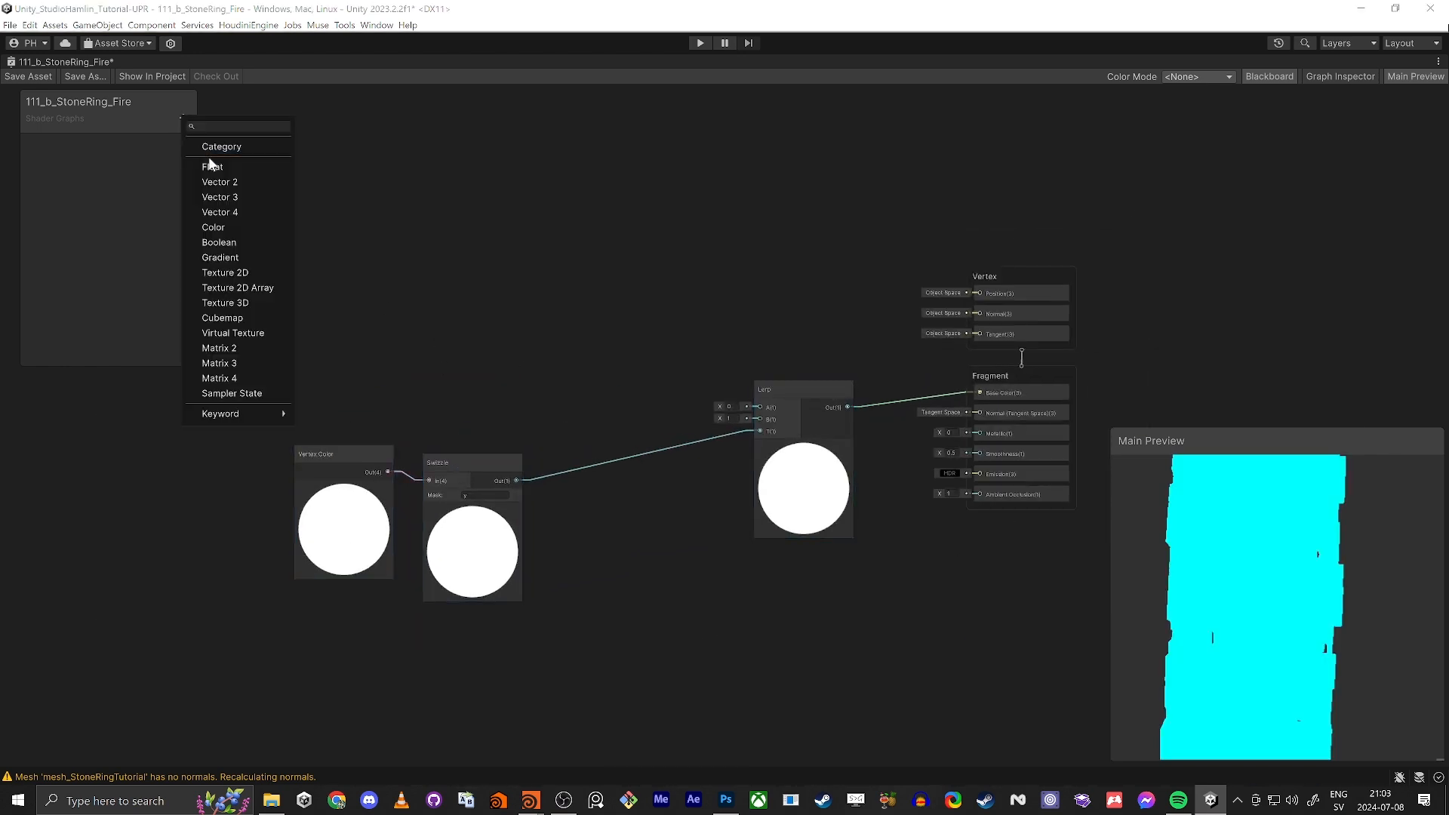
{"action": "left_click", "coordinate": [229, 226]}
{"action": "key", "text": "Return"}
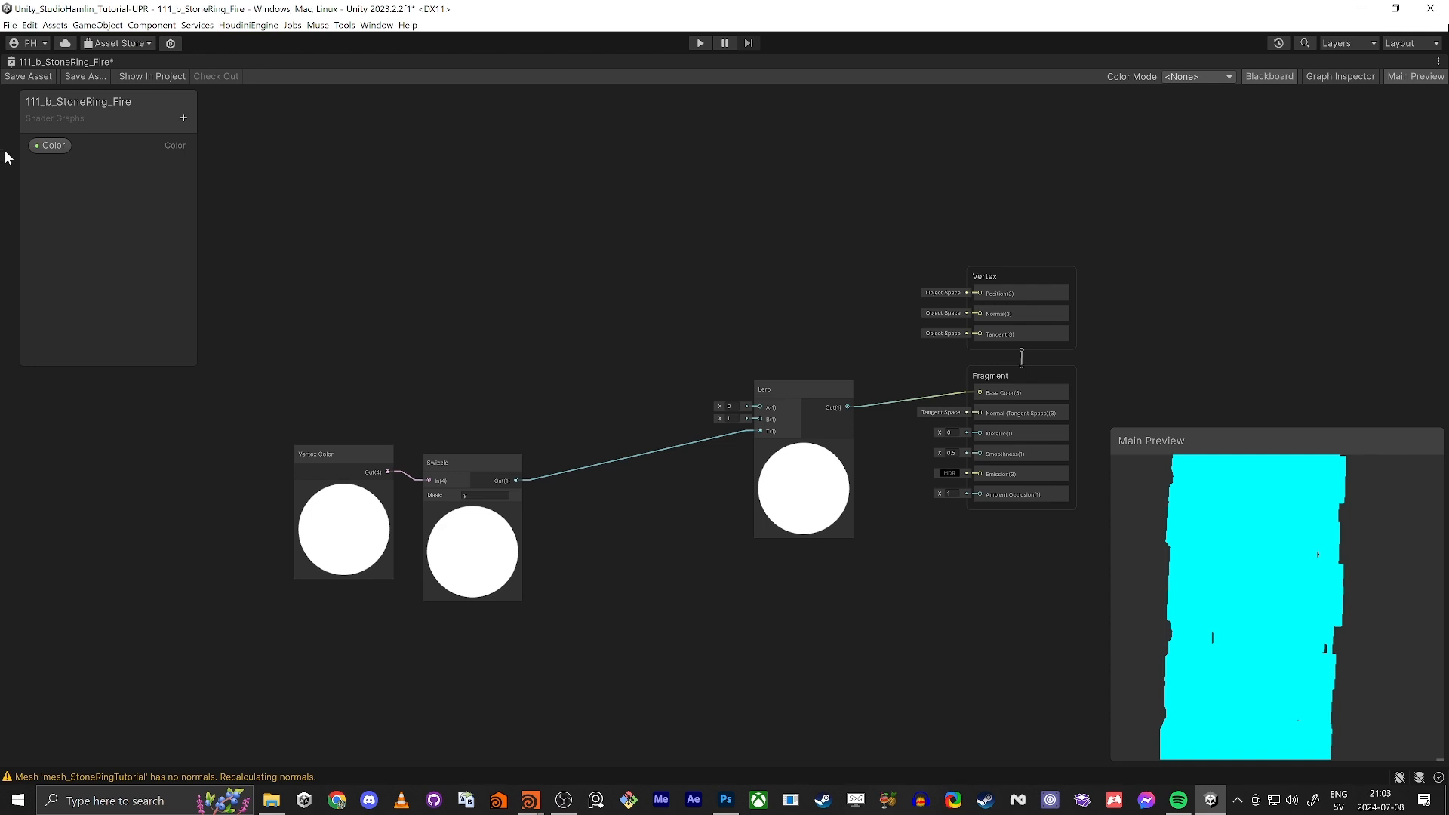
{"action": "key", "text": "ctrl+d"}
{"action": "double_click", "coordinate": [70, 171]}
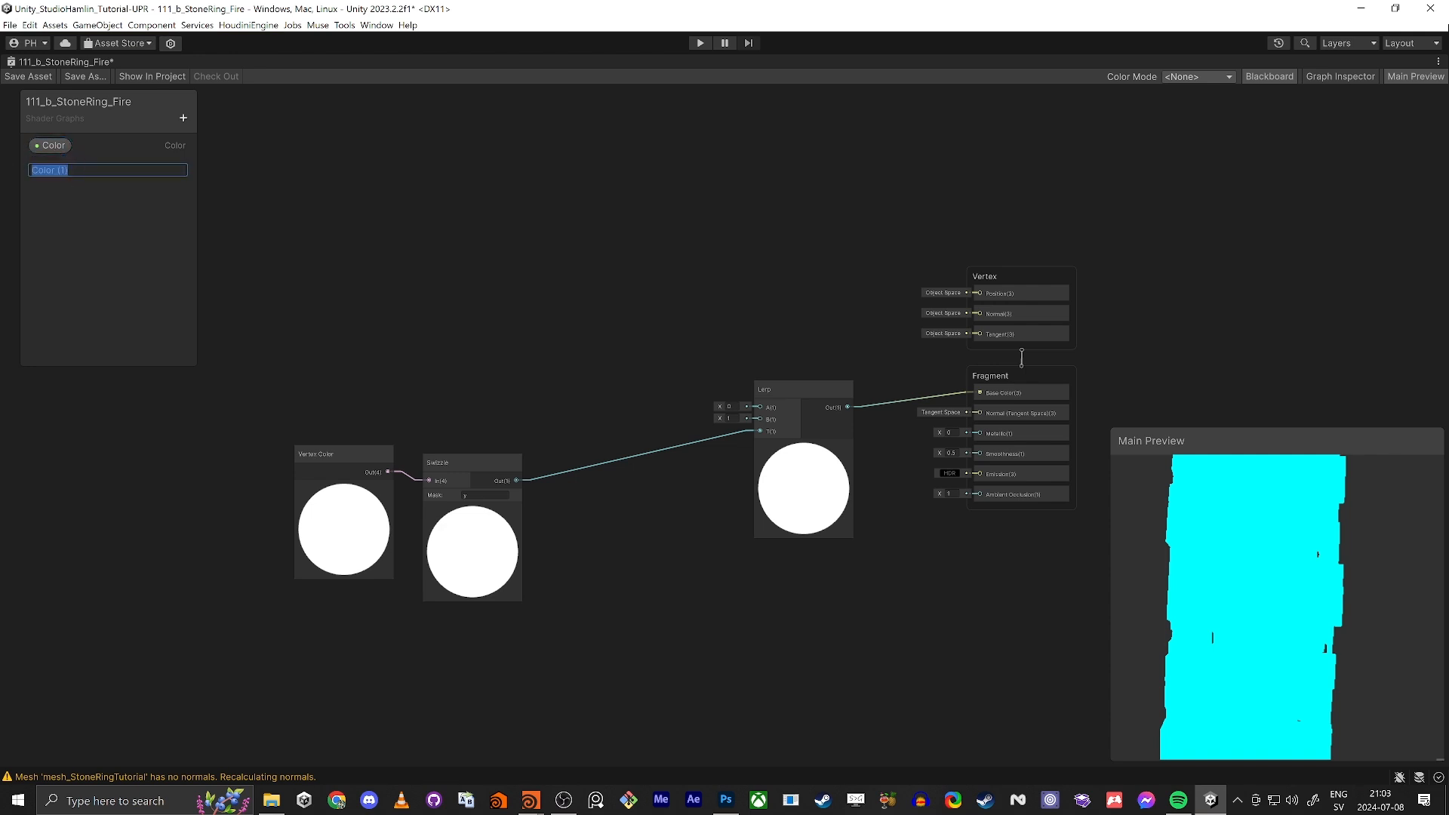
{"action": "left_click", "coordinate": [61, 171]}
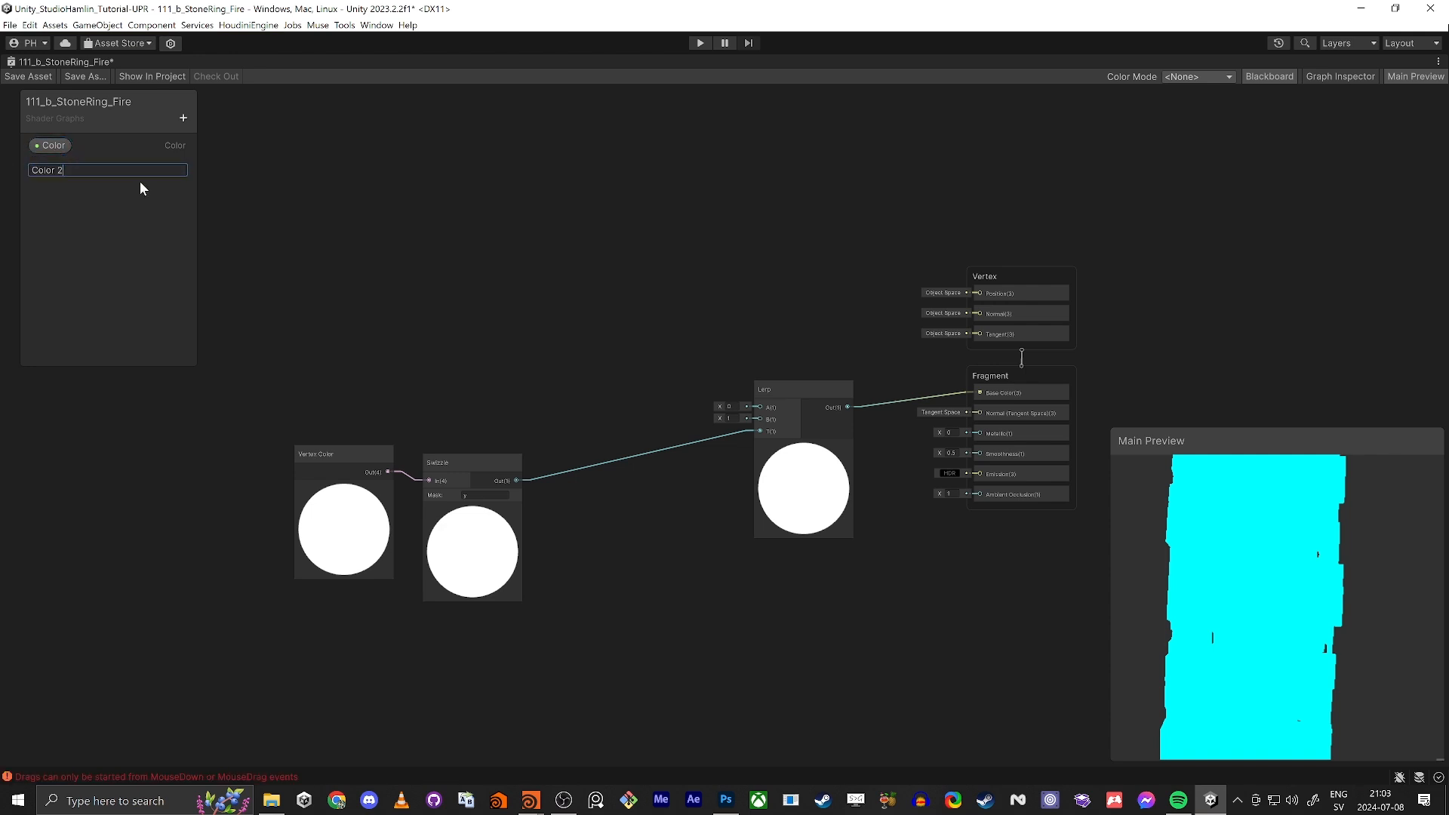
{"action": "key", "text": "Return"}
{"action": "left_click_drag", "start_coordinate": [42, 166], "coordinate": [402, 356]}
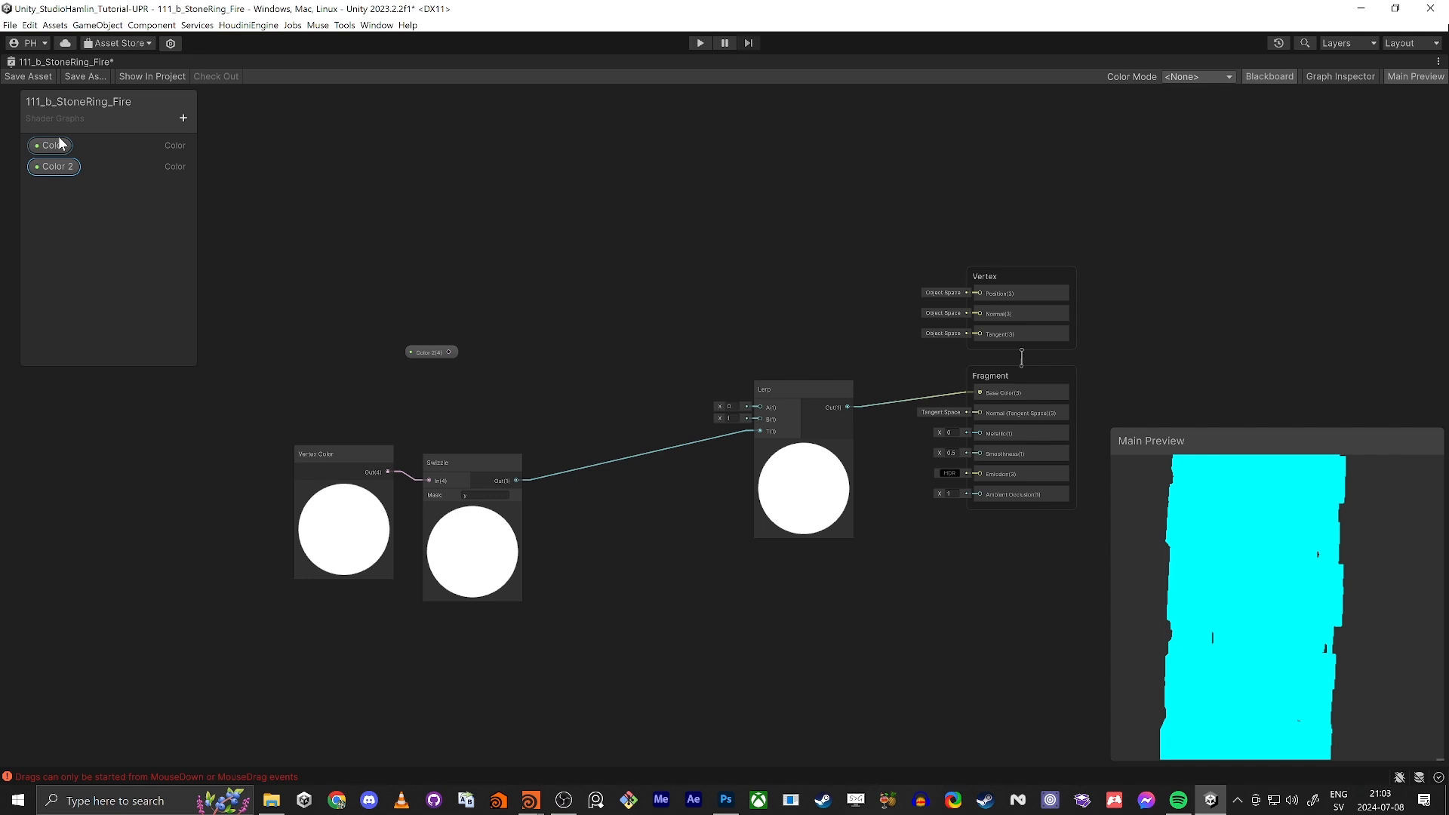
{"action": "left_click_drag", "start_coordinate": [61, 144], "coordinate": [424, 305]}
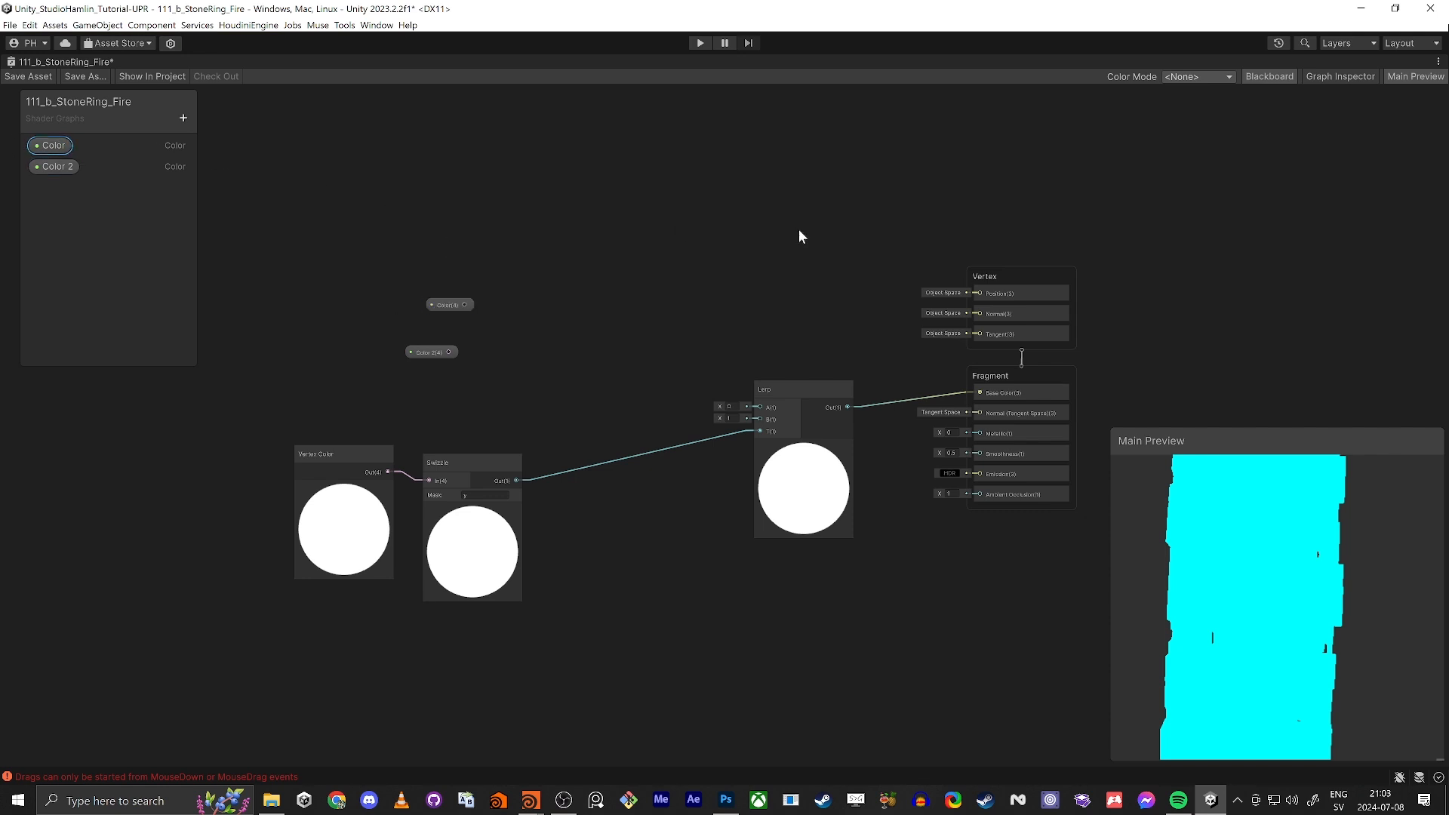
Show the Graph Inspector and set the Color property's default to grey.
{"action": "left_click", "coordinate": [1340, 77]}
{"action": "left_click", "coordinate": [341, 390]}
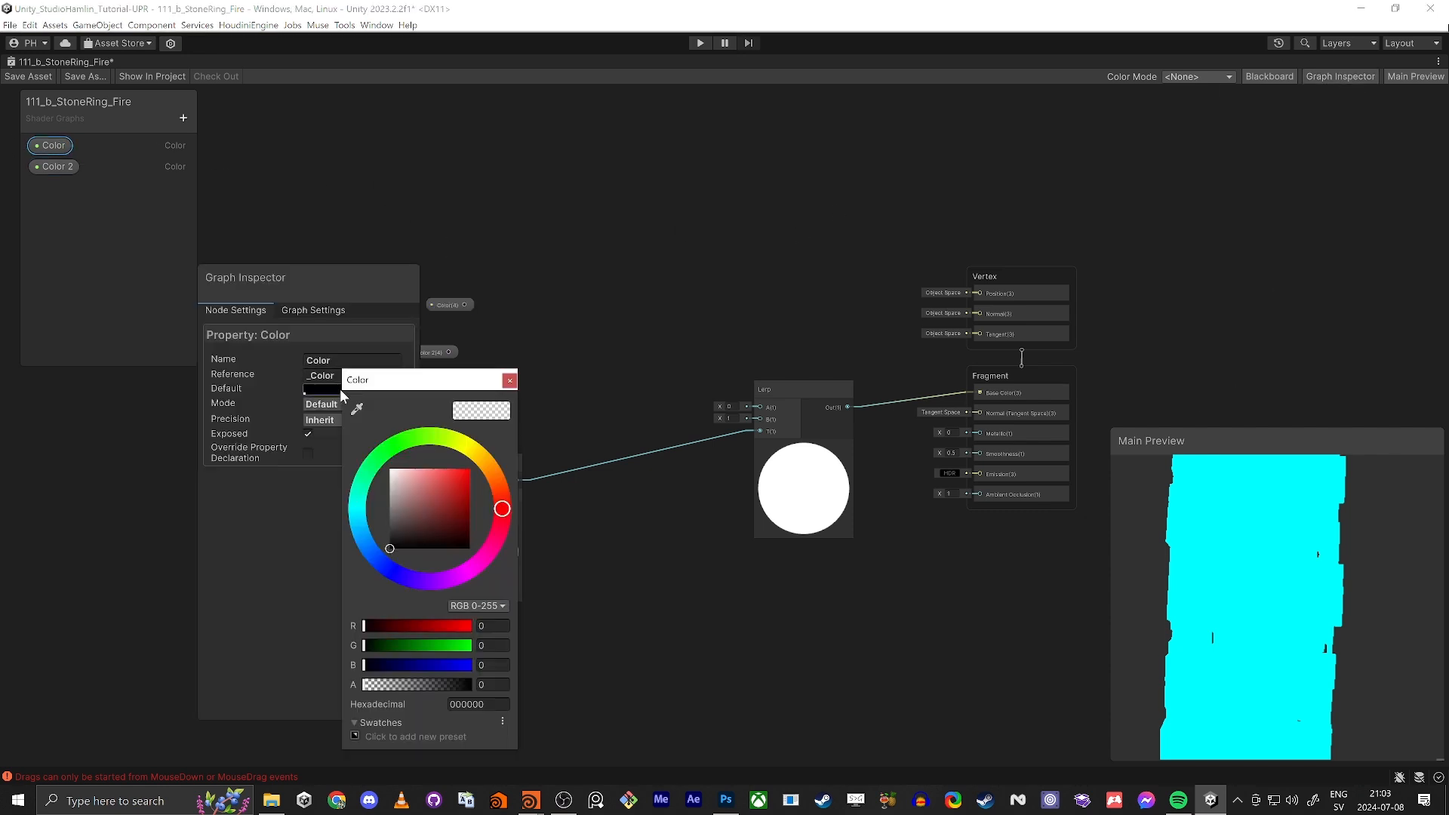
{"action": "left_click_drag", "start_coordinate": [411, 514], "coordinate": [377, 510]}
{"action": "left_click", "coordinate": [510, 380]}
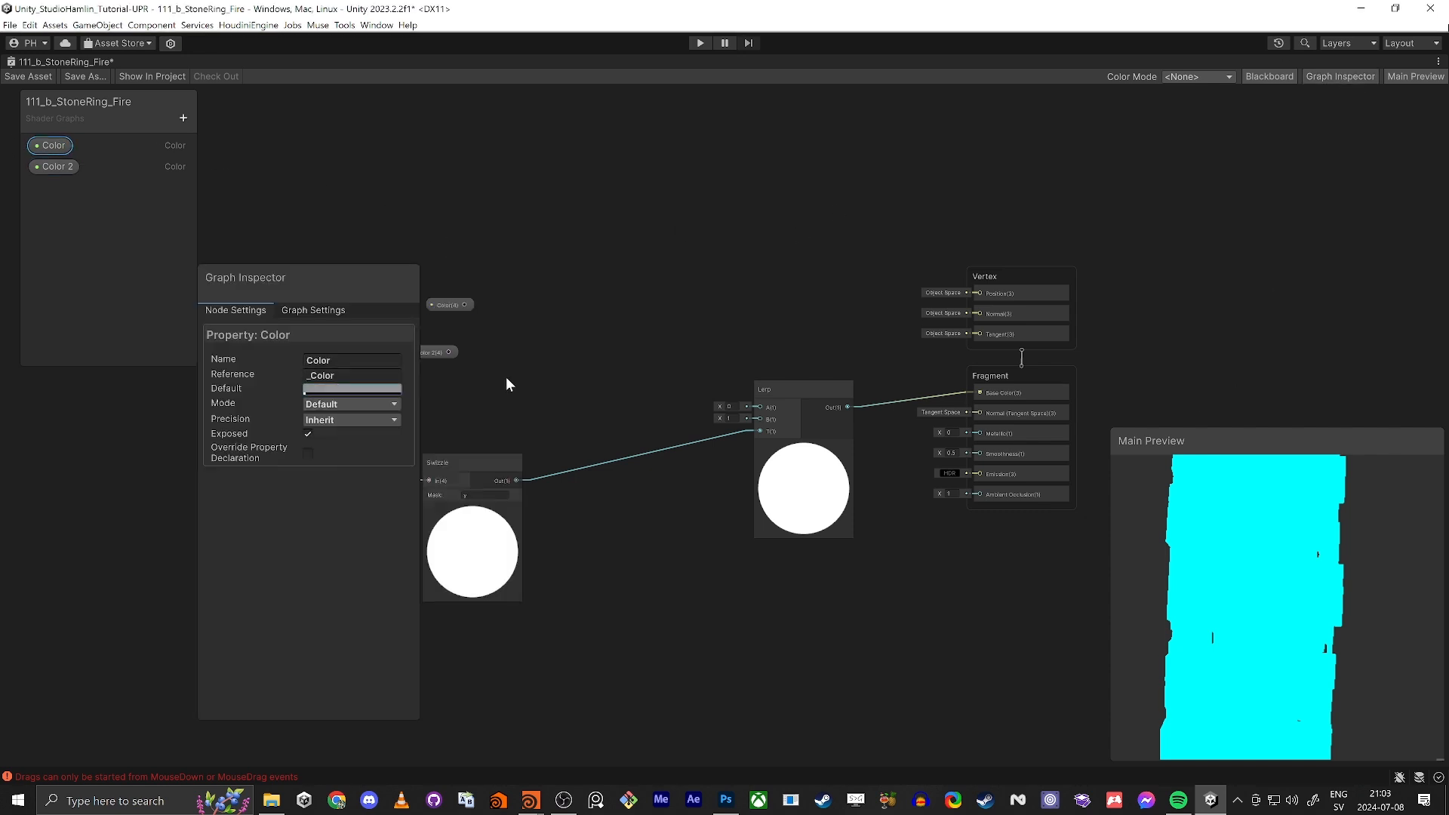
Place the Graph Inspector above the Main Preview and shorten it so the two do not overlap.
{"action": "left_click_drag", "start_coordinate": [346, 296], "coordinate": [1337, 132]}
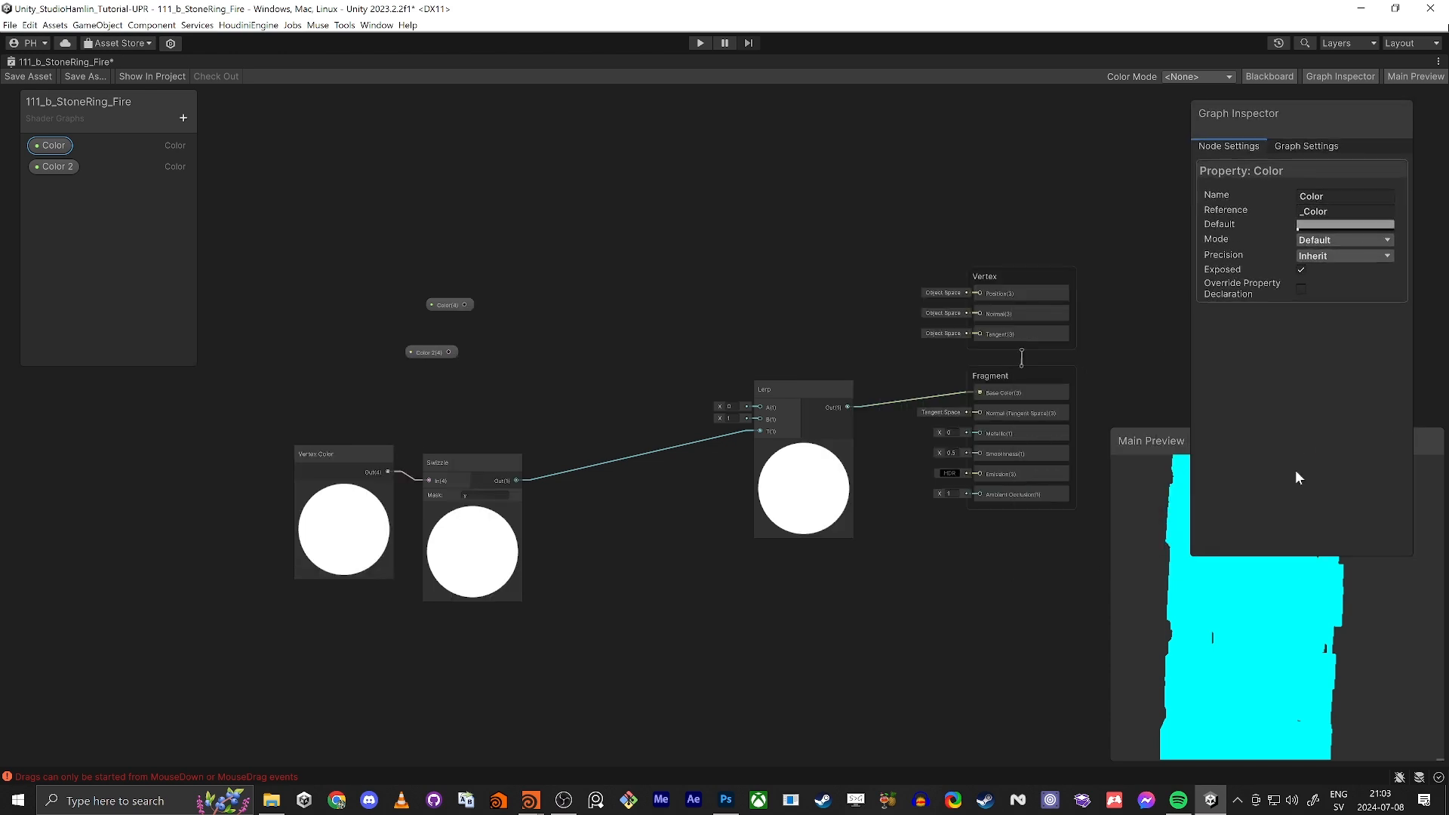
{"action": "left_click_drag", "start_coordinate": [1322, 555], "coordinate": [1321, 380]}
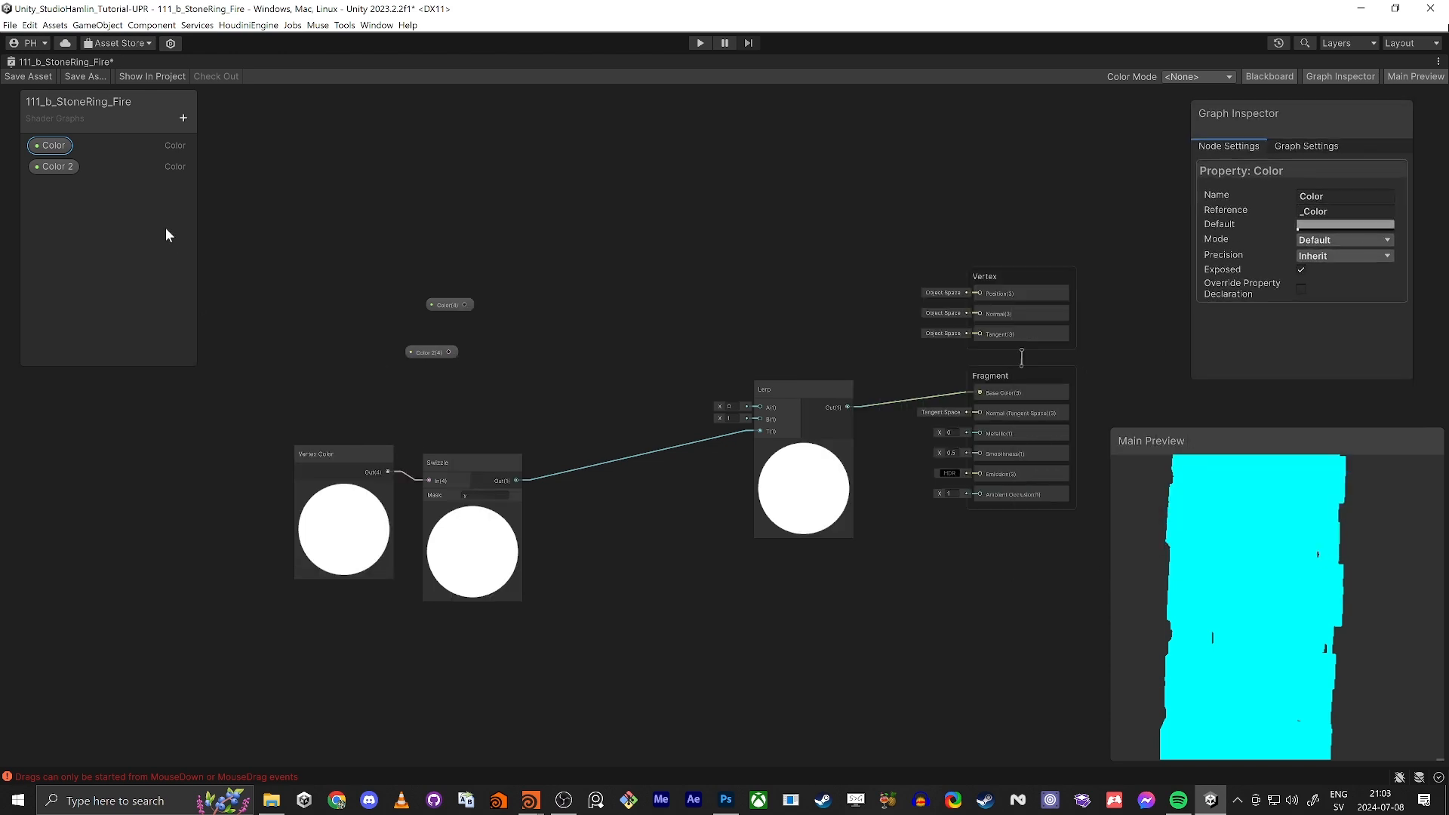
Set the Color 2 property's default to orange, hexadecimal FF7100.
{"action": "left_click", "coordinate": [61, 167]}
{"action": "left_click", "coordinate": [1351, 224]}
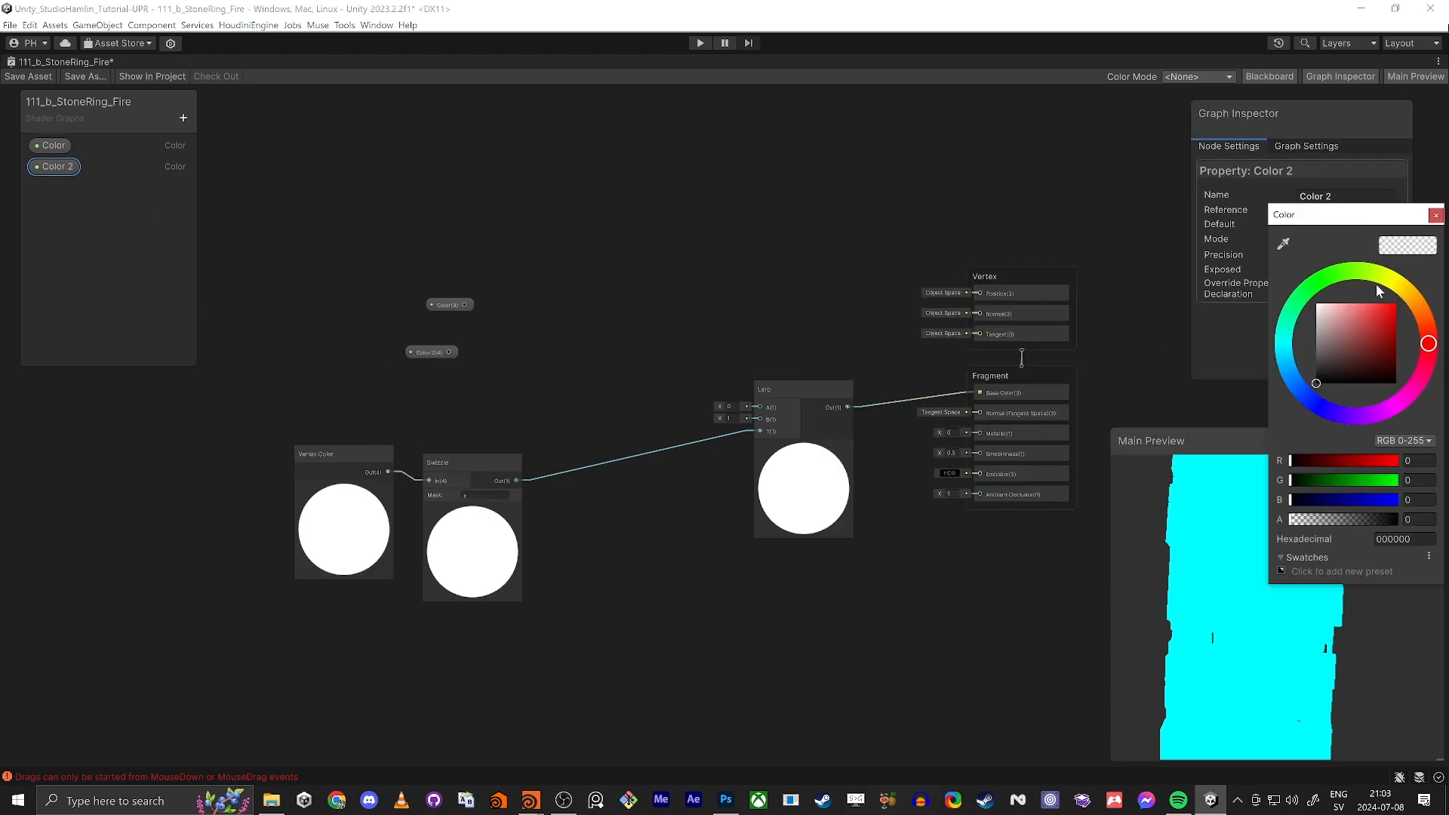
{"action": "left_click_drag", "start_coordinate": [1374, 284], "coordinate": [1421, 302]}
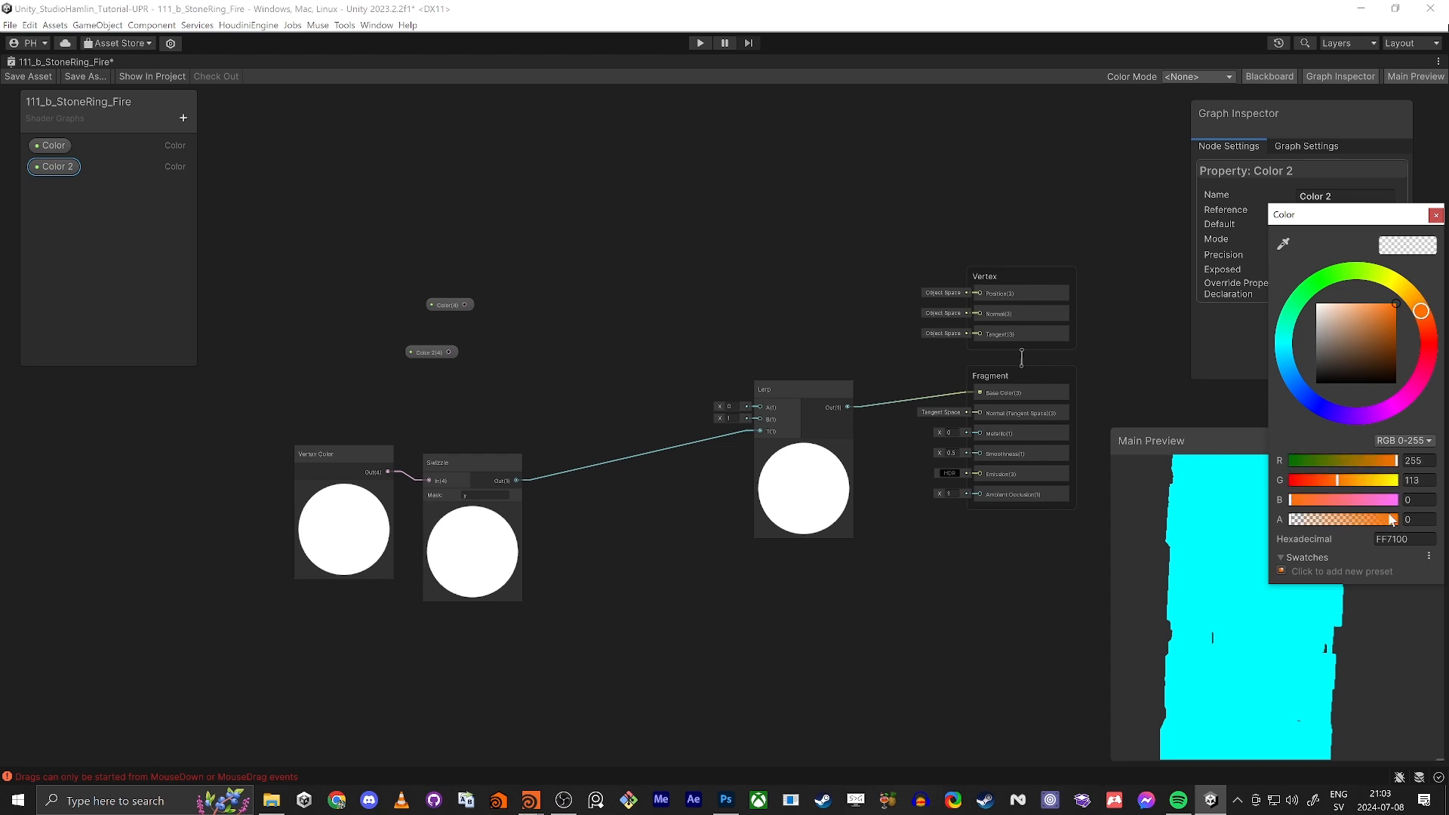
{"action": "left_click", "coordinate": [1434, 216]}
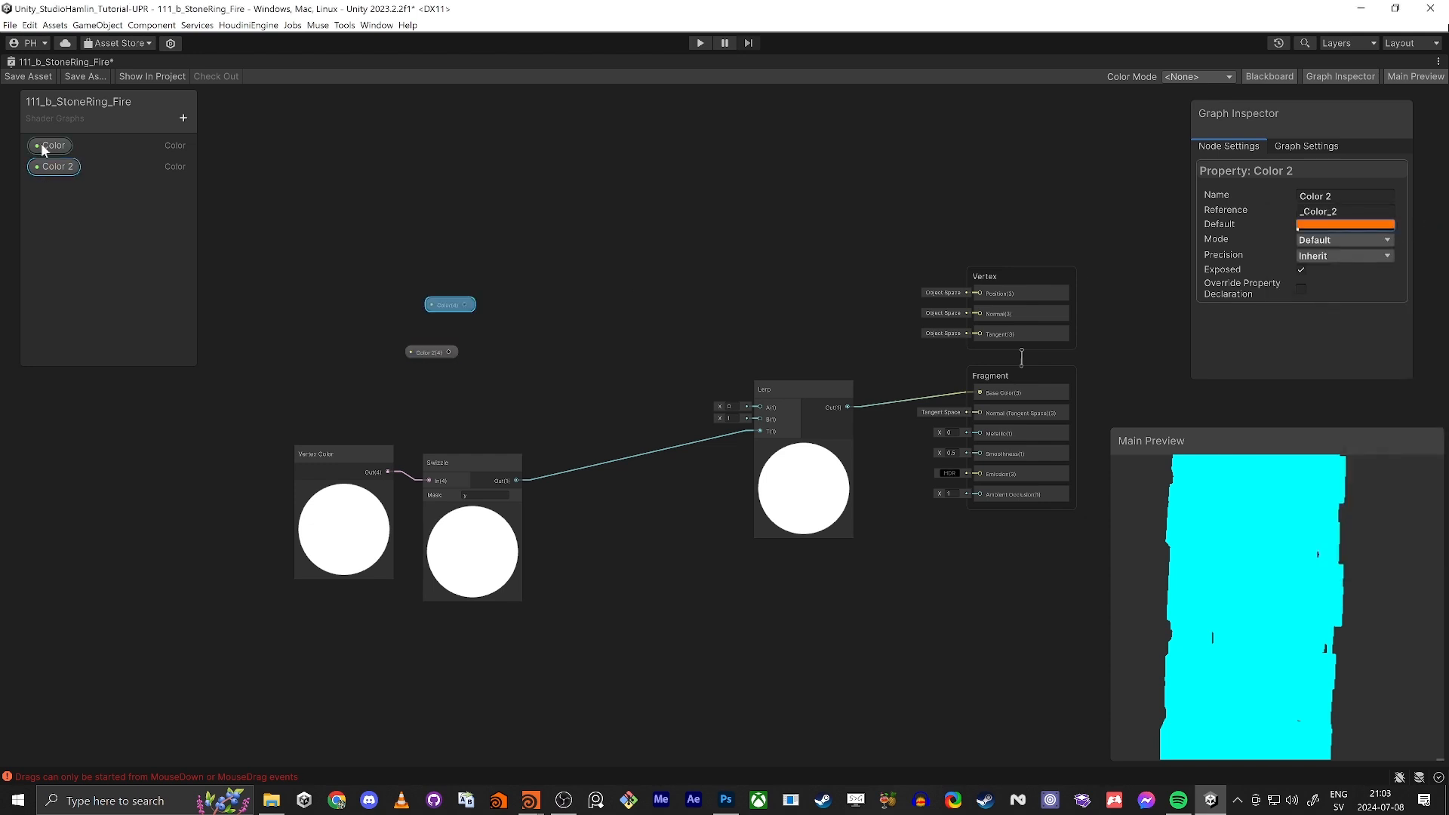
Switch the Color 2 property to HDR mode and set its default color's intensity to 4.
{"action": "left_click", "coordinate": [1309, 240]}
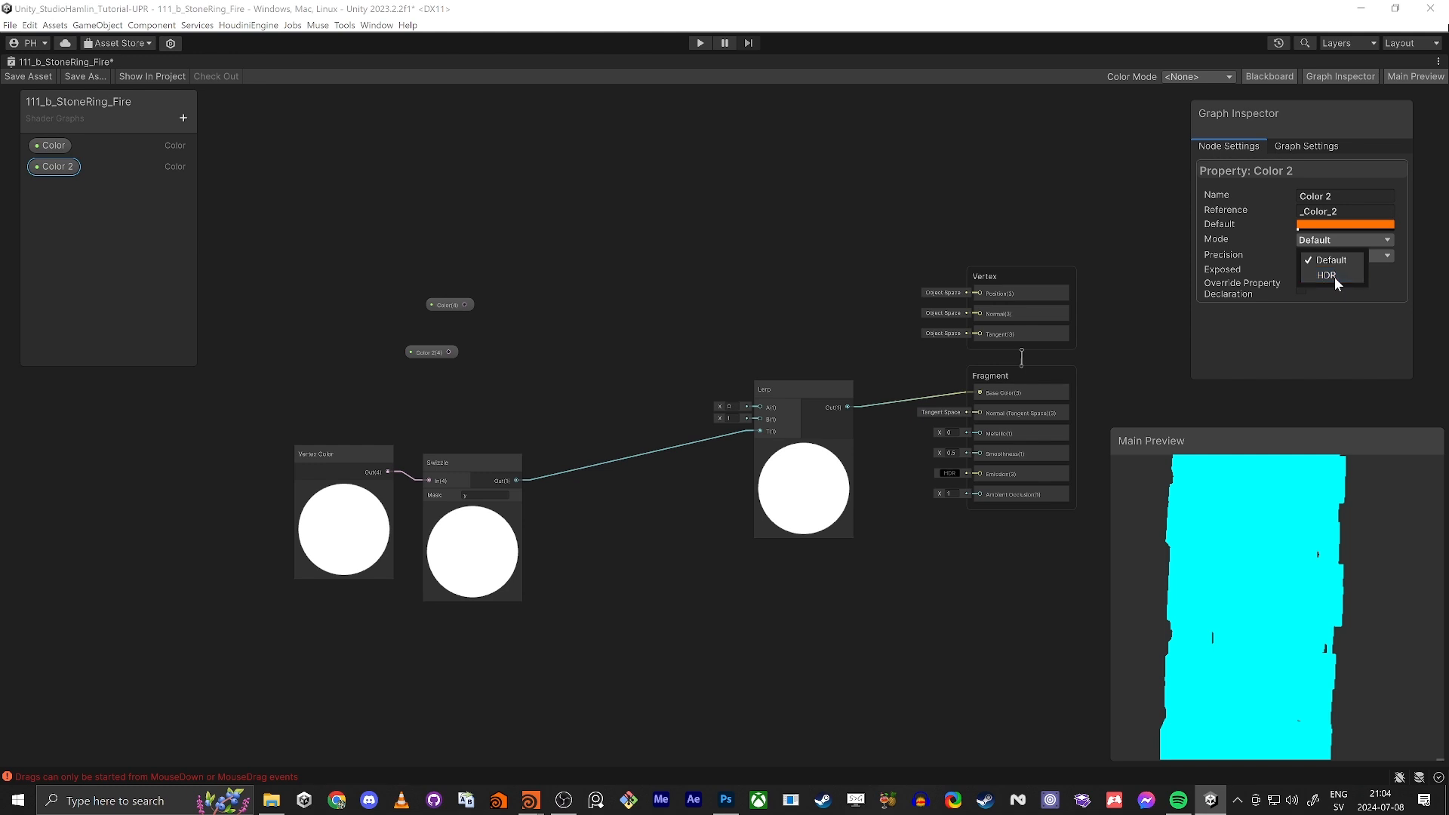
{"action": "left_click", "coordinate": [1334, 278]}
{"action": "left_click", "coordinate": [1331, 224]}
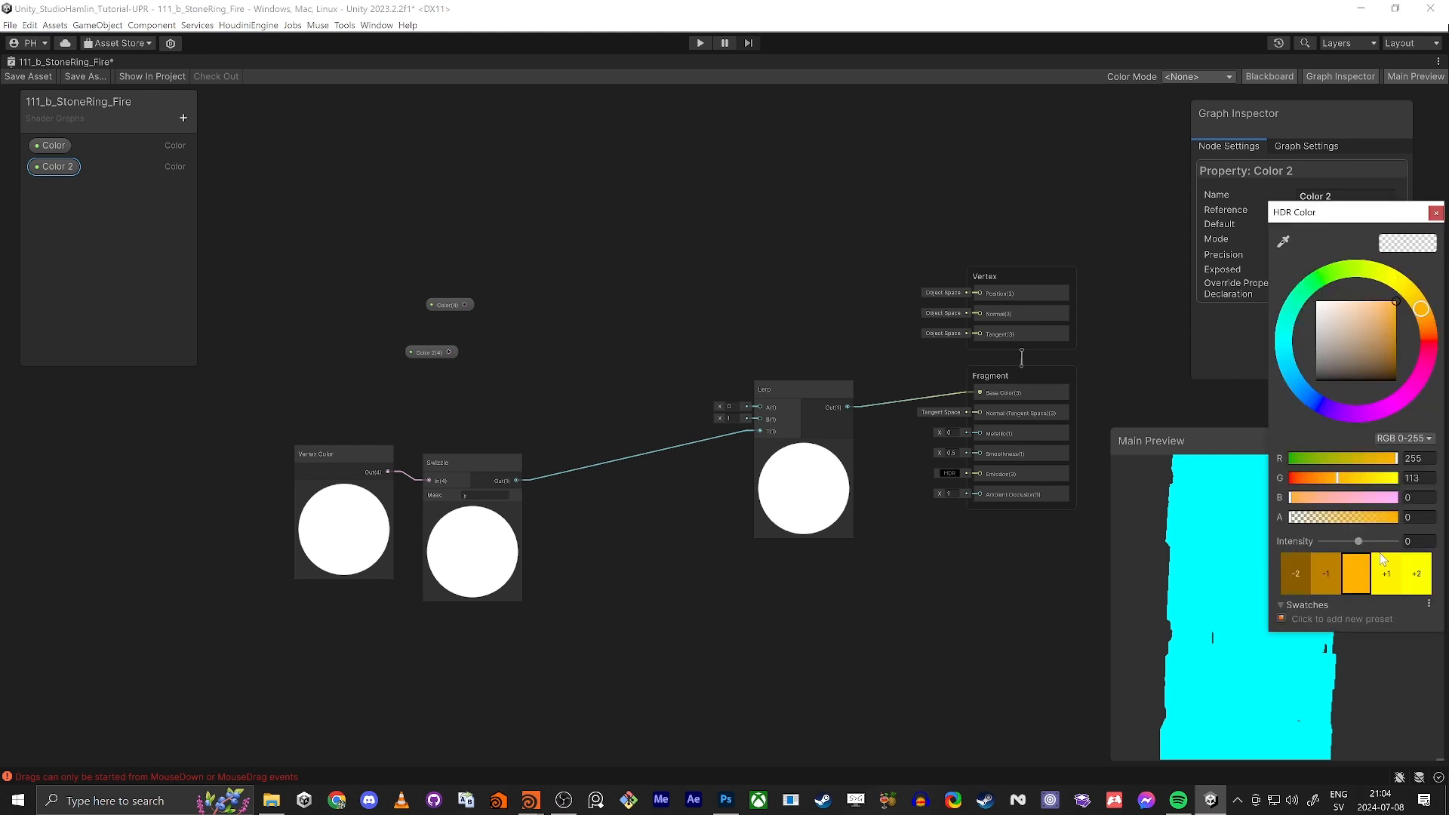
{"action": "left_click_drag", "start_coordinate": [1358, 541], "coordinate": [1368, 544]}
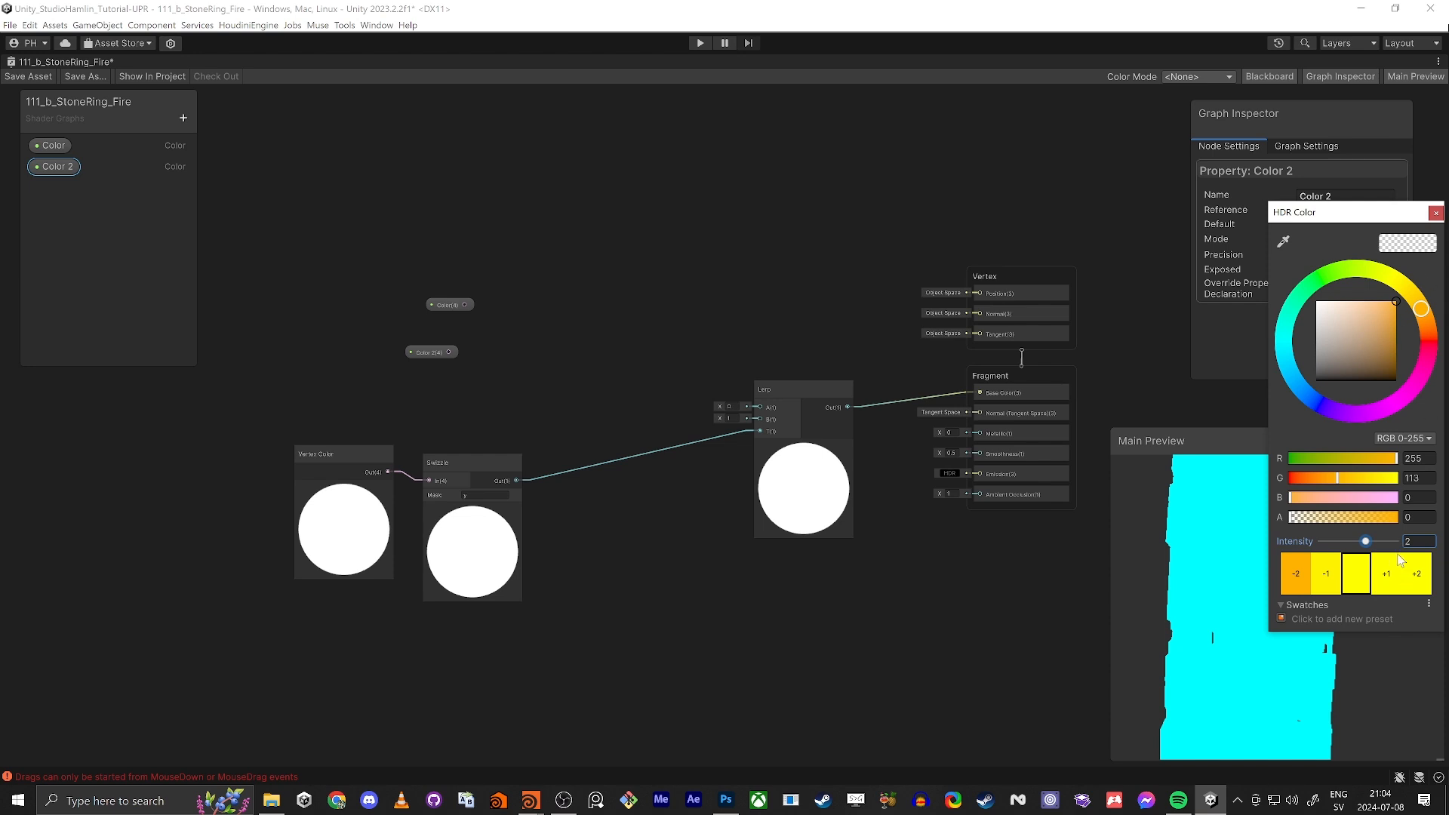
{"action": "type", "text": "4"}
{"action": "key", "text": "Return"}
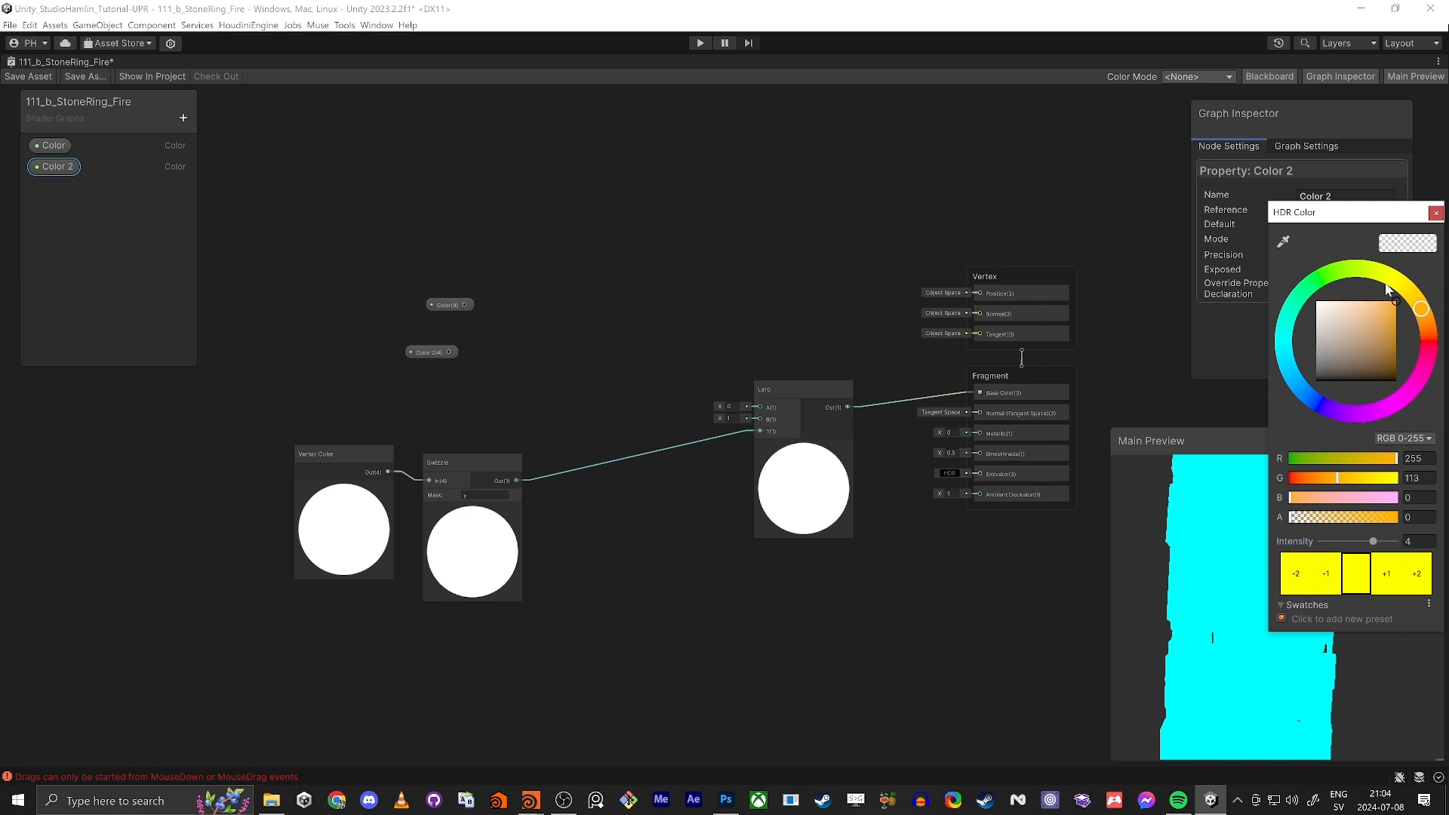
{"action": "left_click", "coordinate": [1436, 215]}
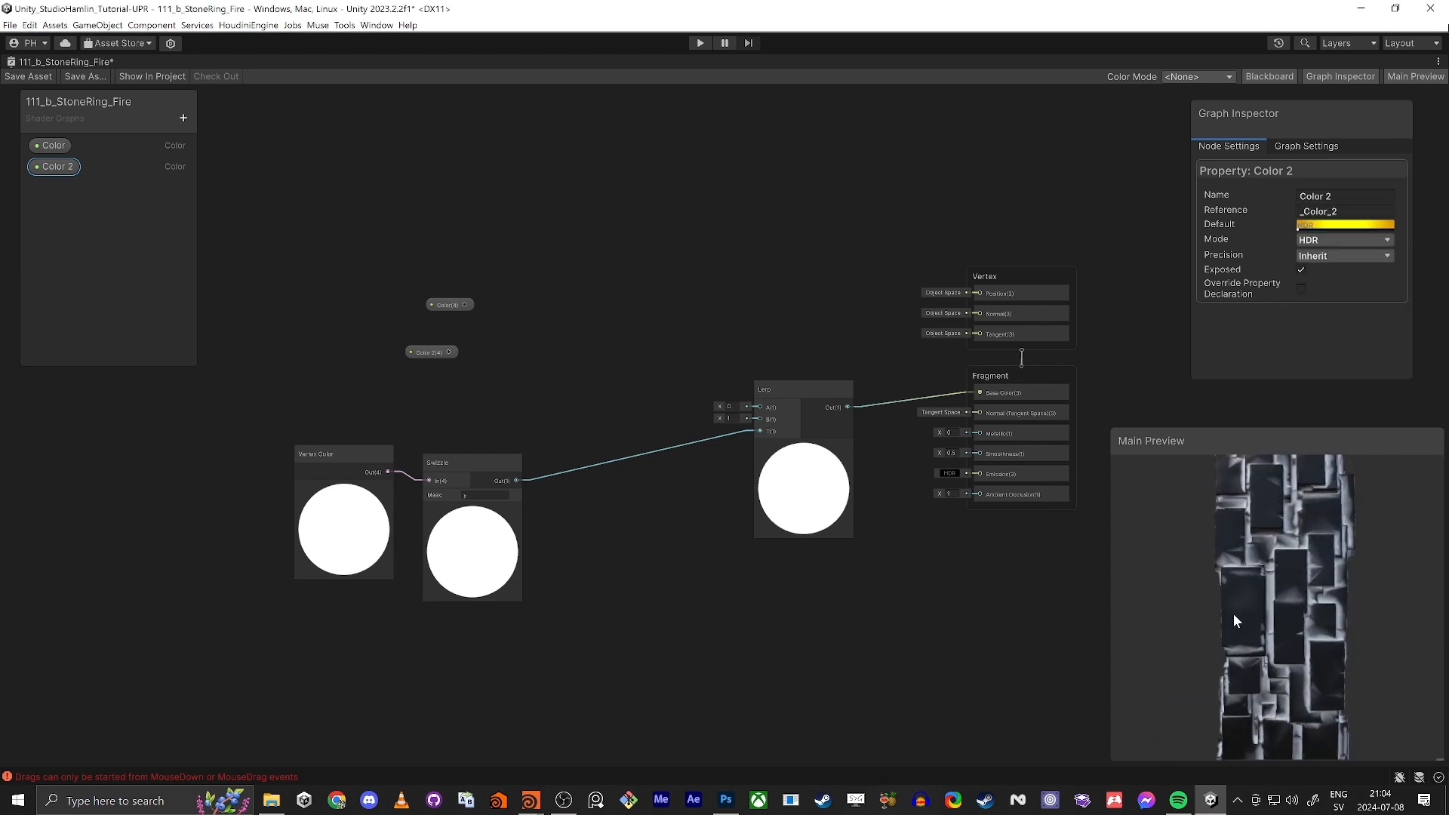
Connect Color to the Lerp node's A input and Color 2 to its B input, and check the blend on the previewed ring.
{"action": "left_click_drag", "start_coordinate": [448, 351], "coordinate": [464, 305]}
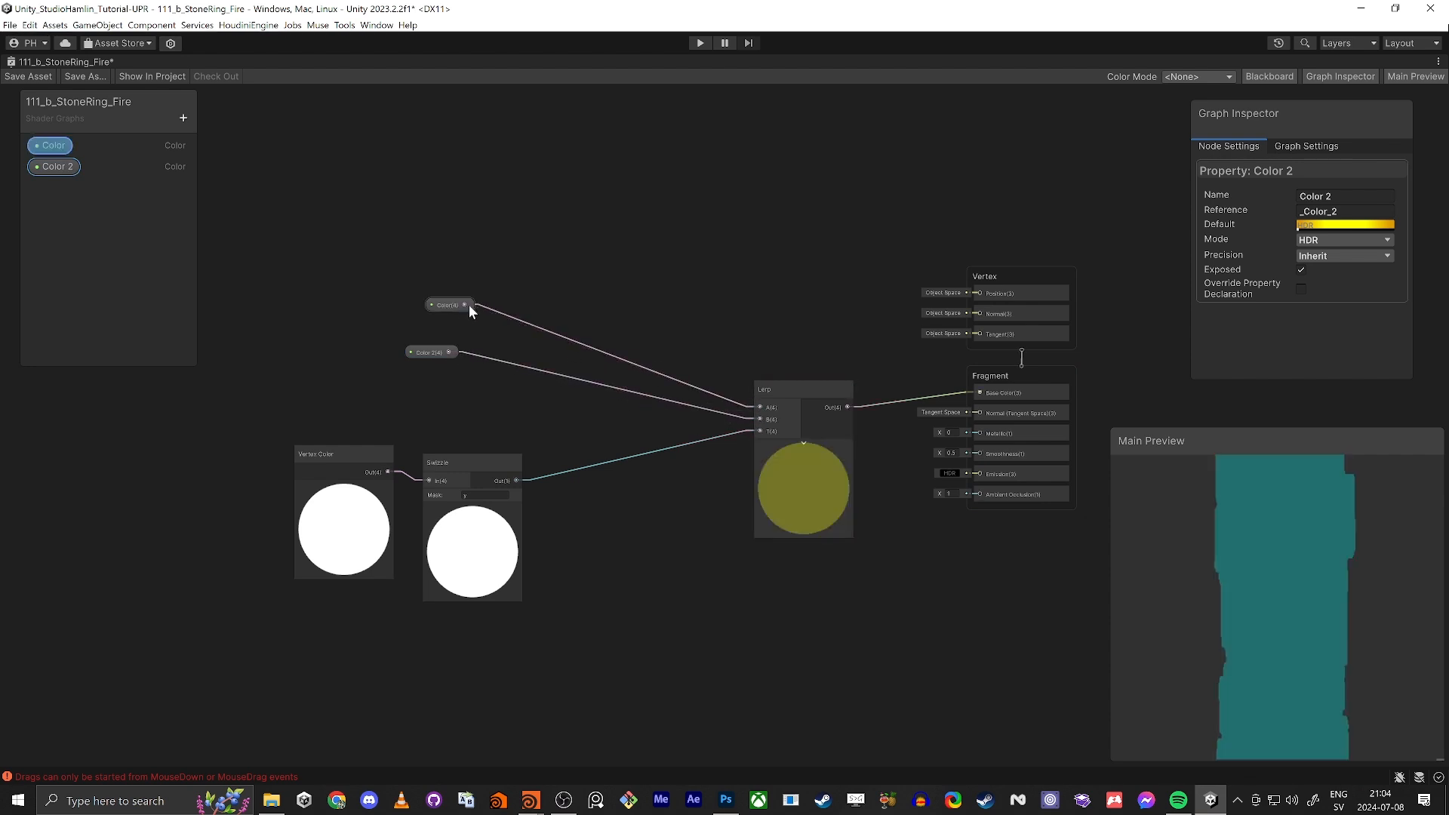
{"action": "left_click_drag", "start_coordinate": [1215, 547], "coordinate": [1298, 513]}
{"action": "scroll", "coordinate": [1298, 604], "scroll_direction": "up", "scroll_amount": 10}
Rearrange the graph so Vertex Color, Swizzle and Color 2 sit below the Lerp node and Color sits close beside it.
{"action": "middle_click_drag", "start_coordinate": [473, 279], "coordinate": [544, 309]}
{"action": "left_click_drag", "start_coordinate": [510, 384], "coordinate": [565, 457]}
{"action": "left_click_drag", "start_coordinate": [226, 394], "coordinate": [596, 676]}
{"action": "left_click_drag", "start_coordinate": [542, 451], "coordinate": [678, 617]}
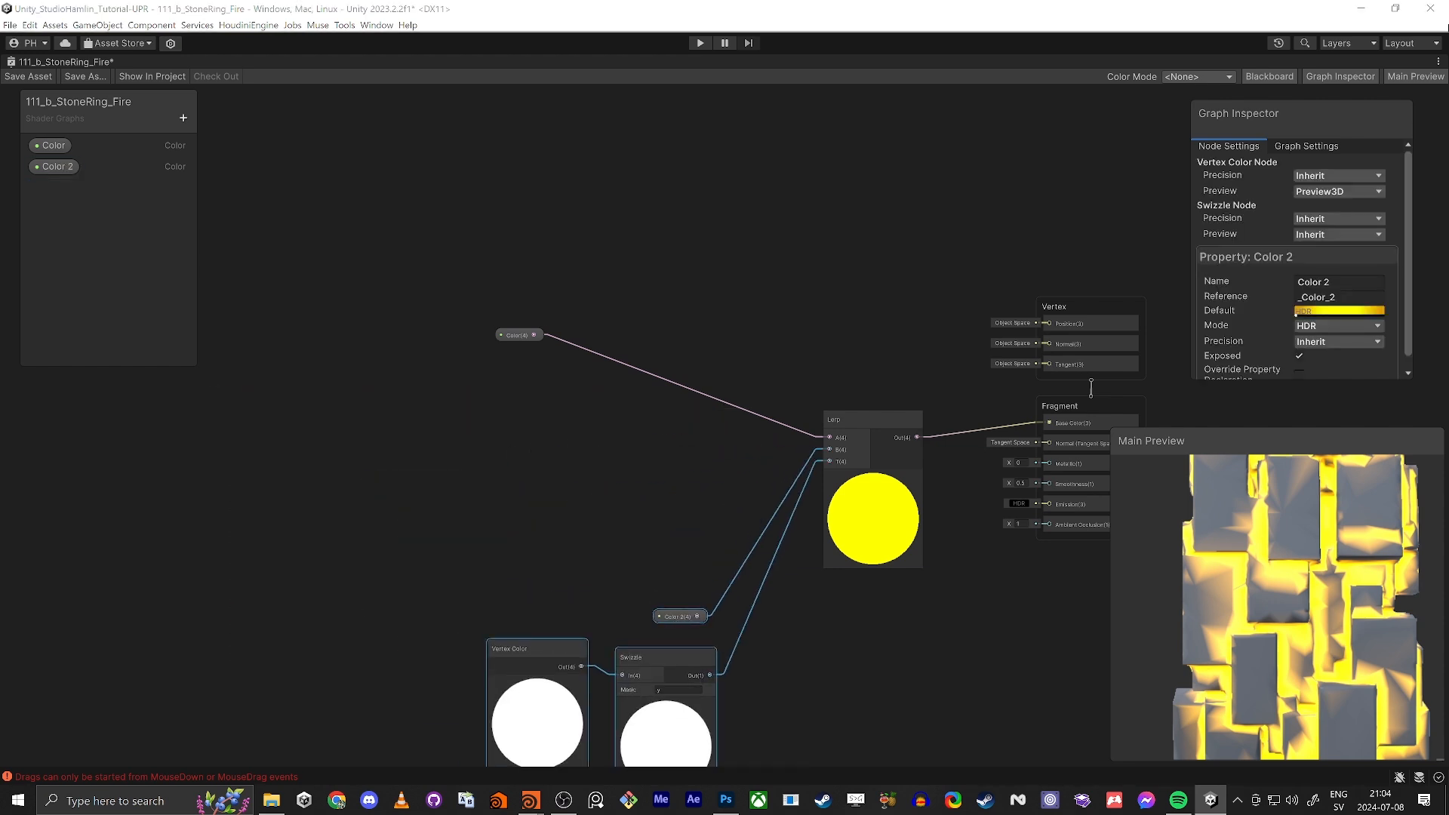
{"action": "left_click_drag", "start_coordinate": [520, 337], "coordinate": [685, 423]}
Add a Simple Noise node in the empty area above and to the left of the Color node.
{"action": "scroll", "coordinate": [528, 343], "scroll_direction": "down", "scroll_amount": 1}
{"action": "middle_click_drag", "start_coordinate": [370, 272], "coordinate": [637, 396]}
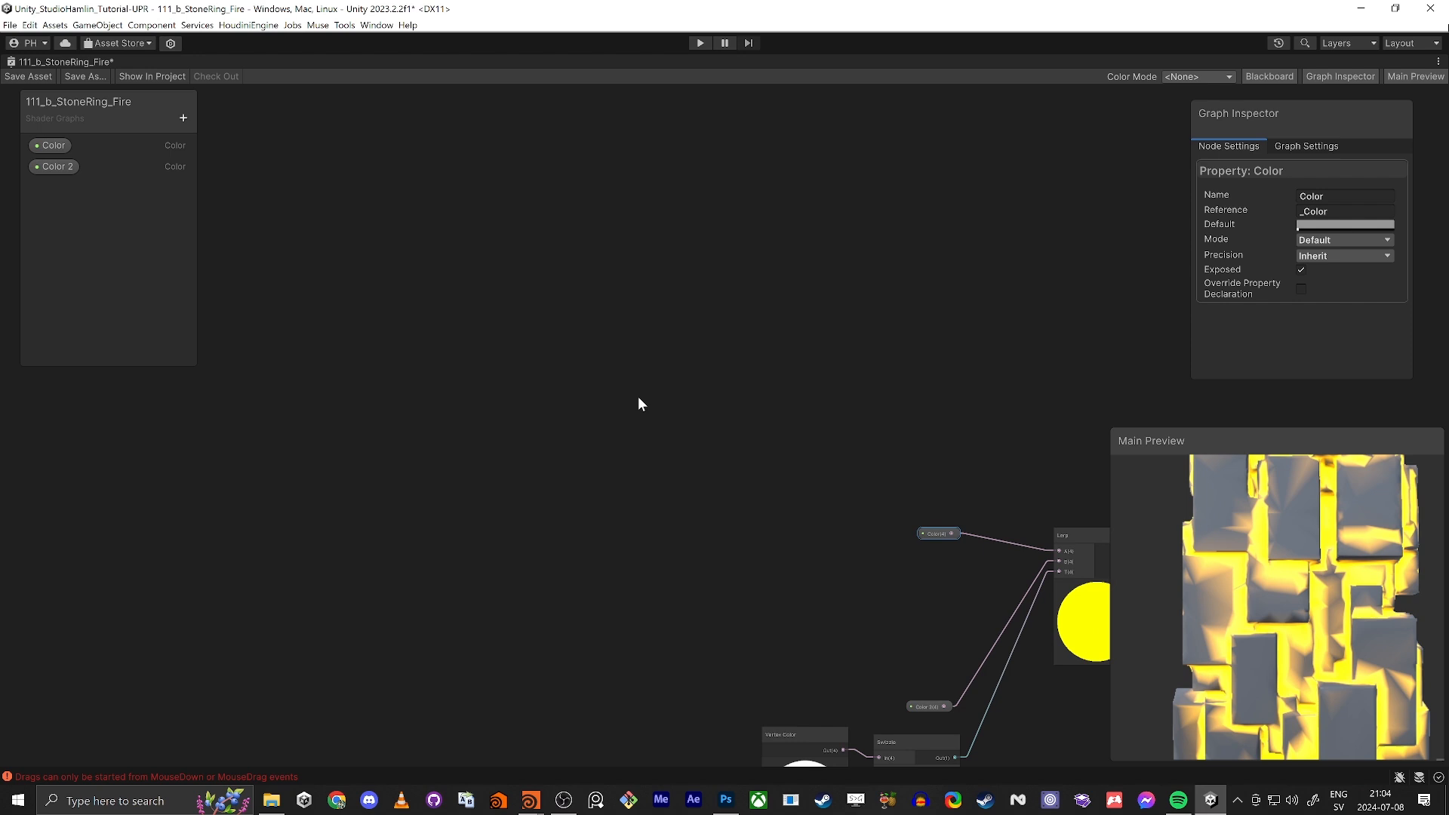
{"action": "left_click", "coordinate": [600, 404]}
{"action": "key", "text": "space"}
{"action": "type", "text": "simple no"}
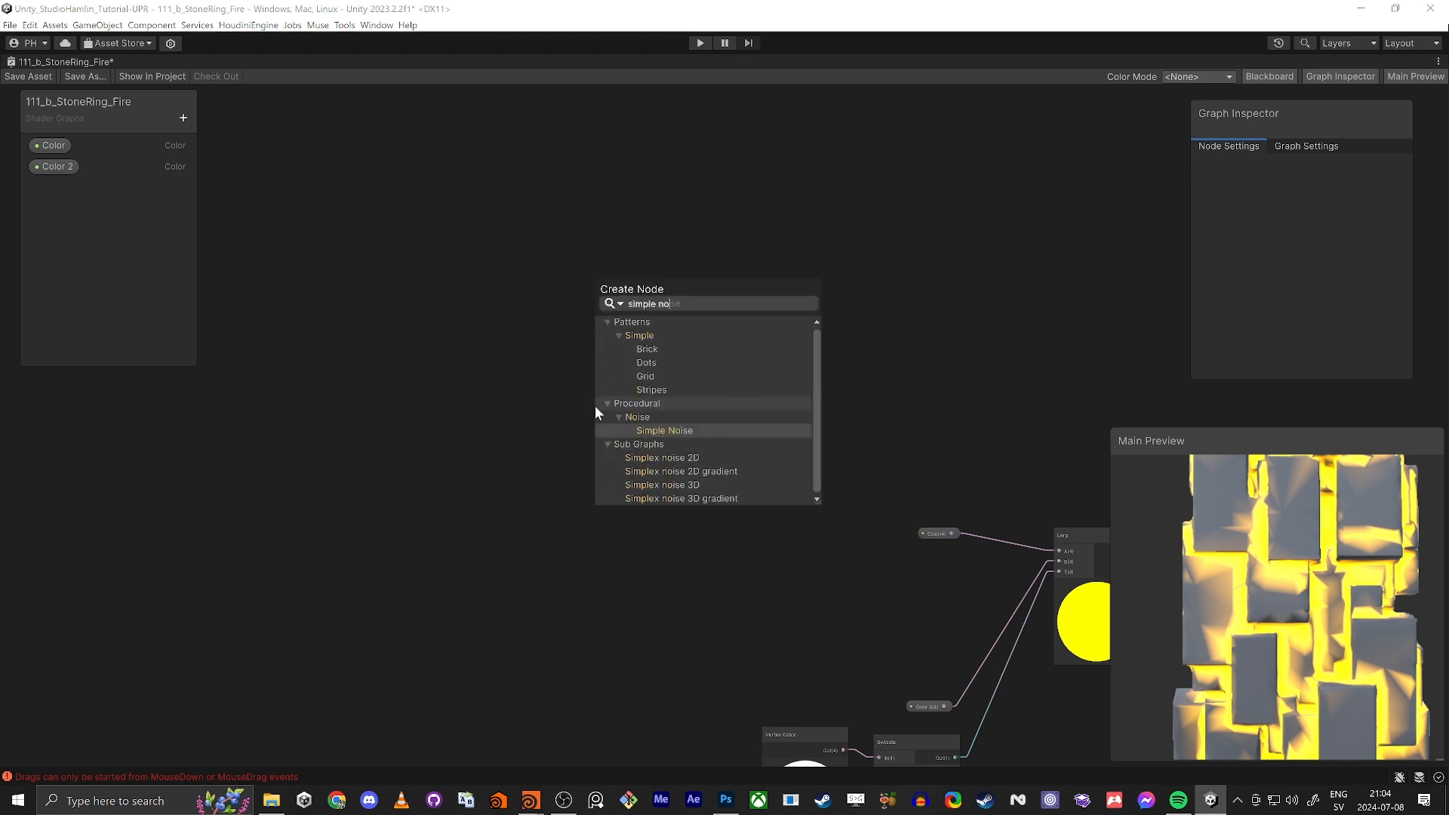
{"action": "key", "text": "Return"}
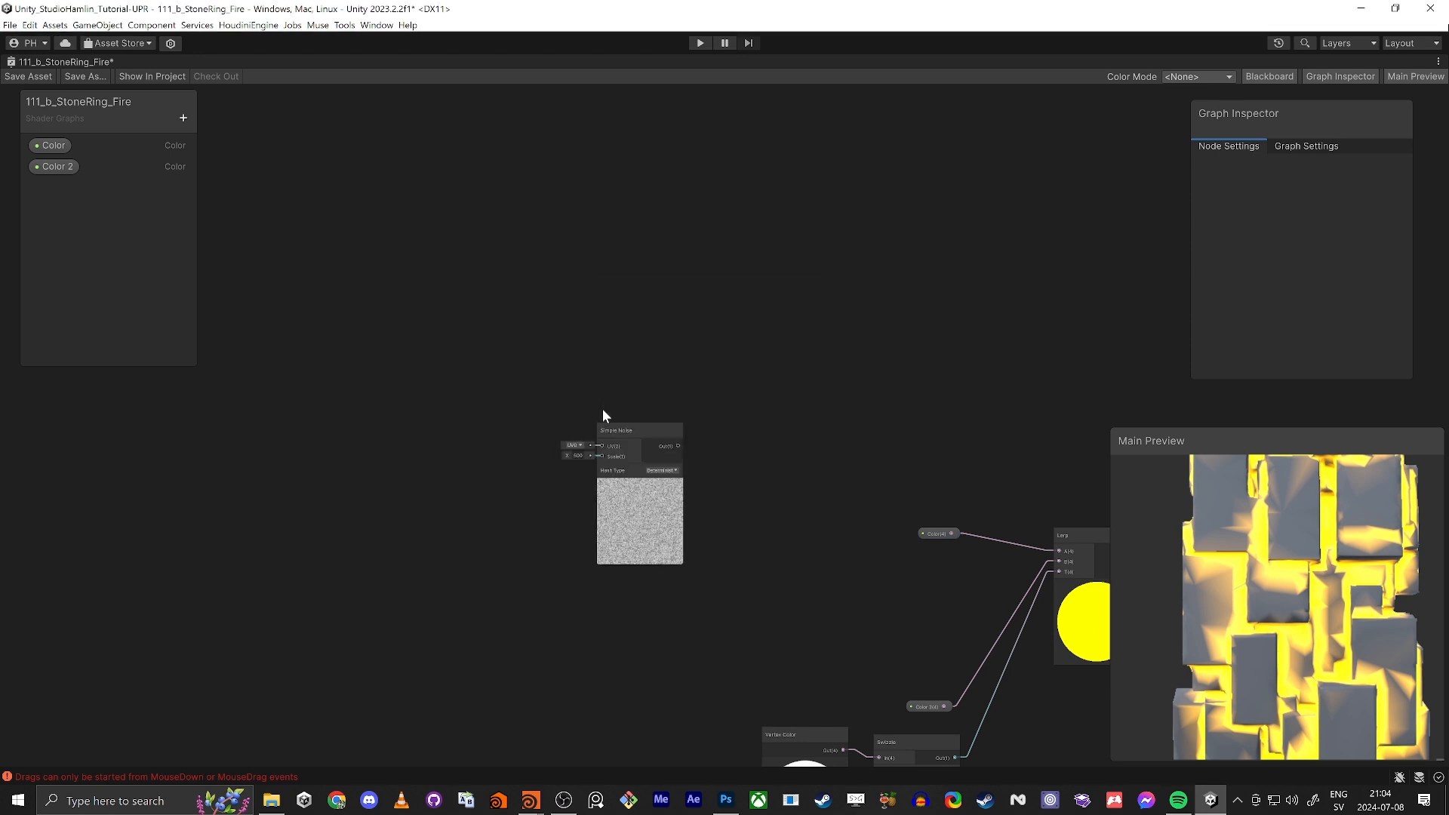
{"action": "scroll", "coordinate": [634, 426], "scroll_direction": "up", "scroll_amount": 1}
{"action": "left_click", "coordinate": [653, 438]}
{"action": "left_click_drag", "start_coordinate": [652, 432], "coordinate": [746, 346]}
Connect the Simple Noise output to Lerp input A in place of Color, save the asset, and inspect the preview.
{"action": "middle_click_drag", "start_coordinate": [960, 406], "coordinate": [631, 357]}
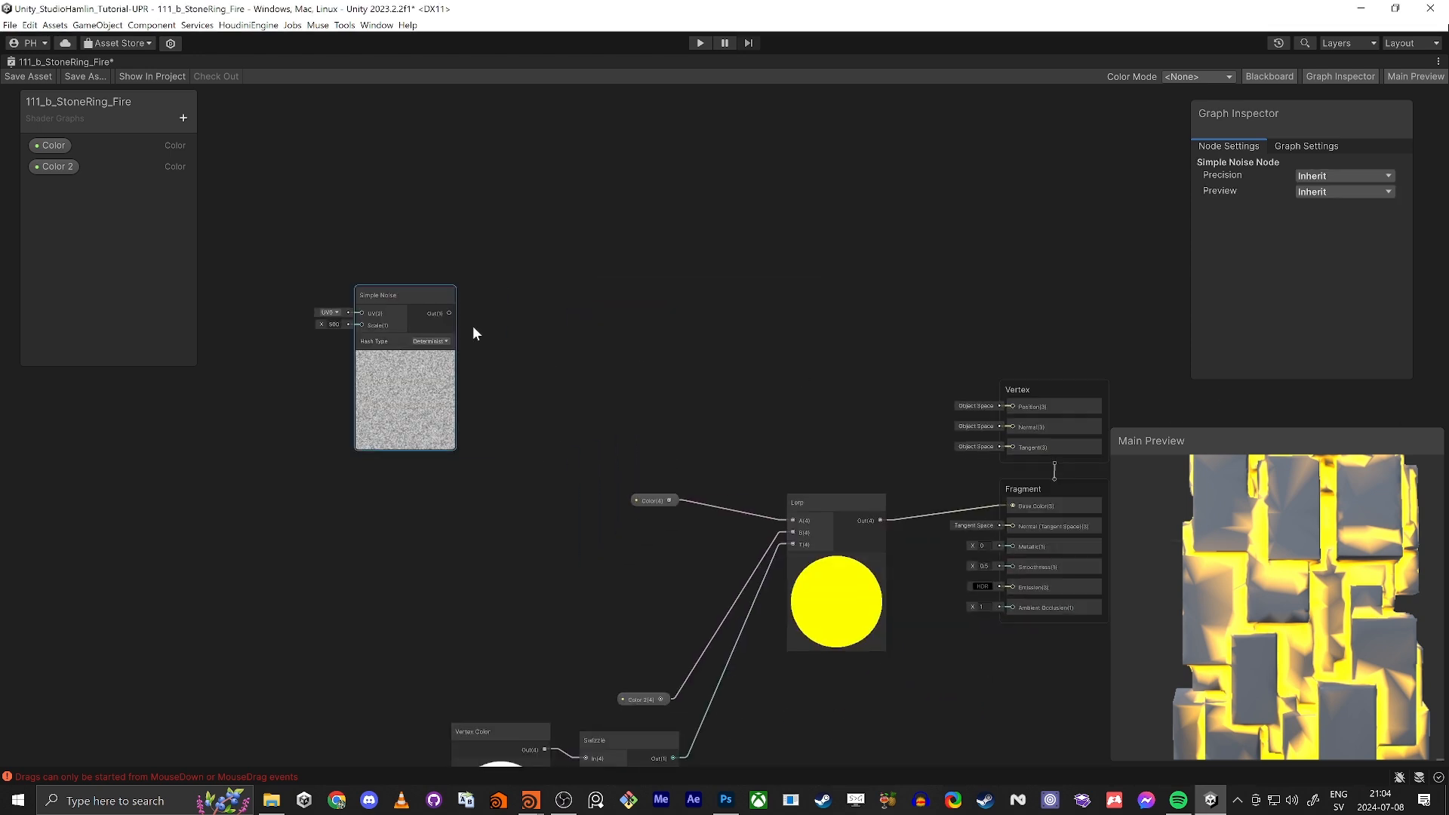
{"action": "left_click_drag", "start_coordinate": [449, 312], "coordinate": [793, 520]}
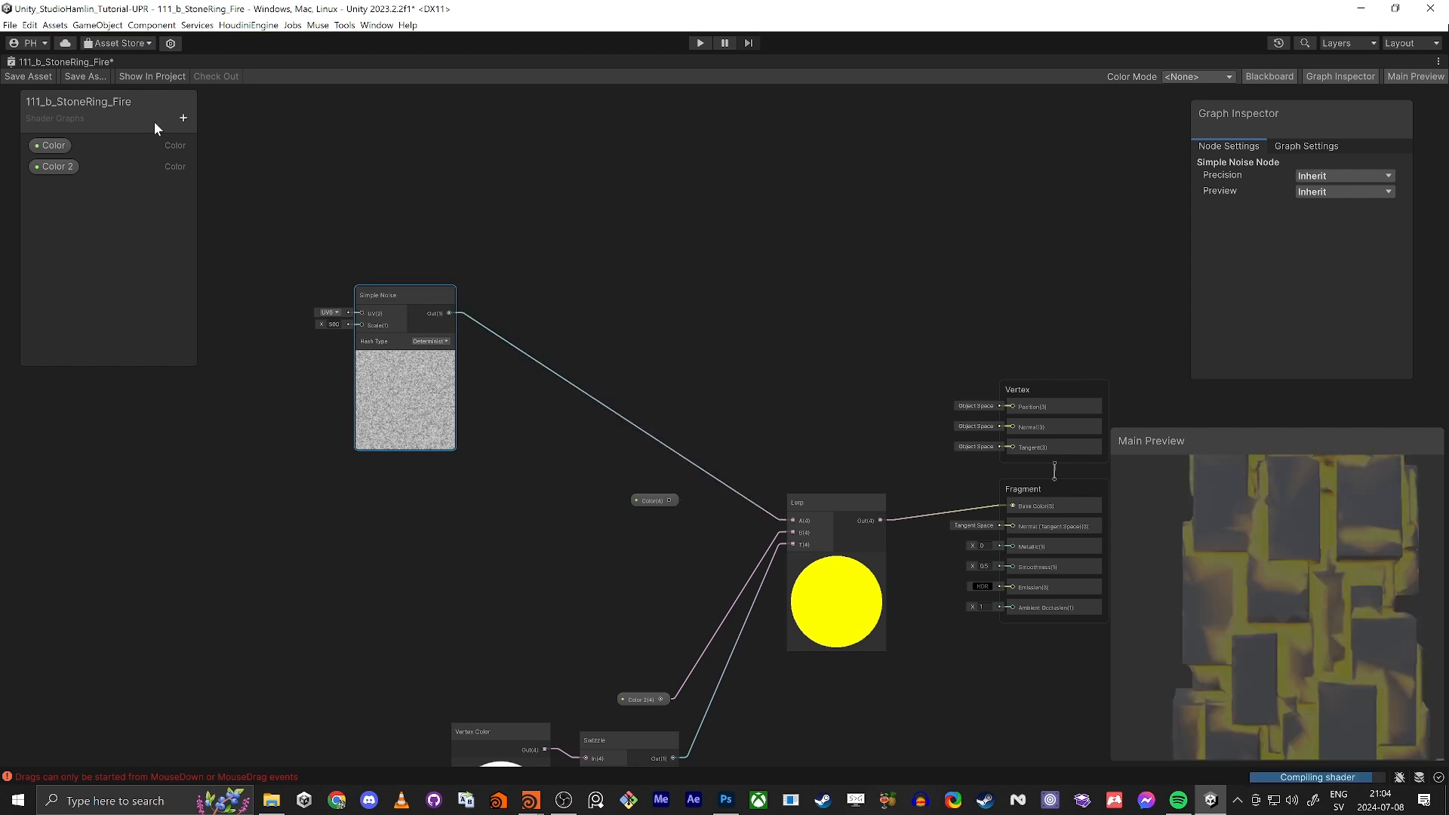
{"action": "left_click", "coordinate": [14, 77]}
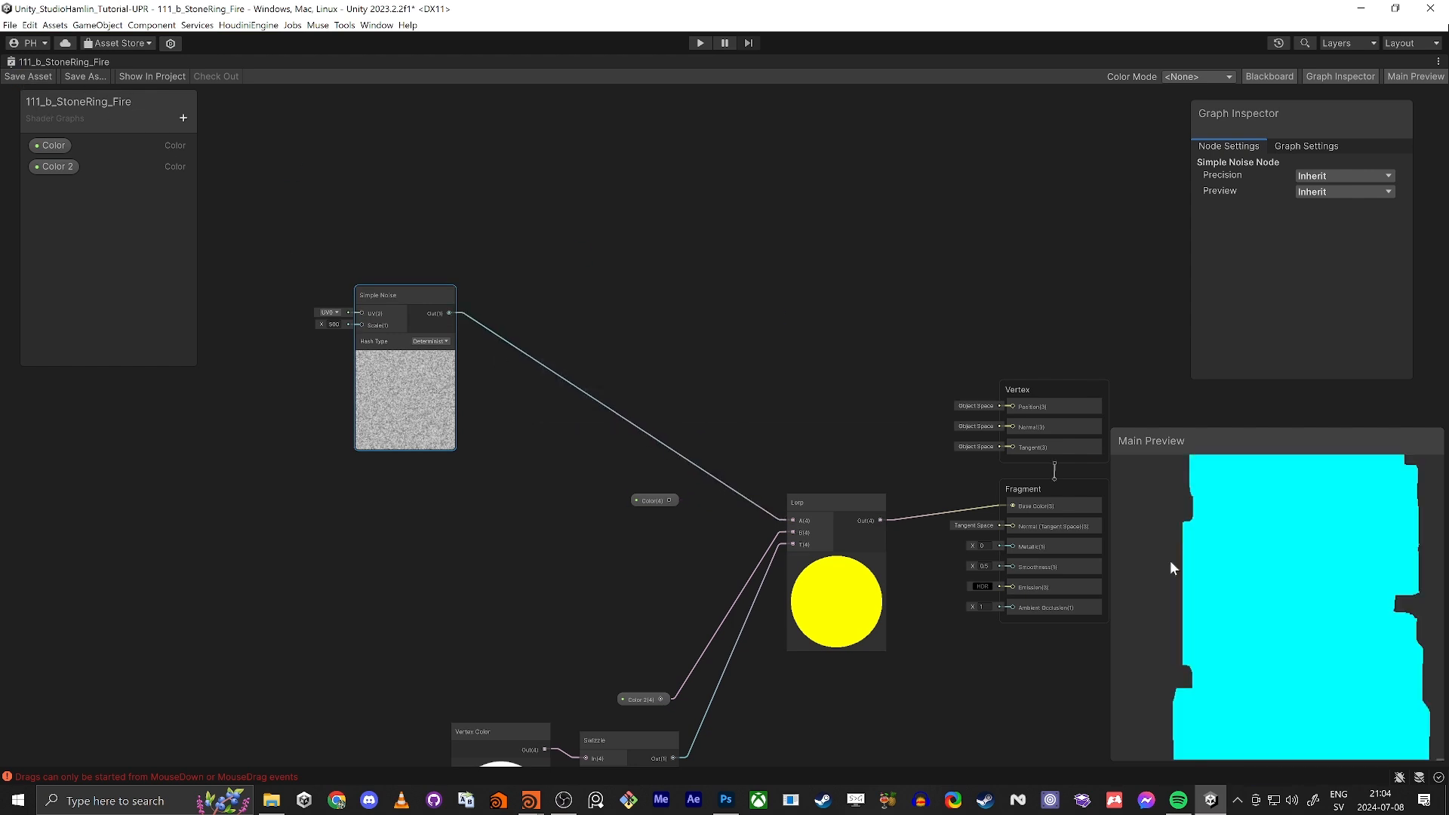
{"action": "left_click_drag", "start_coordinate": [1150, 566], "coordinate": [1238, 545]}
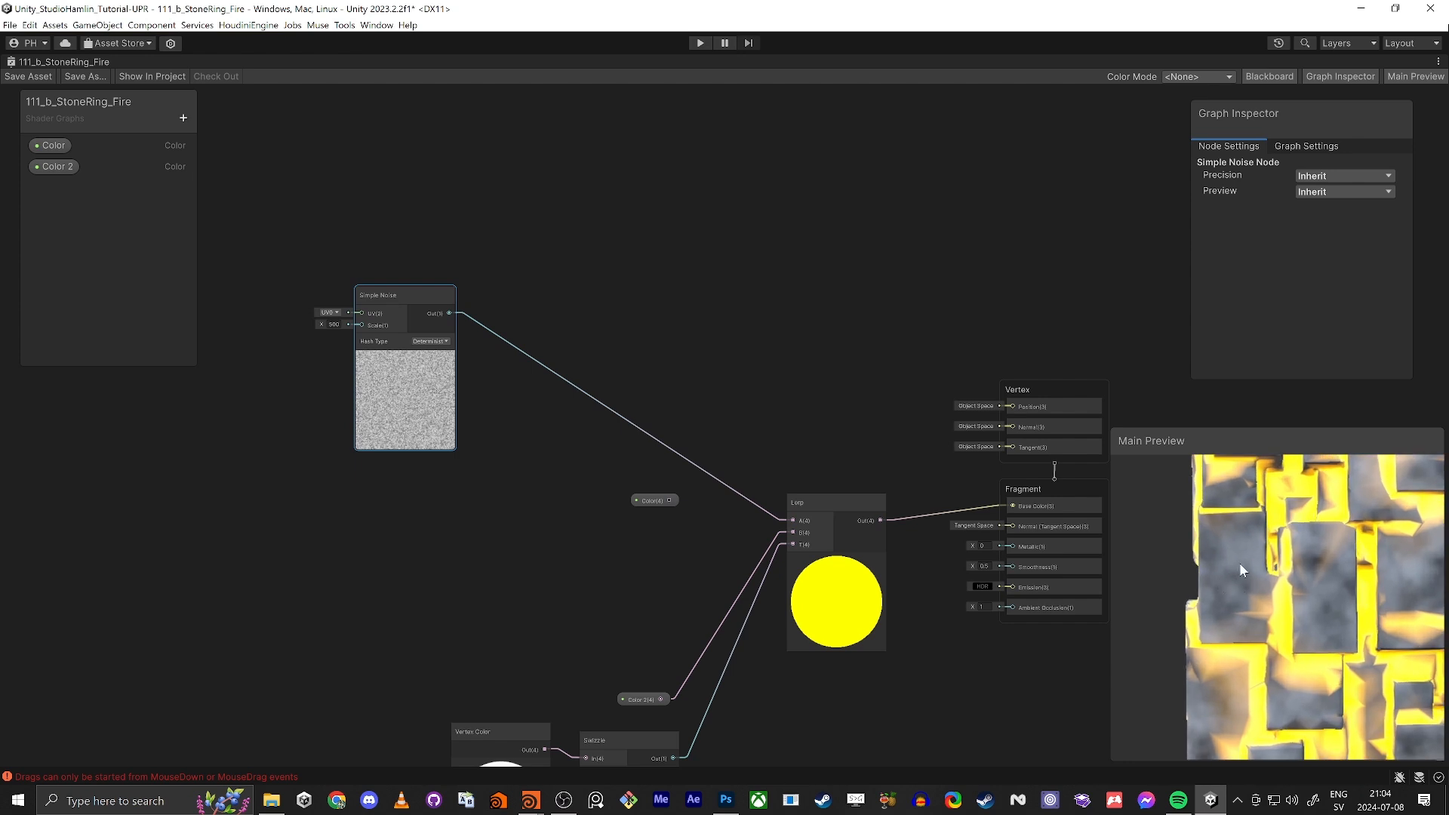
{"action": "mouse_move", "coordinate": [1305, 591]}
{"action": "left_mouse_down"}
{"action": "mouse_move", "coordinate": [1271, 621]}
{"action": "mouse_move", "coordinate": [1249, 536]}
{"action": "mouse_move", "coordinate": [1279, 541]}
{"action": "mouse_move", "coordinate": [1291, 574]}
{"action": "mouse_move", "coordinate": [1334, 601]}
{"action": "mouse_move", "coordinate": [1322, 581]}
{"action": "left_mouse_up"}
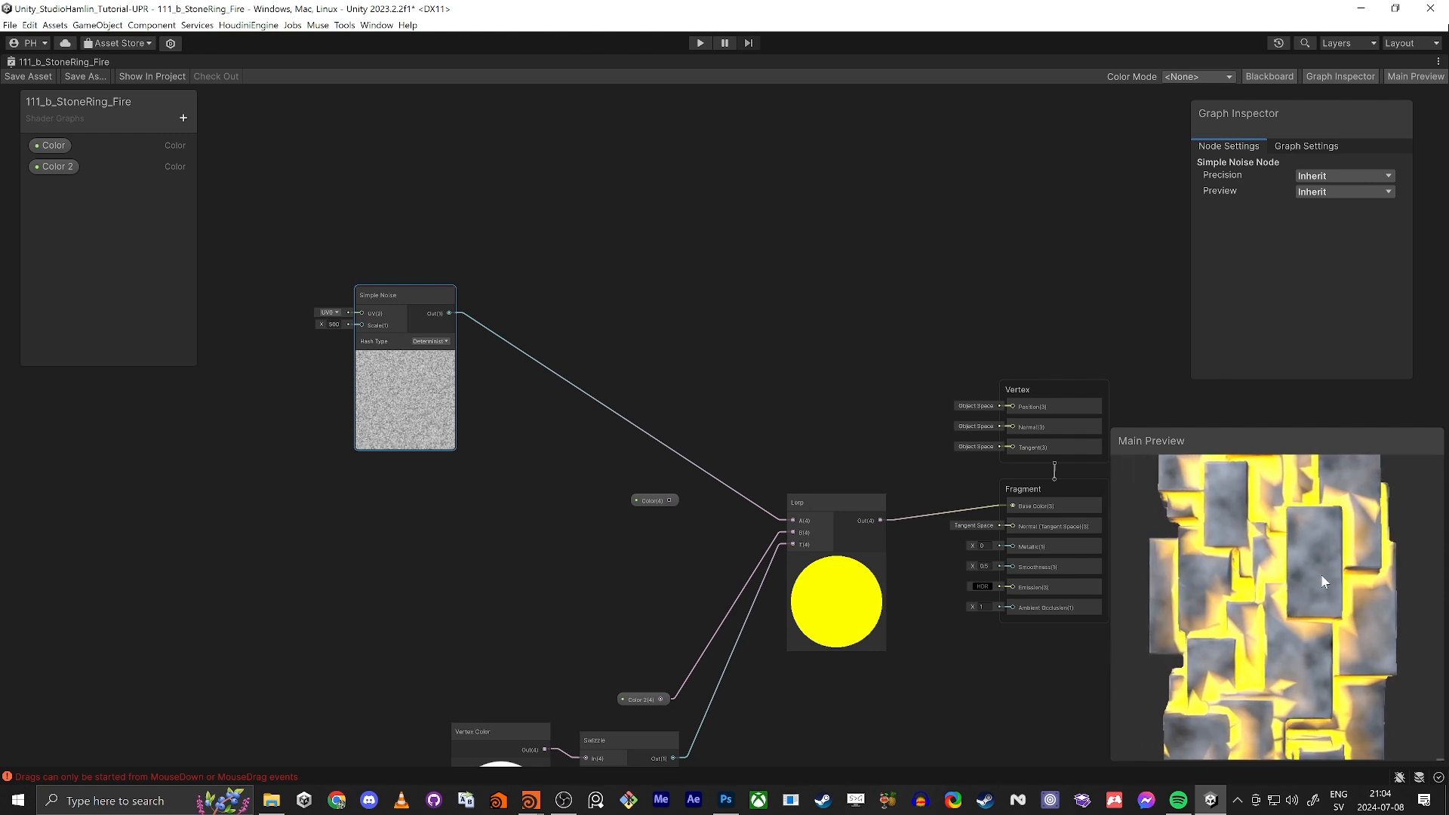
Add a Tiling And Offset node and place it well to the left of the Simple Noise node.
{"action": "middle_click_drag", "start_coordinate": [317, 471], "coordinate": [709, 498]}
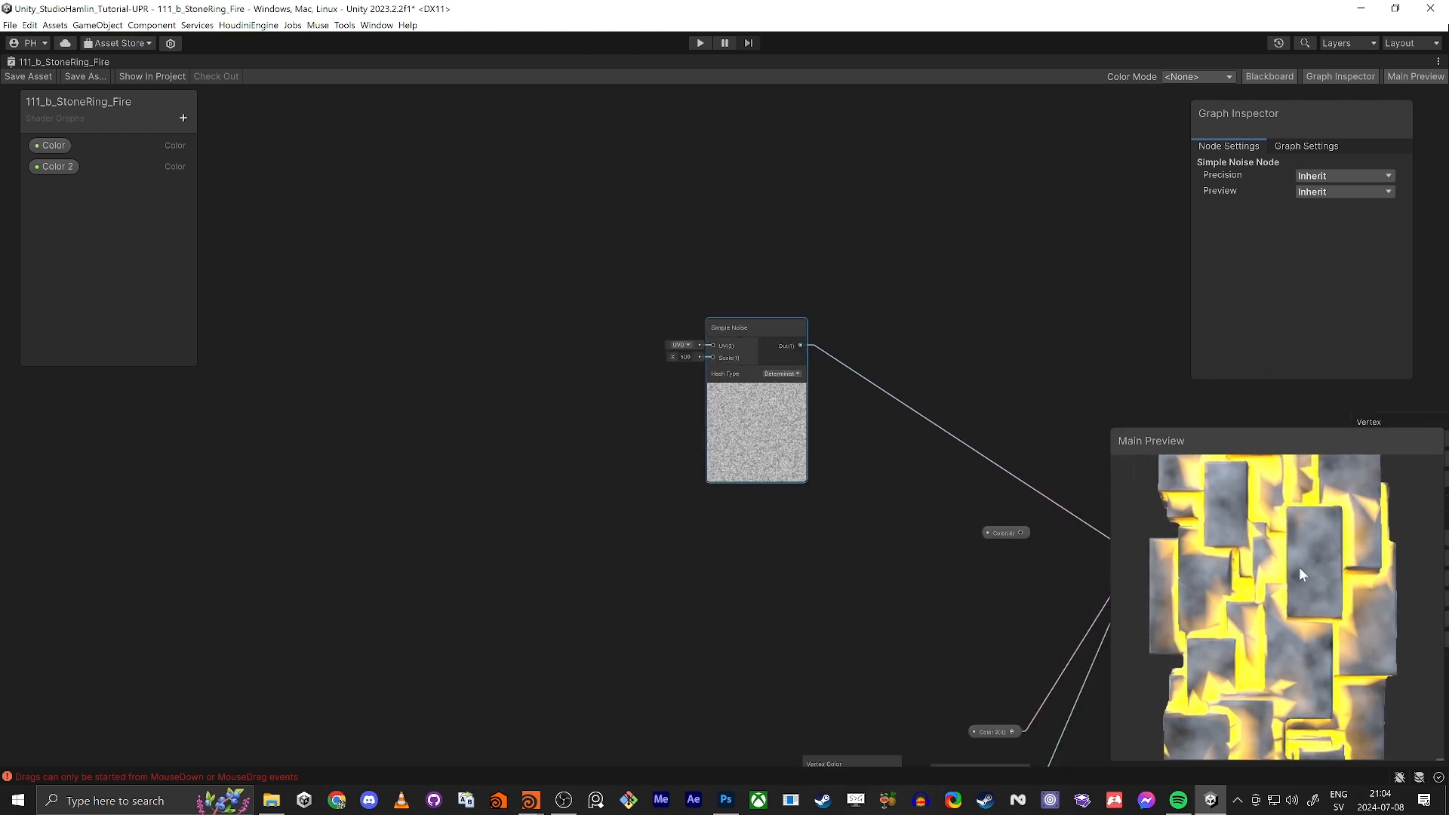
{"action": "left_click_drag", "start_coordinate": [1290, 620], "coordinate": [1285, 609]}
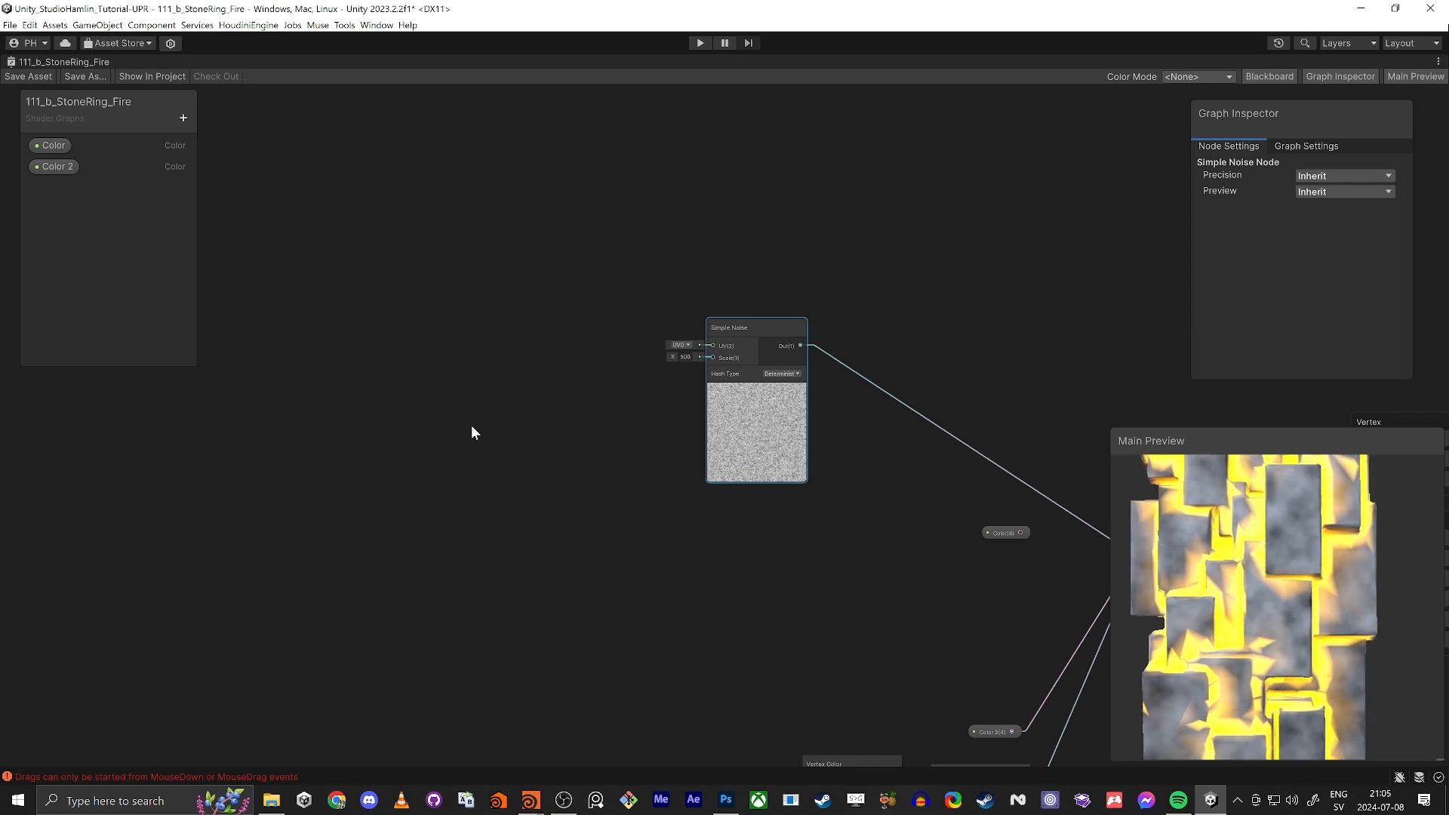
{"action": "left_click", "coordinate": [443, 420]}
{"action": "key", "text": "space"}
{"action": "type", "text": "tl"}
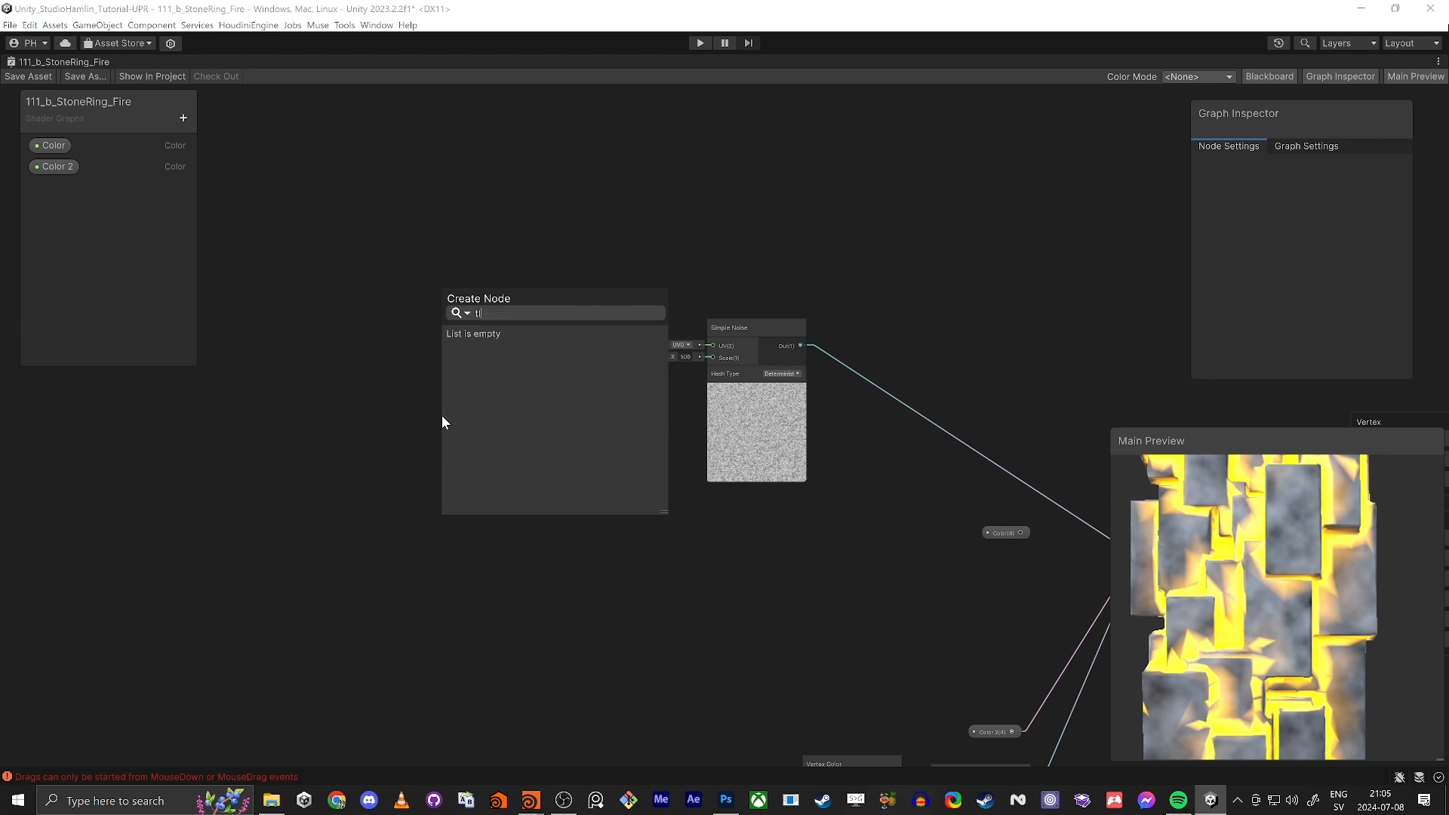
{"action": "key", "text": "BackSpace"}
{"action": "type", "text": "il"}
{"action": "key", "text": "Return"}
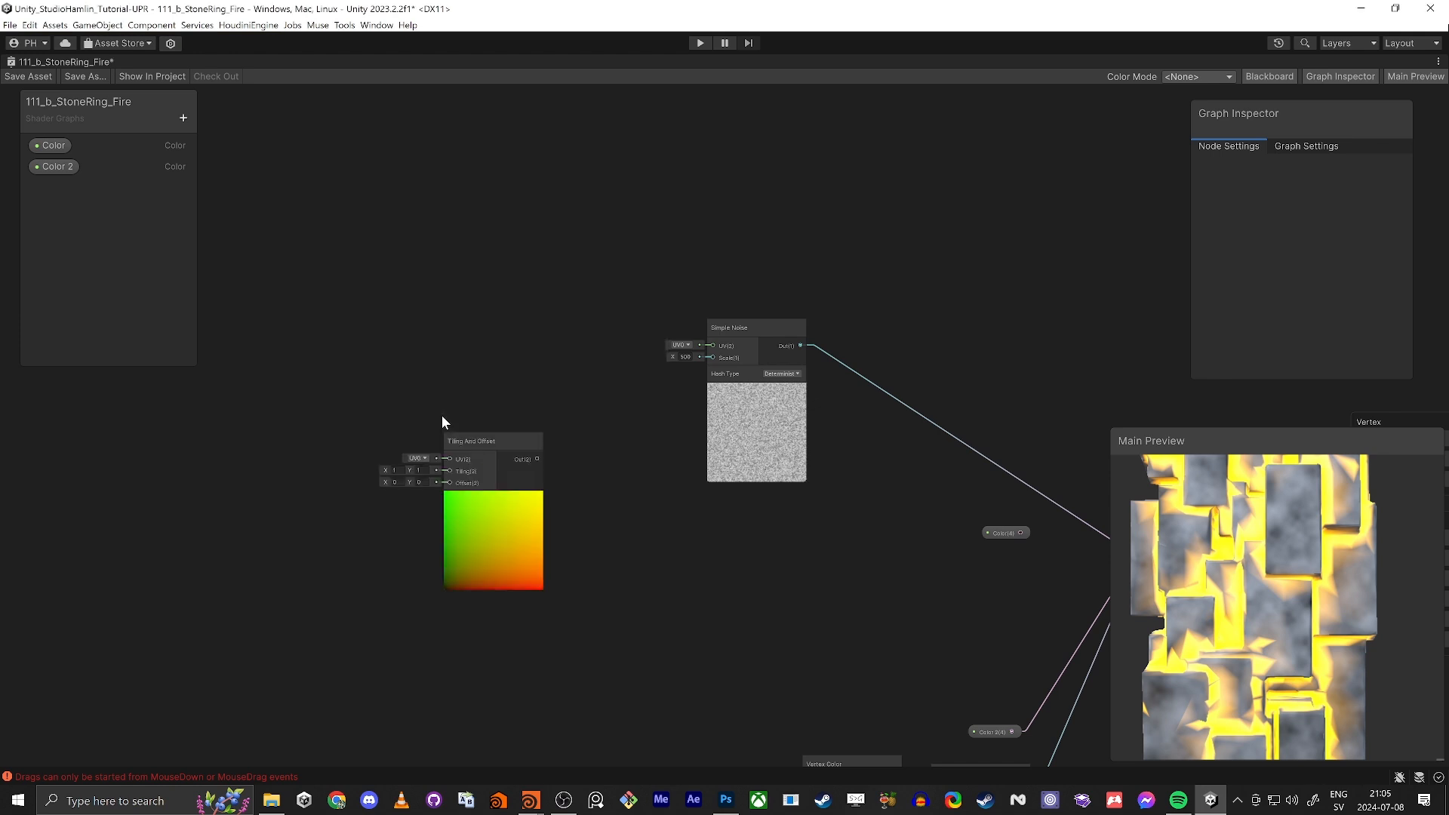
{"action": "middle_click_drag", "start_coordinate": [441, 421], "coordinate": [604, 470]}
{"action": "left_click_drag", "start_coordinate": [673, 496], "coordinate": [466, 363]}
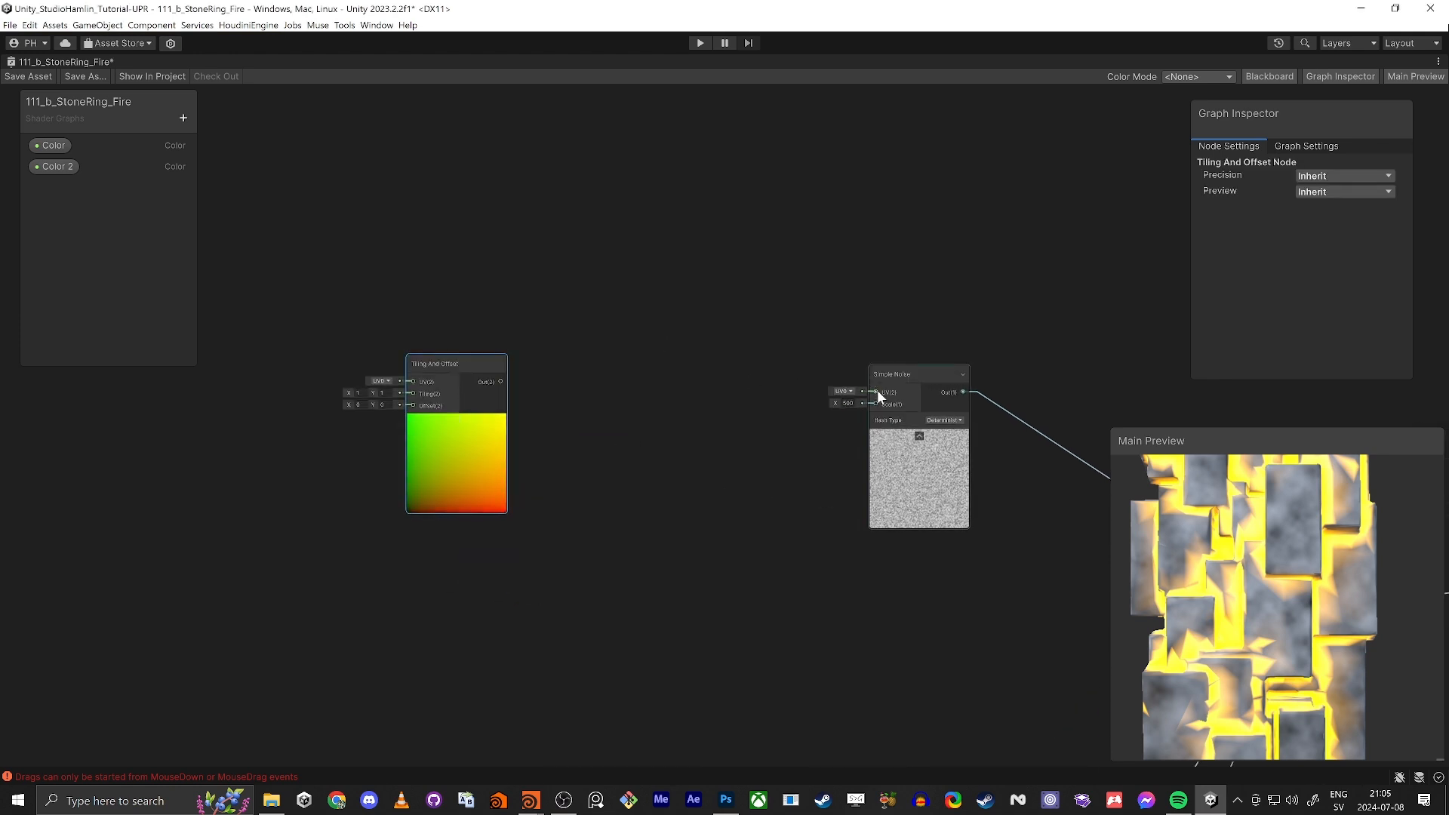
Connect the Tiling And Offset output to the Simple Noise UV input and line the two nodes up.
{"action": "left_click_drag", "start_coordinate": [878, 391], "coordinate": [537, 396]}
{"action": "scroll", "coordinate": [543, 398], "scroll_direction": "up", "scroll_amount": 4}
{"action": "scroll", "coordinate": [667, 433], "scroll_direction": "down", "scroll_amount": 2}
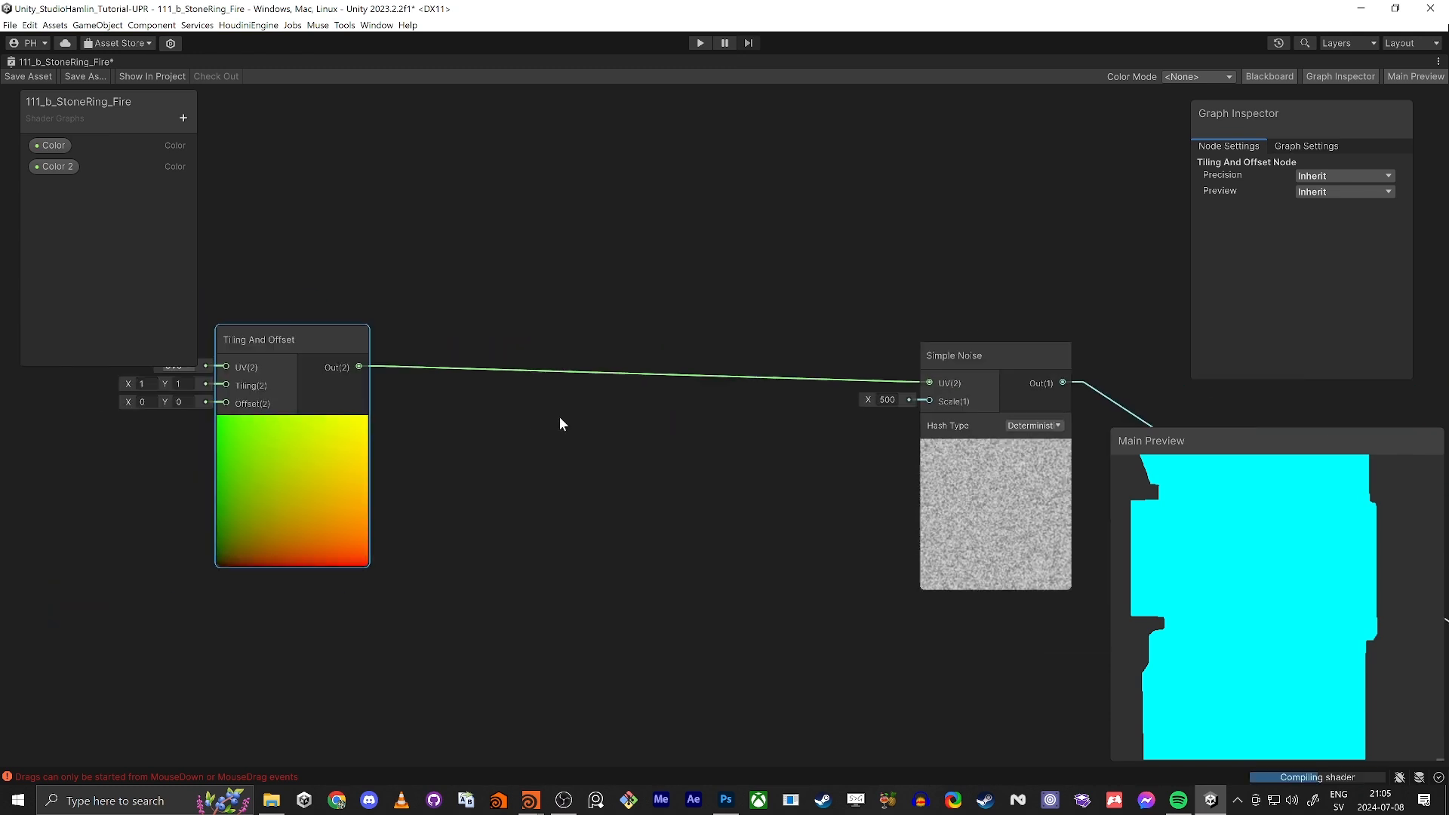
{"action": "mouse_move", "coordinate": [948, 351]}
{"action": "left_mouse_down"}
{"action": "mouse_move", "coordinate": [970, 332]}
{"action": "mouse_move", "coordinate": [959, 343]}
{"action": "left_mouse_up"}
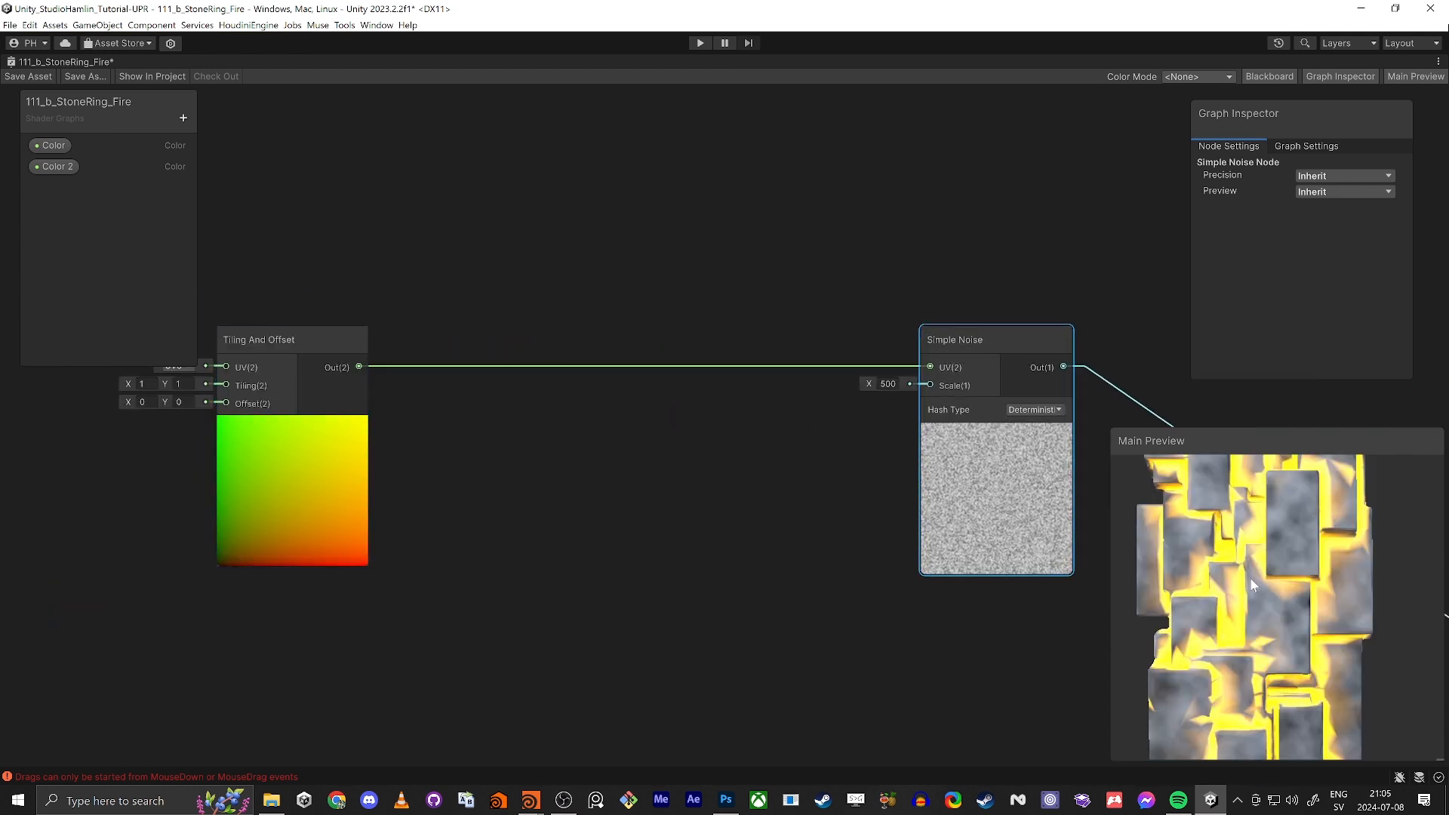
{"action": "left_click_drag", "start_coordinate": [324, 340], "coordinate": [554, 342]}
Duplicate the Simple Noise node, place the copy left of Tiling And Offset, and delete the copy's UV connection.
{"action": "left_click", "coordinate": [983, 347]}
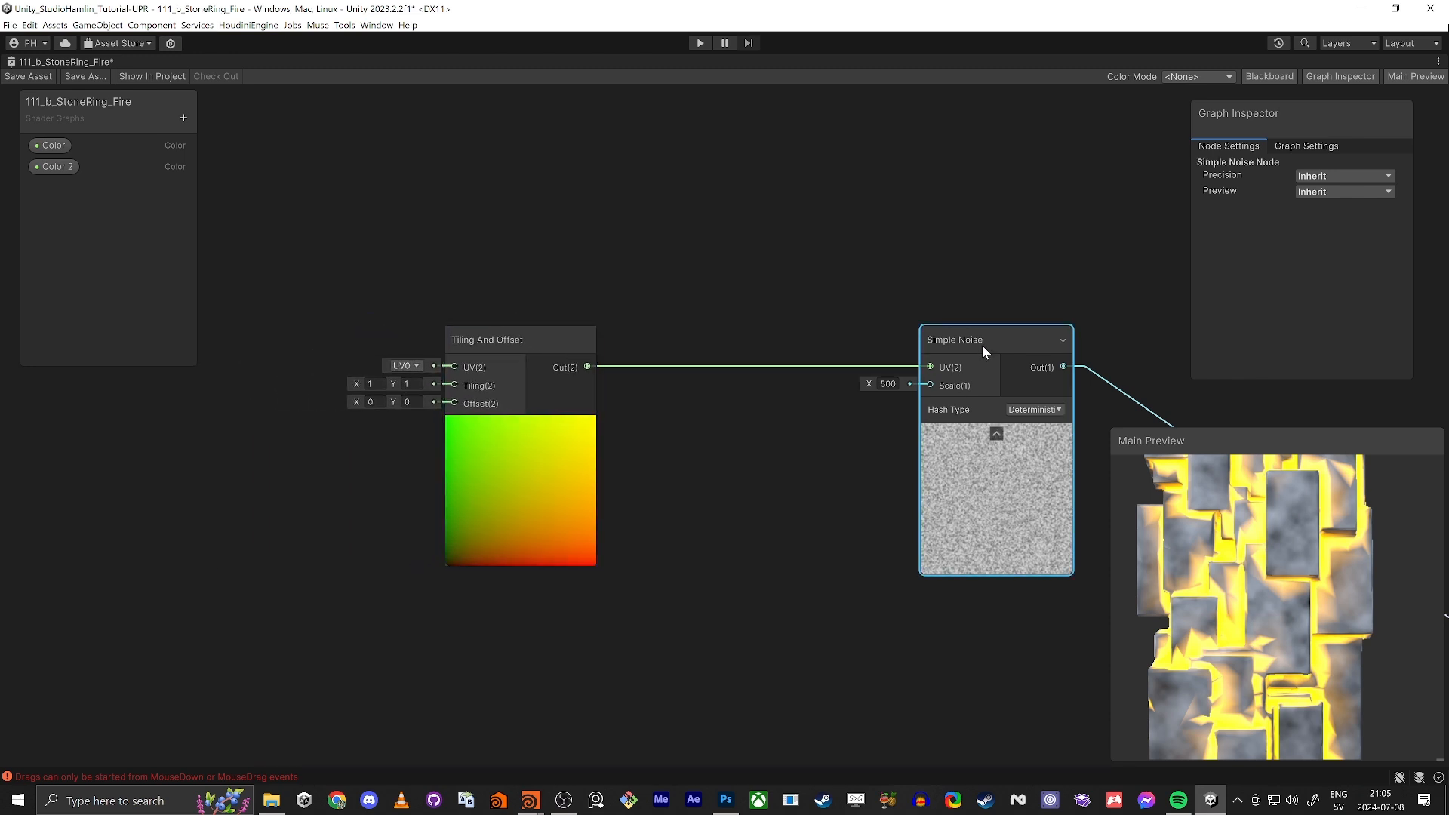
{"action": "key", "text": "ctrl+c"}
{"action": "key", "text": "ctrl+v"}
{"action": "middle_click_drag", "start_coordinate": [739, 228], "coordinate": [966, 193]}
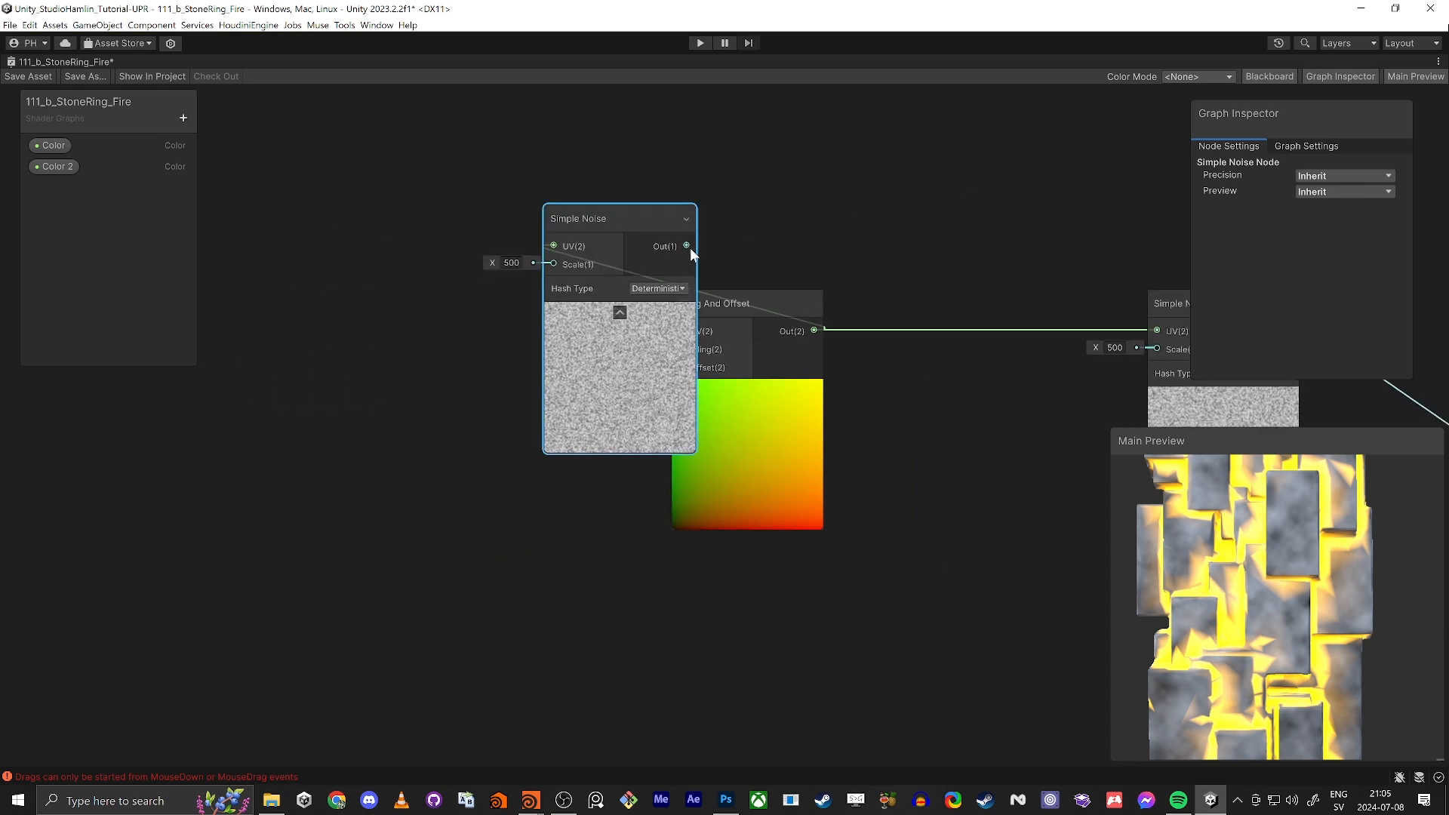
{"action": "left_click_drag", "start_coordinate": [582, 212], "coordinate": [265, 202]}
{"action": "left_click", "coordinate": [473, 261]}
{"action": "key", "text": "Delete"}
{"action": "middle_click_drag", "start_coordinate": [450, 381], "coordinate": [428, 401]}
{"action": "scroll", "coordinate": [428, 402], "scroll_direction": "down", "scroll_amount": 1}
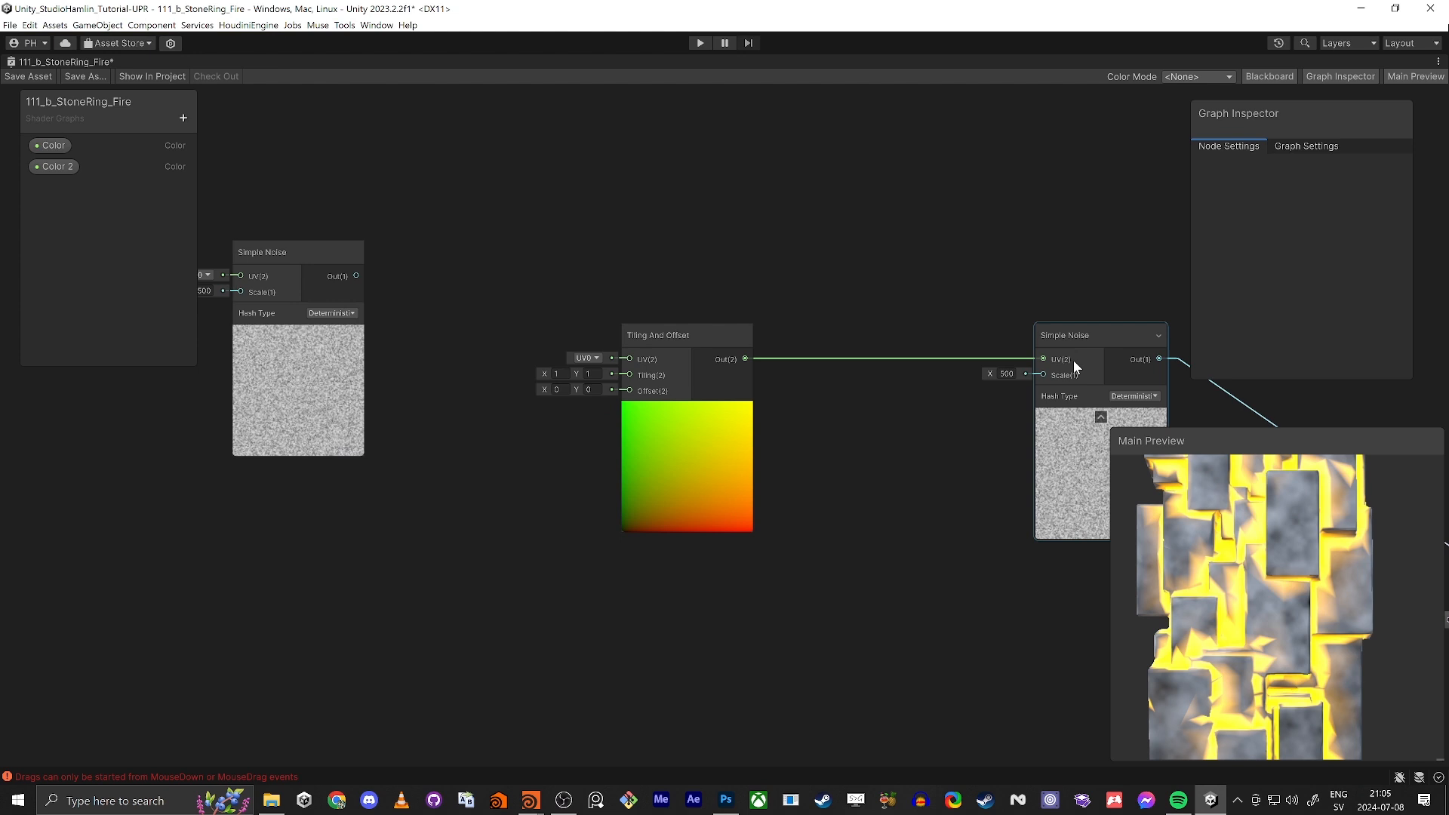
Connect the duplicated Simple Noise output to the Offset input of Tiling And Offset, leaving free space between the two nodes.
{"action": "left_click_drag", "start_coordinate": [1015, 374], "coordinate": [966, 376]}
{"action": "middle_click_drag", "start_coordinate": [922, 451], "coordinate": [1029, 437]}
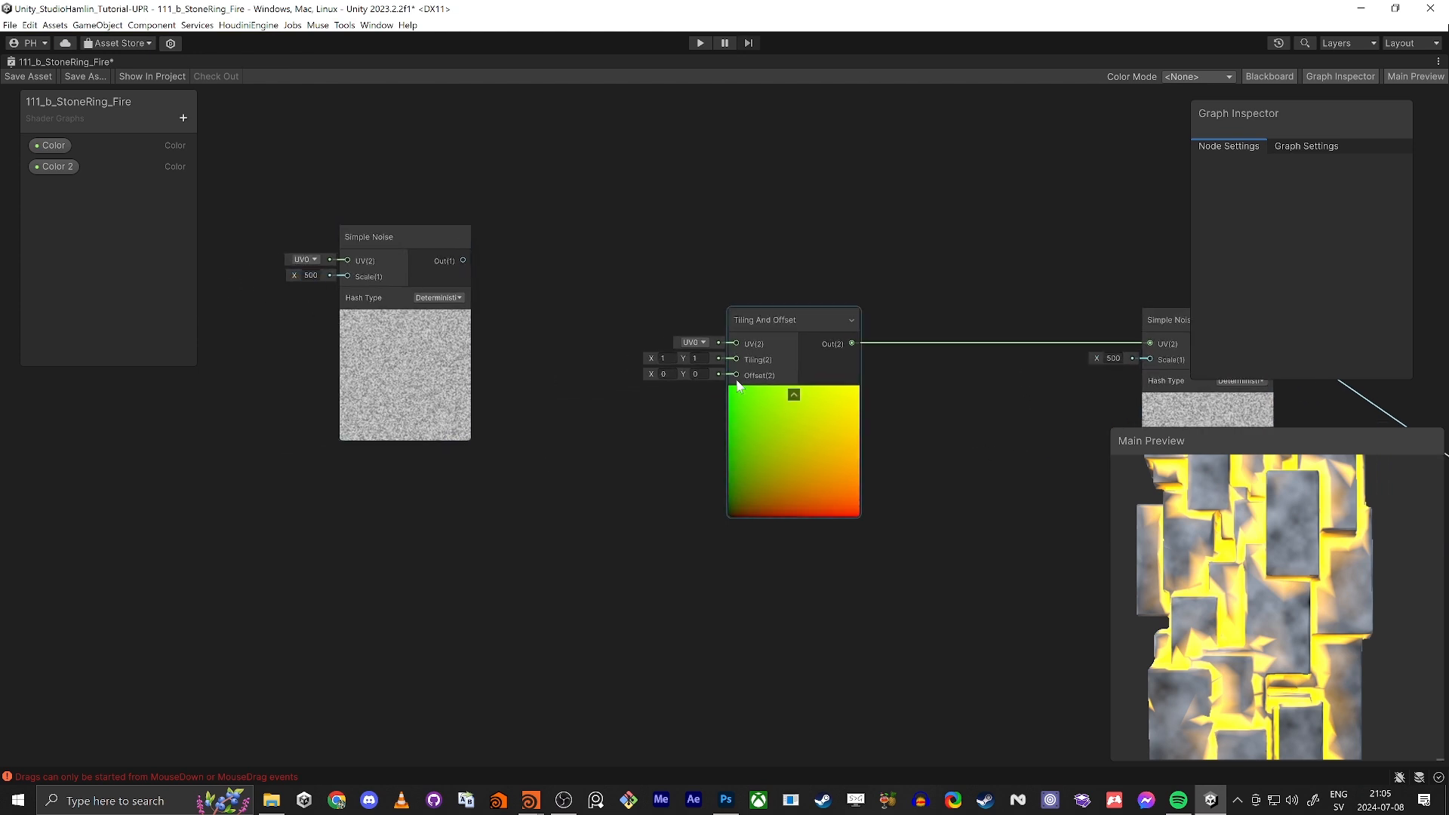
{"action": "left_click_drag", "start_coordinate": [718, 375], "coordinate": [408, 364]}
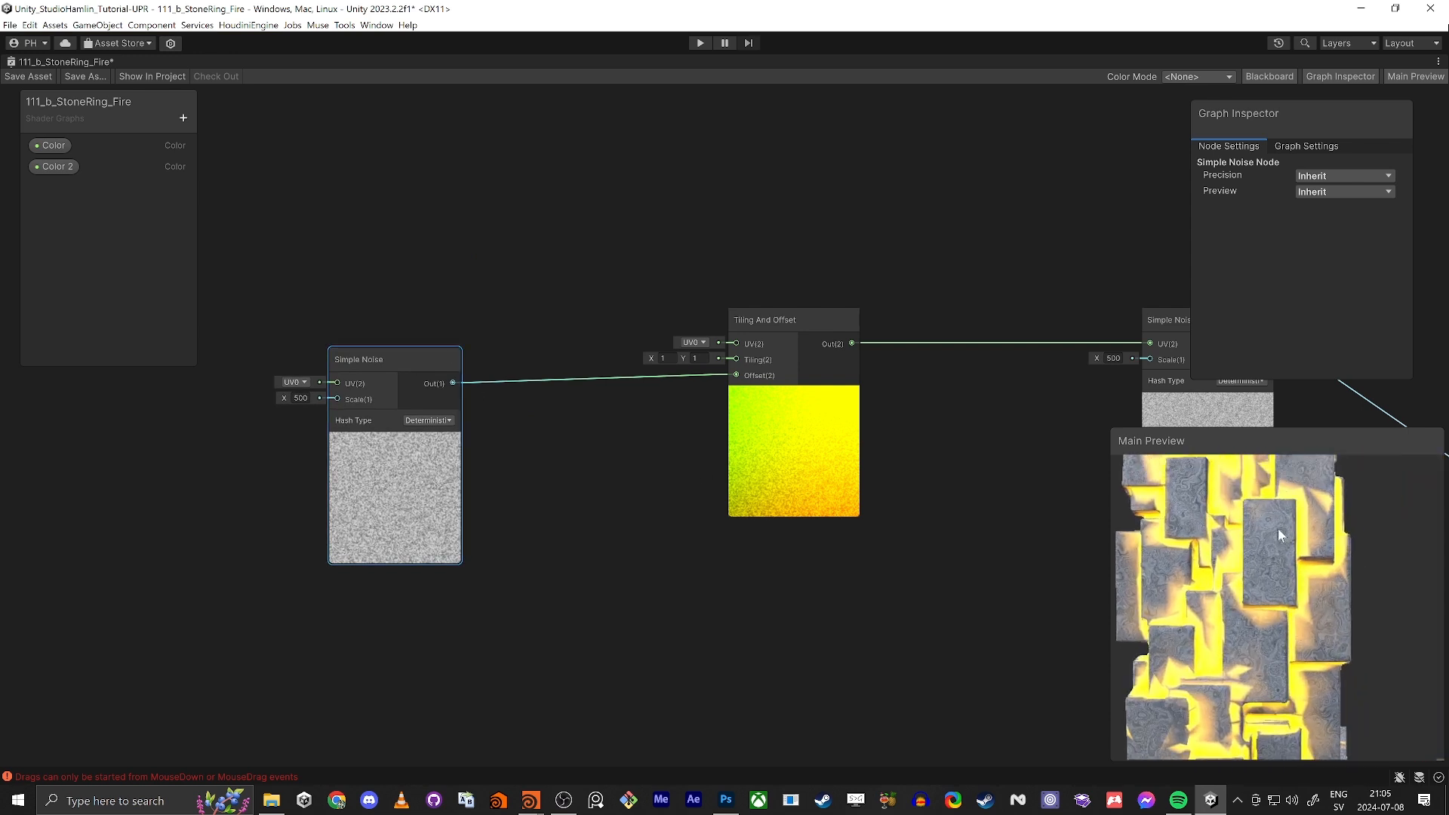
{"action": "left_click_drag", "start_coordinate": [1292, 547], "coordinate": [1224, 636]}
{"action": "middle_click_drag", "start_coordinate": [502, 586], "coordinate": [570, 535]}
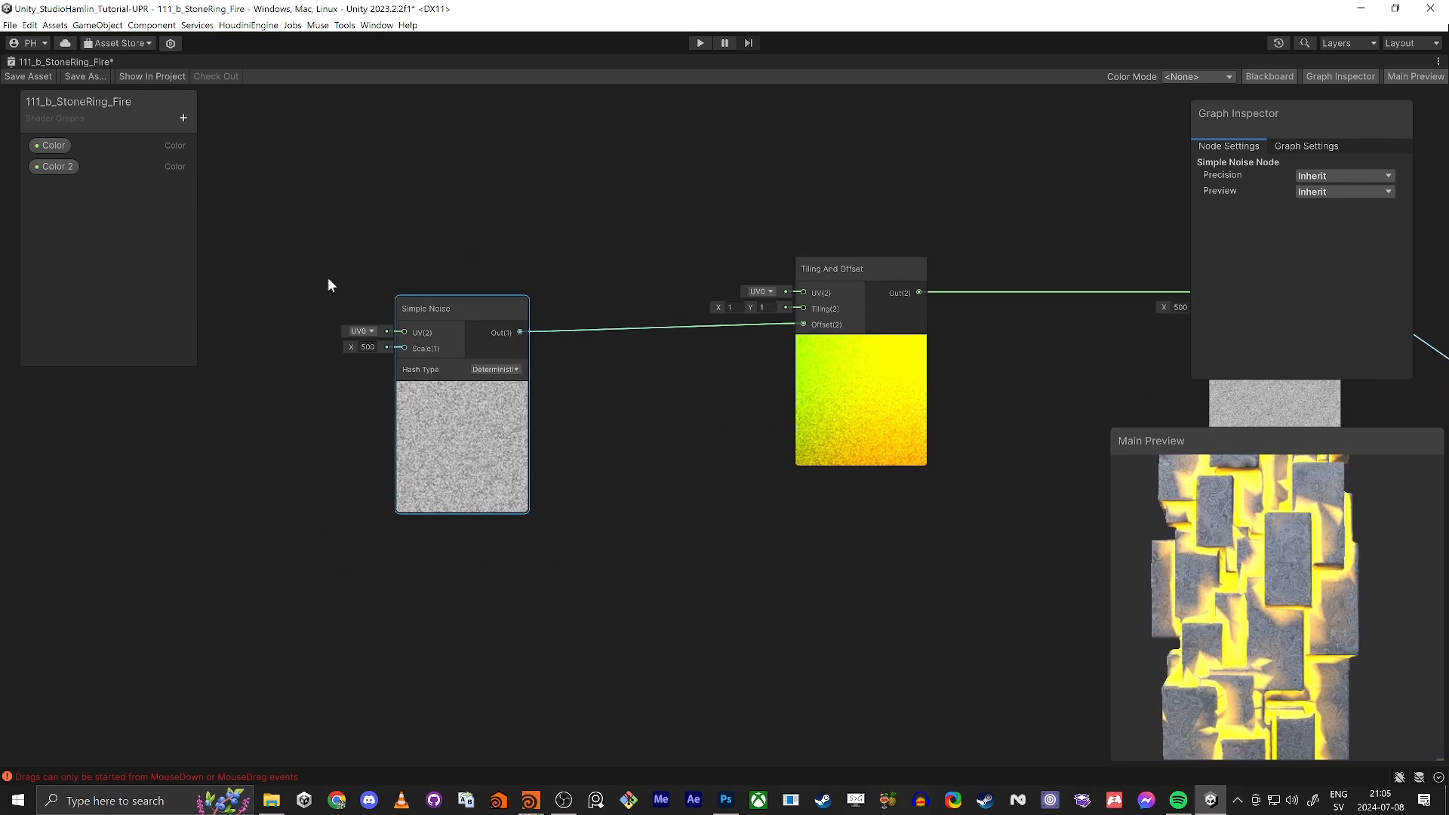
{"action": "left_click_drag", "start_coordinate": [433, 305], "coordinate": [350, 298]}
Create a Float property named RockNoiseOffset and place it as a node below the duplicated Simple Noise.
{"action": "left_click", "coordinate": [184, 118]}
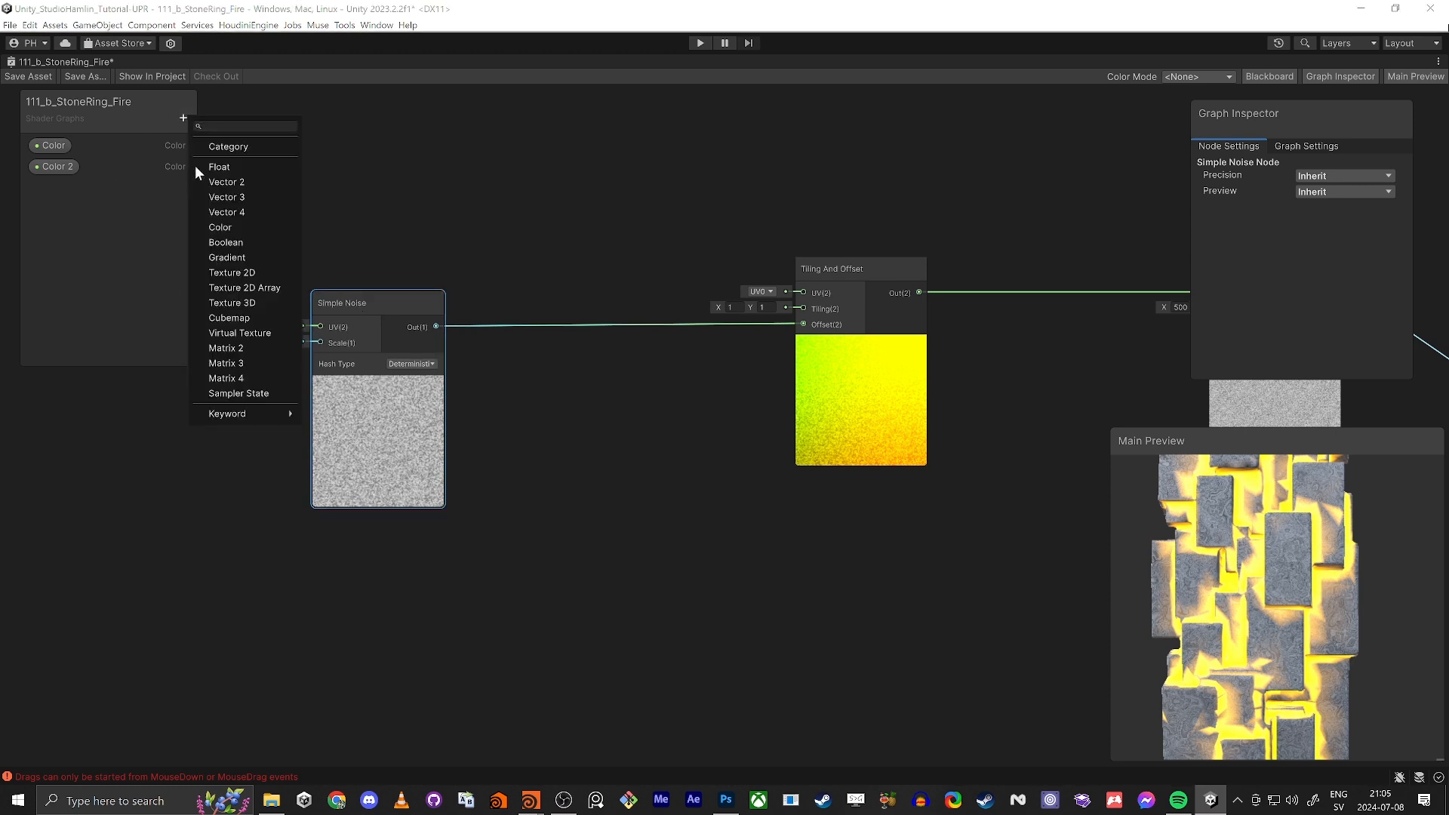
{"action": "left_click", "coordinate": [212, 166]}
{"action": "type", "text": "Noise"}
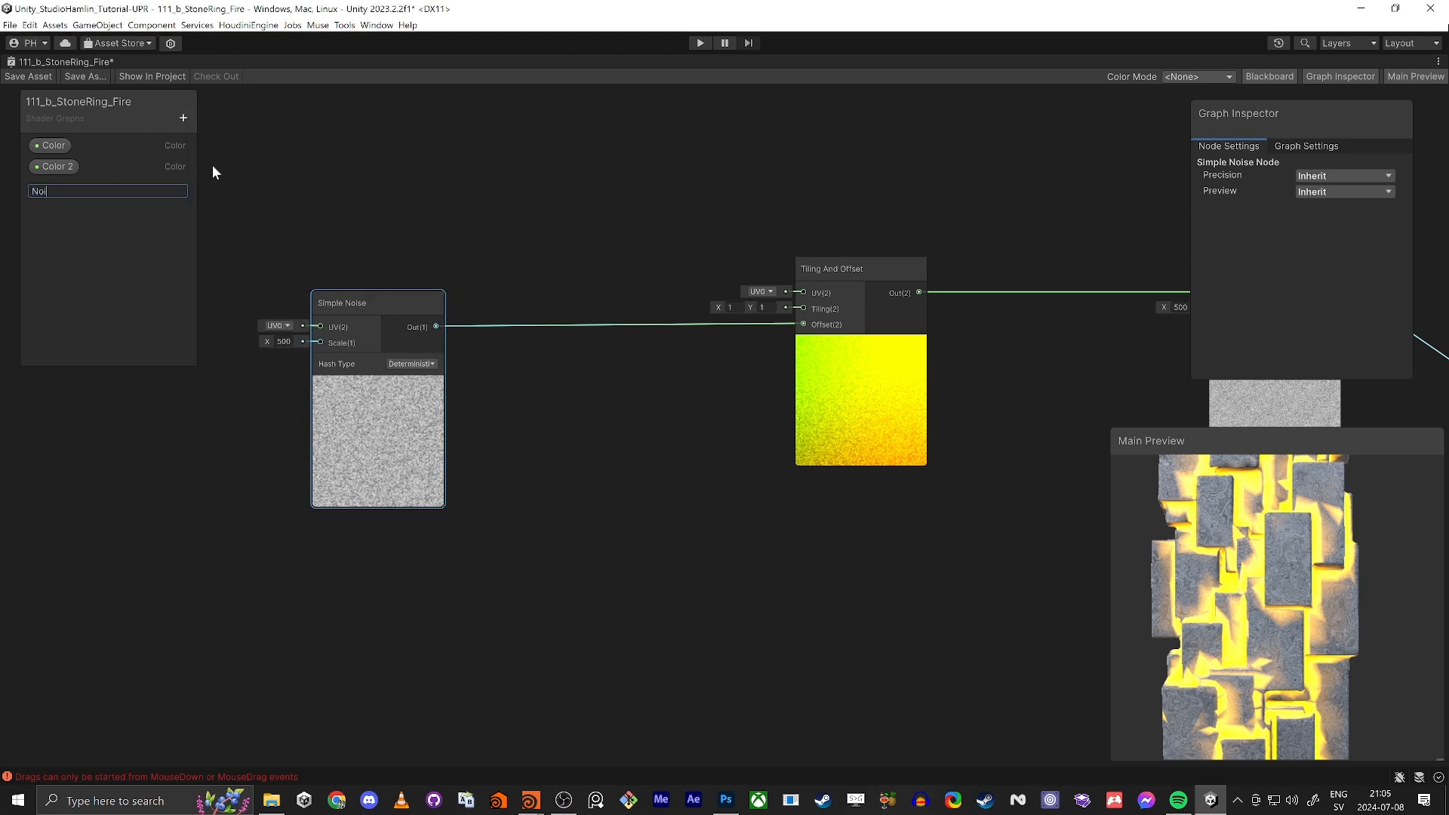
{"action": "key", "text": "BackSpace"}
{"action": "key", "text": "BackSpace"}
{"action": "key", "text": "BackSpace"}
{"action": "key", "text": "BackSpace"}
{"action": "key", "text": "BackSpace"}
{"action": "type", "text": "RockNoiseOffset"}
{"action": "key", "text": "Return"}
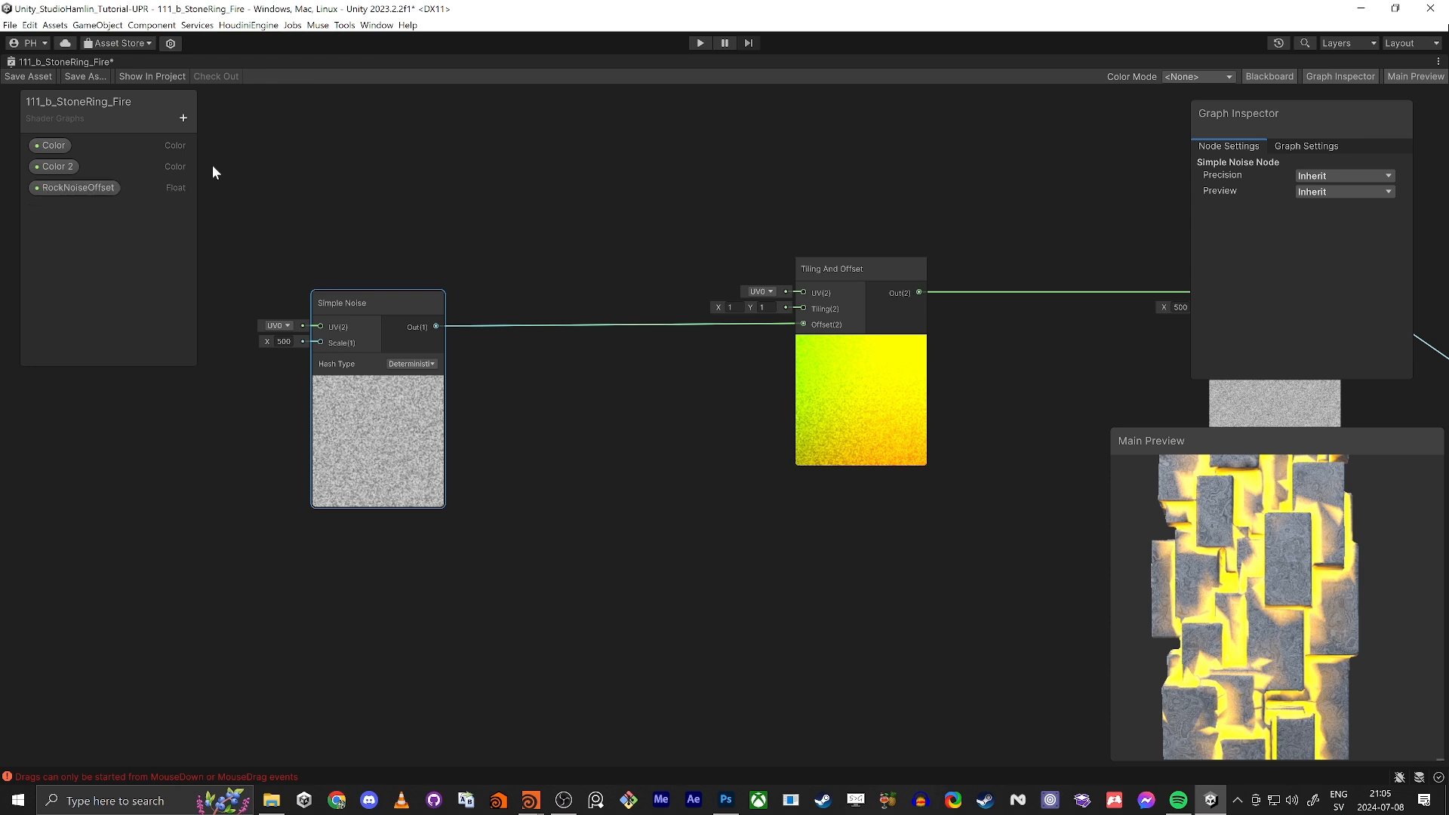
{"action": "left_click_drag", "start_coordinate": [86, 190], "coordinate": [457, 614]}
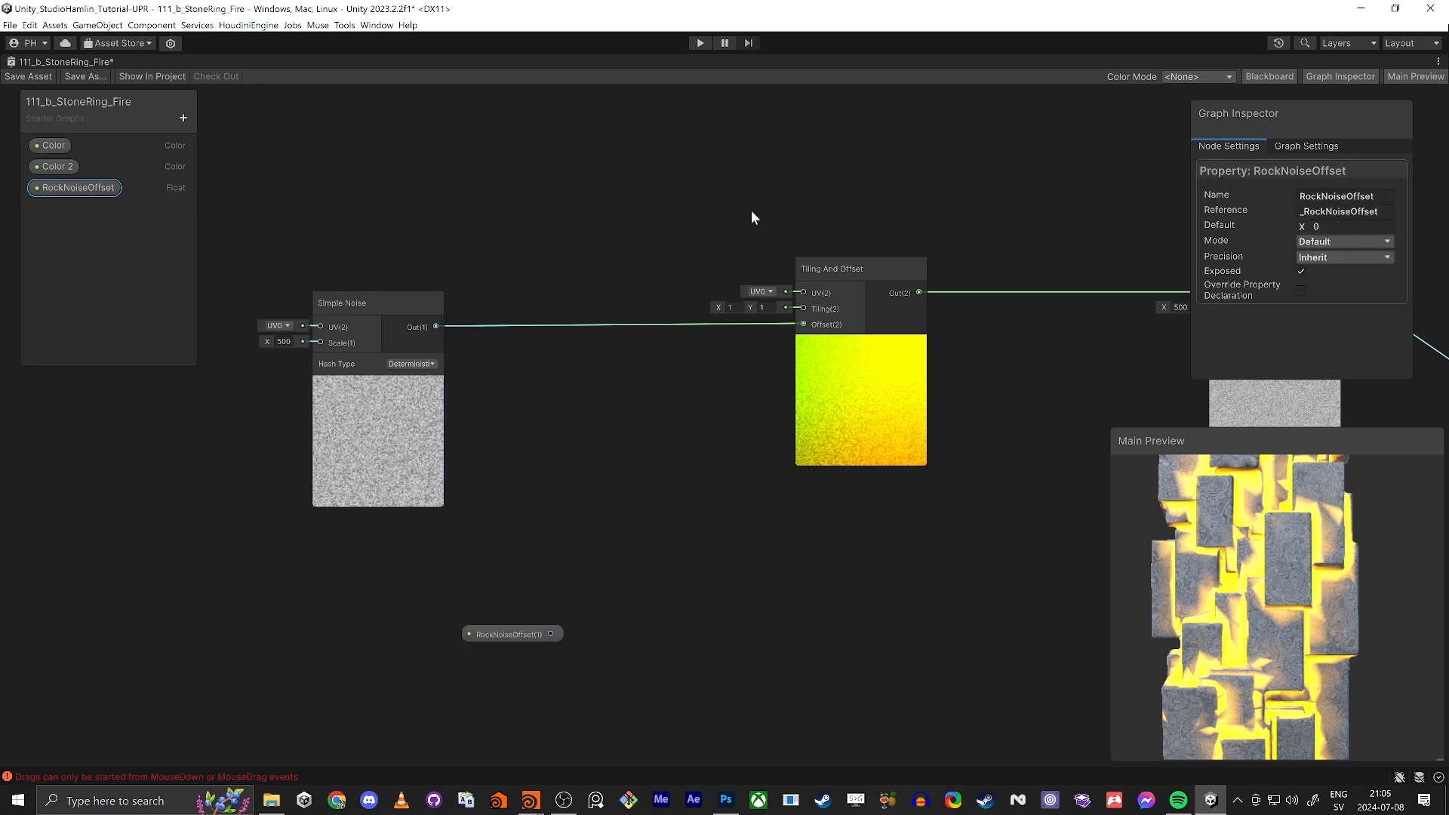
Set the RockNoiseOffset property to Slider mode with a maximum of 0.1 and a default of 0.09.
{"action": "left_click", "coordinate": [1319, 241]}
{"action": "left_click", "coordinate": [1319, 275]}
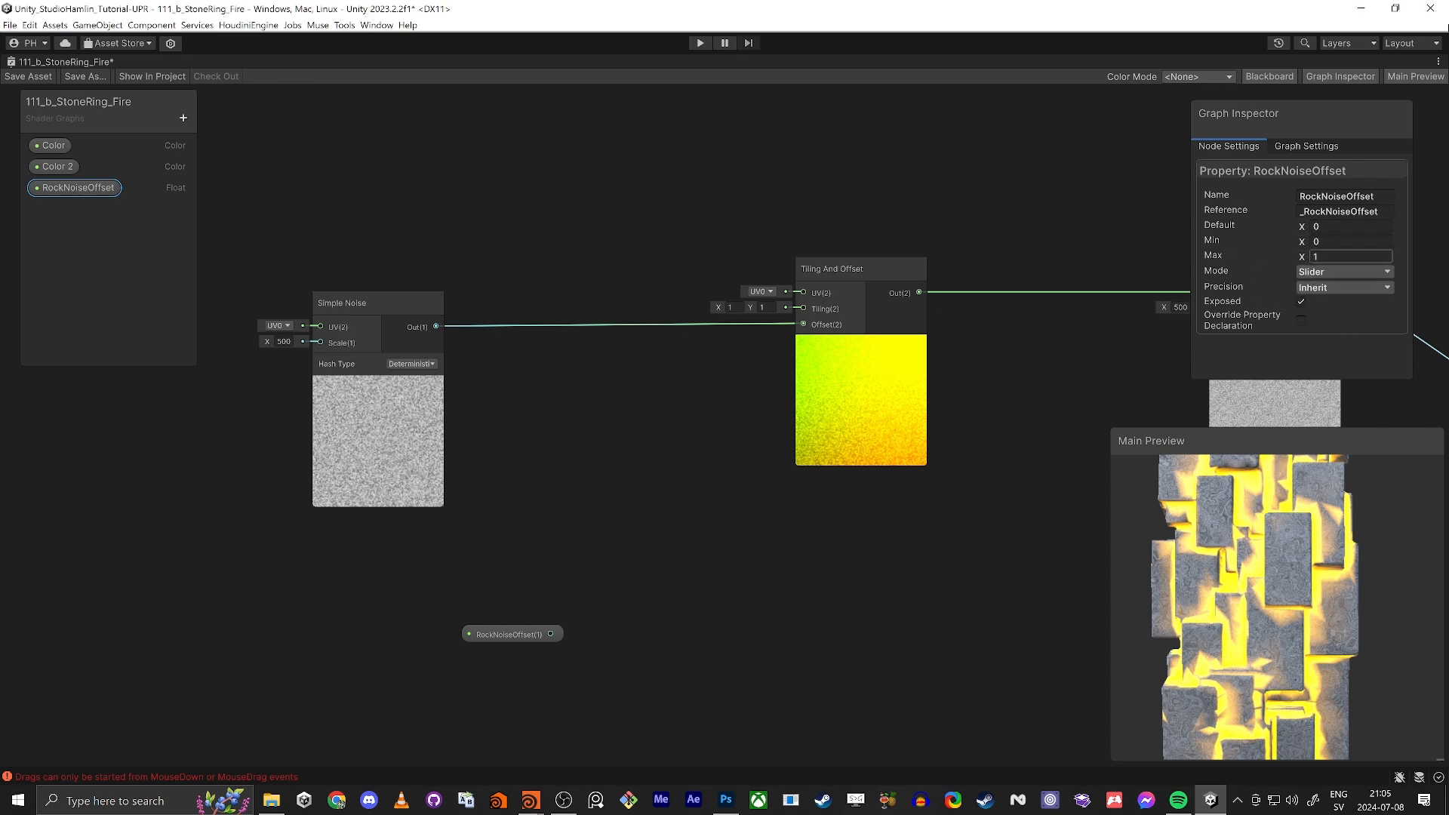
{"action": "type", "text": "0."}
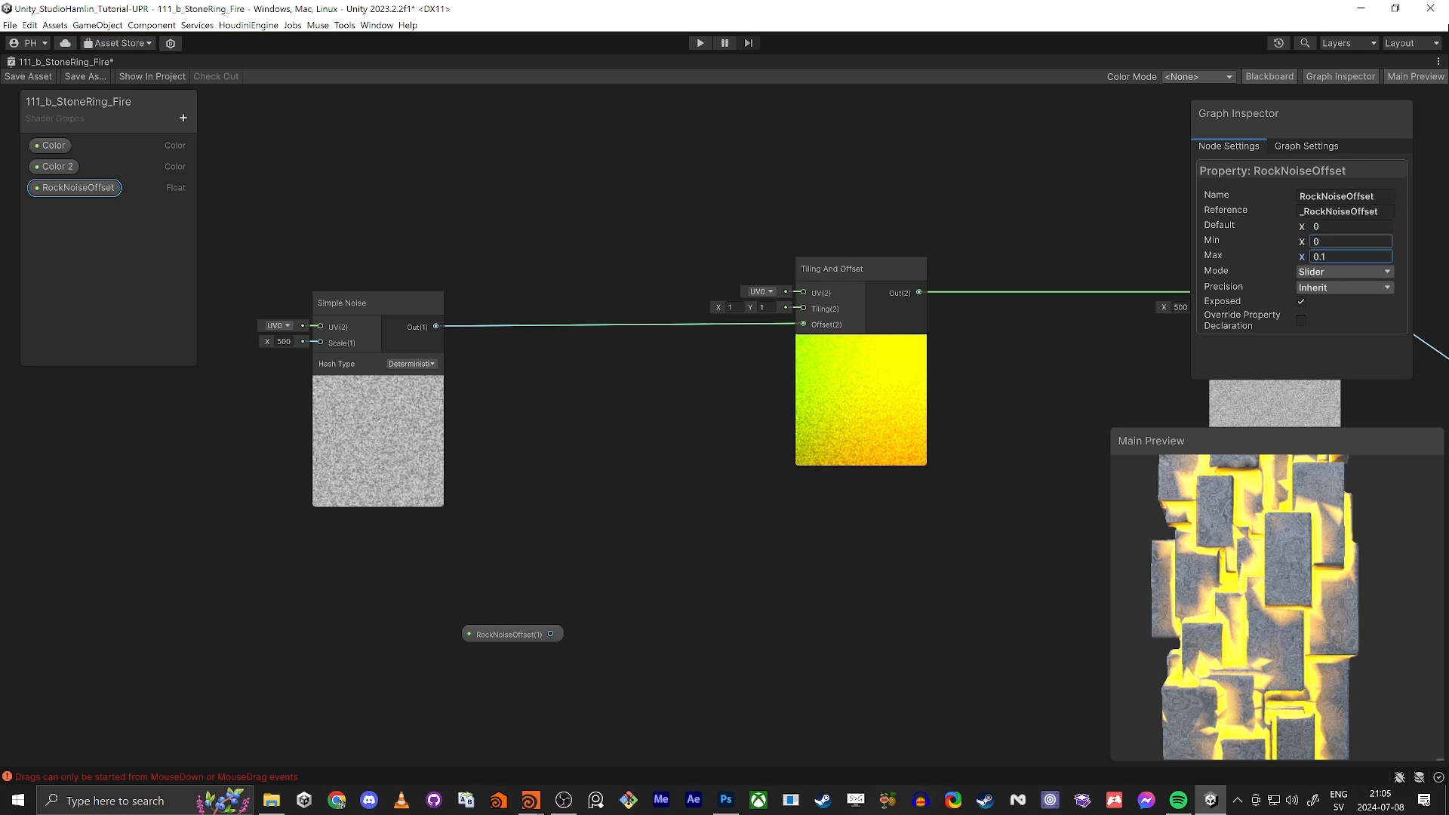
{"action": "left_click_drag", "start_coordinate": [1305, 230], "coordinate": [1307, 230]}
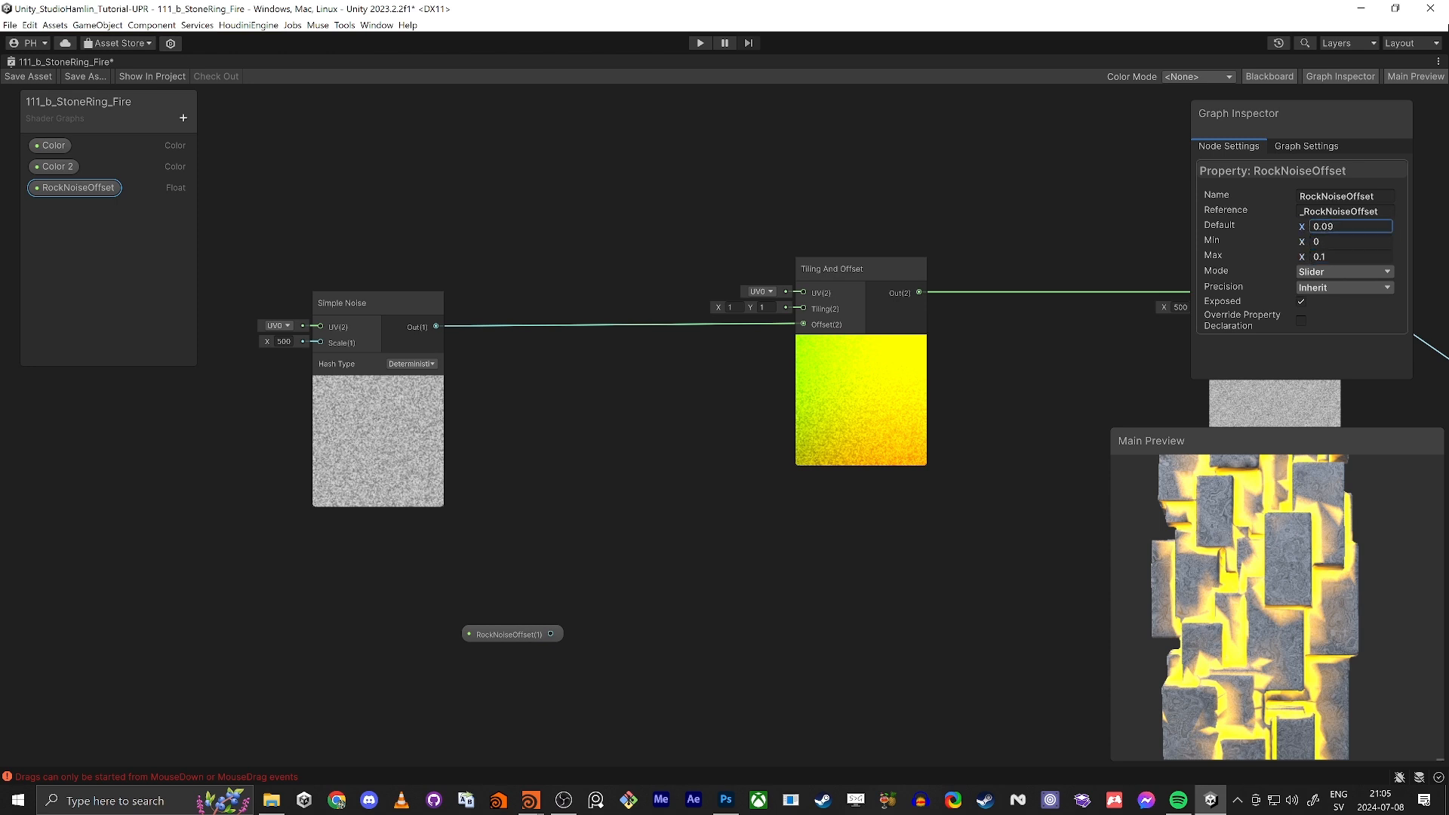
Add a Negate node fed by RockNoiseOffset and collapse the Negate node's preview.
{"action": "left_click_drag", "start_coordinate": [510, 634], "coordinate": [505, 577]}
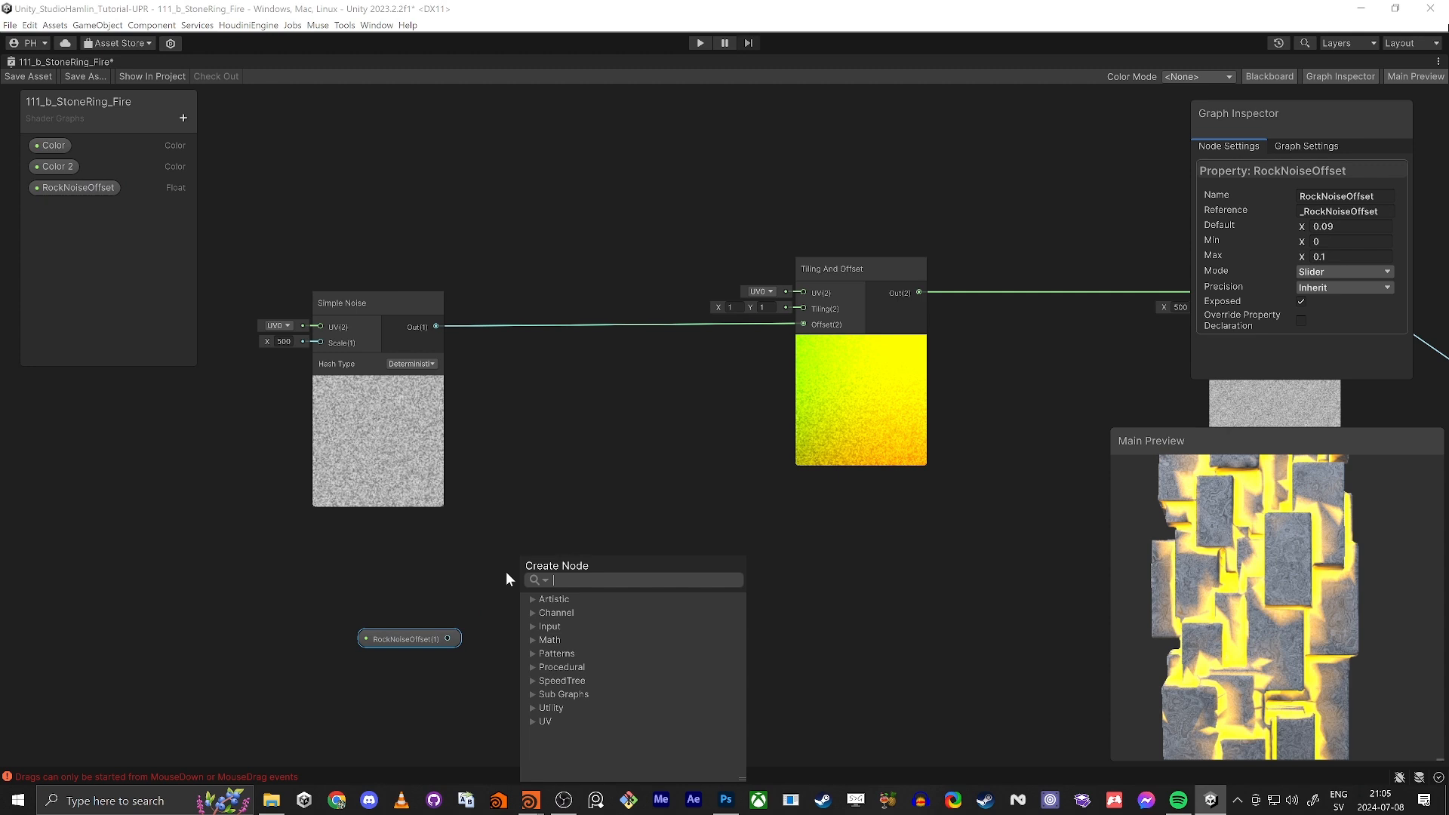
{"action": "type", "text": "negate"}
{"action": "key", "text": "Return"}
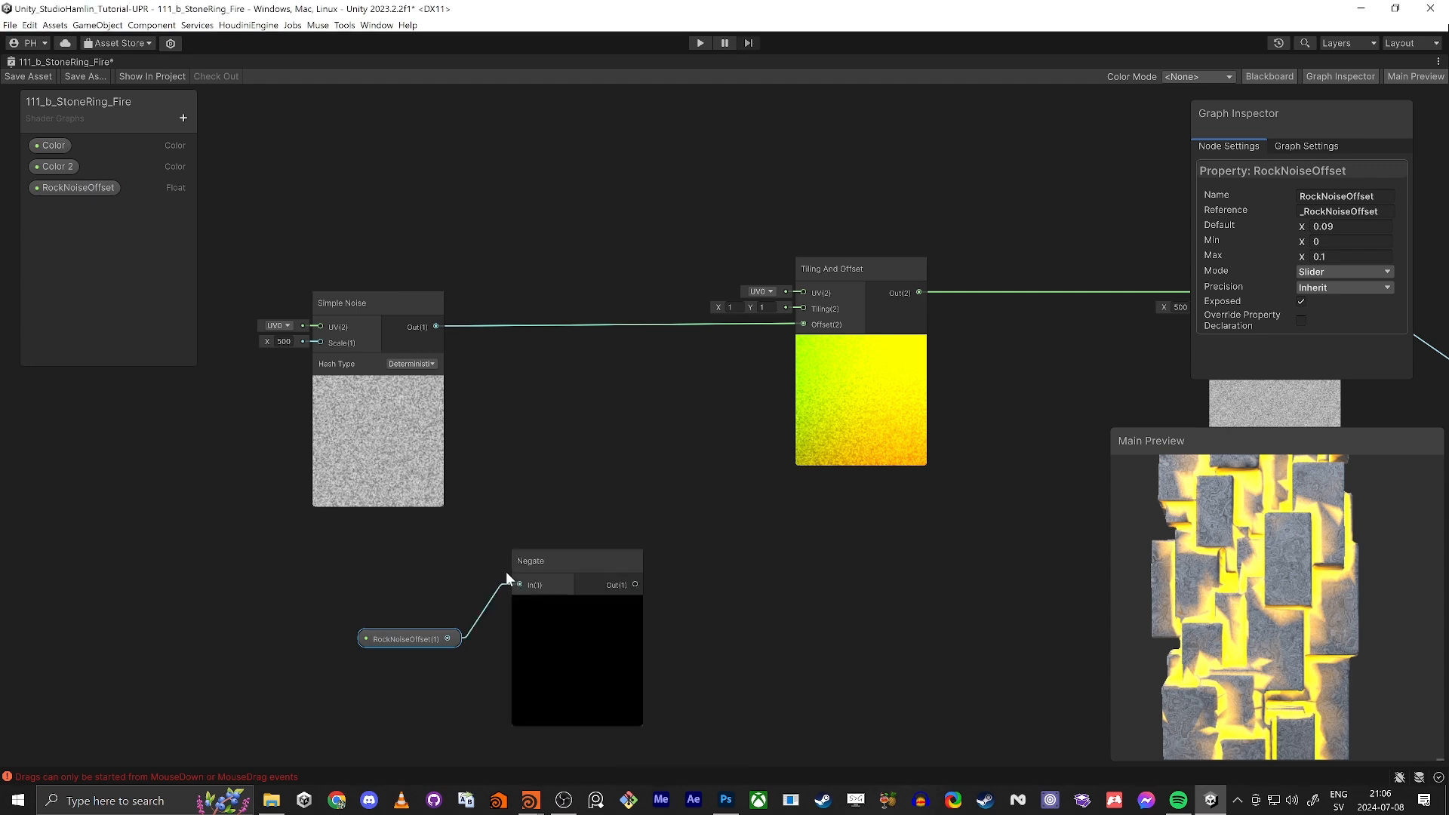
{"action": "left_click", "coordinate": [562, 601]}
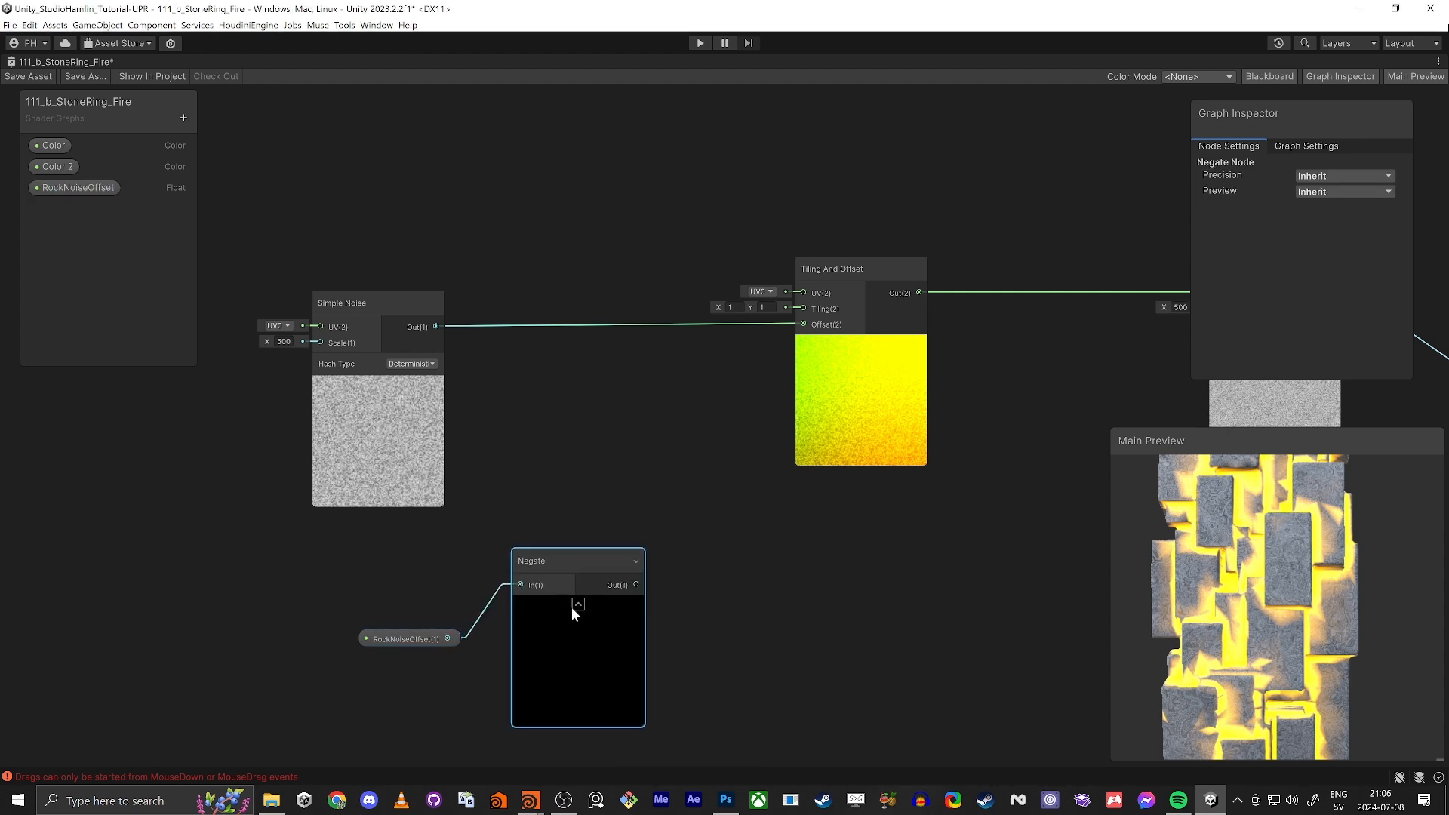
{"action": "left_click", "coordinate": [575, 605]}
Create a Vector 2 node with the Negate output in X and RockNoiseOffset in Y, and tidy the three nodes' layout.
{"action": "left_click_drag", "start_coordinate": [447, 639], "coordinate": [633, 671]}
{"action": "type", "text": "vec"}
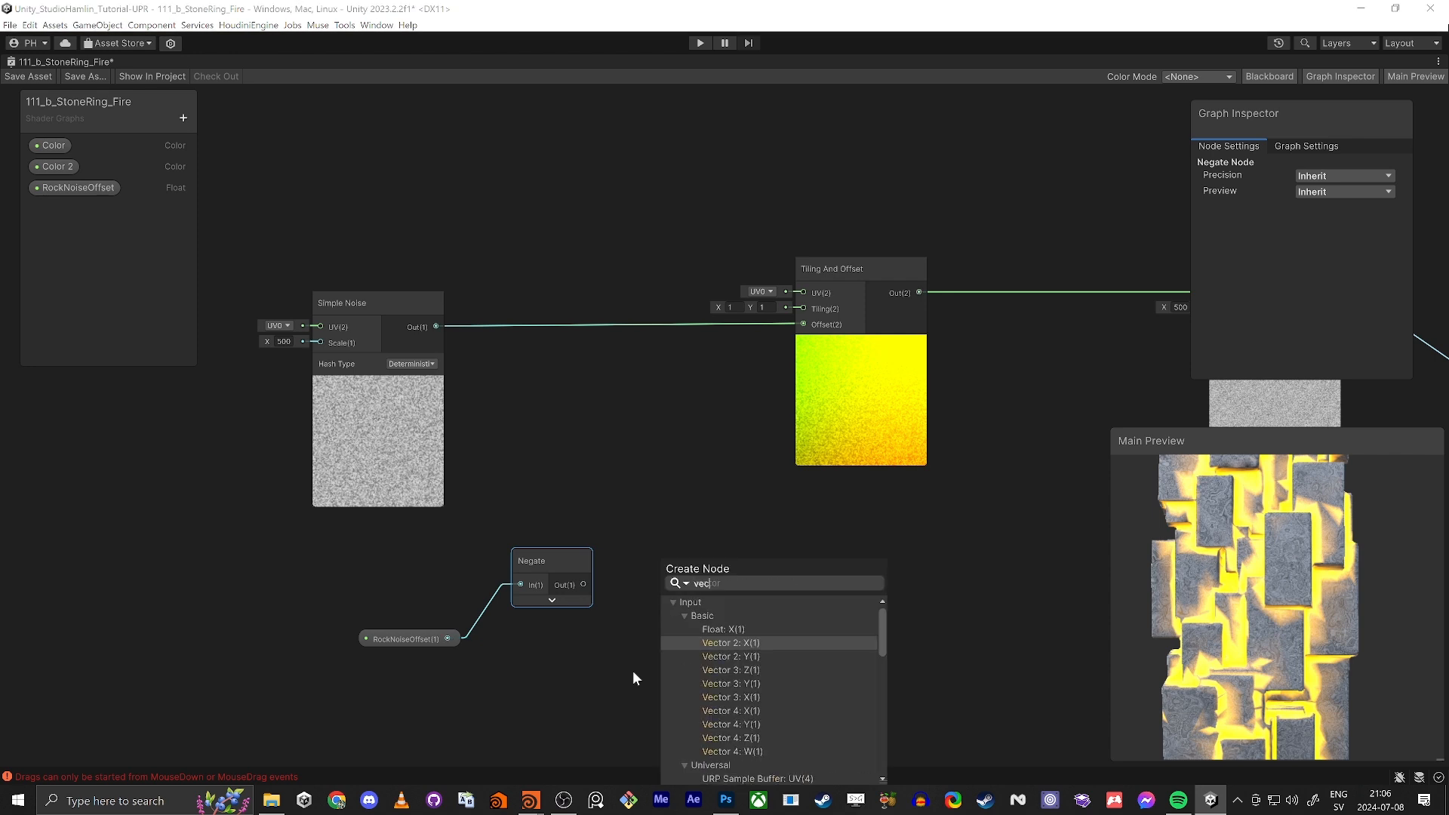
{"action": "key", "text": "Down"}
{"action": "key", "text": "Return"}
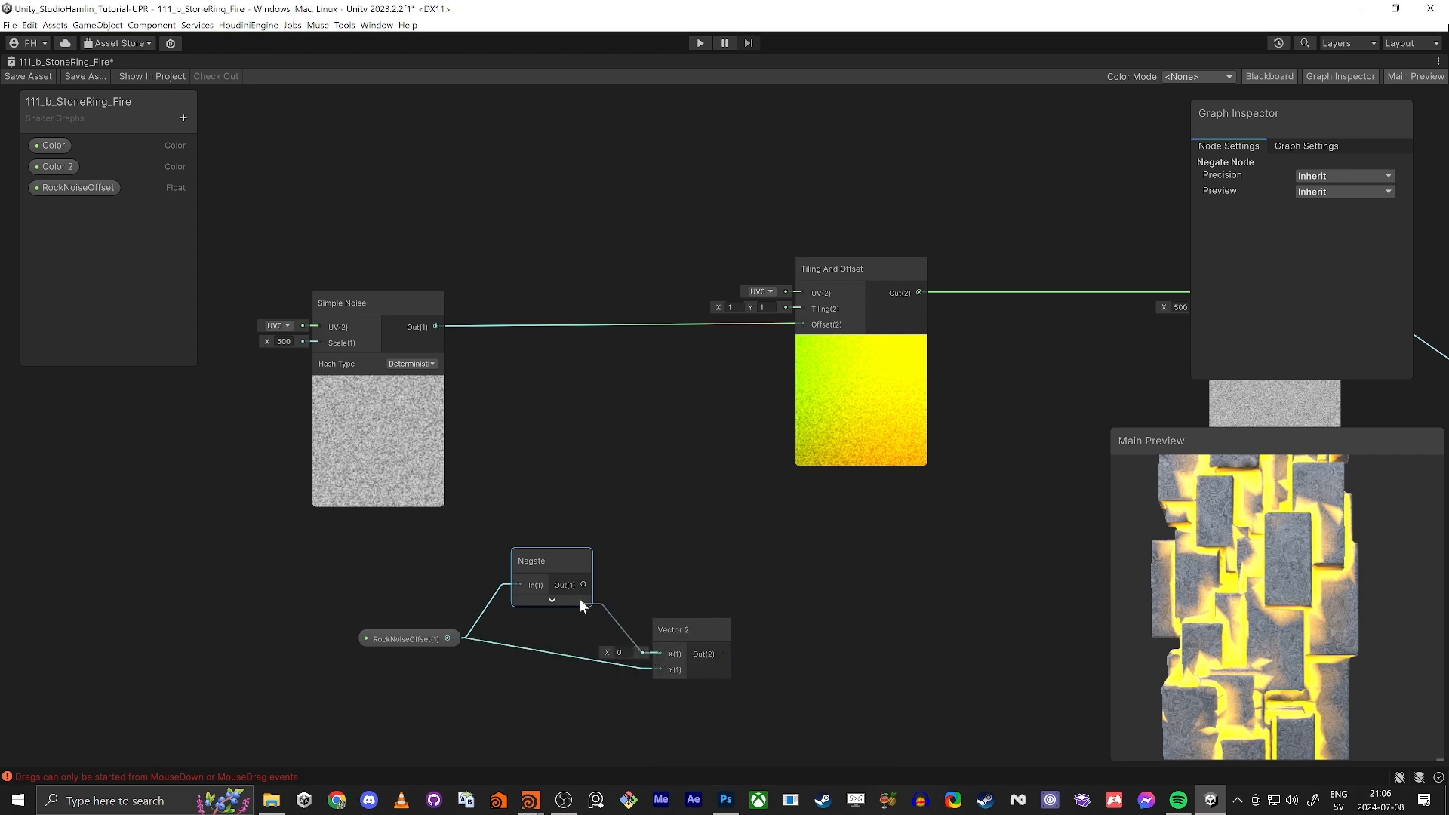
{"action": "left_click_drag", "start_coordinate": [388, 637], "coordinate": [398, 654]}
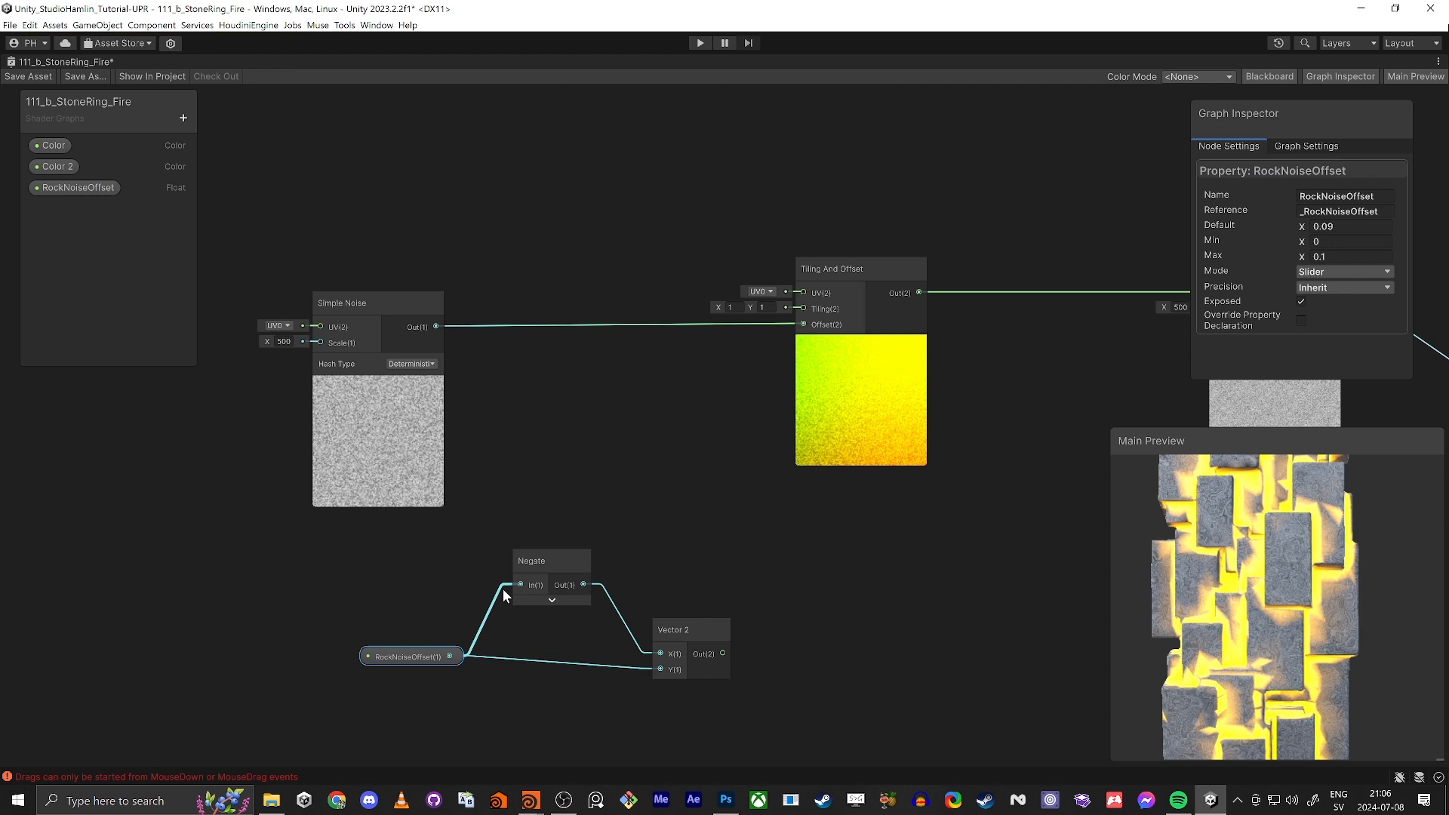
{"action": "left_click_drag", "start_coordinate": [551, 570], "coordinate": [558, 577]}
{"action": "left_click_drag", "start_coordinate": [685, 633], "coordinate": [691, 456]}
Insert a Remap node between the first Simple Noise output and the Offset input of Tiling And Offset.
{"action": "left_click", "coordinate": [654, 396]}
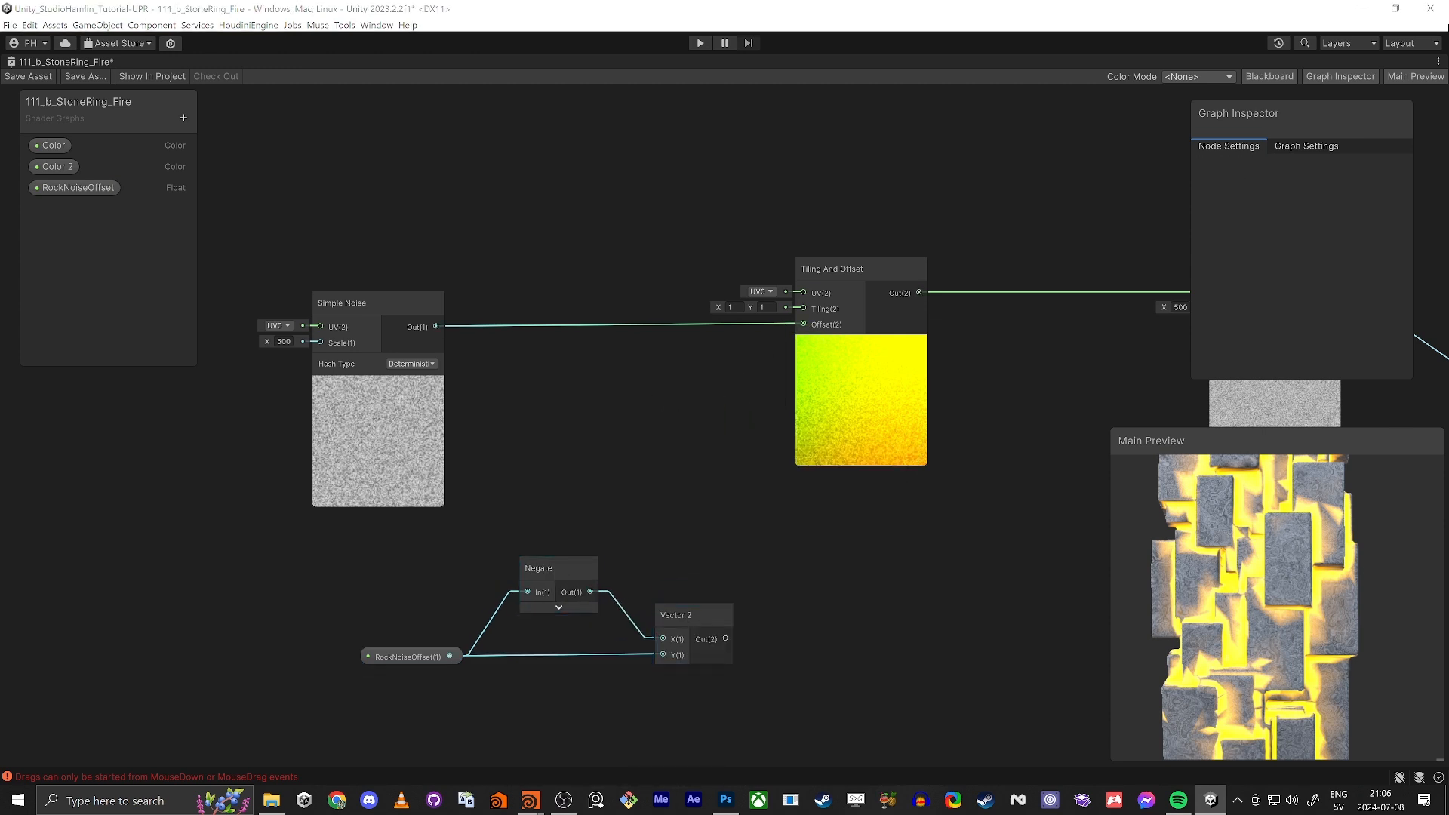
{"action": "key", "text": "space"}
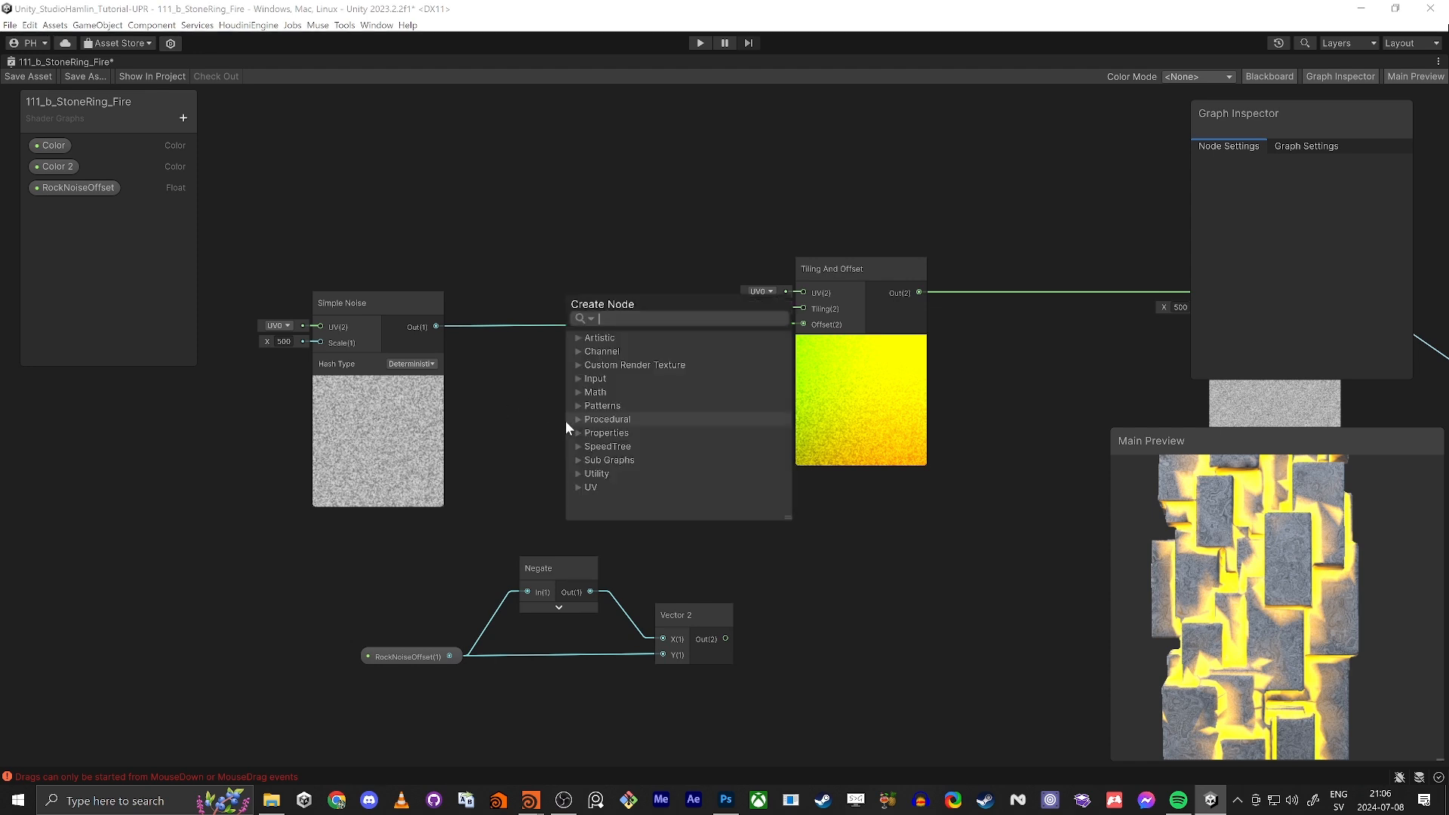
{"action": "type", "text": "remap"}
{"action": "key", "text": "Return"}
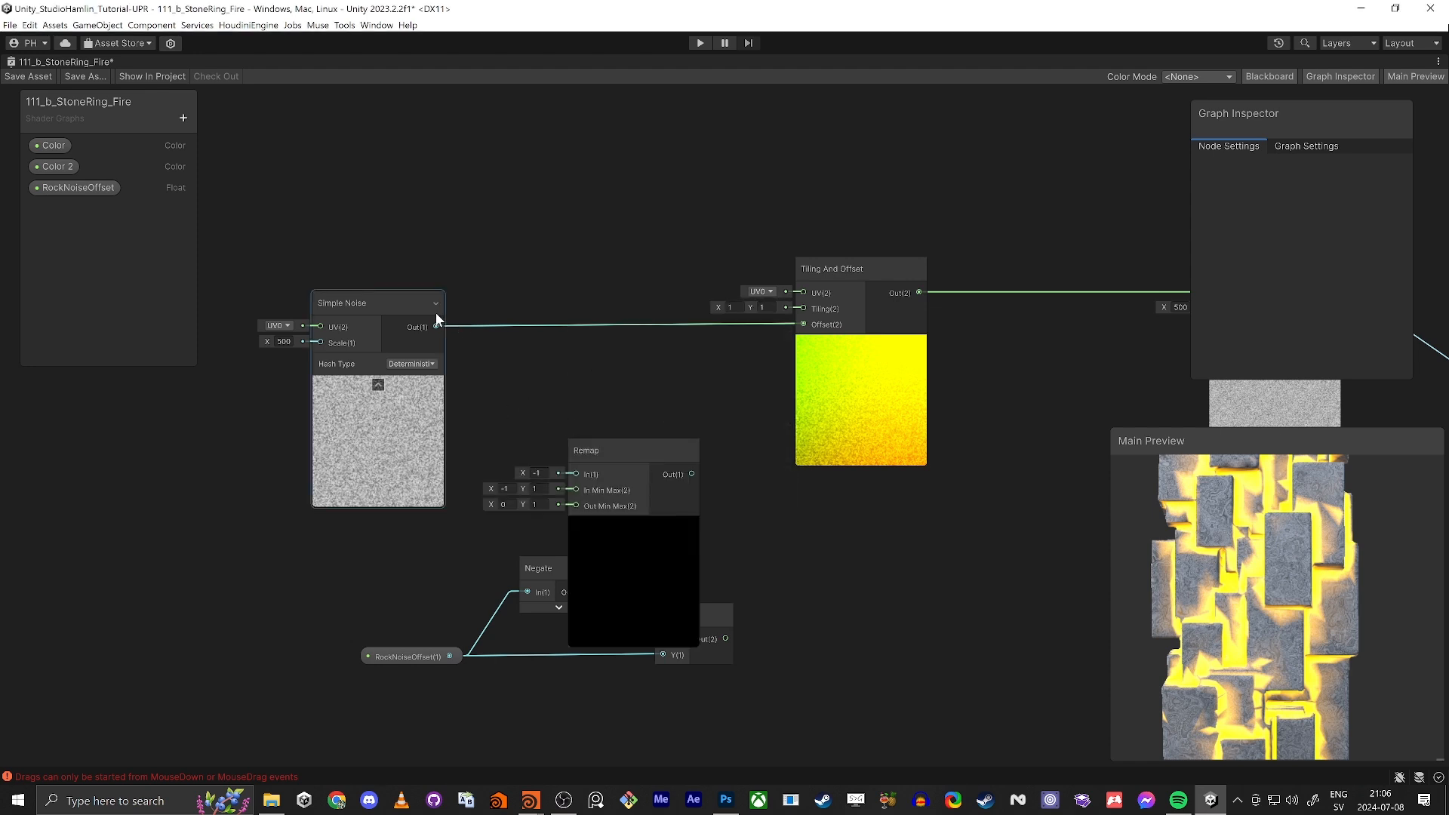
{"action": "left_click_drag", "start_coordinate": [436, 325], "coordinate": [803, 324]}
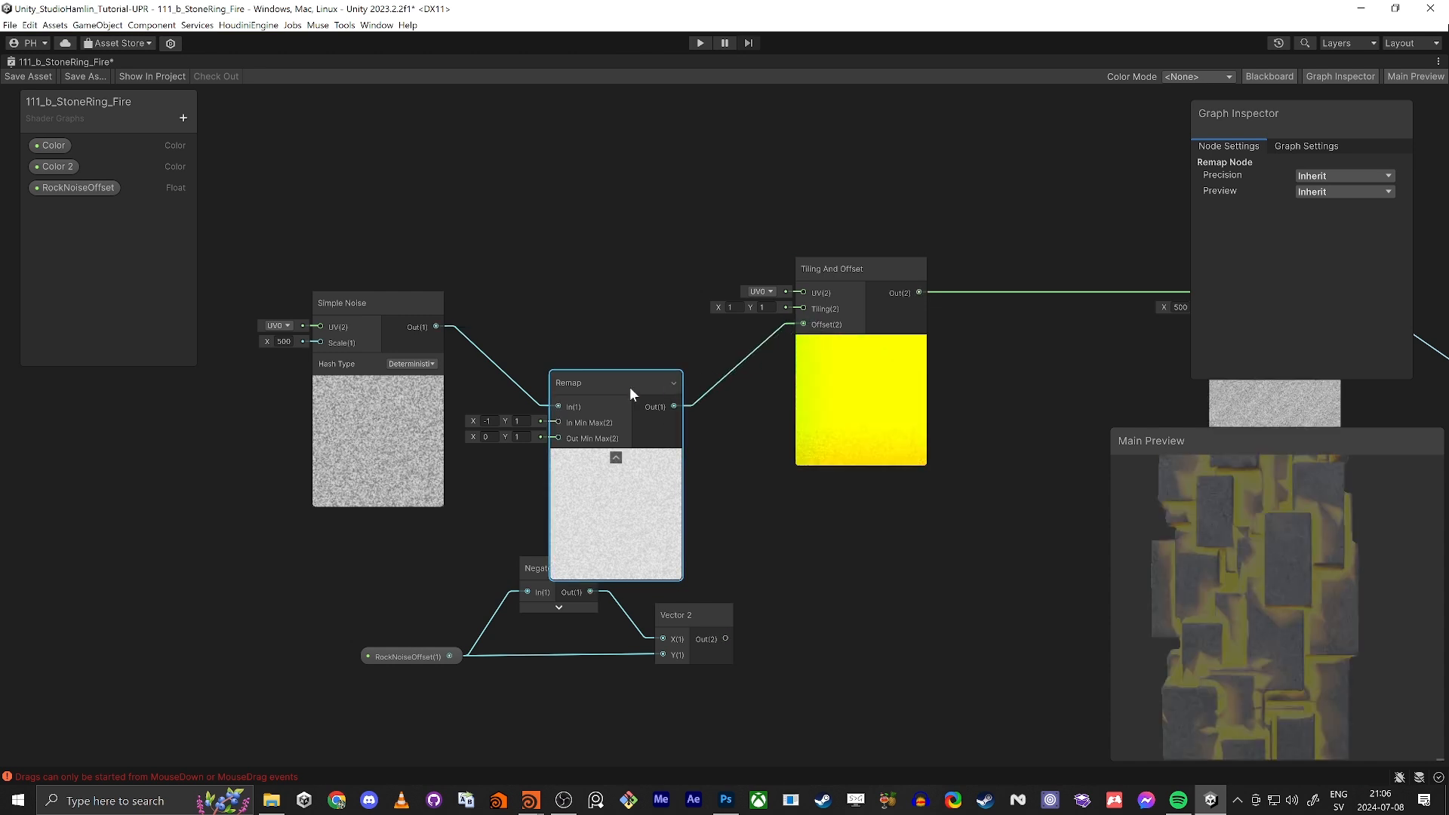
{"action": "left_click_drag", "start_coordinate": [629, 386], "coordinate": [653, 333]}
Set the Remap's In Min Max X to 0 and connect the Vector 2 output to its Out Min Max.
{"action": "left_click", "coordinate": [523, 369]}
{"action": "type", "text": "0"}
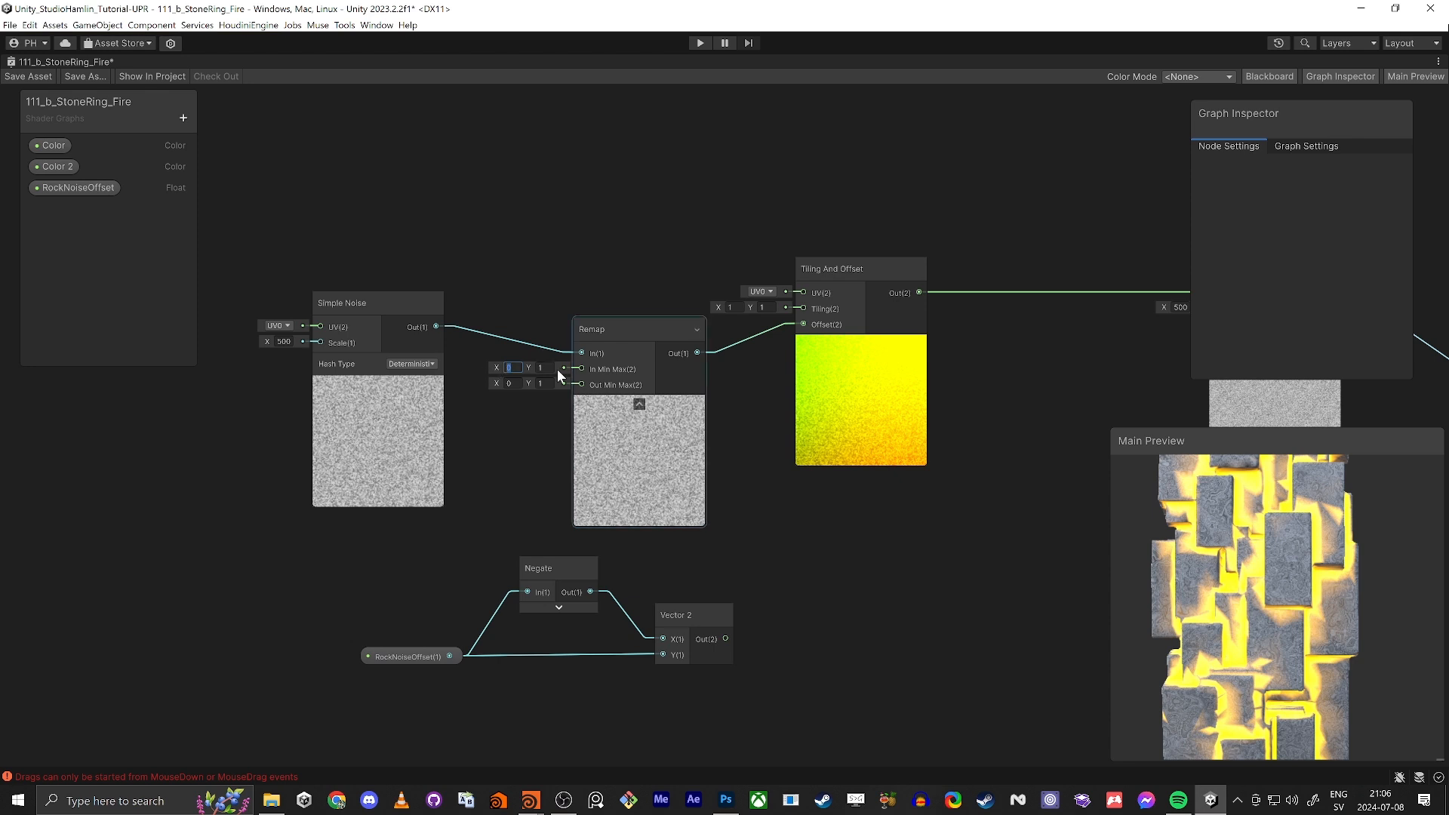
{"action": "left_click_drag", "start_coordinate": [375, 601], "coordinate": [581, 384]}
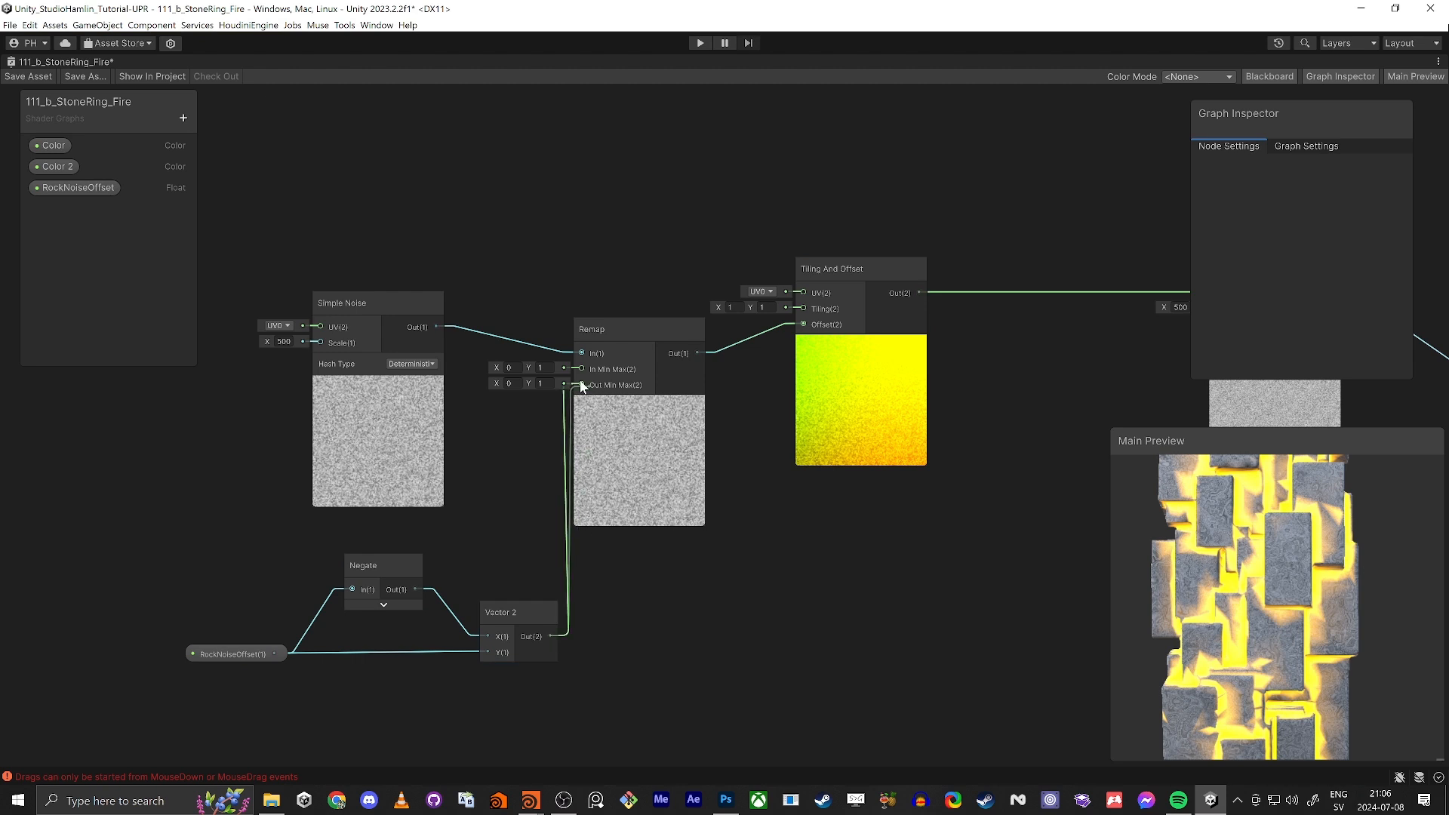
Set the RockNoiseOffset default to 0.01 and check the rock surface in the main preview.
{"action": "left_click", "coordinate": [75, 188]}
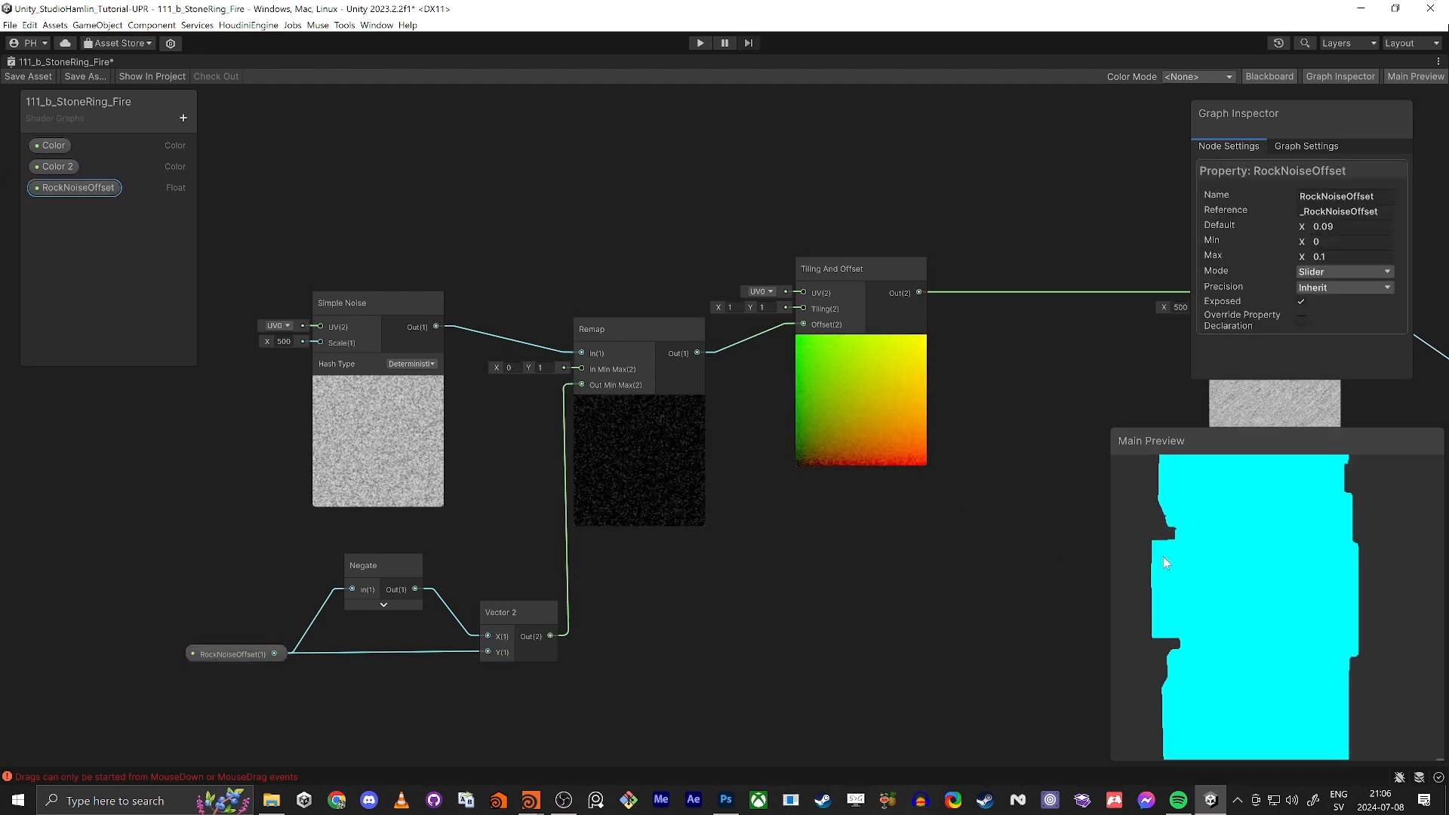
{"action": "left_click_drag", "start_coordinate": [1174, 596], "coordinate": [1203, 562]}
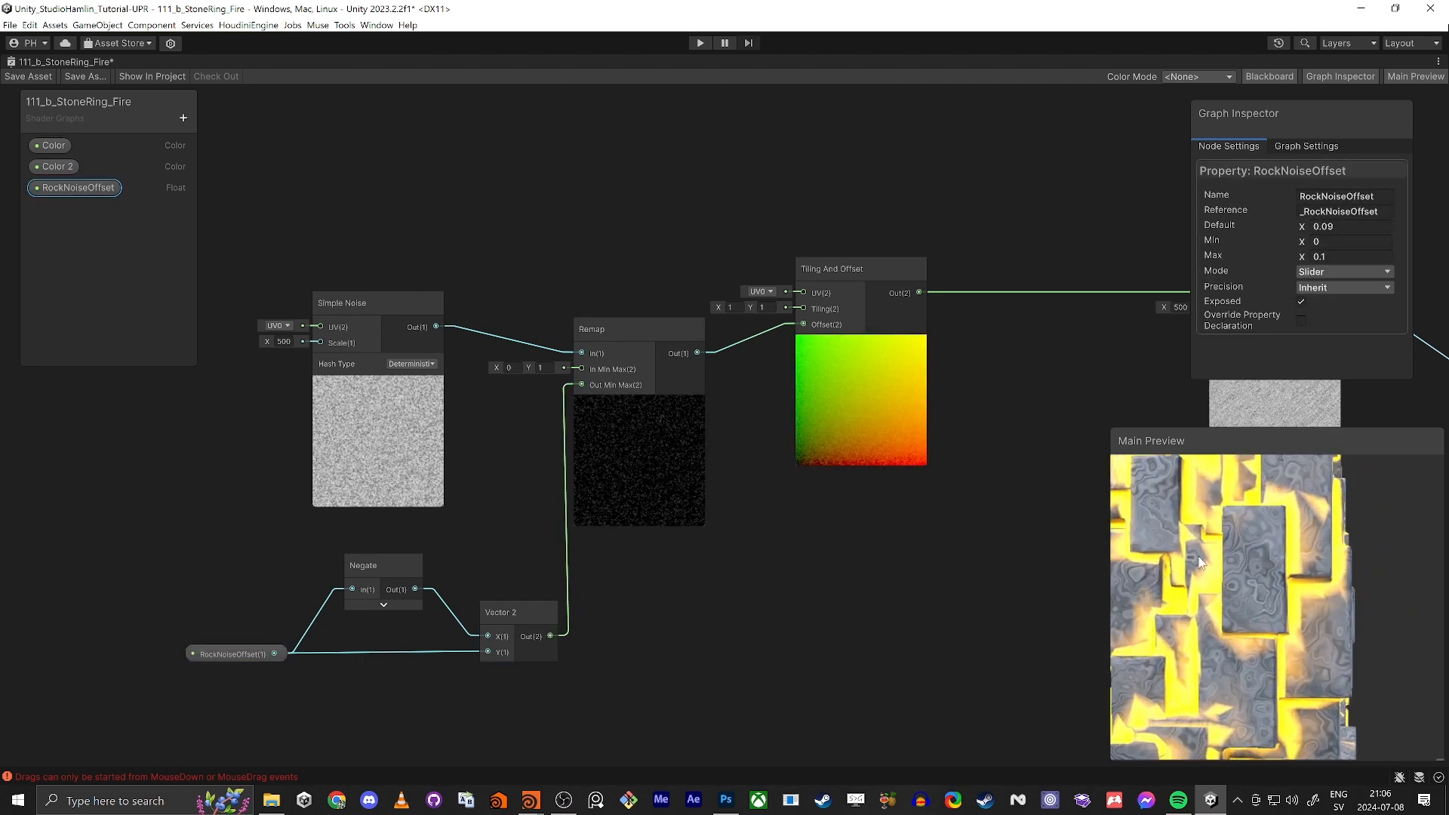
{"action": "left_click", "coordinate": [1351, 226]}
{"action": "type", "text": "1"}
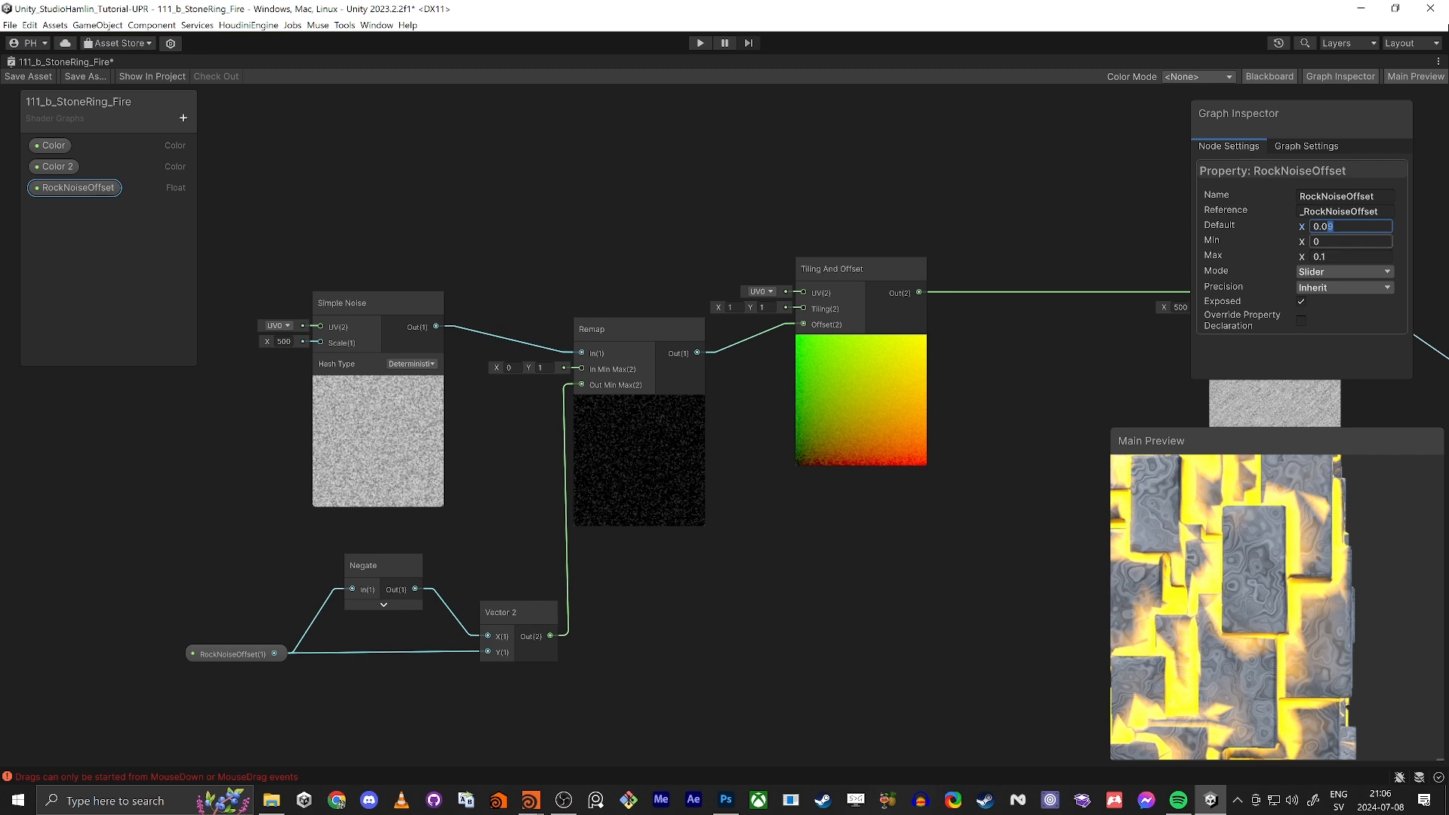
{"action": "key", "text": "Return"}
{"action": "mouse_move", "coordinate": [1252, 623]}
{"action": "left_mouse_down"}
{"action": "mouse_move", "coordinate": [1257, 539]}
{"action": "mouse_move", "coordinate": [1238, 591]}
{"action": "mouse_move", "coordinate": [1255, 576]}
{"action": "mouse_move", "coordinate": [1254, 603]}
{"action": "left_mouse_up"}
{"action": "left_click_drag", "start_coordinate": [1249, 615], "coordinate": [1287, 551]}
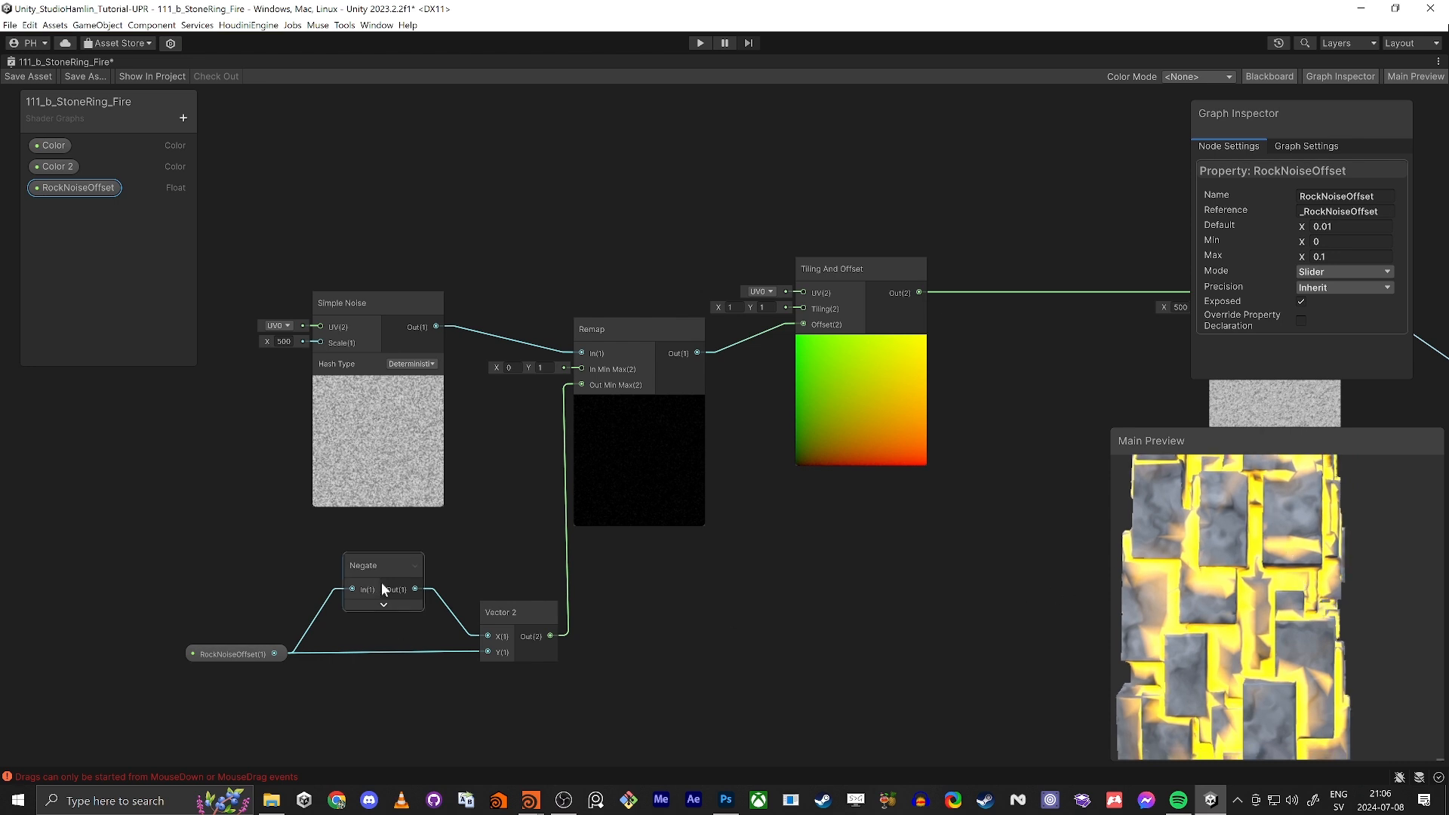
Move the second Simple Noise closer to Tiling And Offset and connect its output to a new Remap node.
{"action": "scroll", "coordinate": [912, 632], "scroll_direction": "down", "scroll_amount": 2}
{"action": "middle_click_drag", "start_coordinate": [913, 640], "coordinate": [779, 534]}
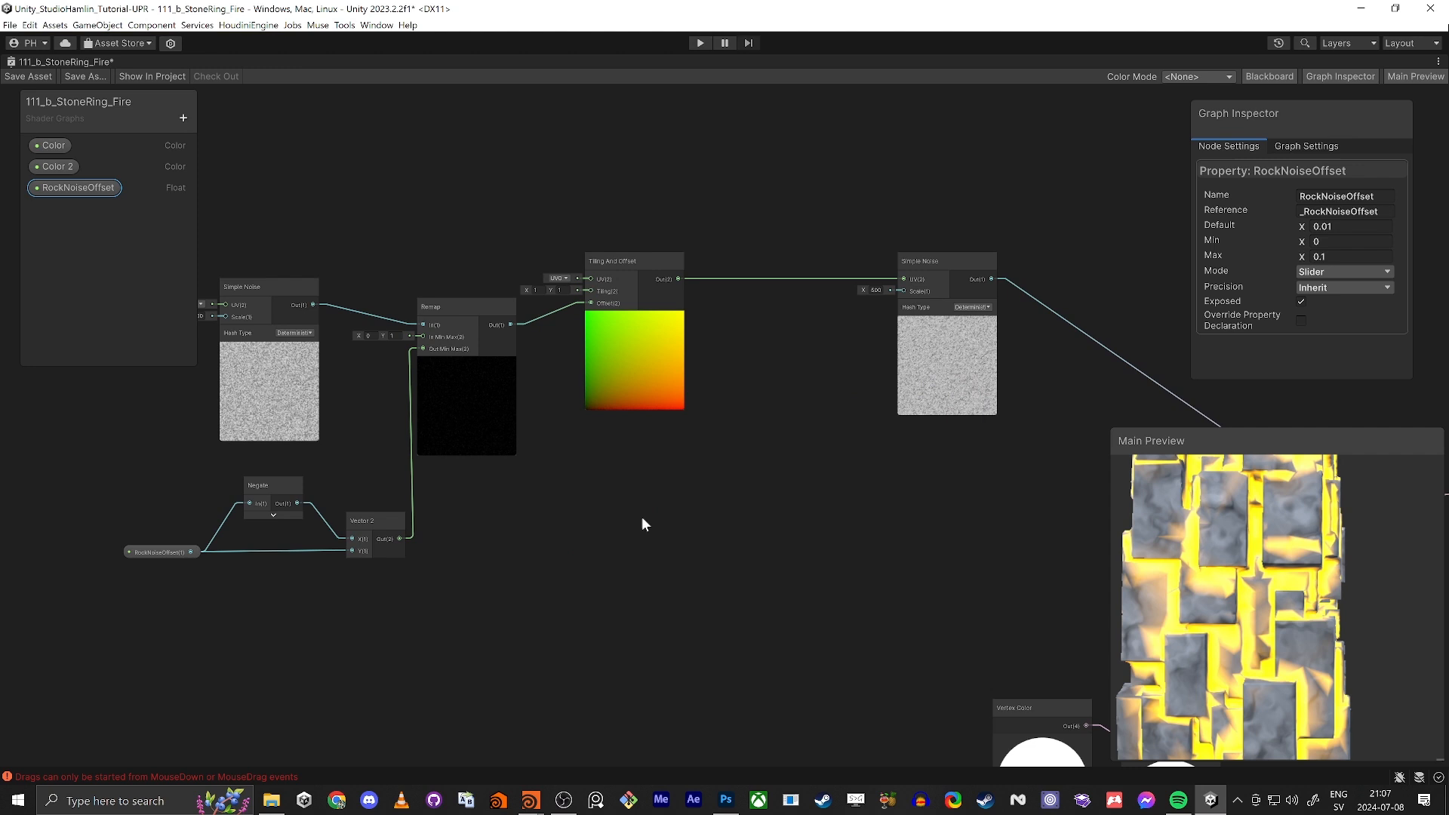
{"action": "left_click_drag", "start_coordinate": [969, 263], "coordinate": [869, 270]}
{"action": "left_click", "coordinate": [963, 270]}
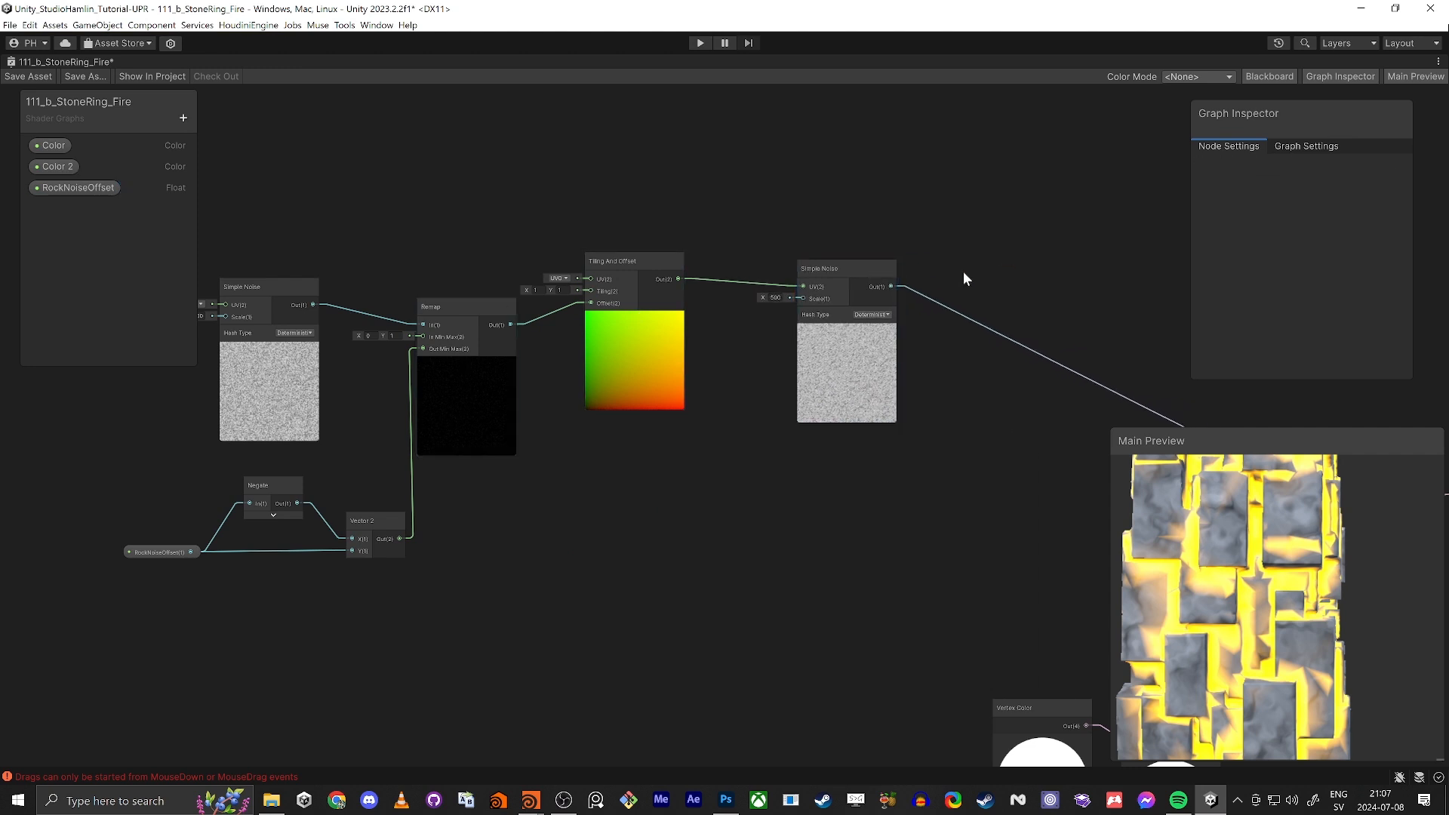
{"action": "key", "text": "space"}
{"action": "type", "text": "remap"}
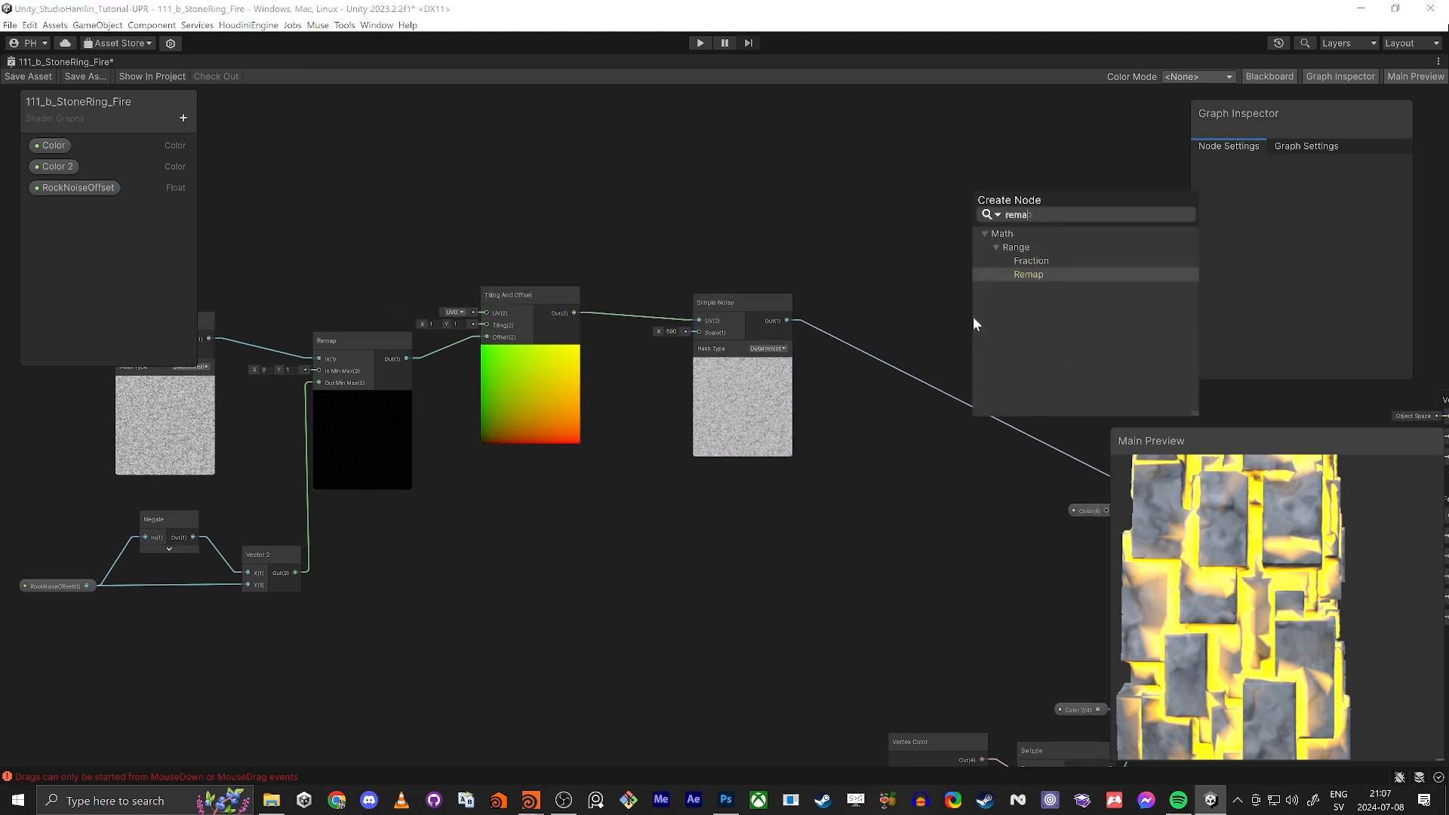
{"action": "key", "text": "Return"}
{"action": "scroll", "coordinate": [928, 344], "scroll_direction": "up", "scroll_amount": 3}
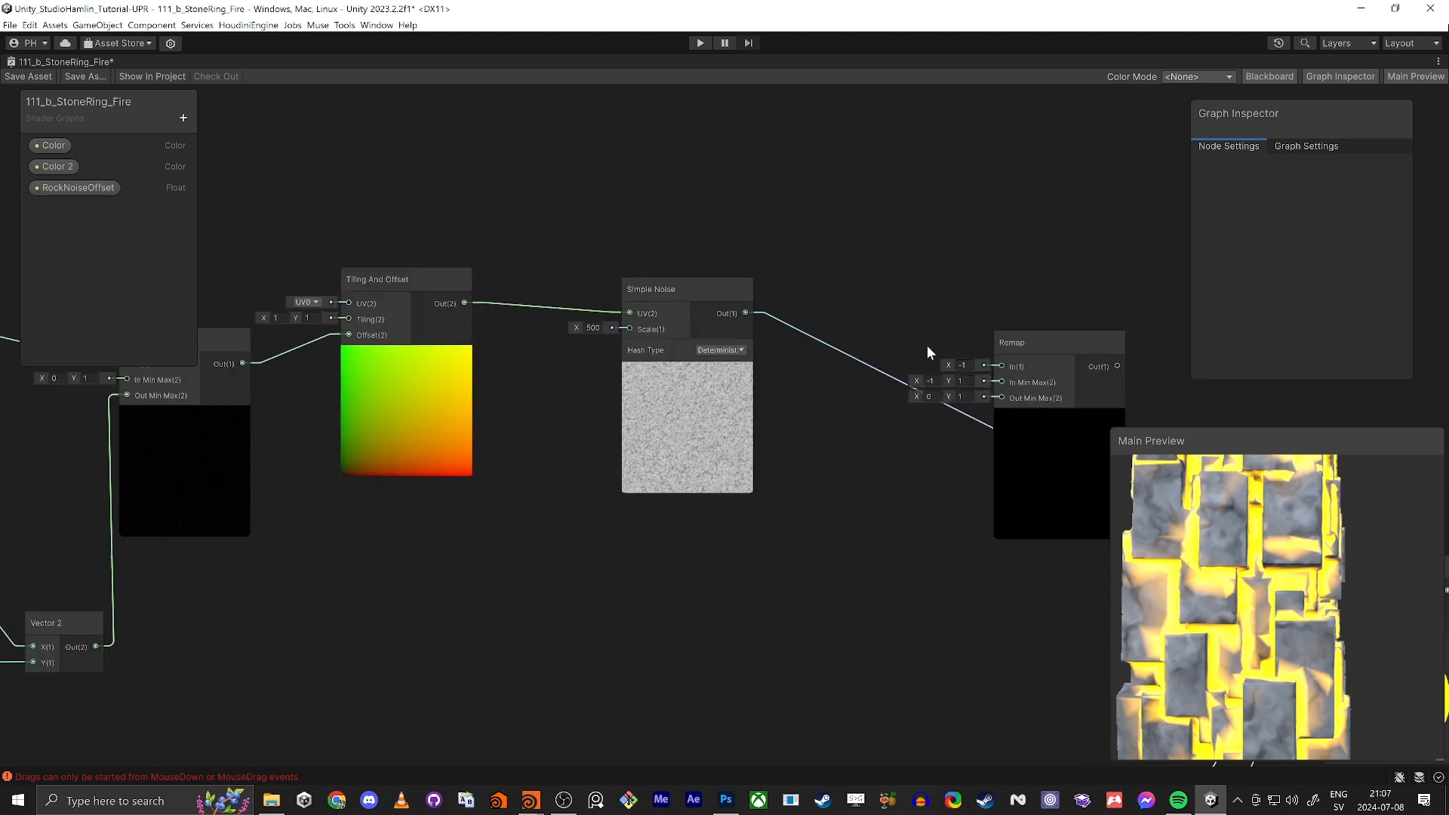
{"action": "left_click_drag", "start_coordinate": [1008, 364], "coordinate": [745, 311]}
Connect the new Remap's output to input A of the Lerp and place the Remap closer to the Simple Noise.
{"action": "middle_click_drag", "start_coordinate": [888, 474], "coordinate": [695, 388]}
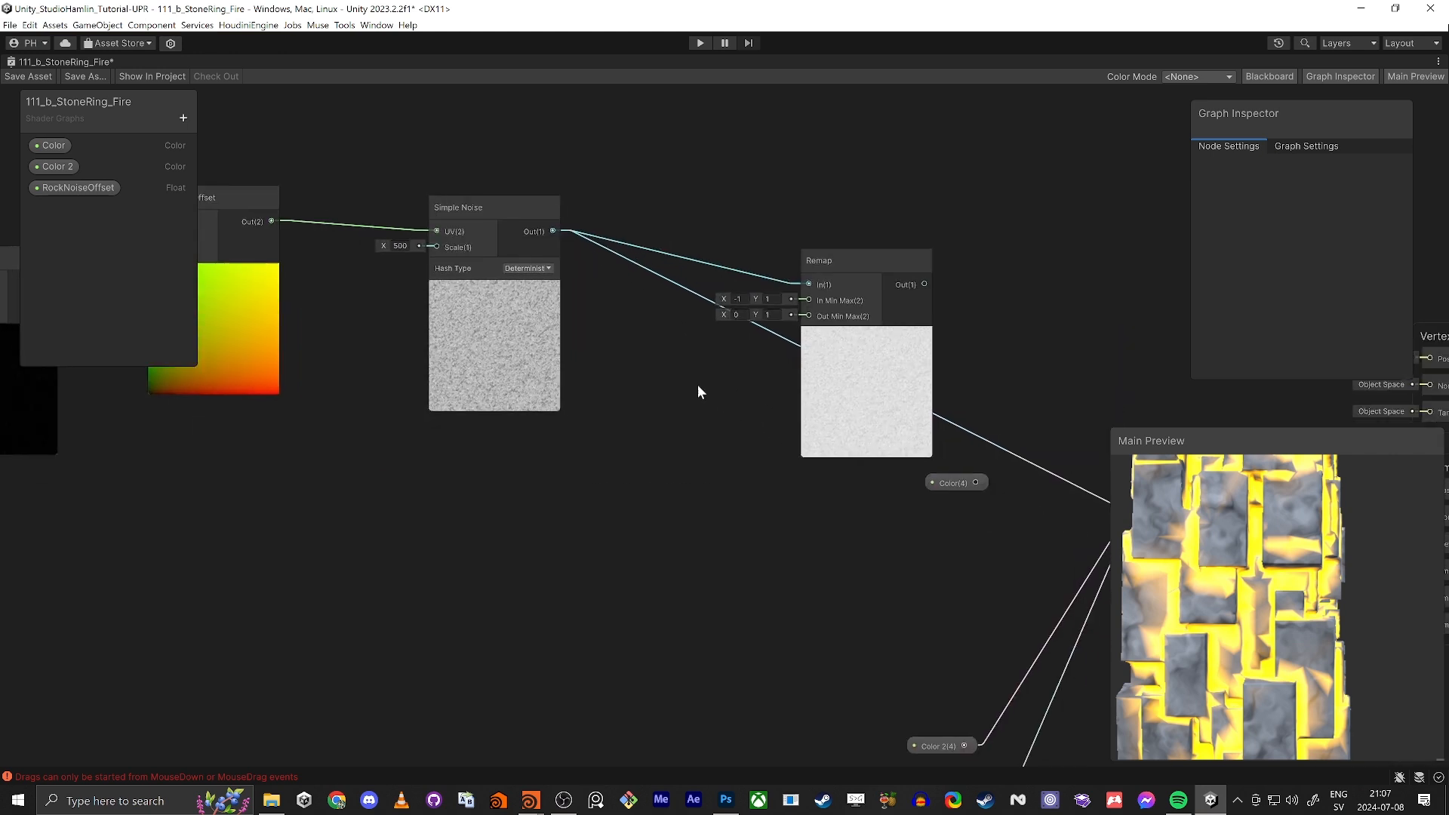
{"action": "middle_click_drag", "start_coordinate": [928, 275], "coordinate": [810, 278]}
{"action": "left_click_drag", "start_coordinate": [822, 275], "coordinate": [1040, 504]}
{"action": "left_click_drag", "start_coordinate": [738, 253], "coordinate": [655, 207]}
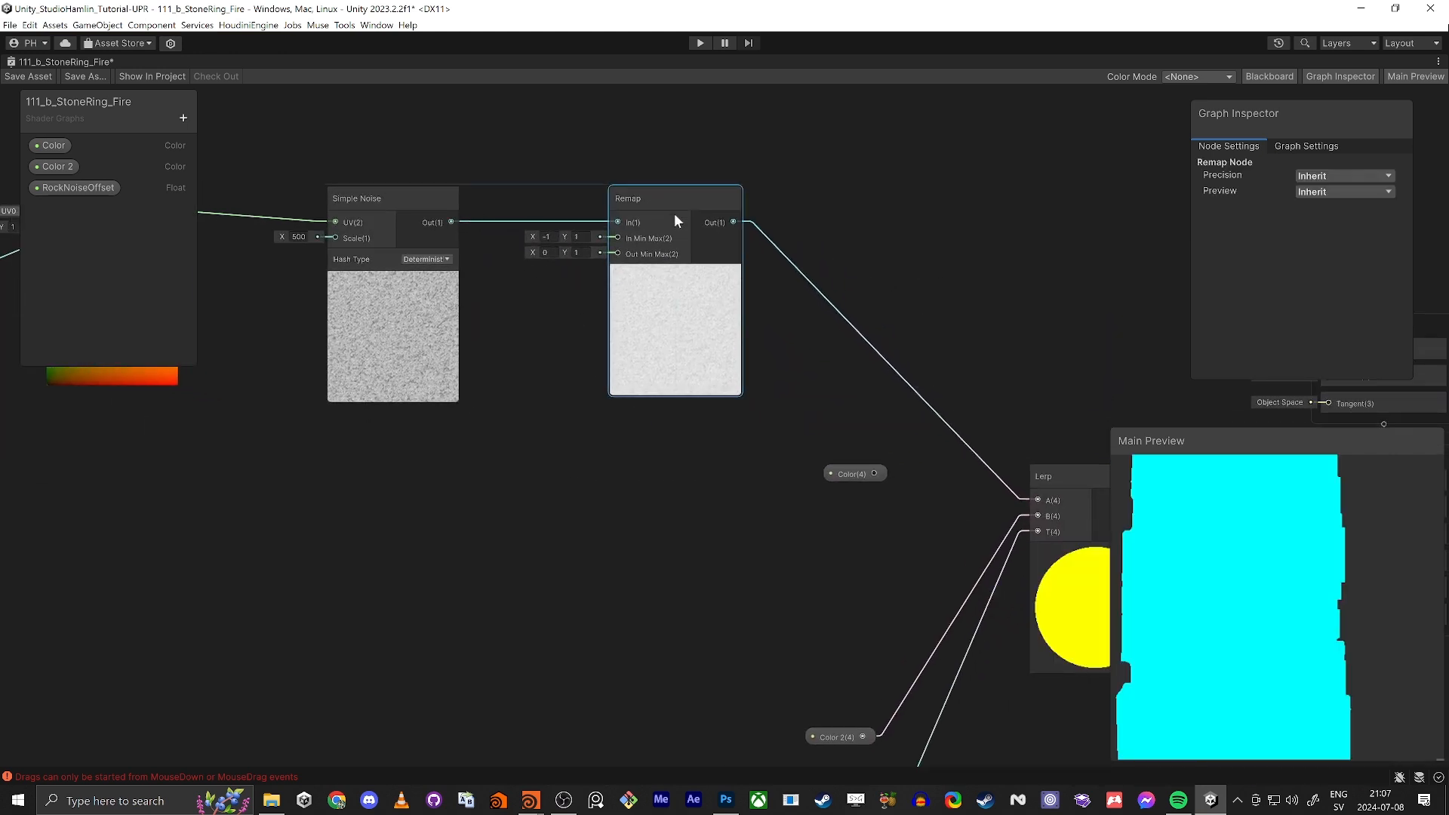
Set the new Remap's In Min Max X to 0 and its Out Min Max X to 0.26.
{"action": "left_click", "coordinate": [534, 247]}
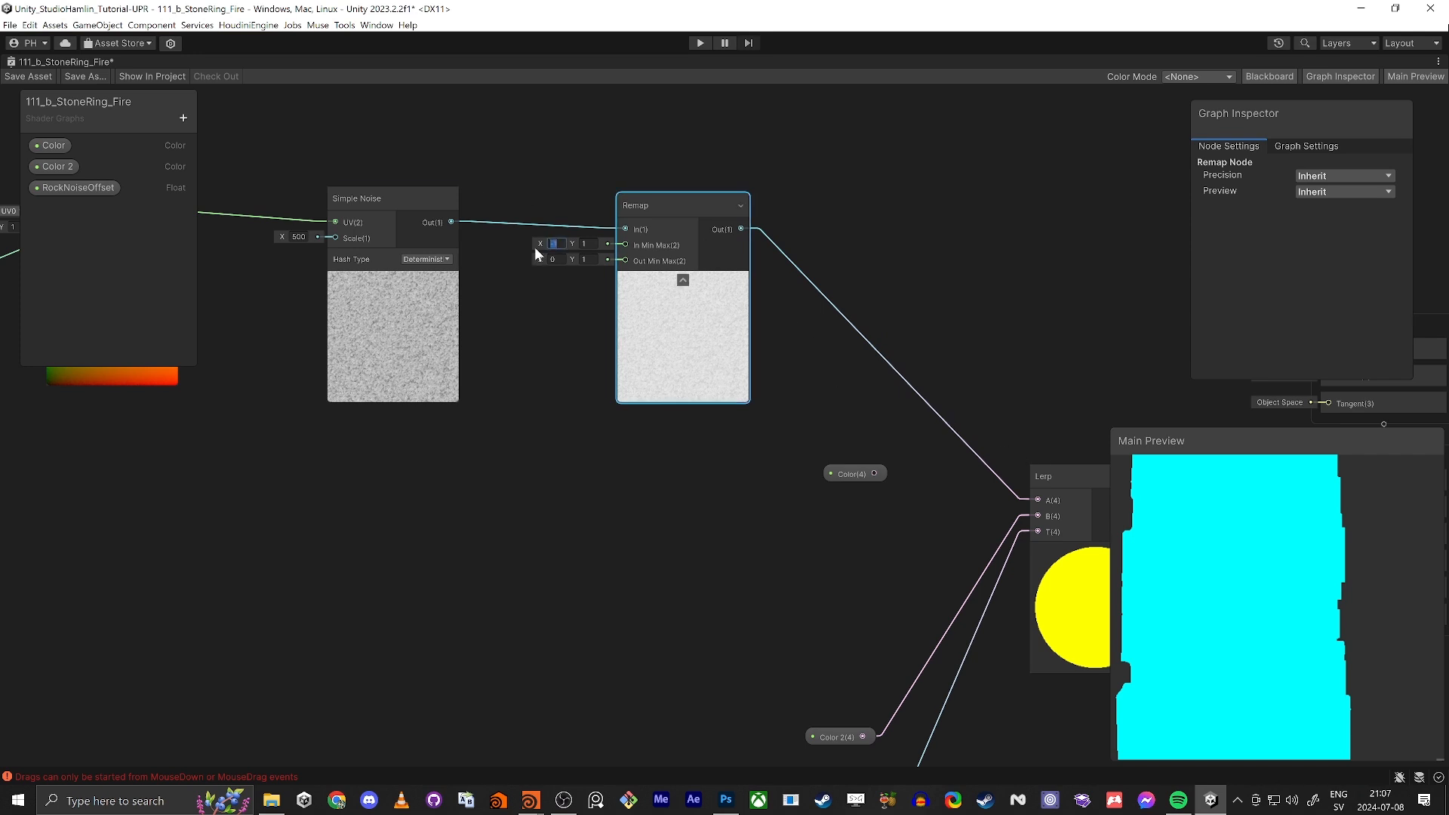
{"action": "type", "text": "0"}
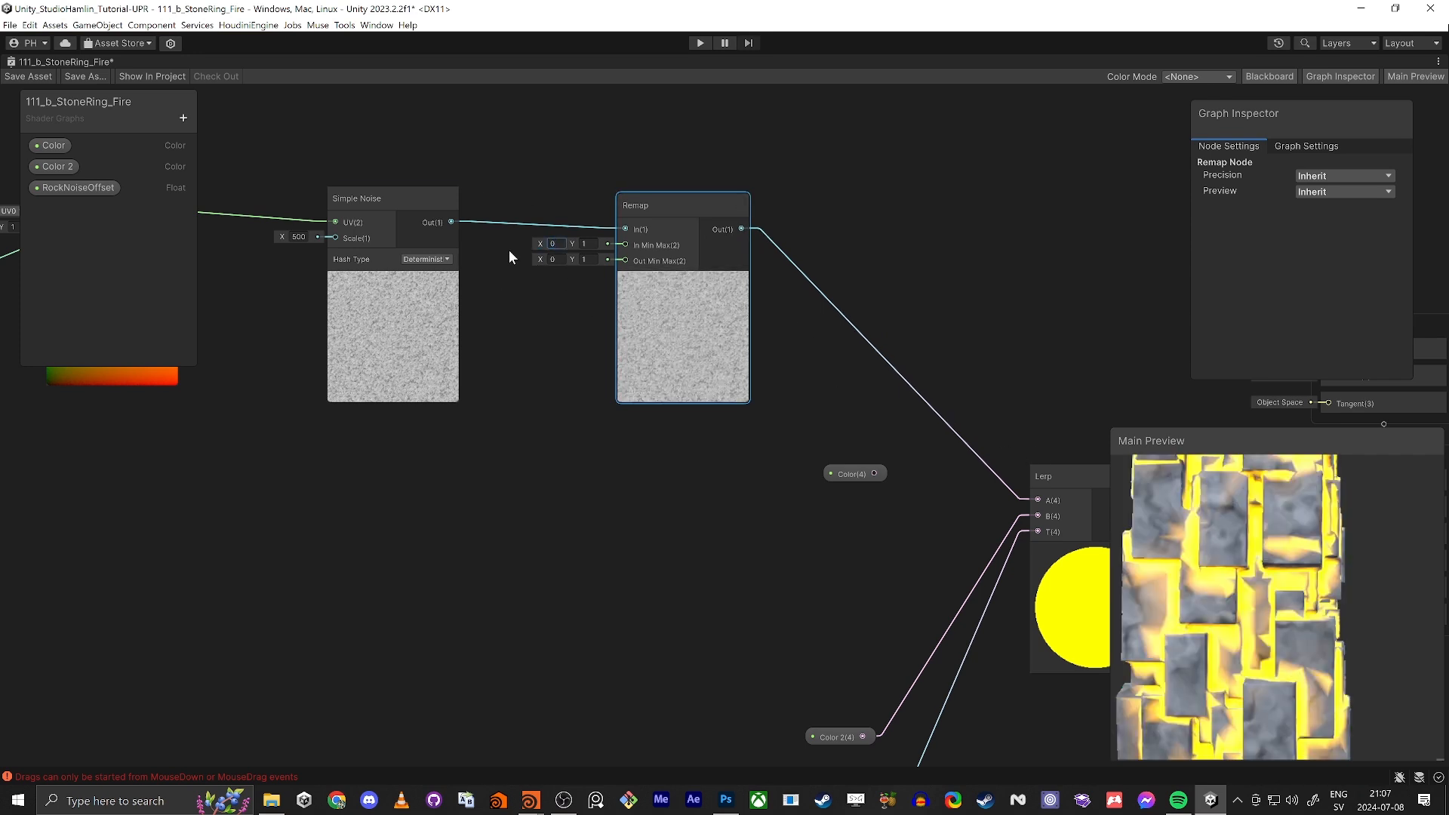
{"action": "left_click_drag", "start_coordinate": [540, 260], "coordinate": [551, 265]}
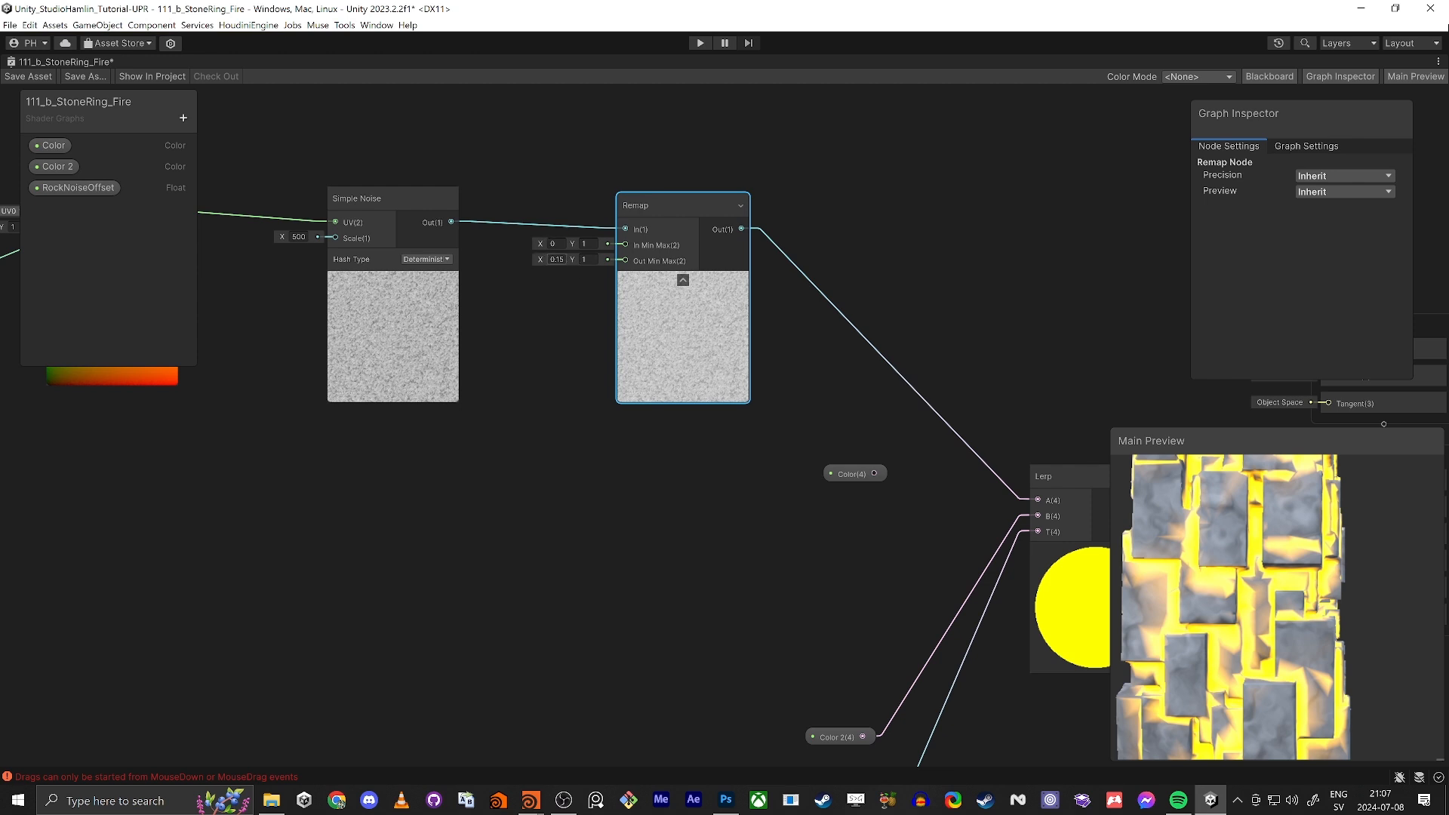
{"action": "left_click", "coordinate": [556, 259]}
{"action": "type", "text": "0"}
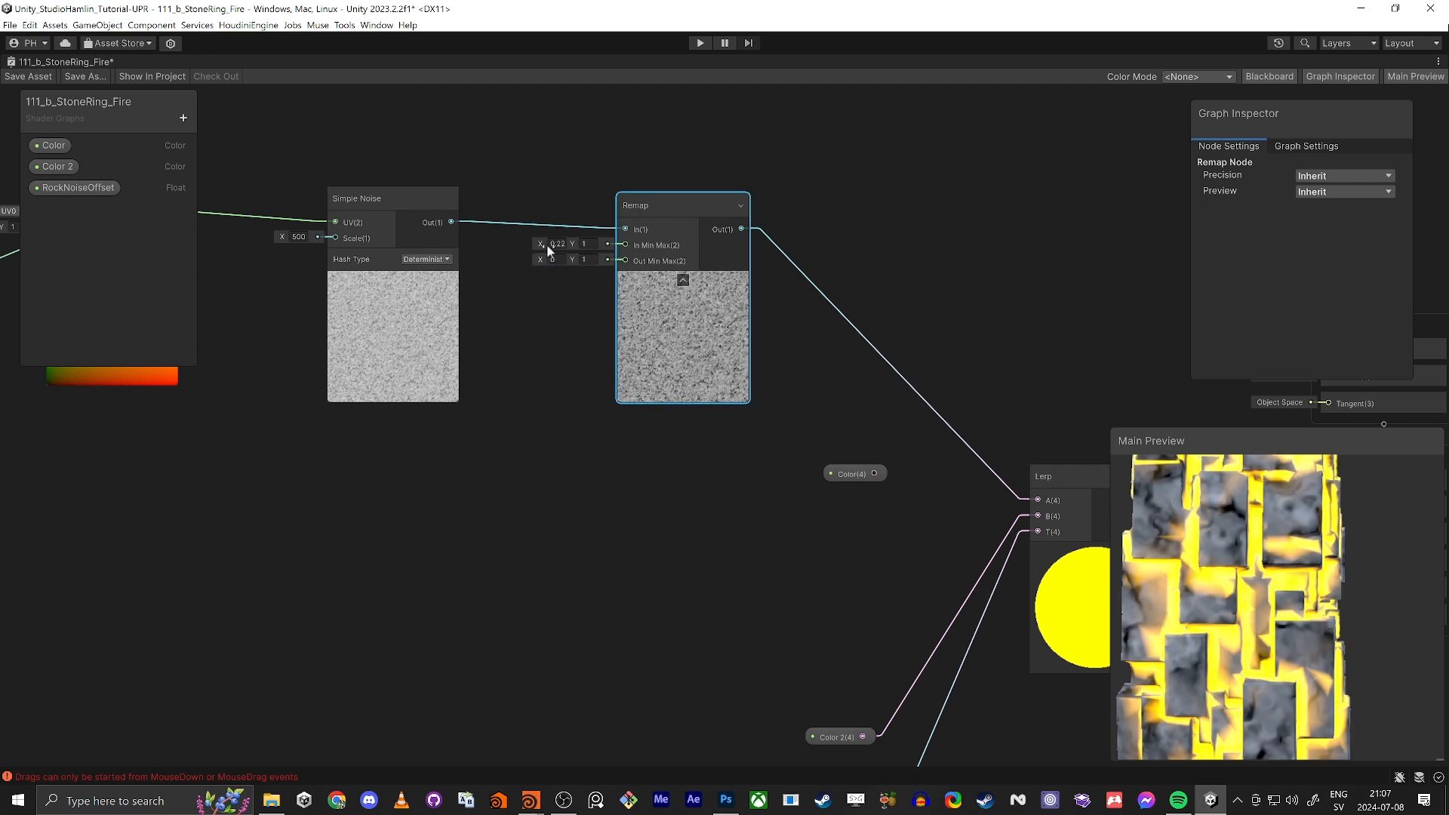
{"action": "left_click", "coordinate": [536, 257]}
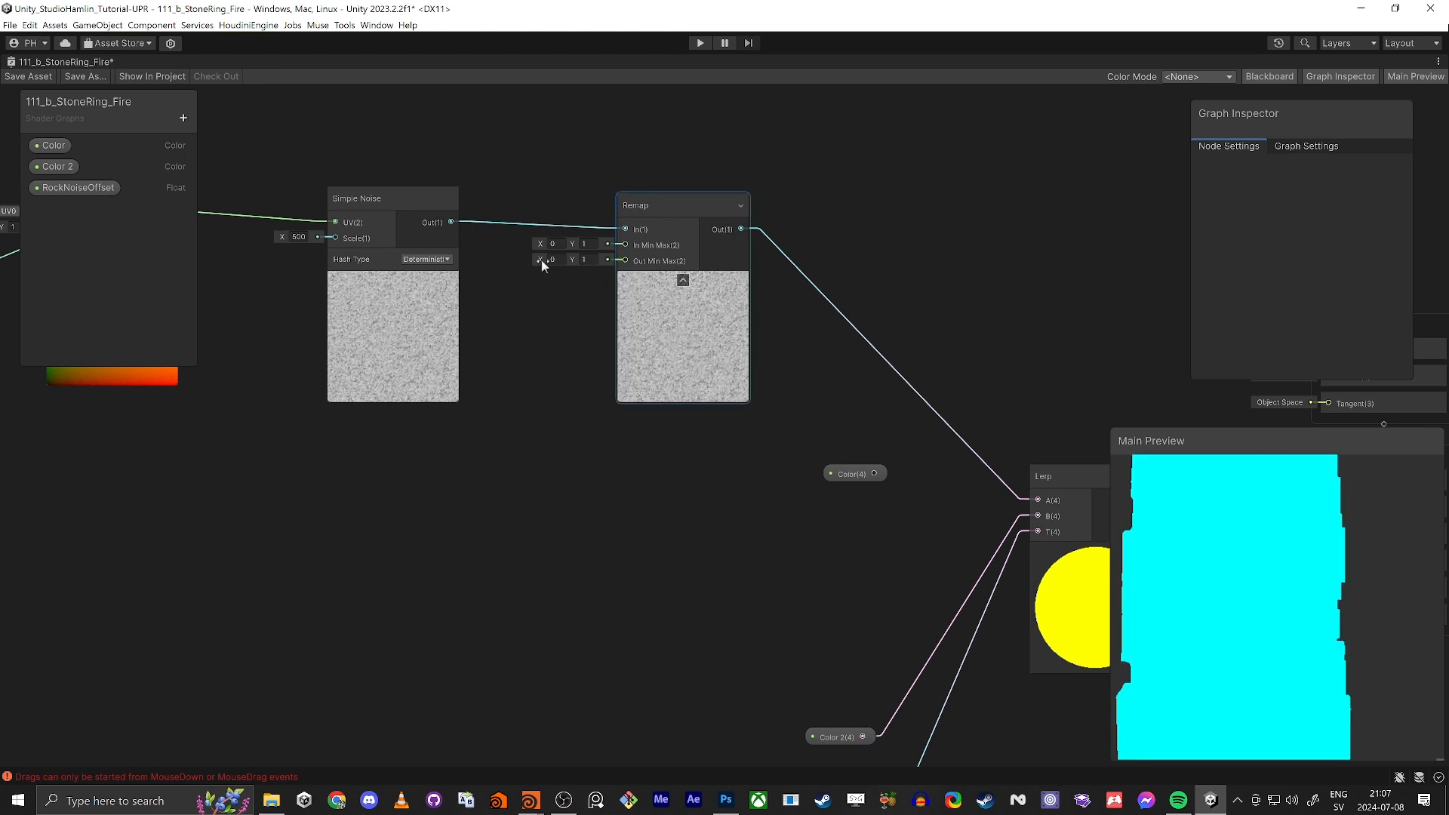
{"action": "left_click_drag", "start_coordinate": [541, 259], "coordinate": [550, 261]}
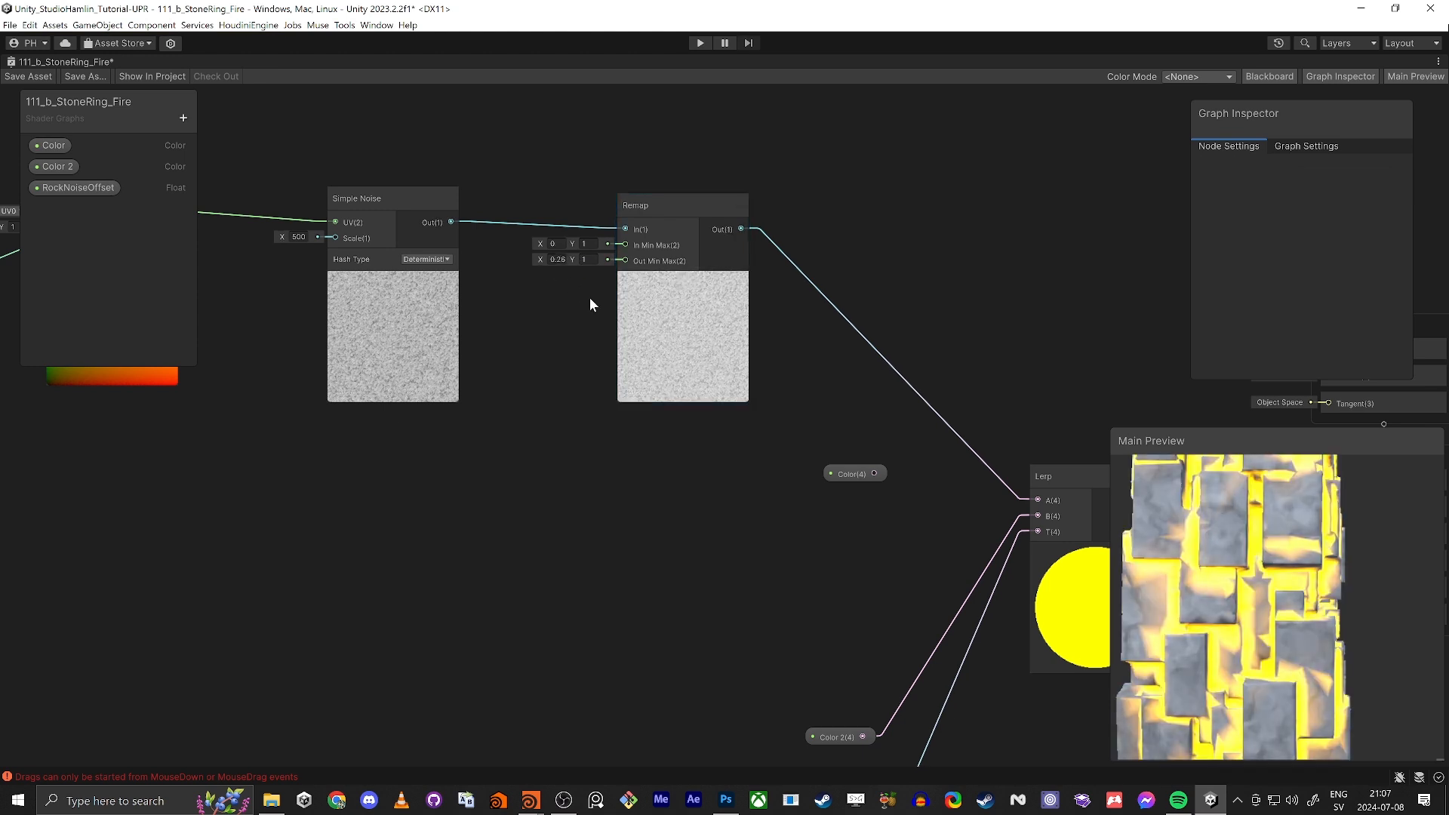
Create a Multiply node with the Remap output in A and the Color property in B.
{"action": "middle_click_drag", "start_coordinate": [786, 509], "coordinate": [713, 468]}
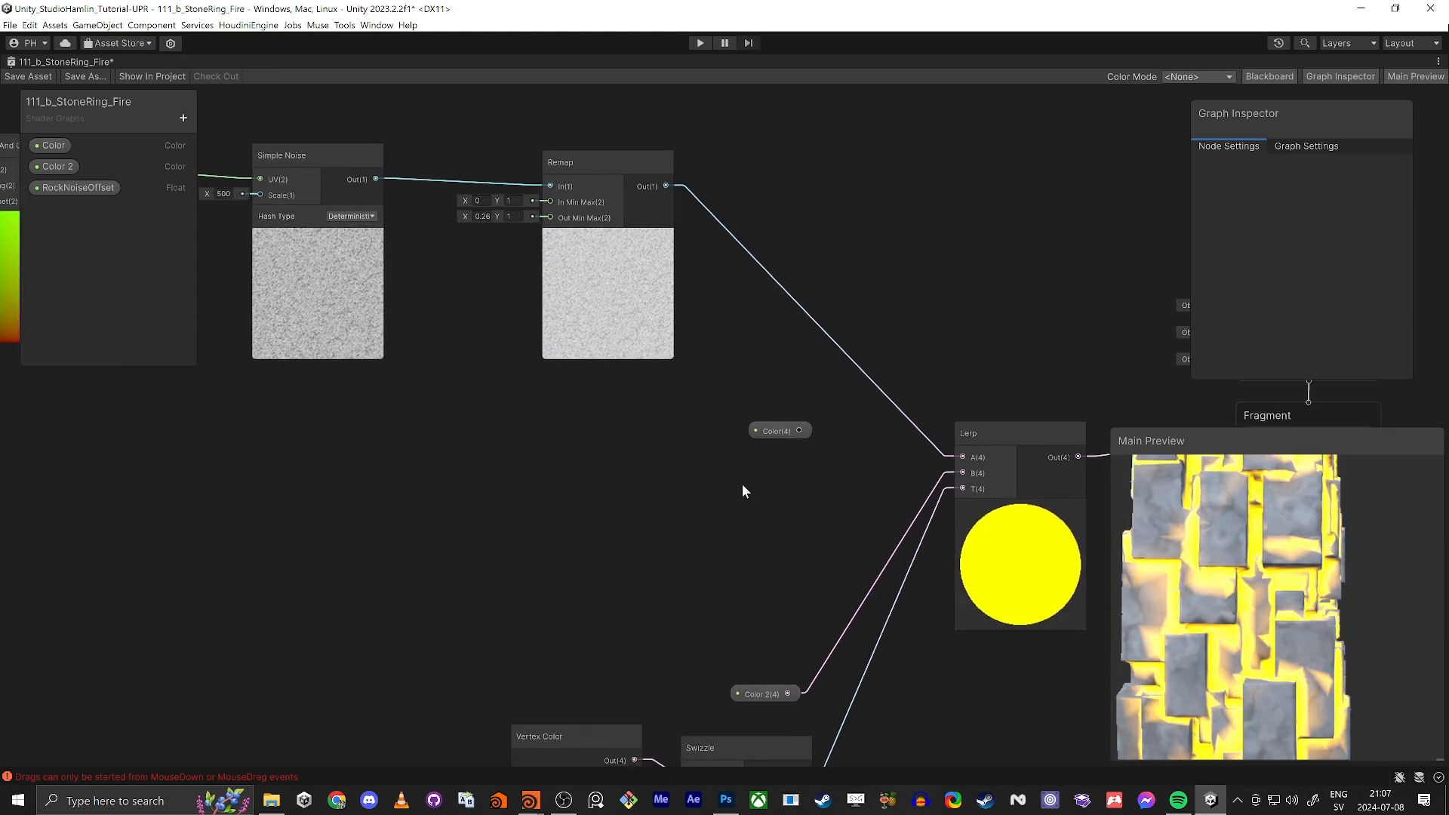
{"action": "left_click_drag", "start_coordinate": [777, 431], "coordinate": [672, 447]}
{"action": "key", "text": "space"}
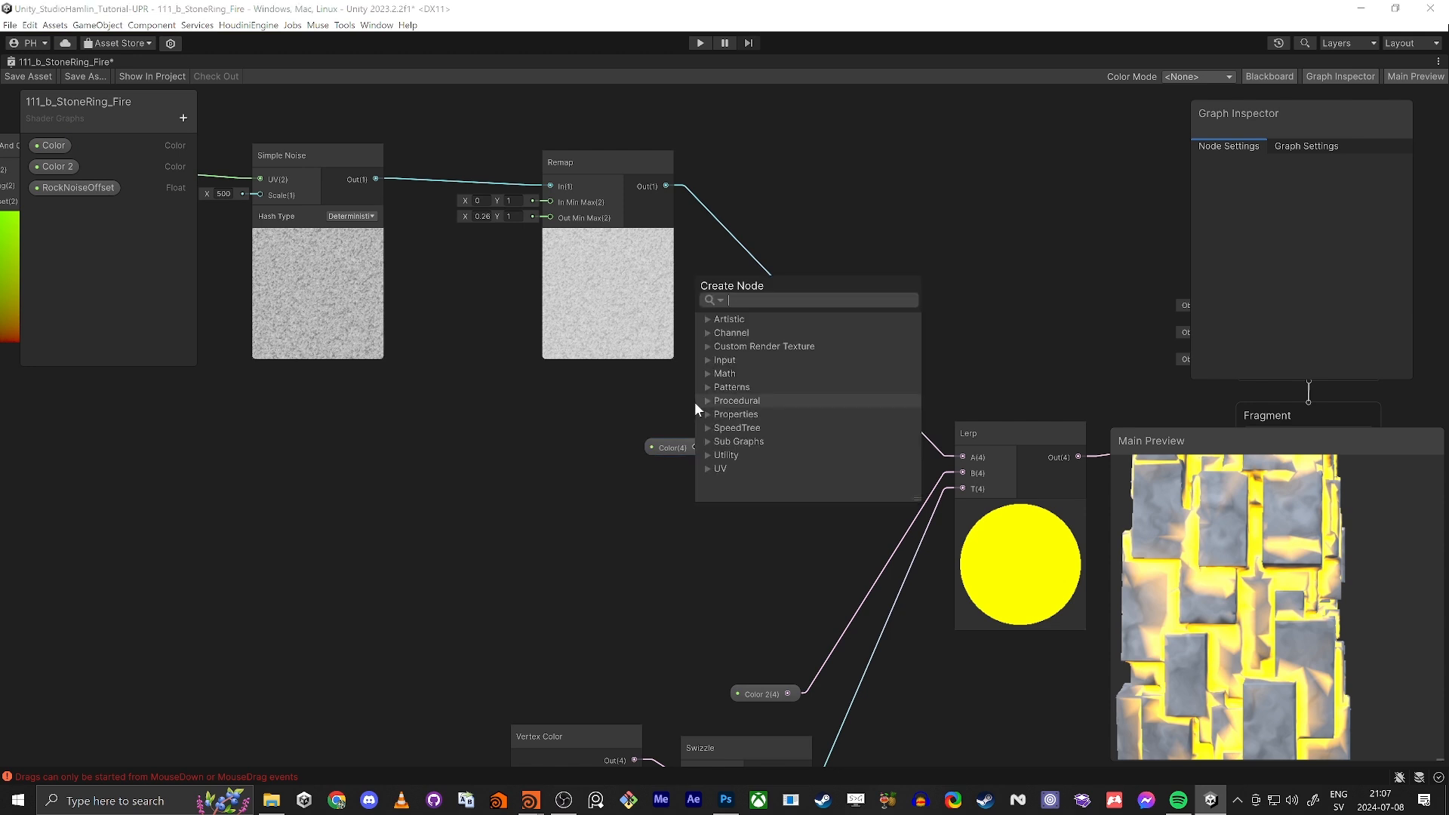
{"action": "type", "text": "mult"}
{"action": "key", "text": "Return"}
{"action": "left_click", "coordinate": [559, 334]}
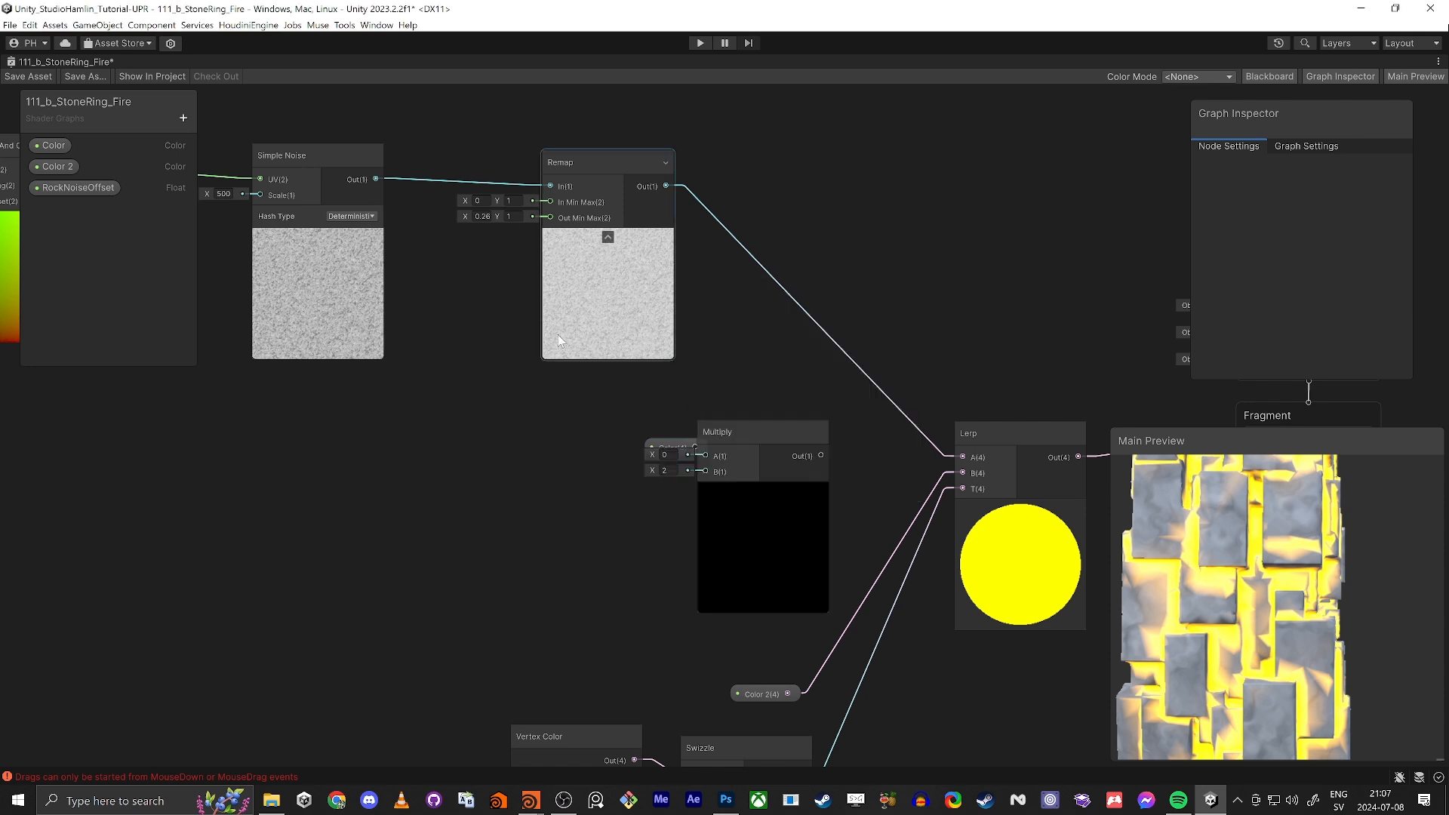
{"action": "left_click_drag", "start_coordinate": [666, 185], "coordinate": [788, 409]}
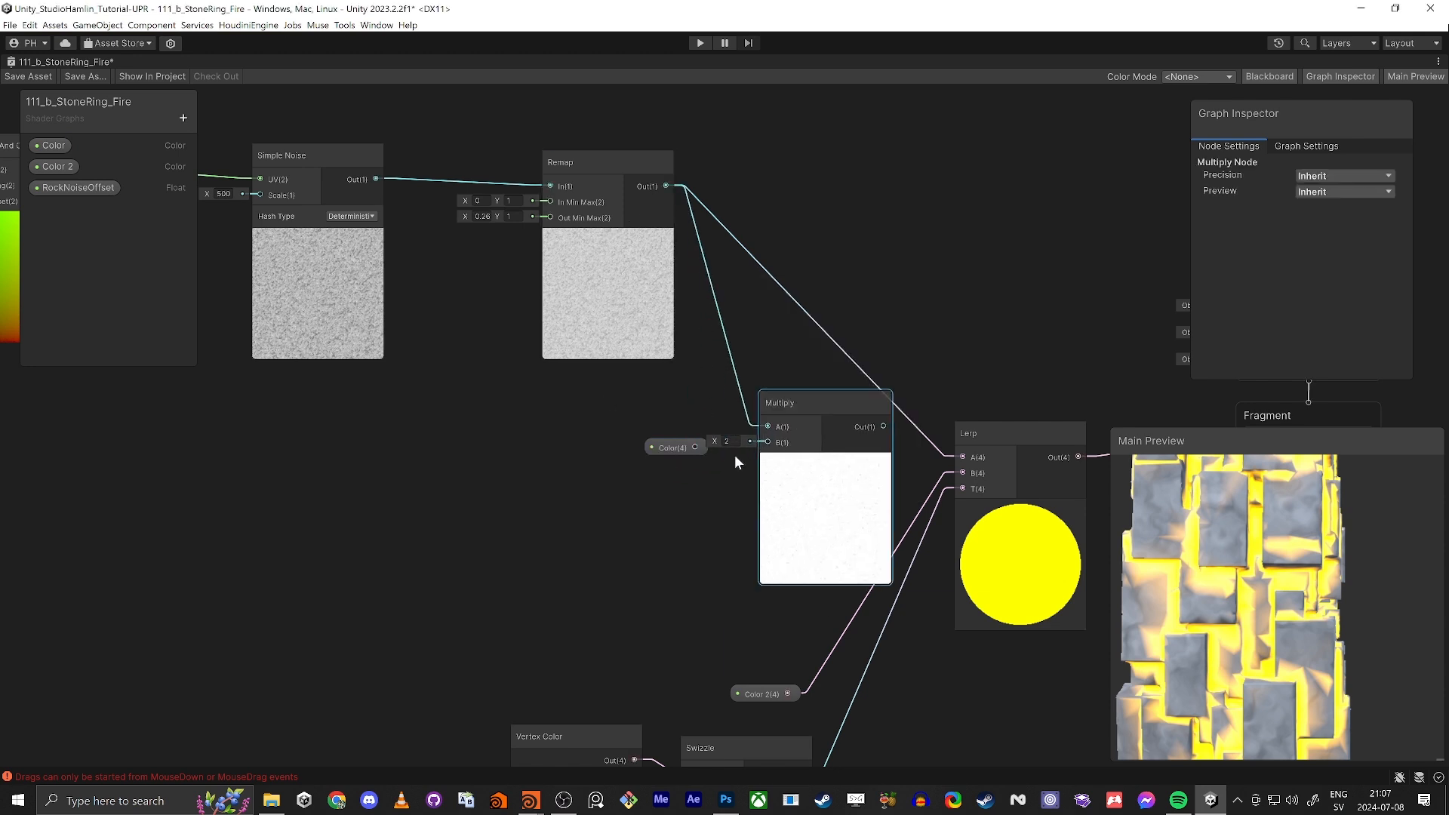
{"action": "left_click_drag", "start_coordinate": [683, 449], "coordinate": [770, 442]}
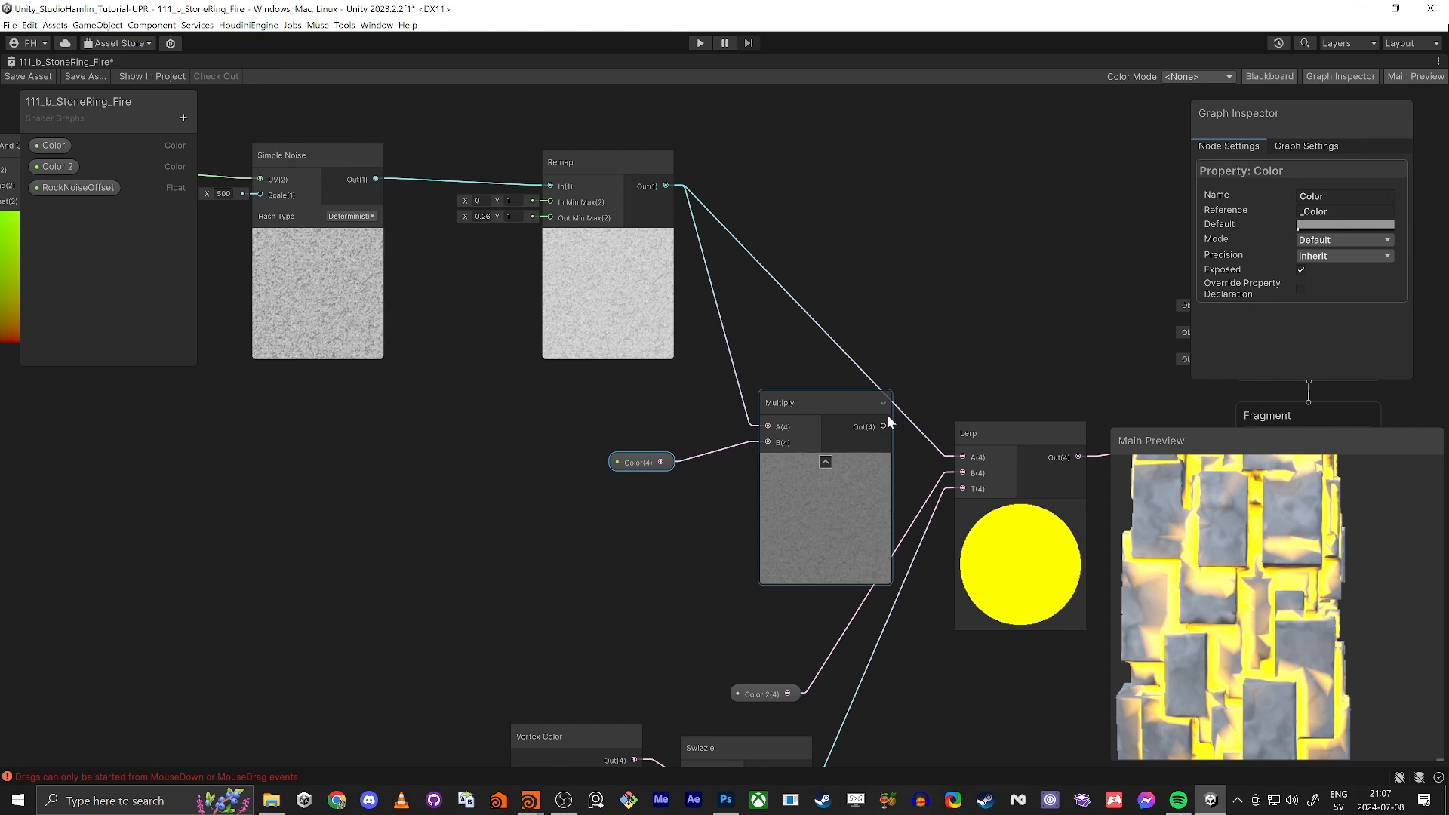
Connect the Multiply output to input A of the Lerp and move the Multiply and Color nodes up beside the Remap.
{"action": "left_click_drag", "start_coordinate": [884, 426], "coordinate": [963, 457]}
{"action": "left_click_drag", "start_coordinate": [850, 406], "coordinate": [867, 262]}
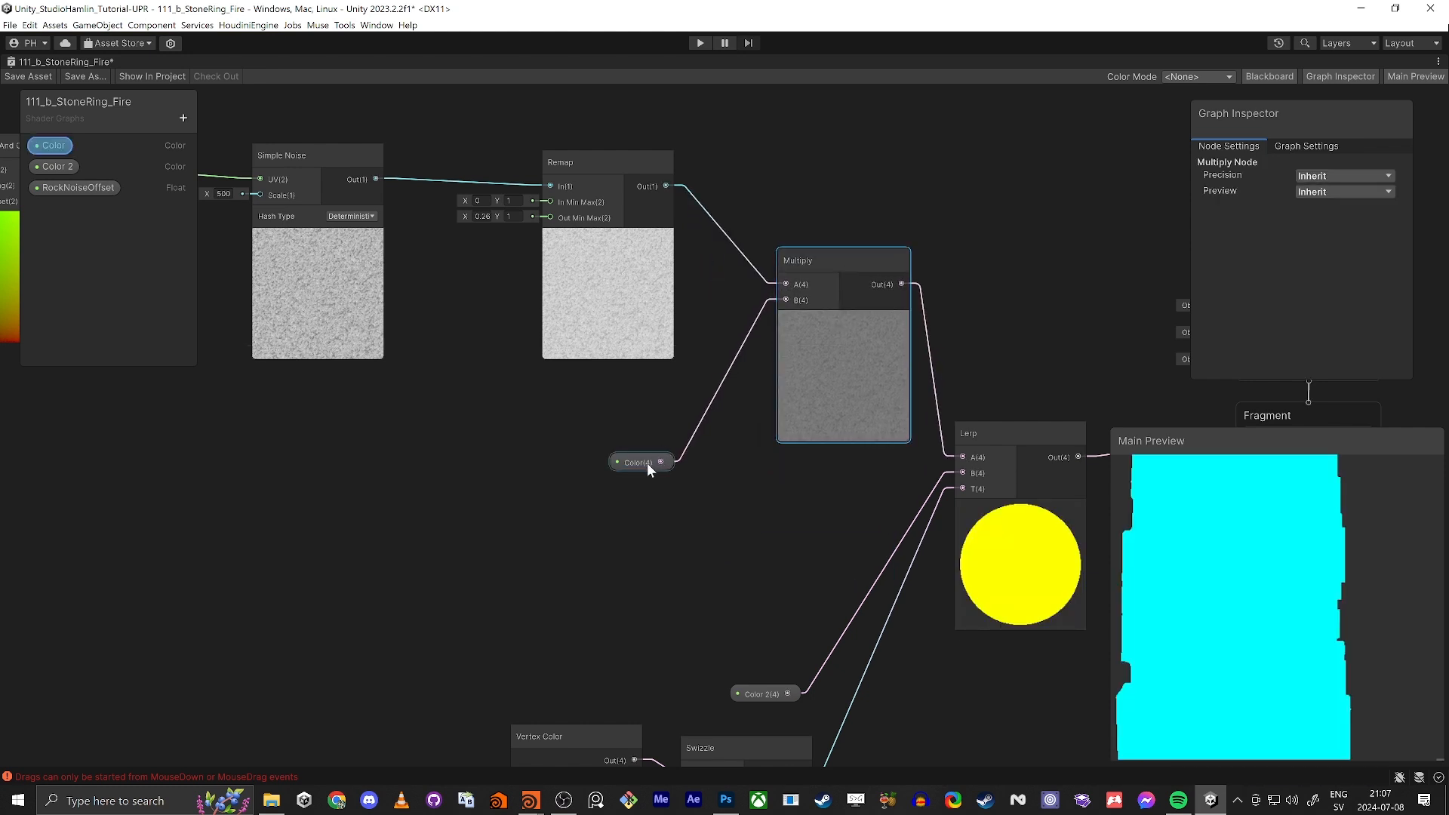
{"action": "left_click_drag", "start_coordinate": [646, 464], "coordinate": [648, 414]}
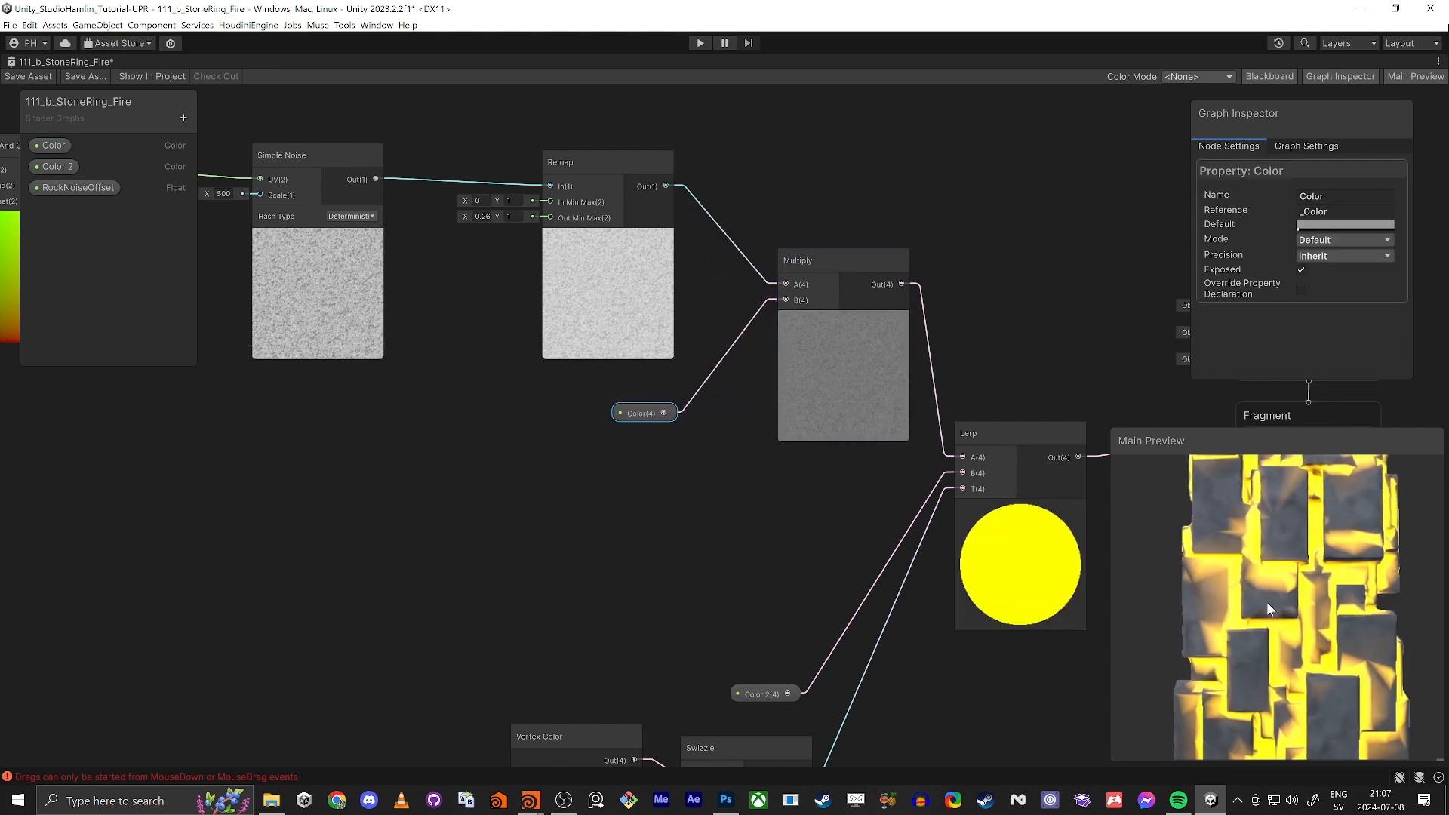
Lighten the Color property's default to a light grey and check the rock surface in the main preview.
{"action": "left_click", "coordinate": [1338, 224]}
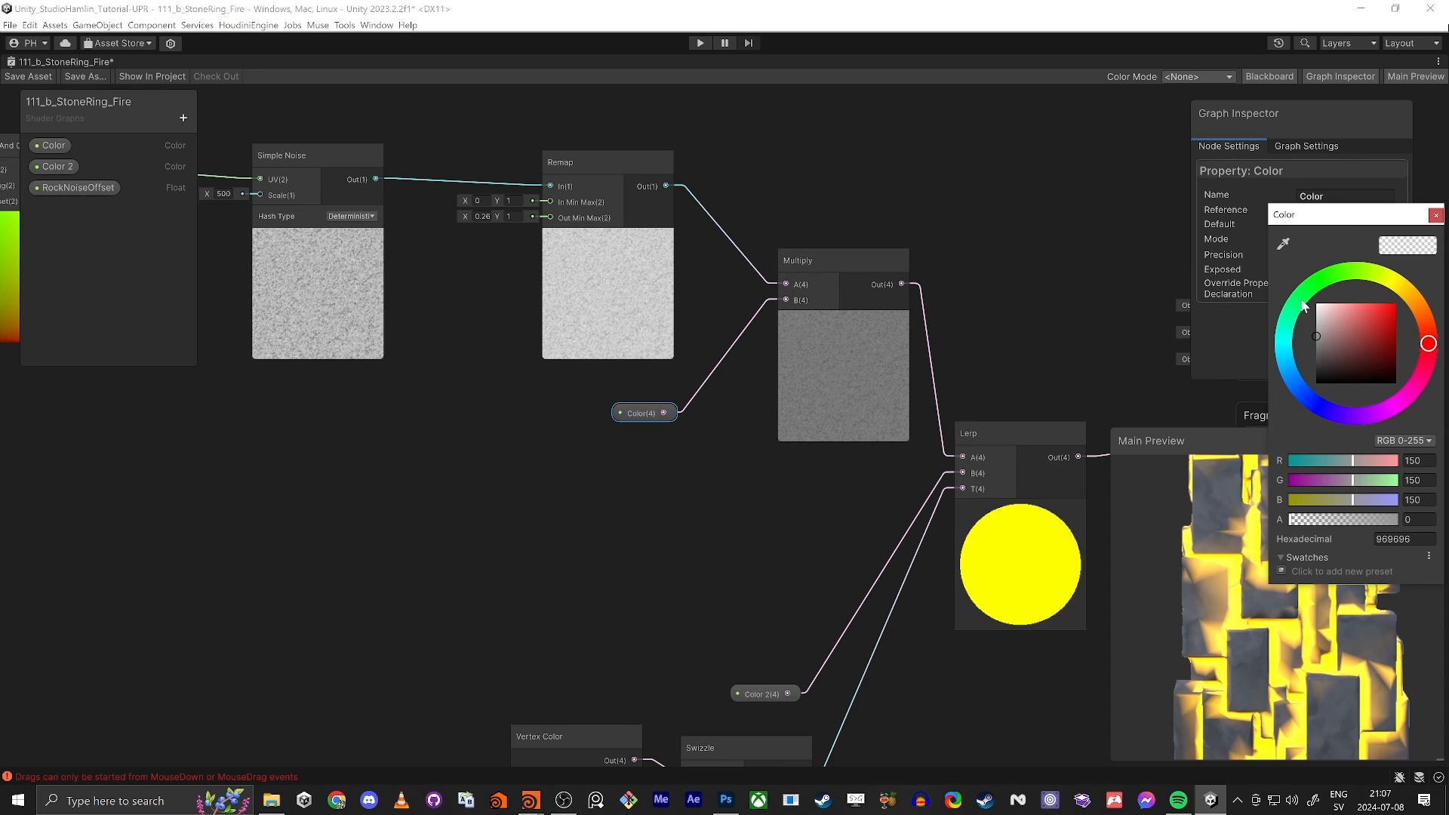
{"action": "left_click_drag", "start_coordinate": [1322, 329], "coordinate": [1303, 316]}
{"action": "left_click_drag", "start_coordinate": [1192, 600], "coordinate": [1251, 616]}
{"action": "scroll", "coordinate": [1224, 608], "scroll_direction": "down", "scroll_amount": 5}
{"action": "scroll", "coordinate": [1225, 608], "scroll_direction": "up", "scroll_amount": 5}
{"action": "scroll", "coordinate": [1225, 608], "scroll_direction": "down", "scroll_amount": 8}
{"action": "scroll", "coordinate": [1225, 608], "scroll_direction": "up", "scroll_amount": 8}
{"action": "scroll", "coordinate": [1225, 608], "scroll_direction": "down", "scroll_amount": 3}
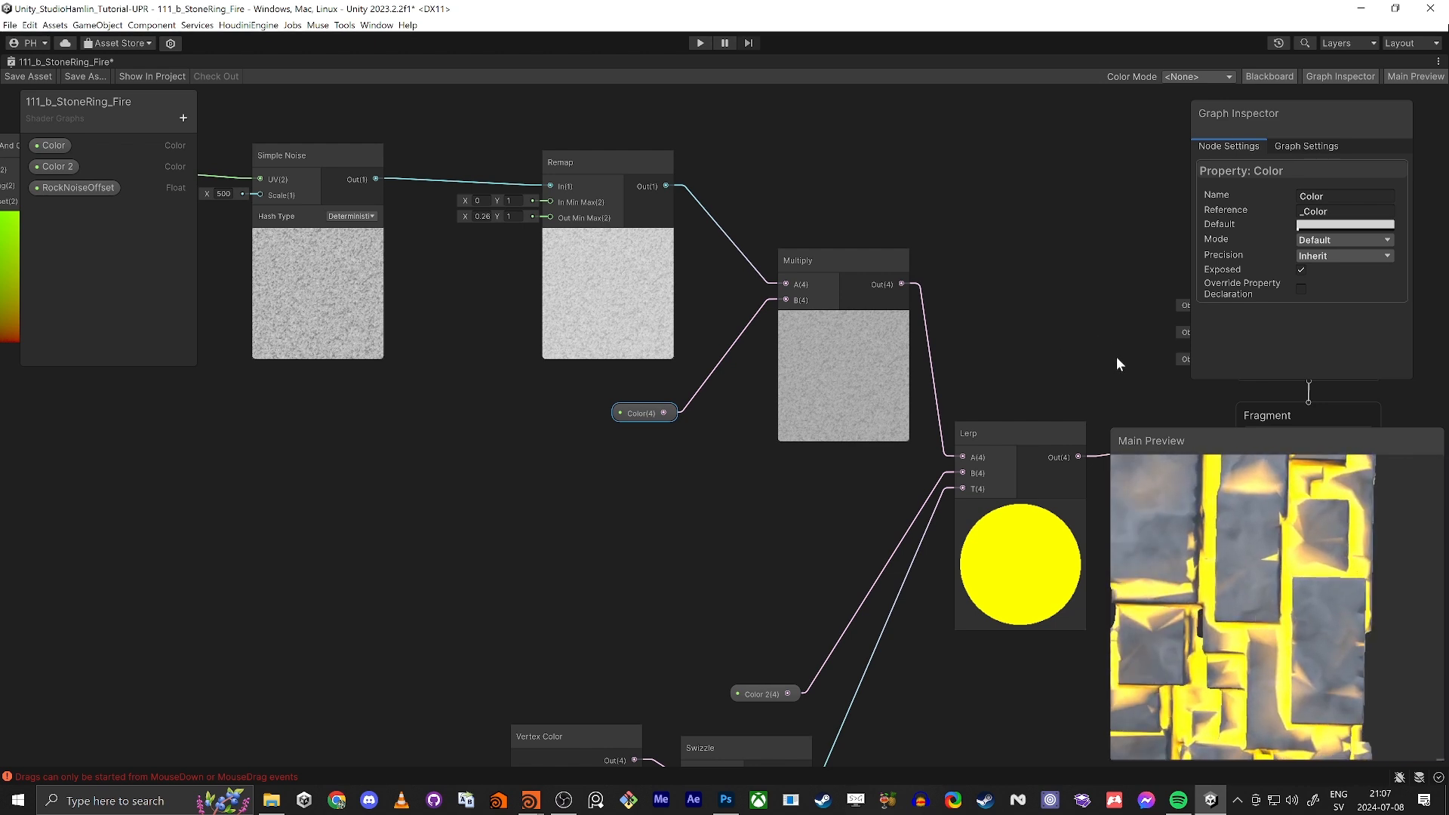
Restore the full editor layout and save the shader graph.
{"action": "key", "text": "shift+space"}
{"action": "left_click_drag", "start_coordinate": [1257, 582], "coordinate": [1245, 590]}
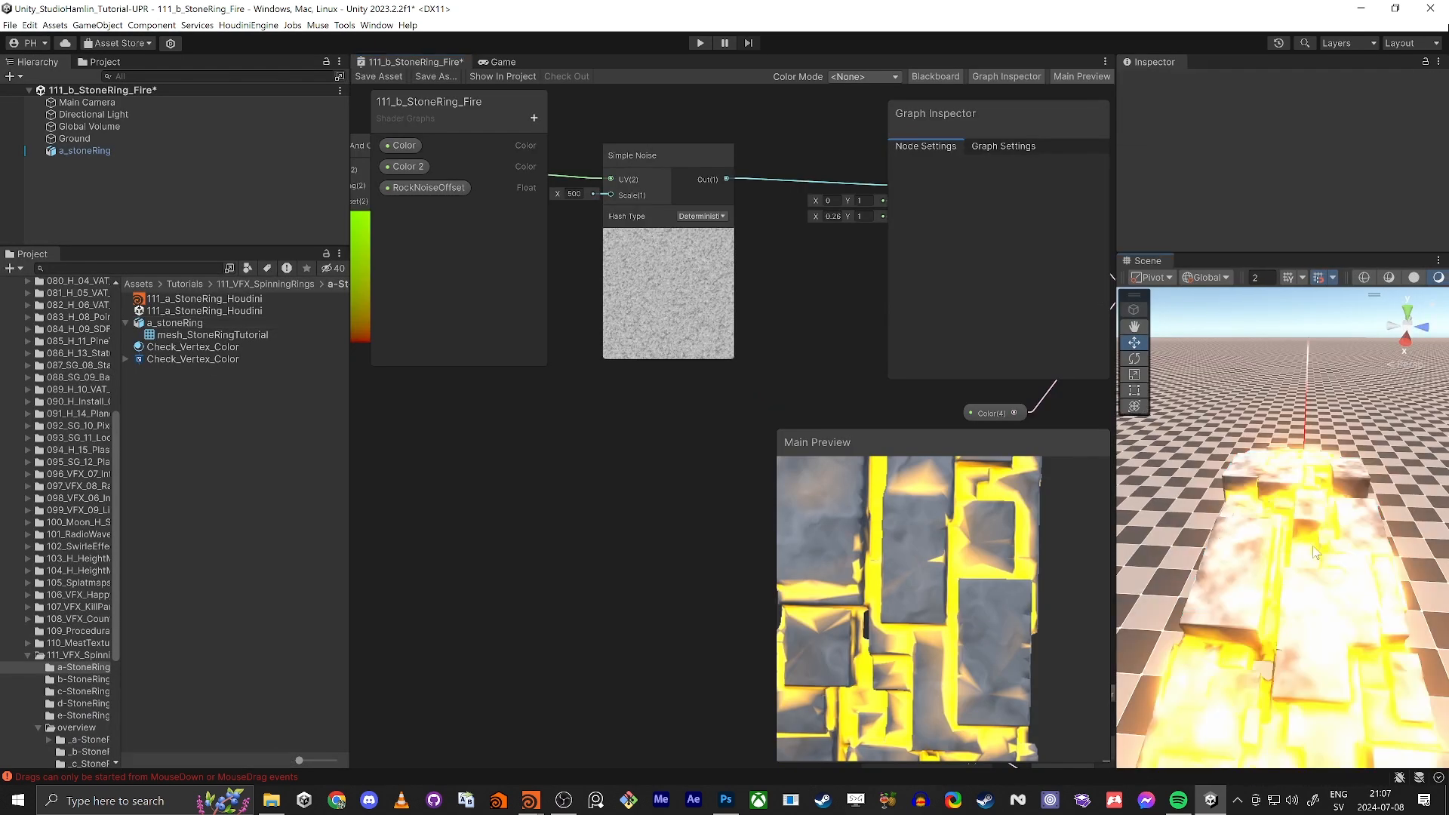
{"action": "left_click_drag", "start_coordinate": [179, 346], "coordinate": [1285, 582]}
{"action": "key", "text": "Escape"}
{"action": "left_click", "coordinate": [379, 77]}
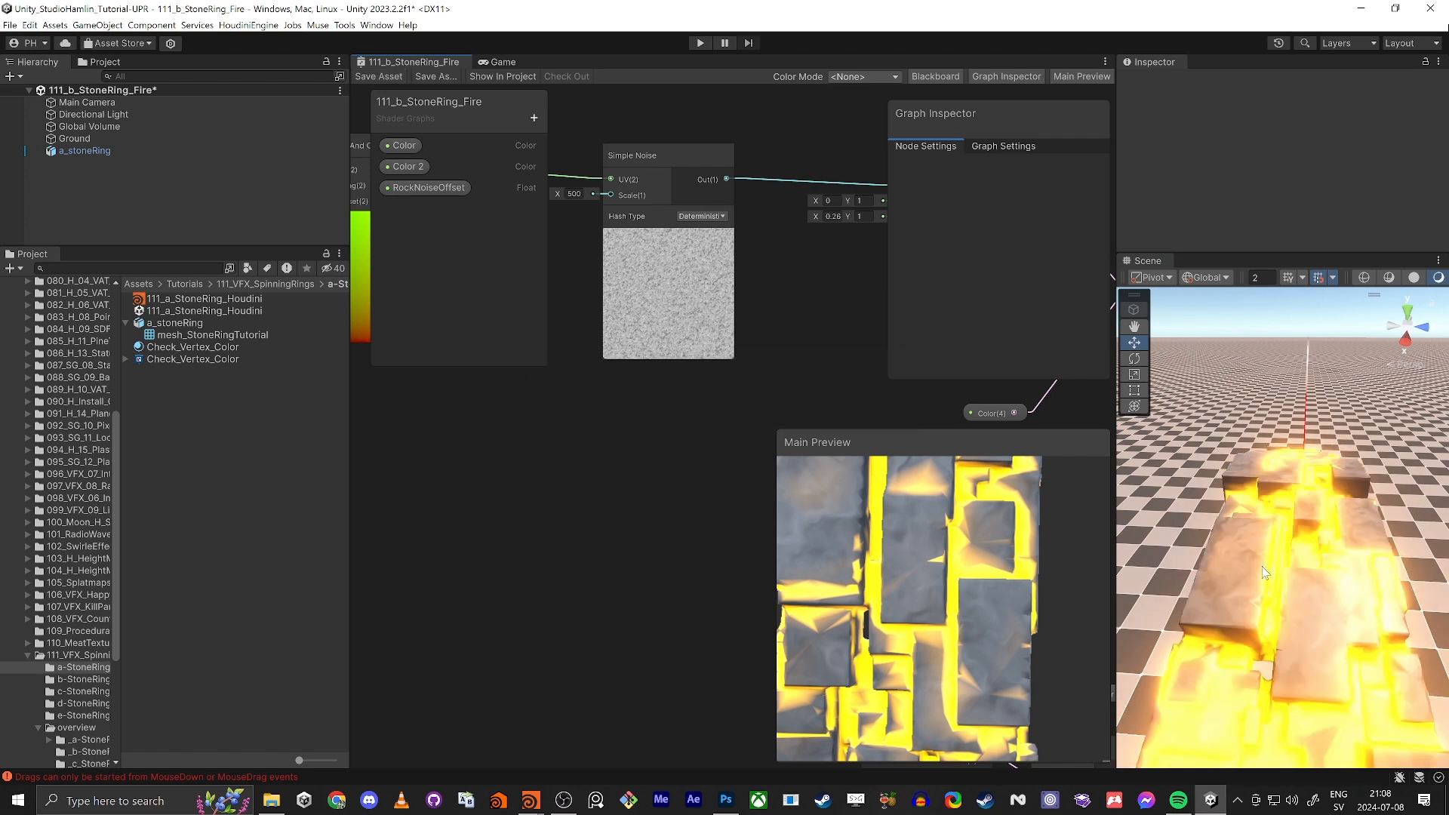
Compare the stone ring with the Global Volume's Bloom override off and on, leaving Bloom enabled.
{"action": "left_click", "coordinate": [70, 127]}
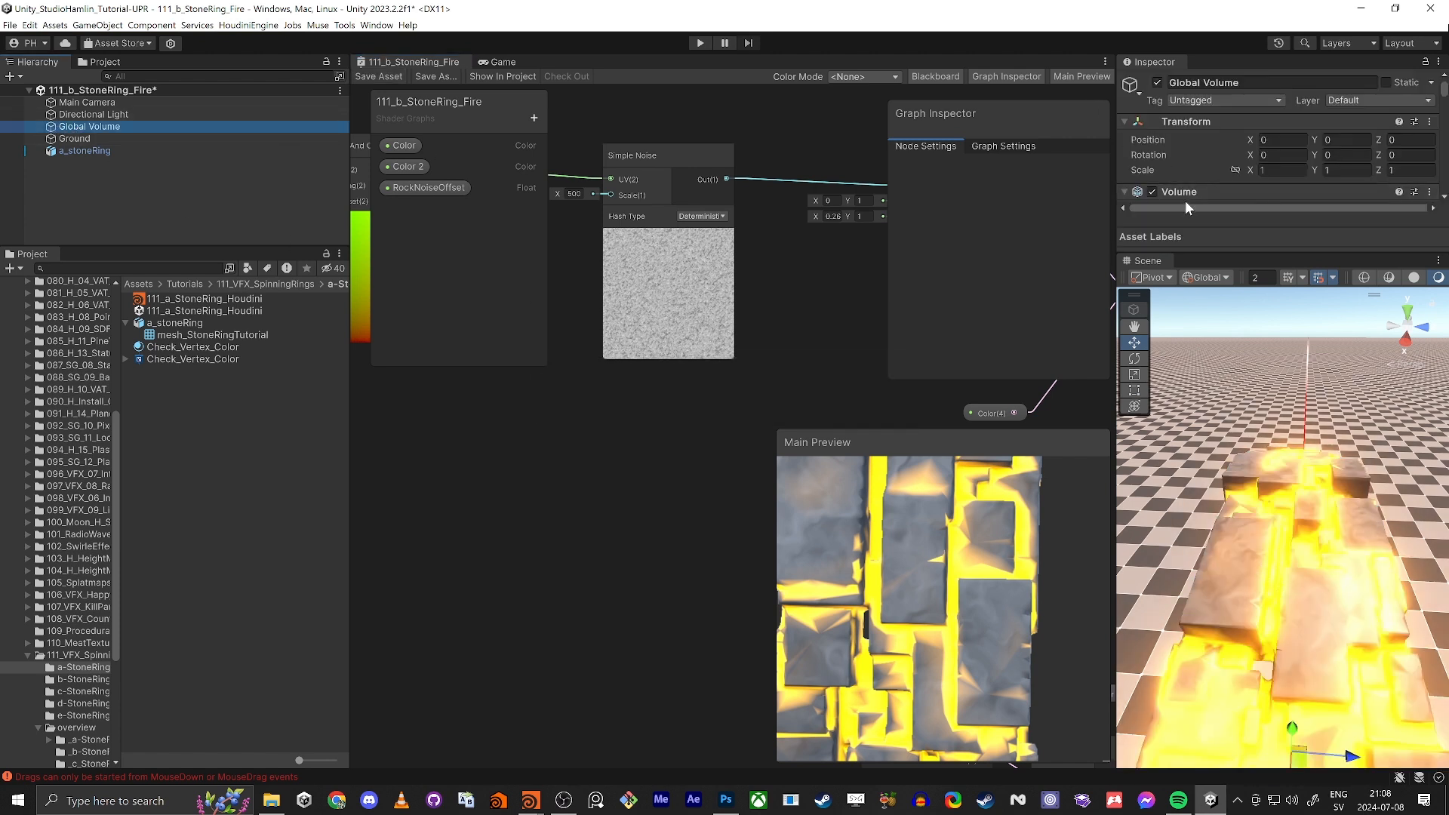
{"action": "scroll", "coordinate": [1178, 151], "scroll_direction": "down", "scroll_amount": 4}
{"action": "scroll", "coordinate": [1175, 146], "scroll_direction": "down", "scroll_amount": 2}
{"action": "left_click", "coordinate": [1146, 147]}
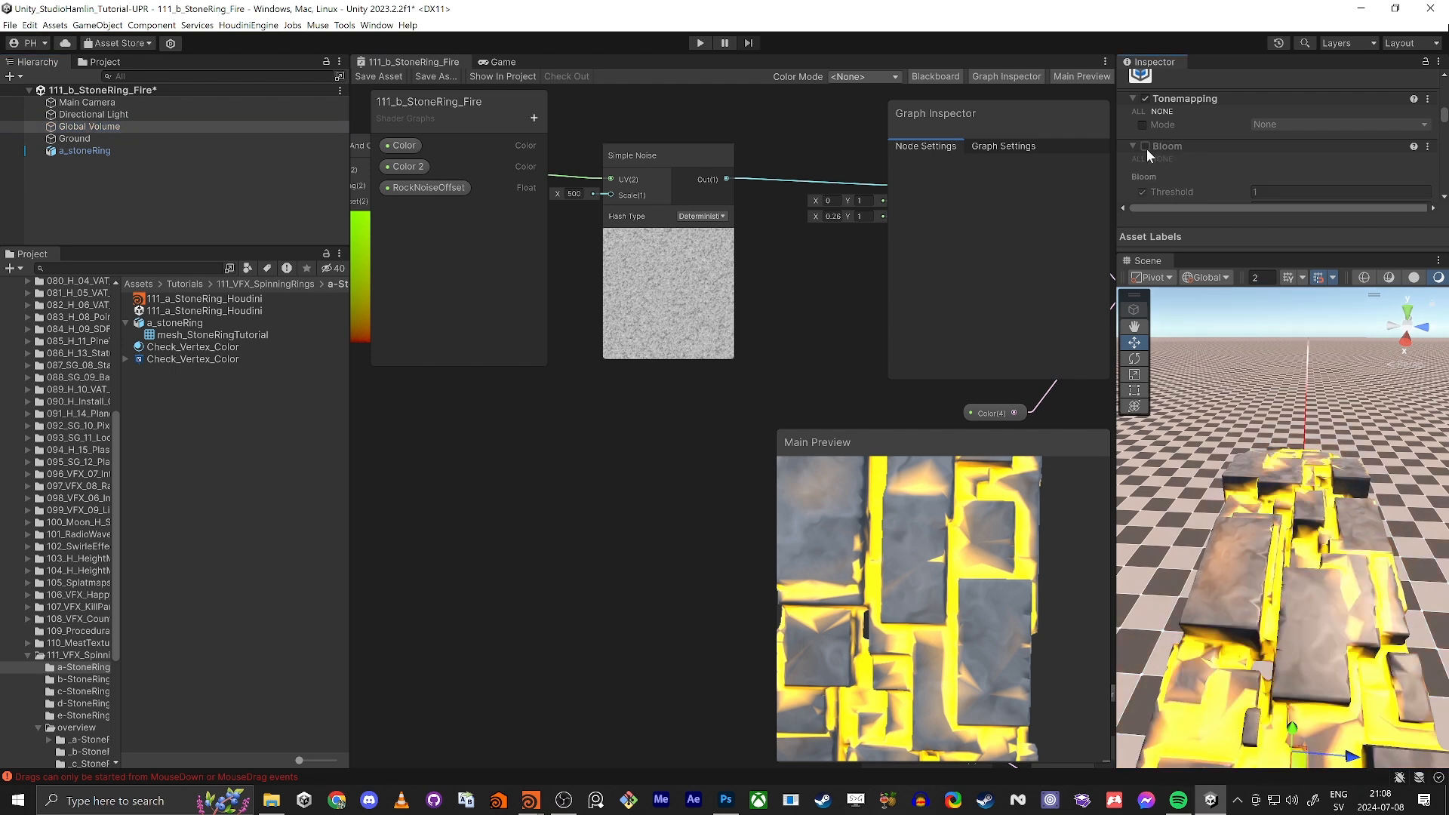
{"action": "left_click", "coordinate": [1145, 146]}
{"action": "left_click", "coordinate": [1145, 146]}
{"action": "left_click_drag", "start_coordinate": [1320, 252], "coordinate": [1323, 652]}
{"action": "scroll", "coordinate": [1125, 154], "scroll_direction": "up", "scroll_amount": 5}
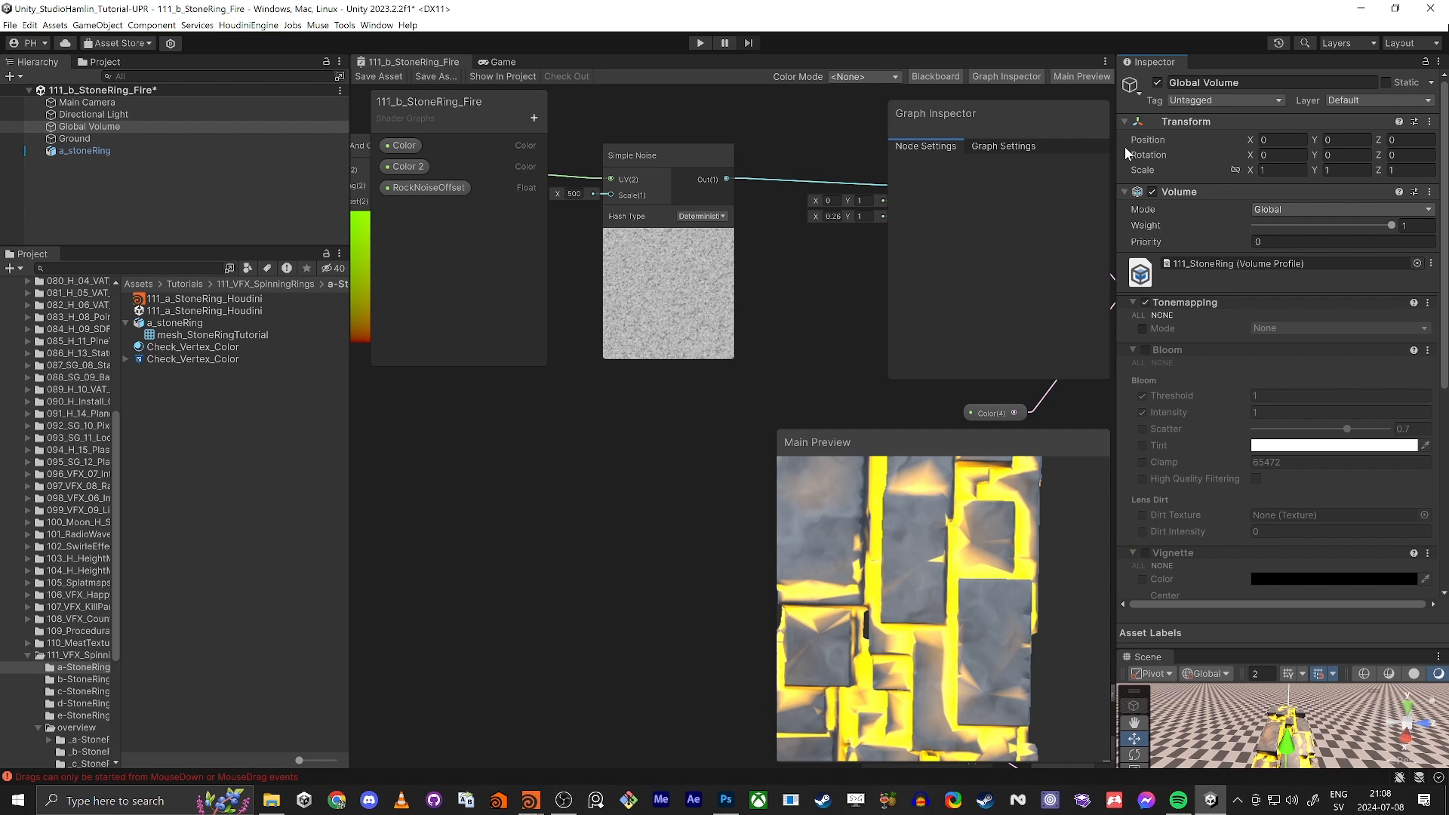
{"action": "left_click", "coordinate": [1144, 350]}
Deactivate the Global Volume object and enlarge the Scene view for a clear look at the ring.
{"action": "left_click", "coordinate": [82, 127]}
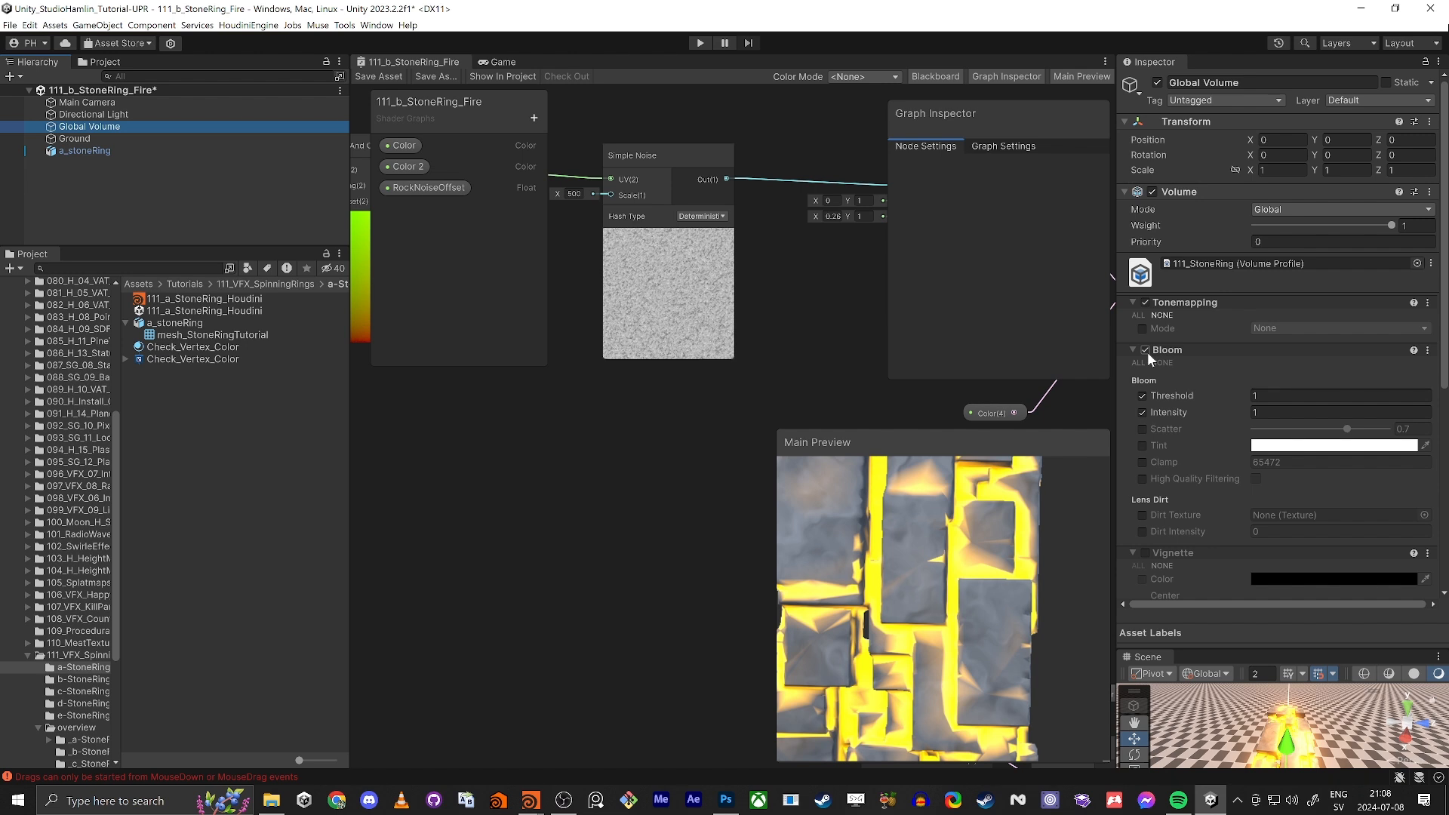
{"action": "left_click_drag", "start_coordinate": [1255, 643], "coordinate": [1232, 401]}
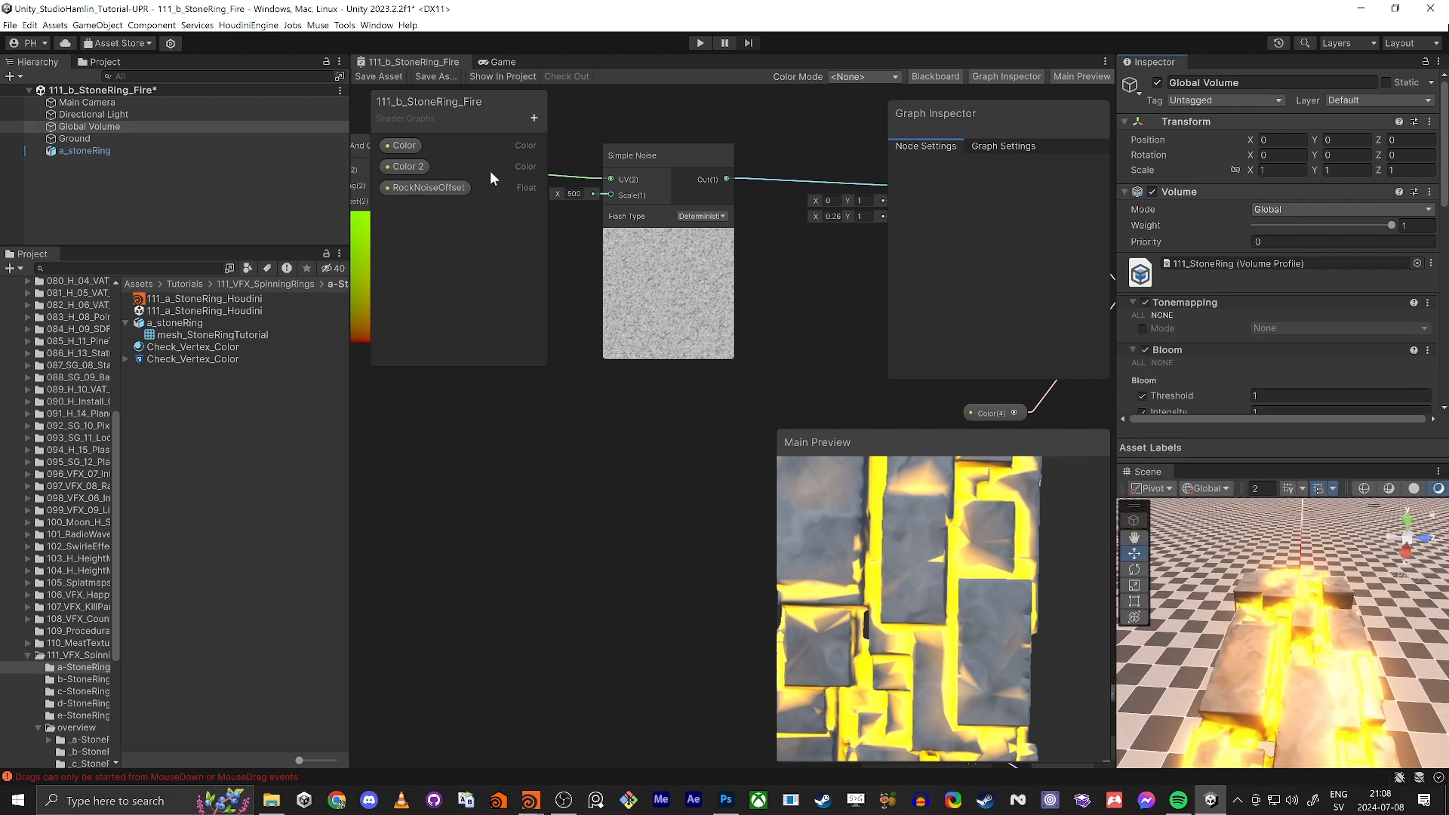
{"action": "left_click", "coordinate": [1158, 83]}
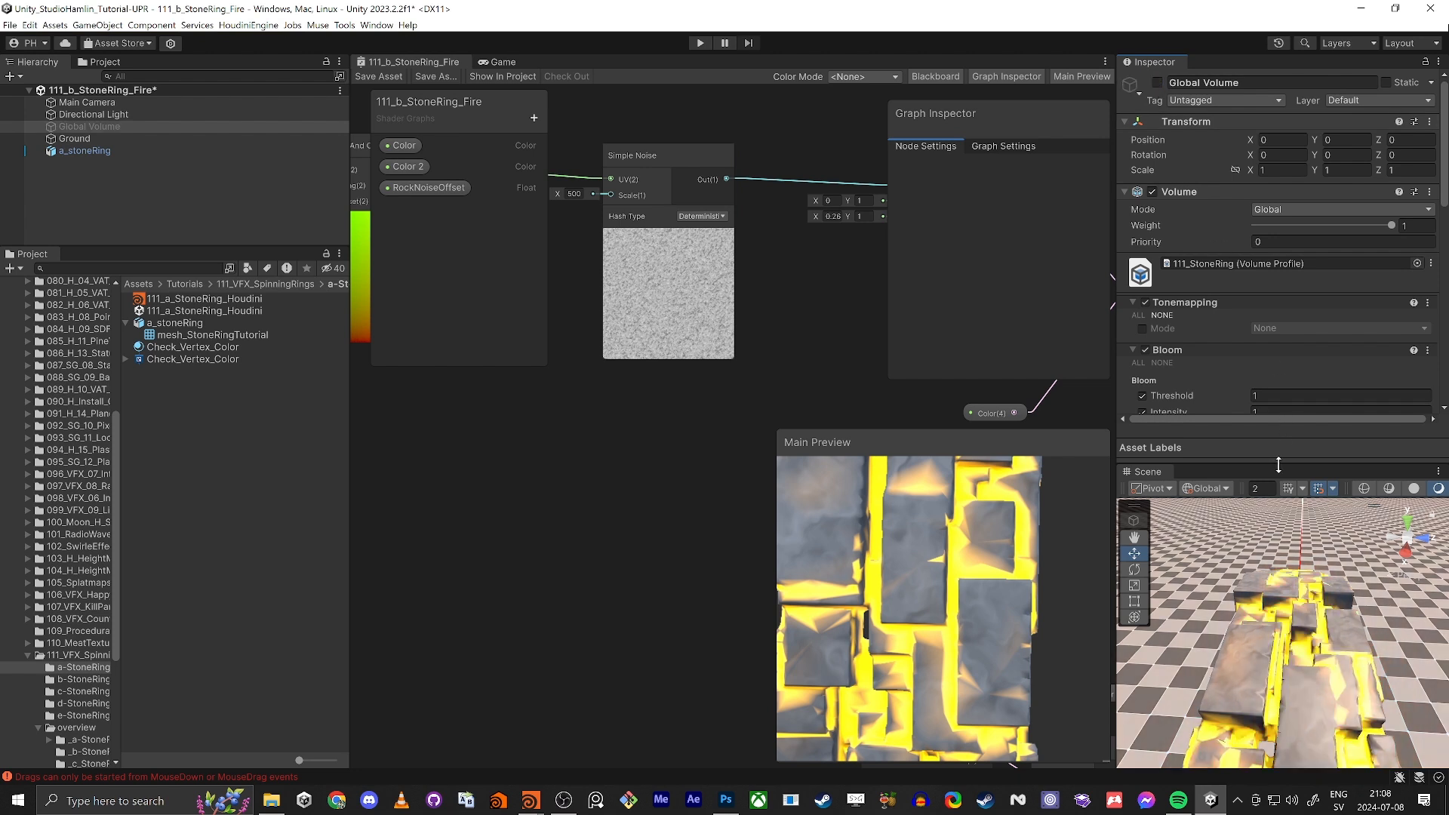
{"action": "left_click_drag", "start_coordinate": [1279, 462], "coordinate": [1278, 189]}
{"action": "left_click", "coordinate": [1301, 519]}
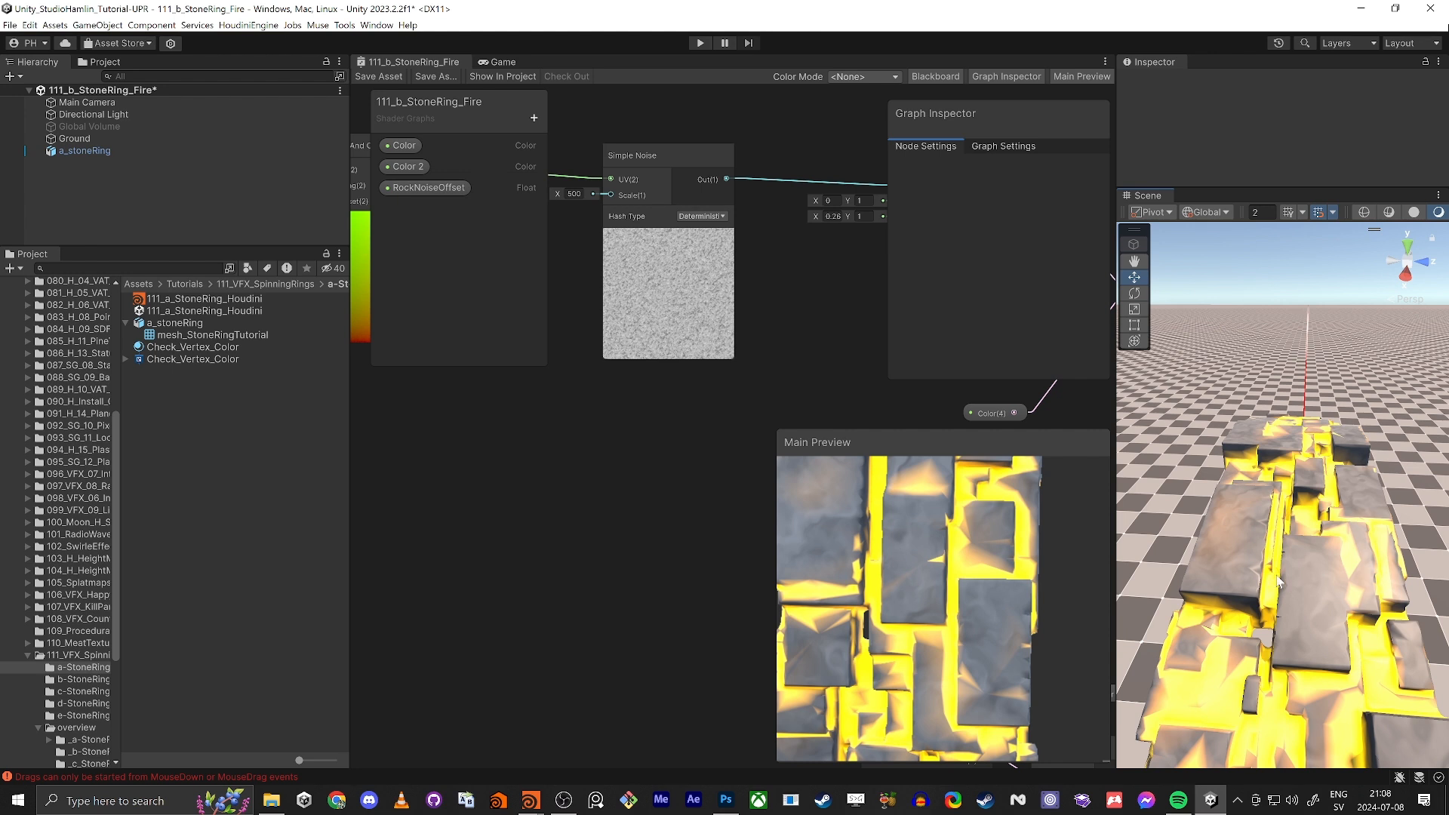
Create a Normal From Height node in the maximized shader graph and place it above the Multiply node.
{"action": "scroll", "coordinate": [505, 494], "scroll_direction": "down", "scroll_amount": 4}
{"action": "middle_click_drag", "start_coordinate": [560, 507], "coordinate": [430, 497]}
{"action": "key", "text": "shift+space"}
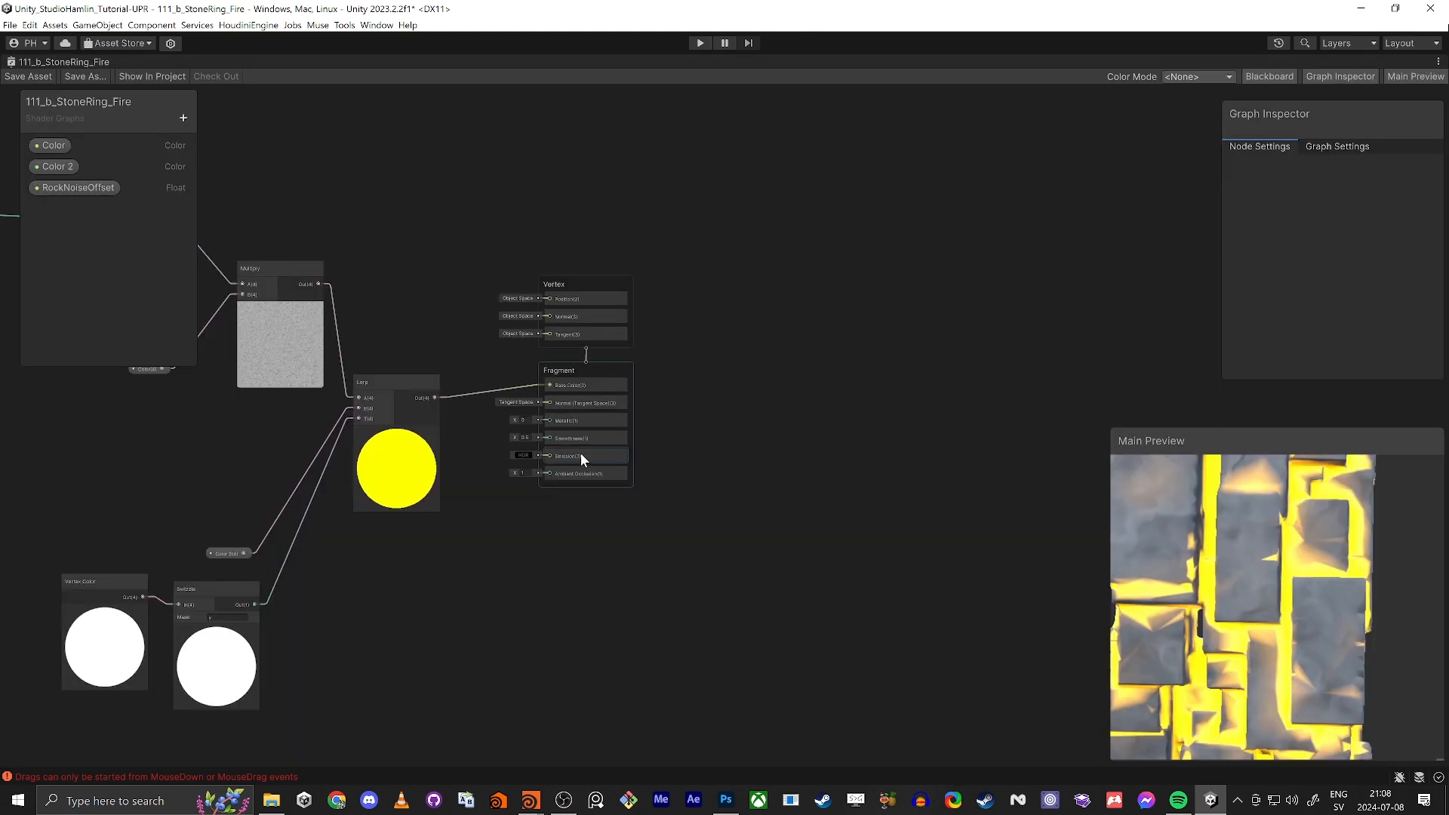
{"action": "middle_click_drag", "start_coordinate": [688, 552], "coordinate": [933, 585]}
{"action": "scroll", "coordinate": [759, 585], "scroll_direction": "up", "scroll_amount": 3}
{"action": "middle_click_drag", "start_coordinate": [760, 578], "coordinate": [867, 603]}
{"action": "key", "text": "space"}
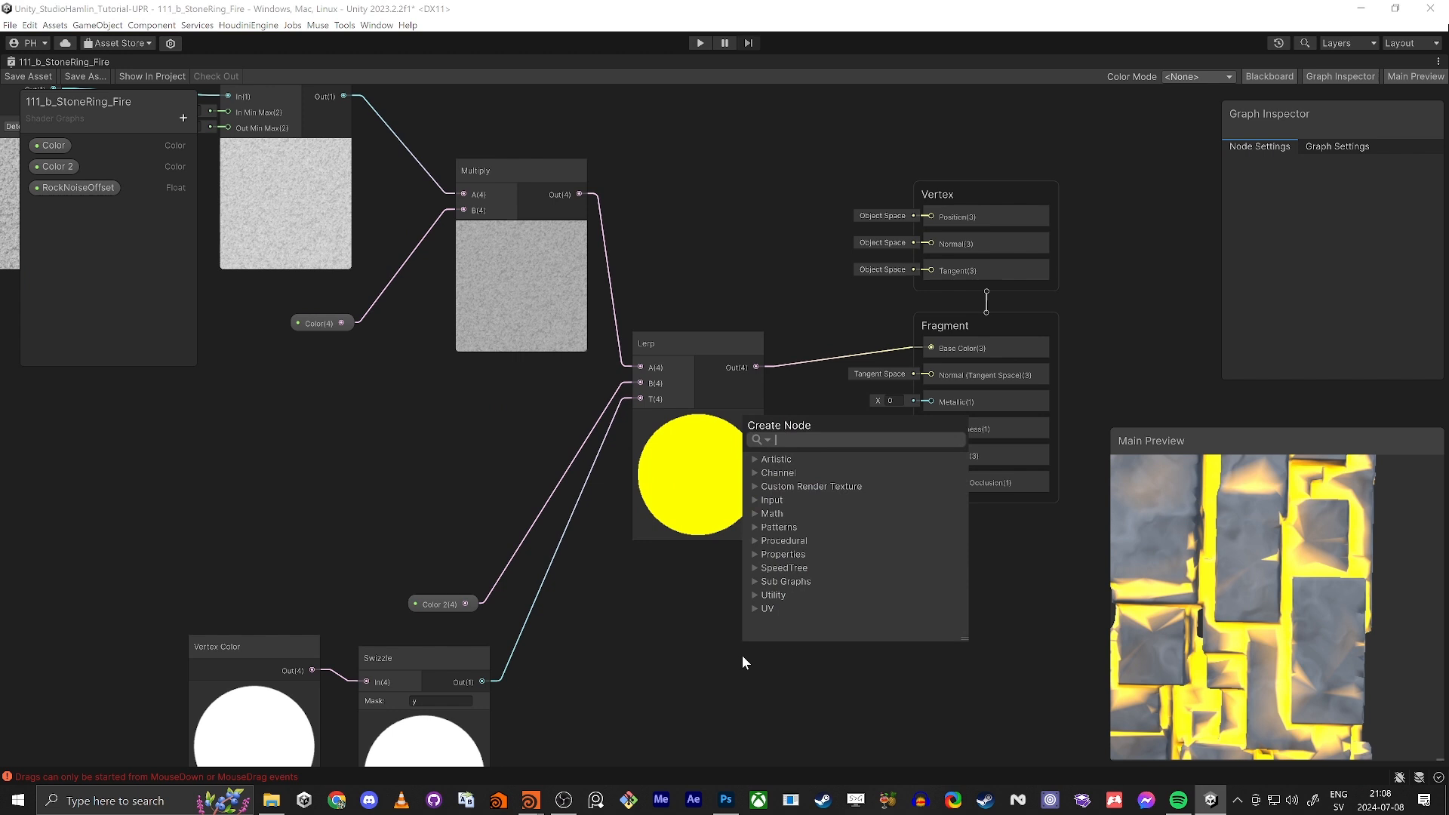
{"action": "type", "text": "nor"}
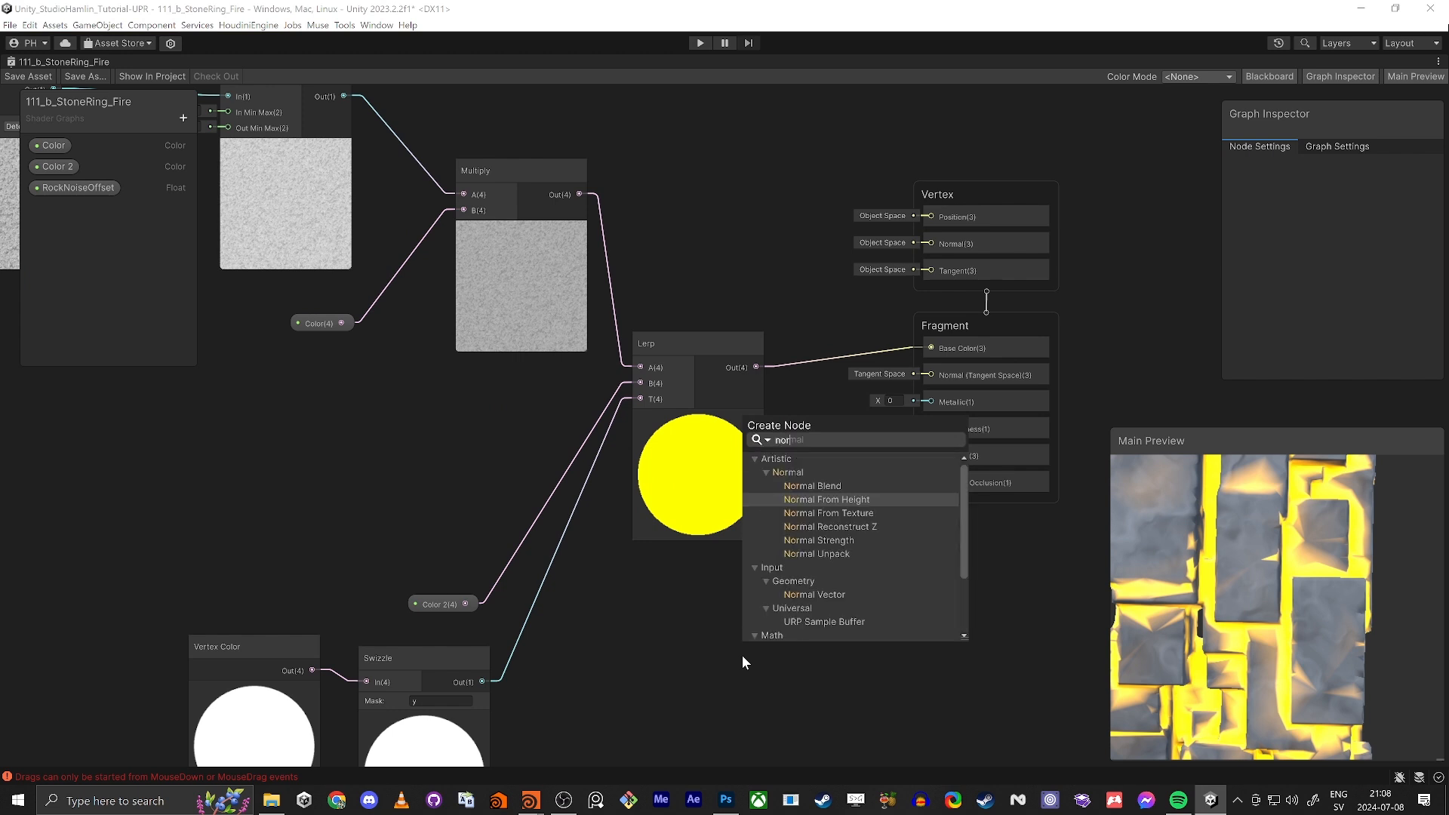
{"action": "key", "text": "Return"}
{"action": "left_click_drag", "start_coordinate": [764, 671], "coordinate": [630, 204]}
{"action": "middle_click_drag", "start_coordinate": [632, 179], "coordinate": [614, 534]}
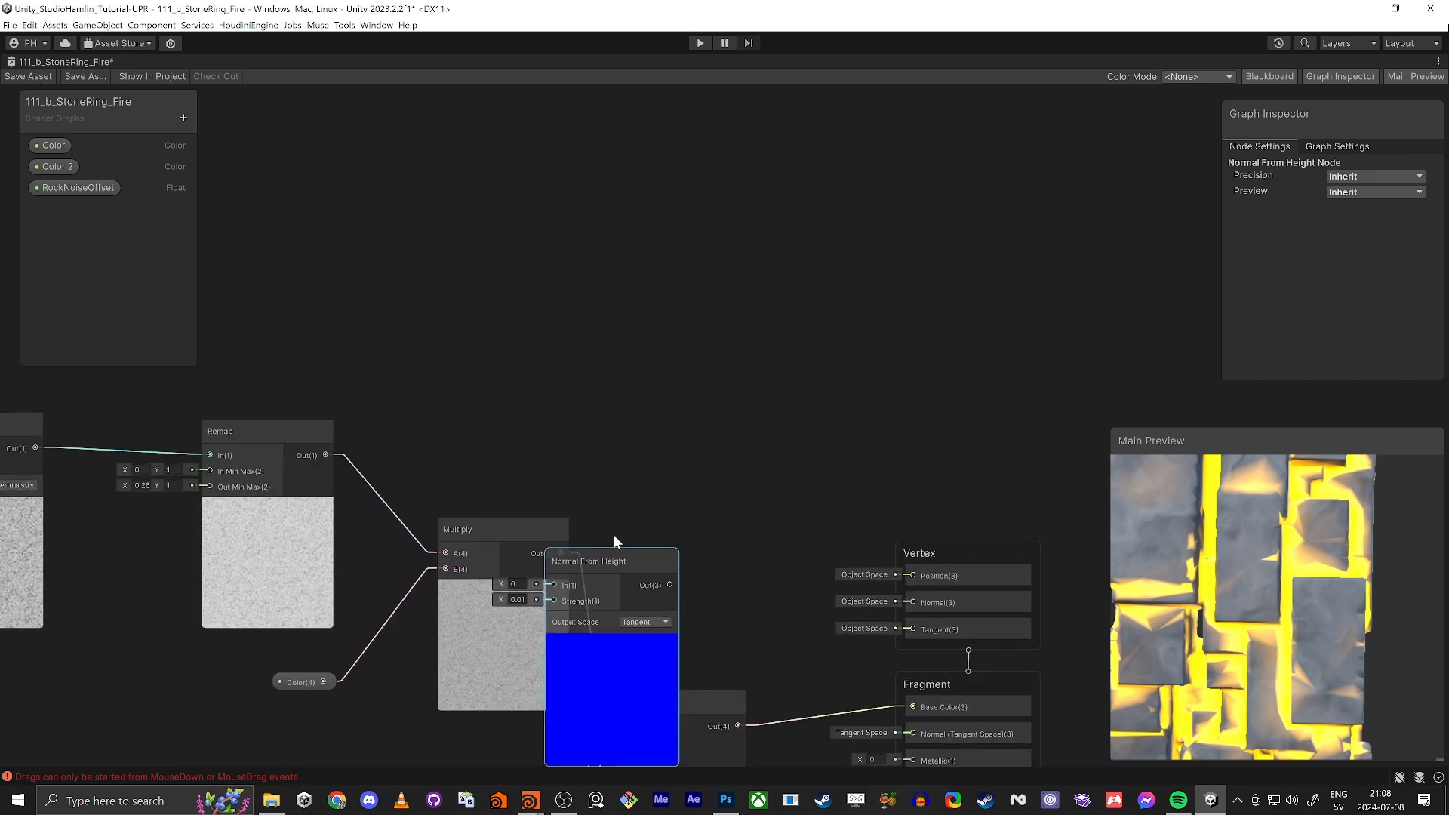
{"action": "left_click_drag", "start_coordinate": [614, 534], "coordinate": [541, 192]}
Wire the Remap output through Normal From Height into the fragment's Normal (Tangent Space) and set its Strength to 0.005.
{"action": "left_click_drag", "start_coordinate": [325, 454], "coordinate": [501, 209]}
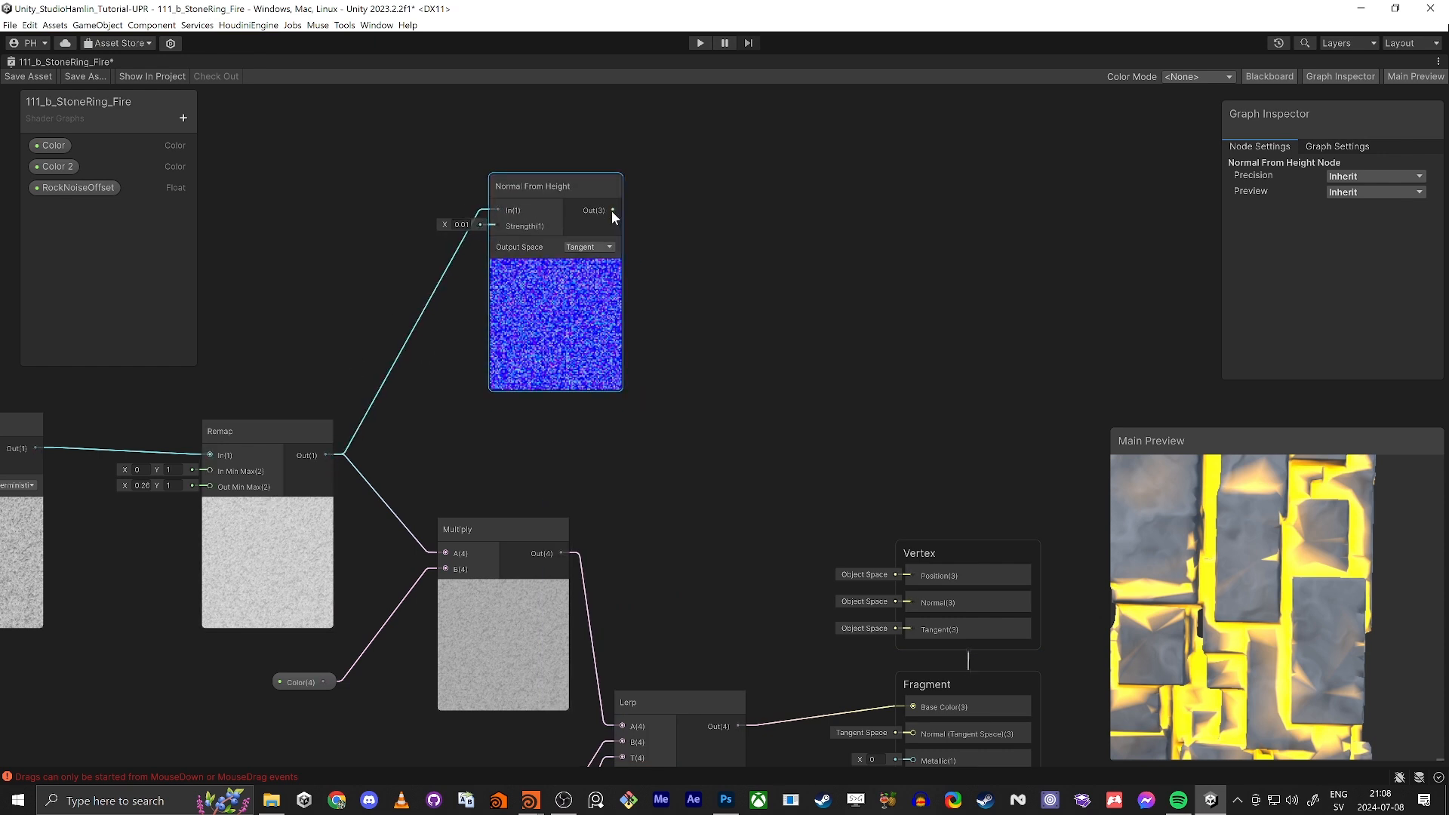
{"action": "left_click_drag", "start_coordinate": [611, 211], "coordinate": [915, 656]}
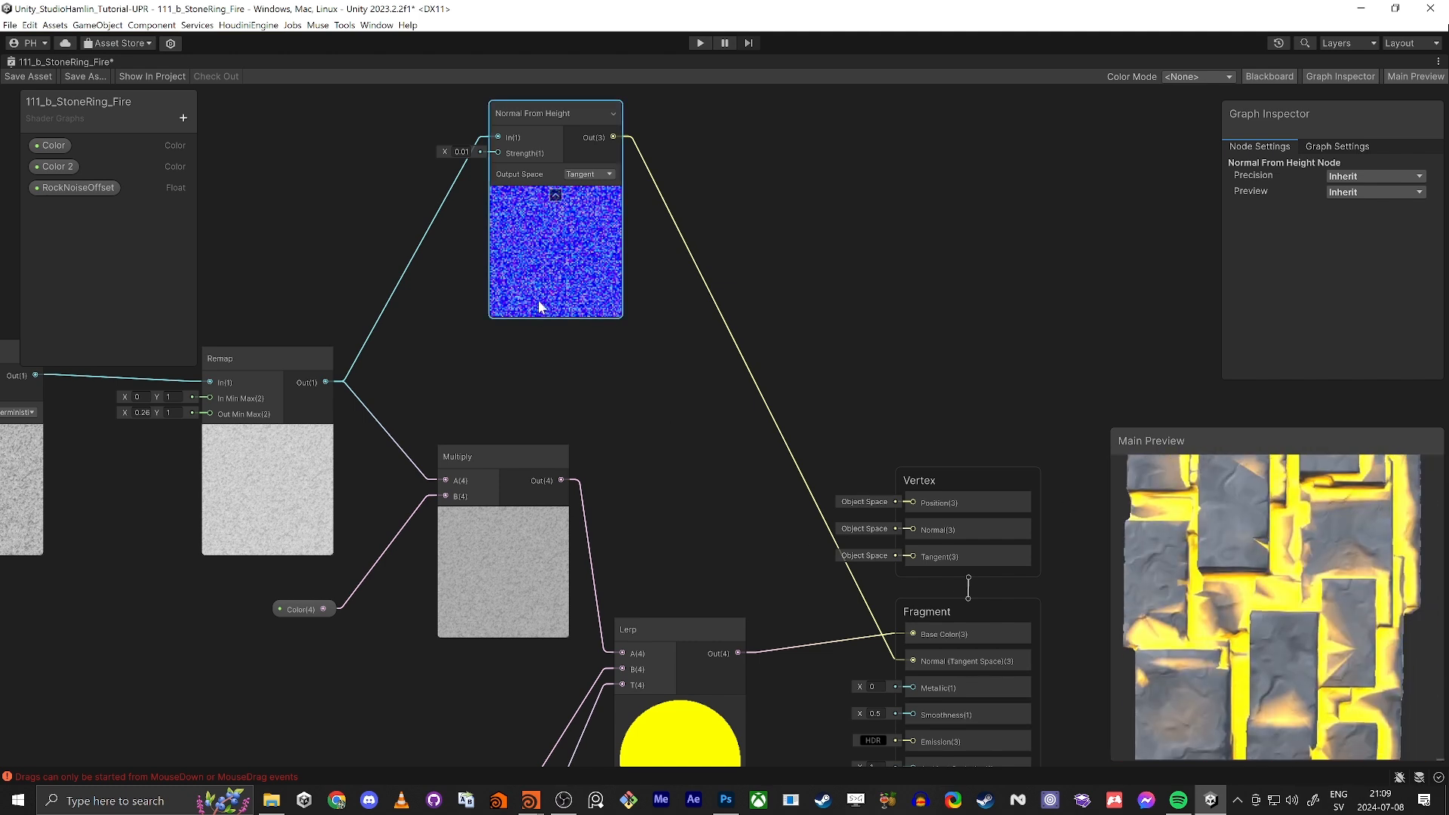
{"action": "left_click", "coordinate": [460, 153]}
{"action": "type", "text": "0.005"}
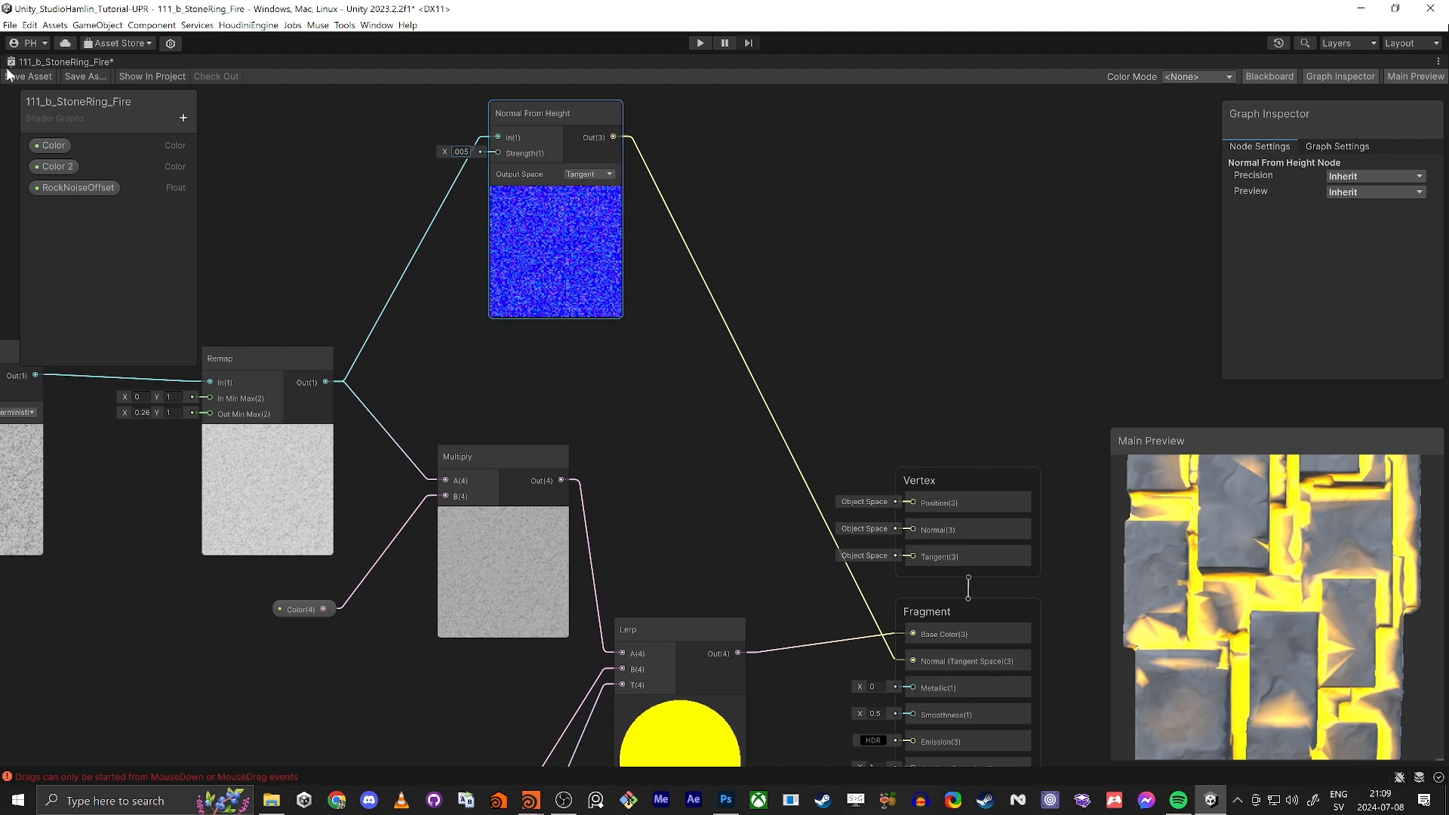
Save the shader graph and inspect the bumpy rock surface on the ring in the scene.
{"action": "left_click", "coordinate": [9, 76]}
{"action": "key", "text": "shift+space"}
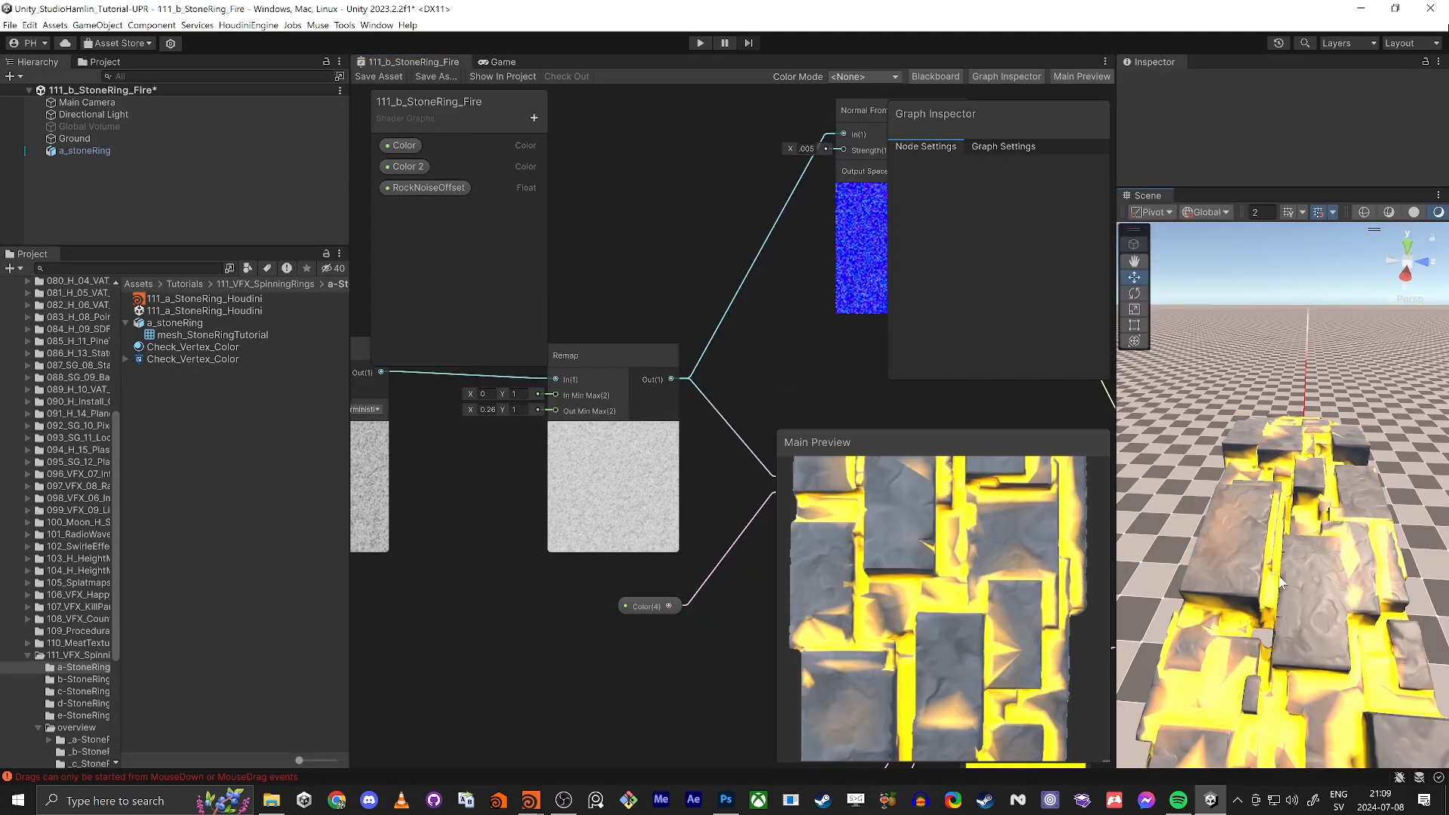
{"action": "left_click_drag", "start_coordinate": [1281, 581], "coordinate": [1325, 690], "text": "alt"}
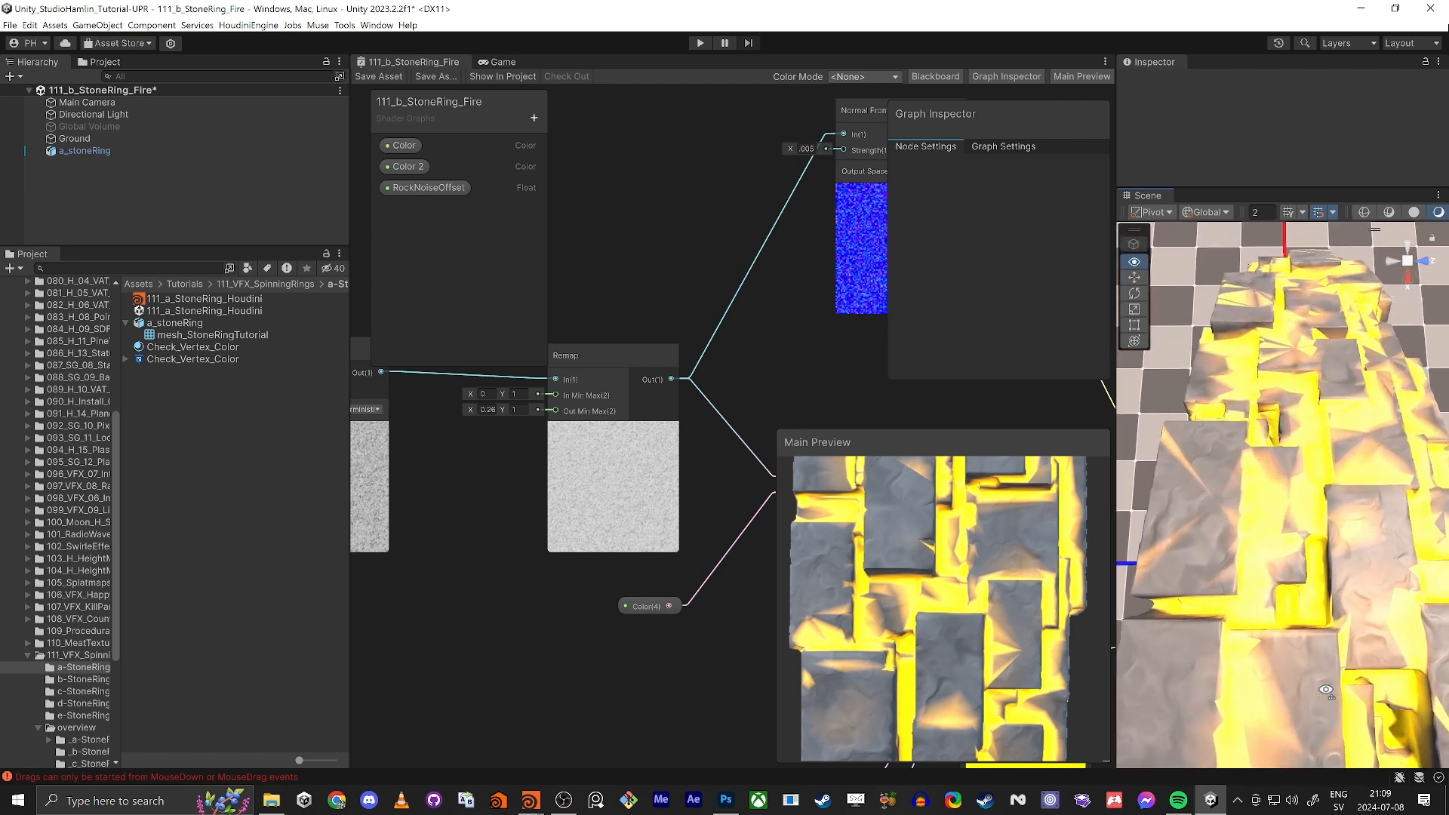
{"action": "scroll", "coordinate": [1325, 690], "scroll_direction": "down", "scroll_amount": 5}
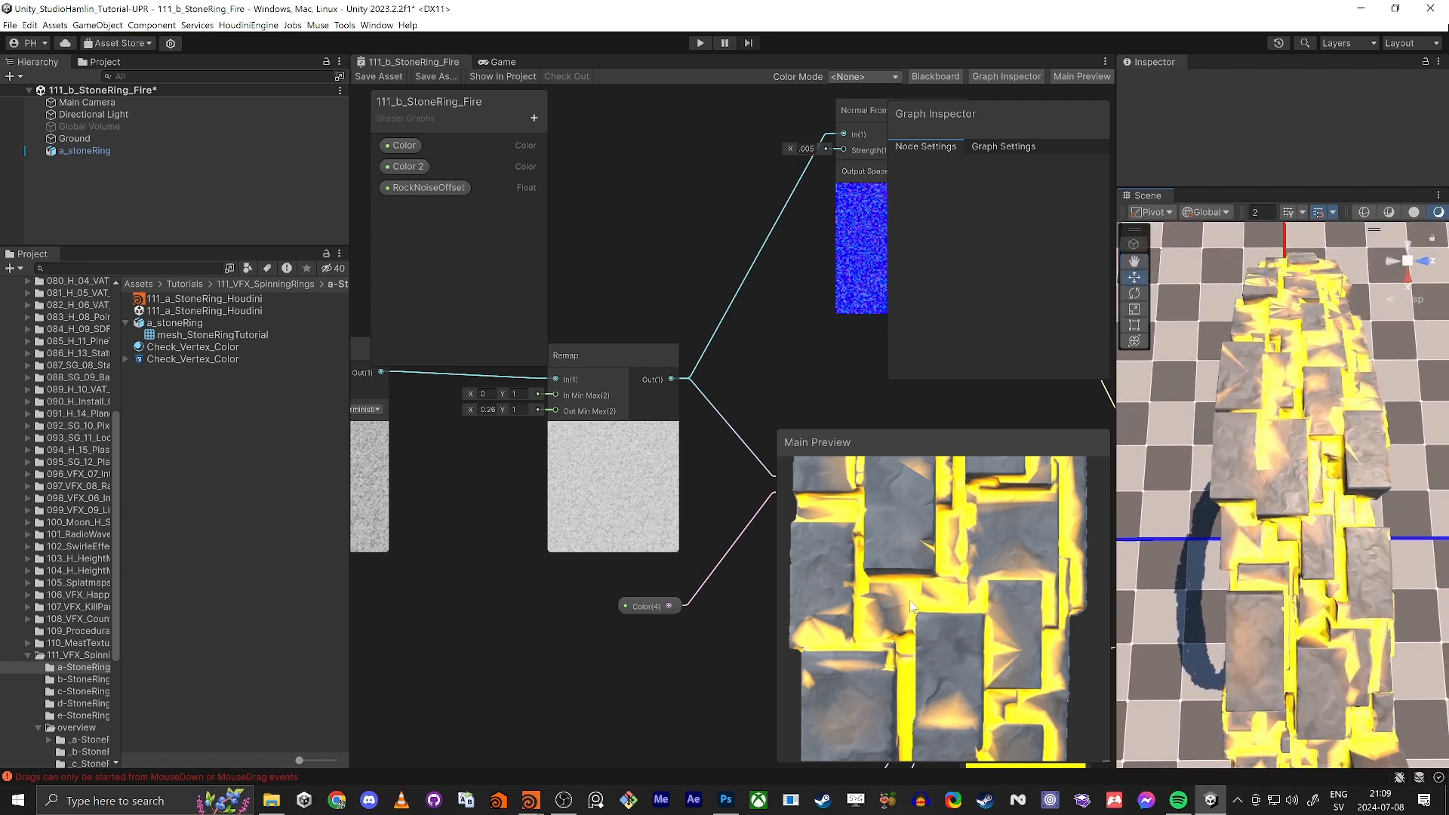
Try a Tiling of X 0.5 and Y 0.5 on the Tiling And Offset node.
{"action": "middle_click_drag", "start_coordinate": [442, 554], "coordinate": [616, 647]}
{"action": "middle_click_drag", "start_coordinate": [383, 417], "coordinate": [632, 549]}
{"action": "key", "text": "shift+space"}
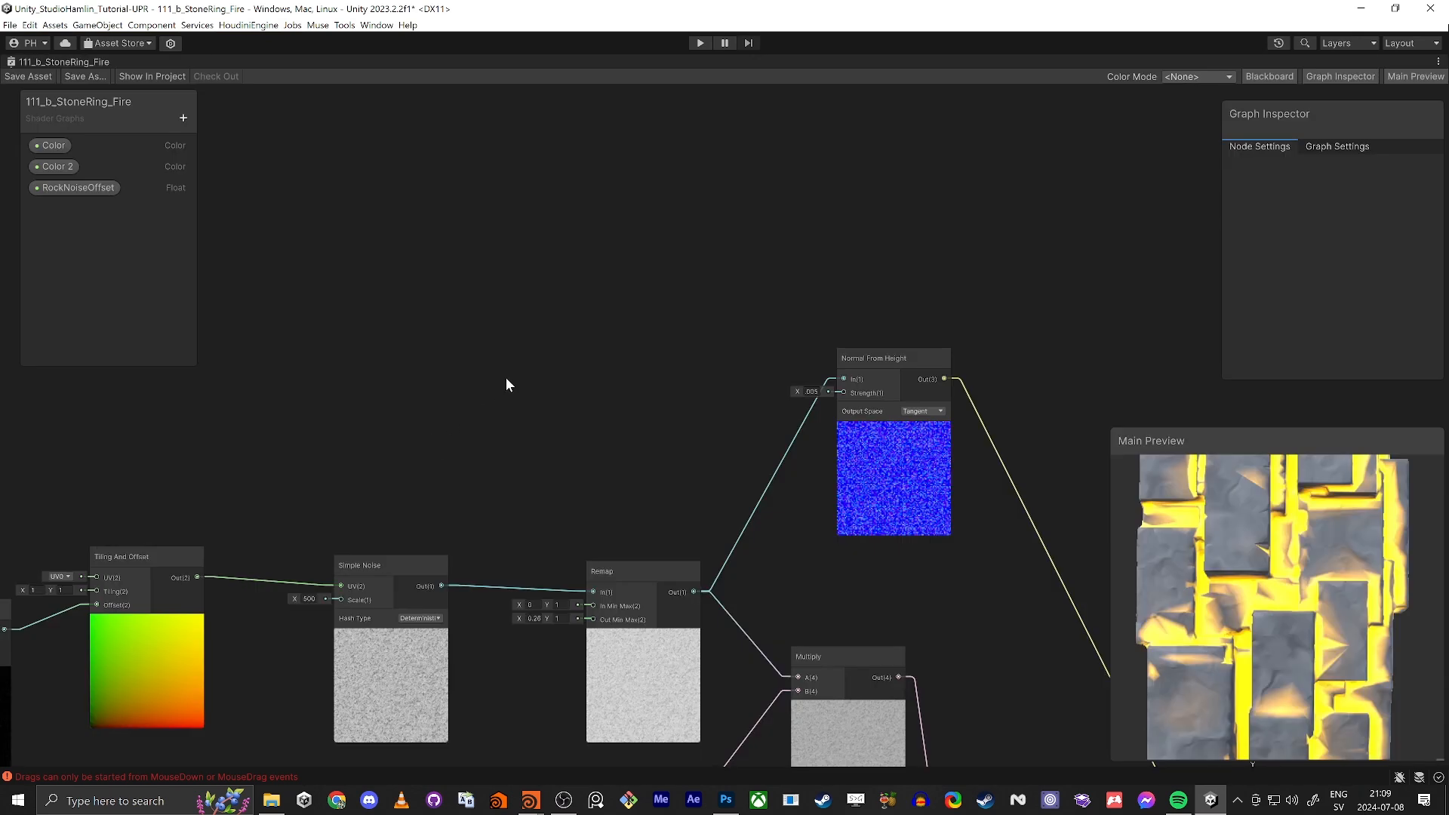
{"action": "middle_click_drag", "start_coordinate": [506, 378], "coordinate": [717, 302]}
{"action": "mouse_move", "coordinate": [326, 395]}
{"action": "middle_mouse_down"}
{"action": "mouse_move", "coordinate": [532, 328]}
{"action": "mouse_move", "coordinate": [732, 208]}
{"action": "middle_mouse_up"}
{"action": "left_click", "coordinate": [649, 327]}
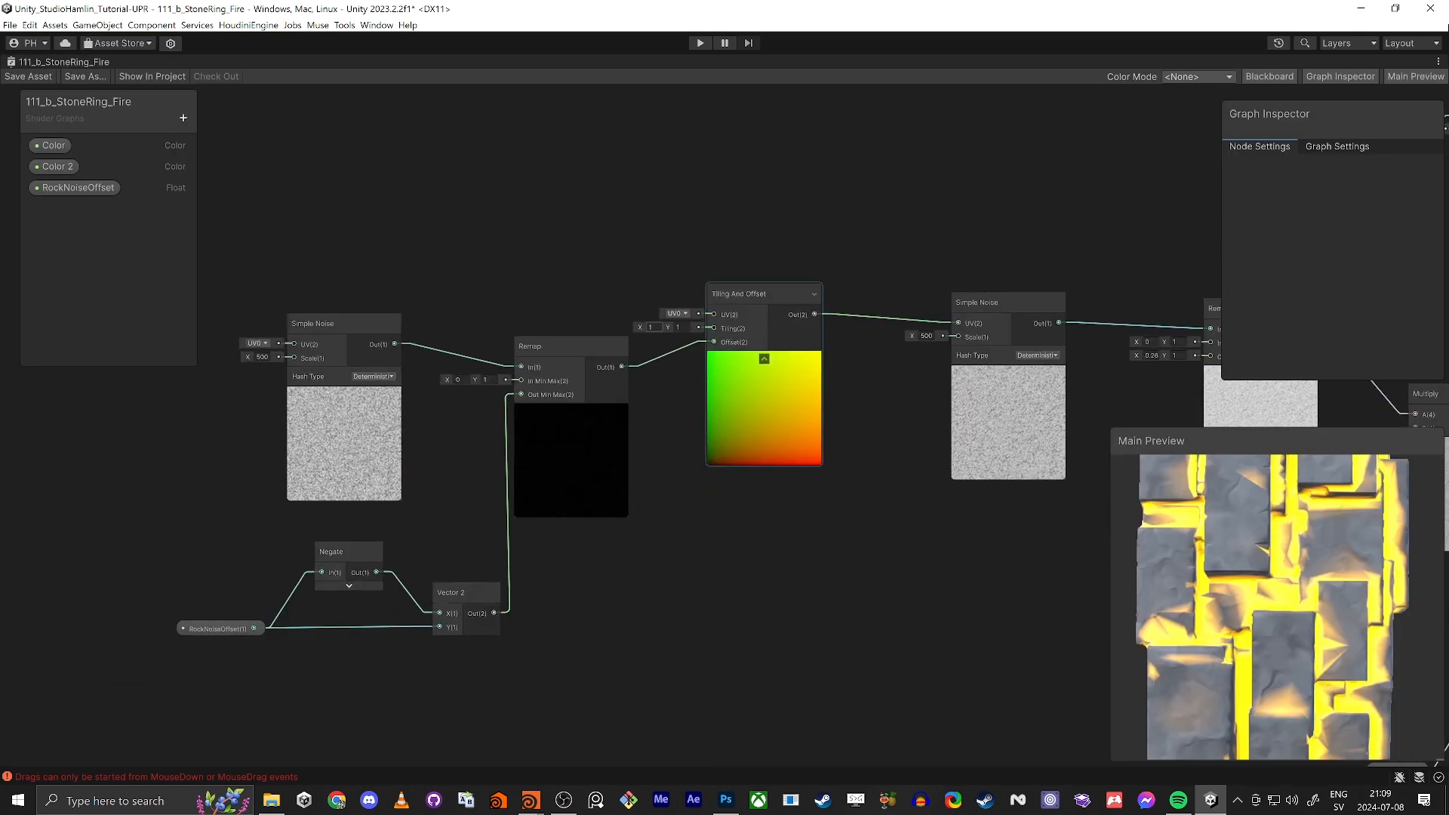
{"action": "type", "text": "2"}
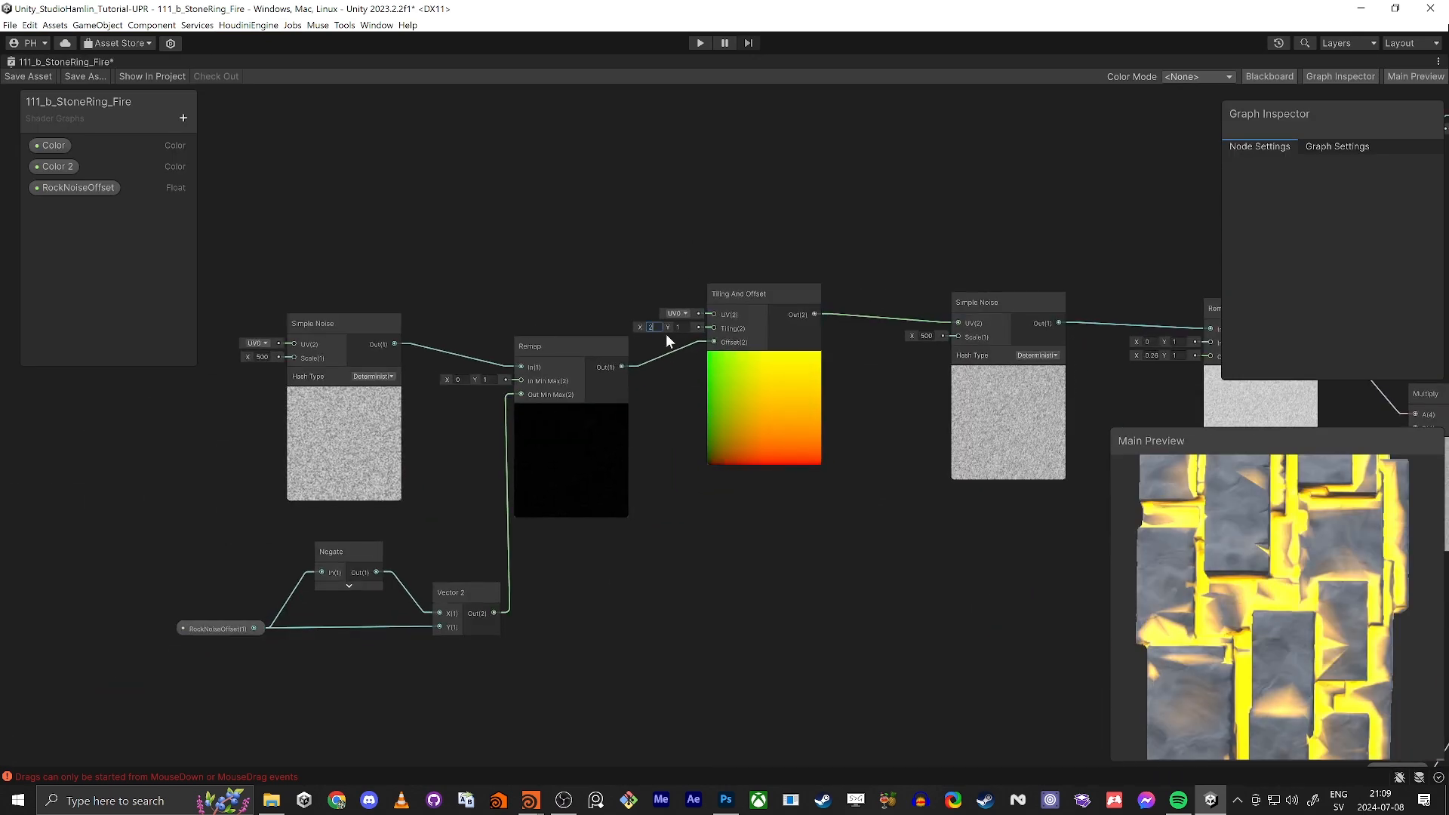
{"action": "key", "text": "BackSpace"}
{"action": "type", "text": "0."}
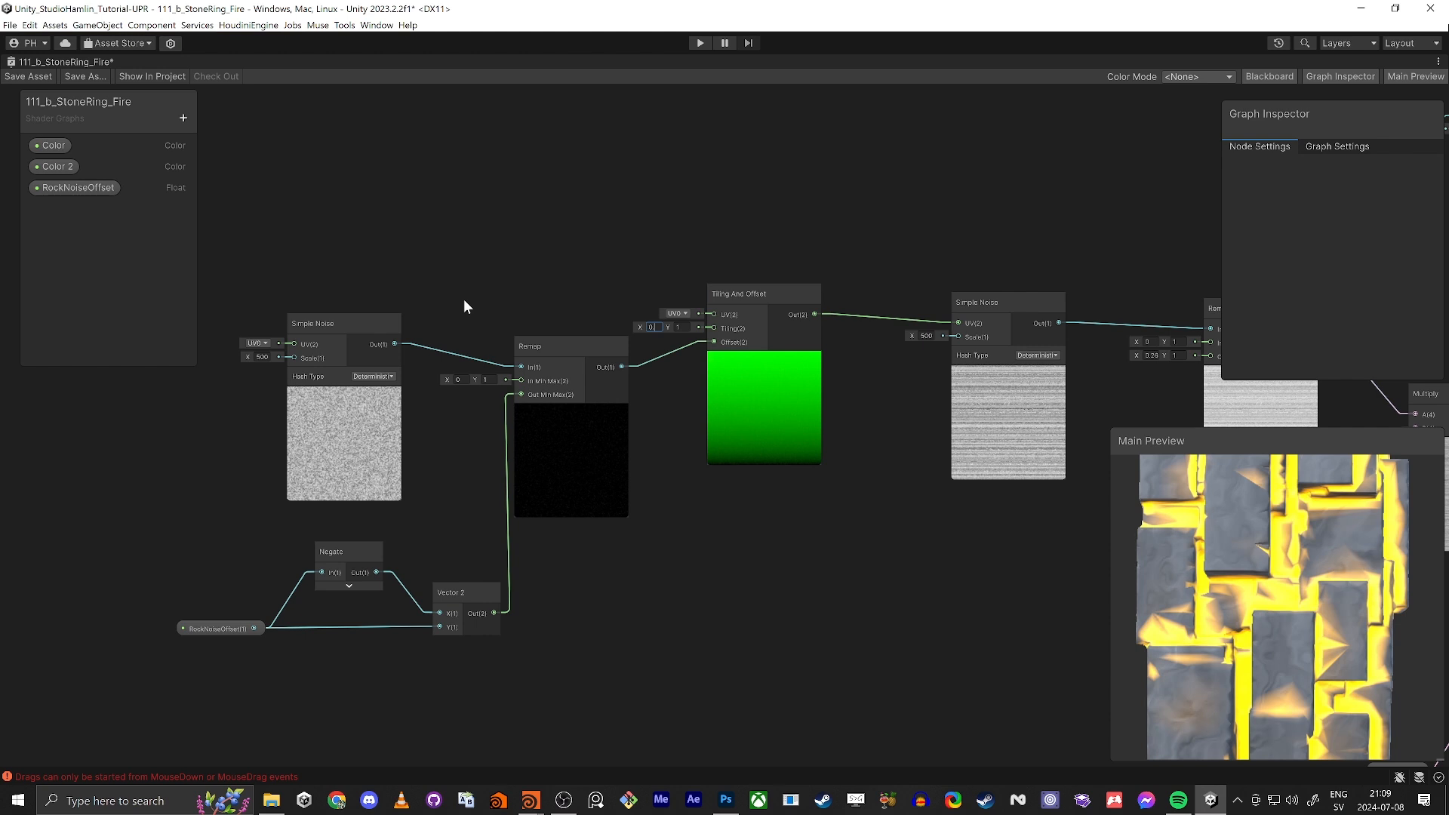
{"action": "type", "text": "5"}
{"action": "key", "text": "Tab"}
{"action": "type", "text": "0.5"}
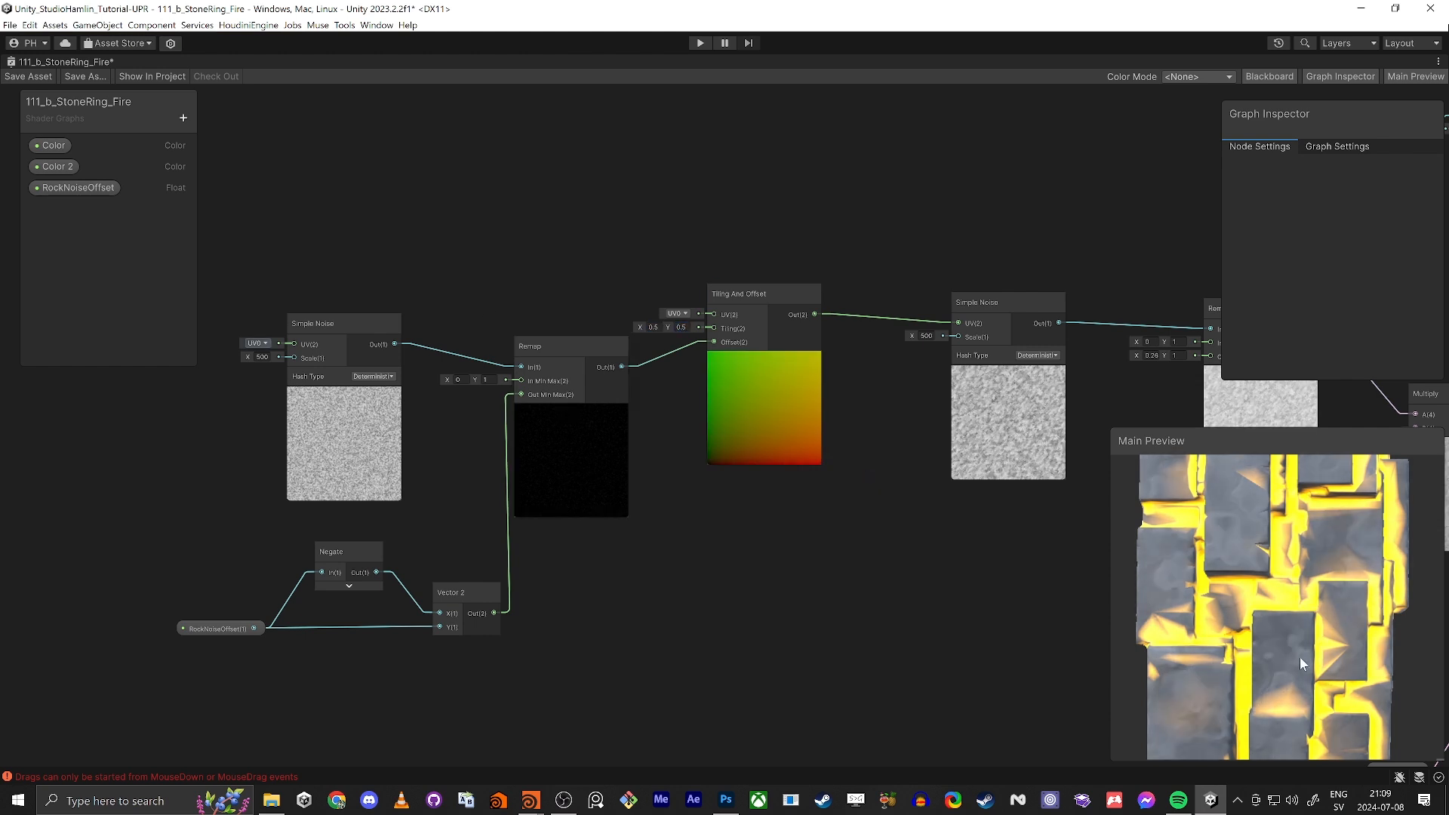
Save the shader graph with the reduced tiling and examine the noise on the ring in the scene.
{"action": "scroll", "coordinate": [1299, 657], "scroll_direction": "down", "scroll_amount": 3}
{"action": "left_click", "coordinate": [28, 77]}
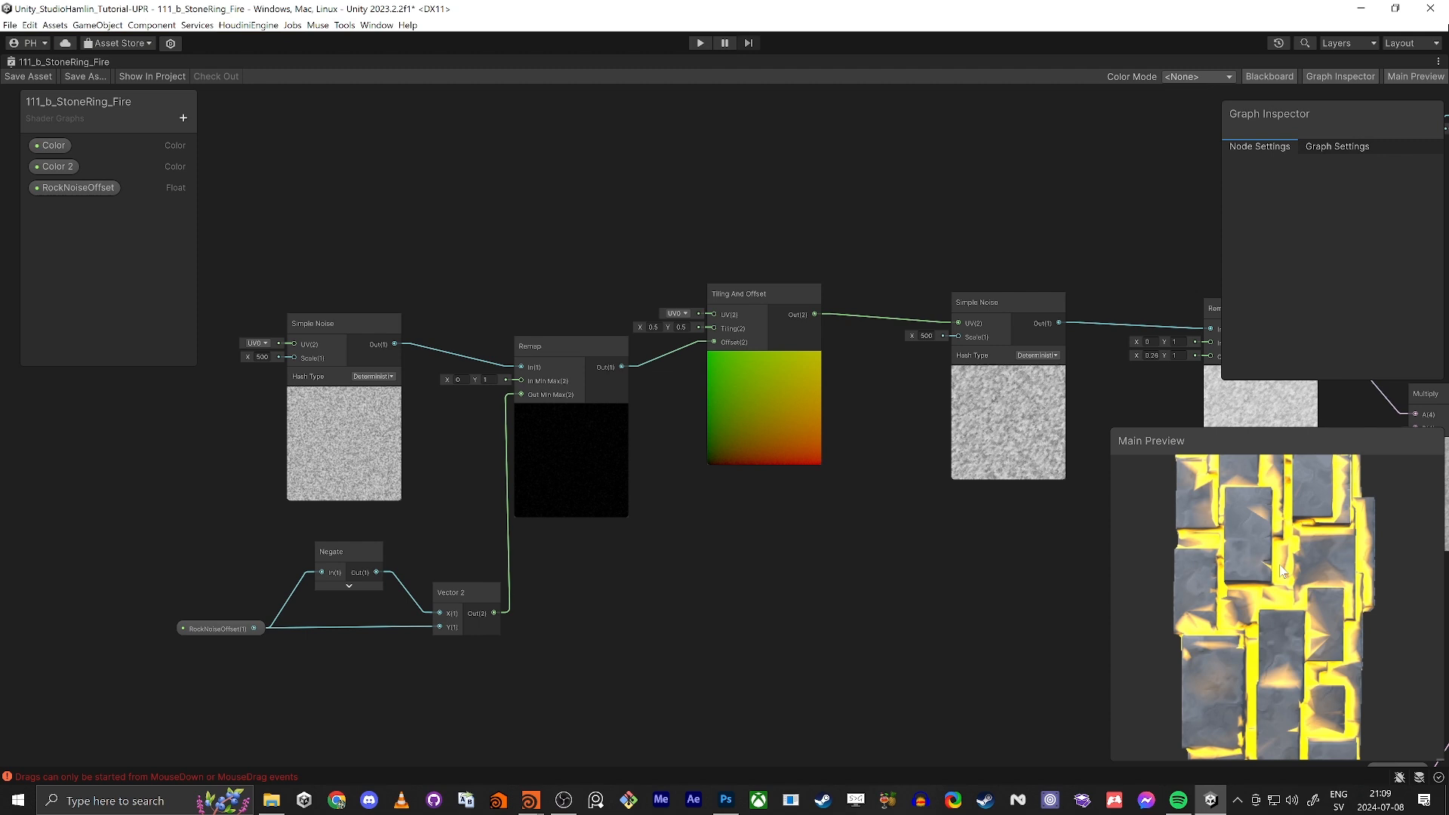
{"action": "key", "text": "shift+space"}
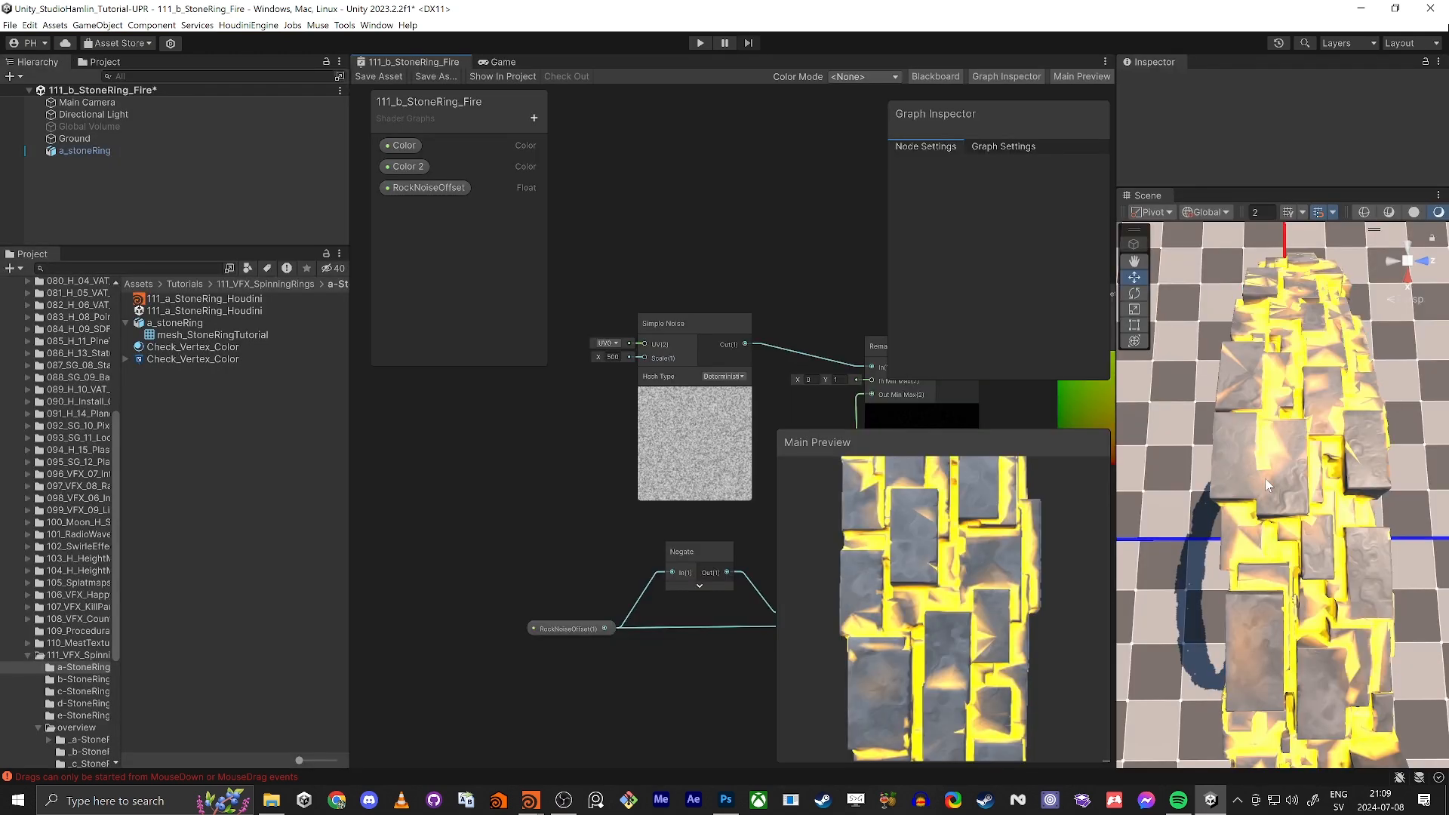
{"action": "left_click_drag", "start_coordinate": [1294, 487], "coordinate": [1302, 372], "text": "alt"}
Set the Tiling And Offset node's Tiling back to X 1 and Y 1.
{"action": "middle_click_drag", "start_coordinate": [676, 265], "coordinate": [574, 289]}
{"action": "scroll", "coordinate": [618, 245], "scroll_direction": "down", "scroll_amount": 4}
{"action": "middle_click_drag", "start_coordinate": [685, 260], "coordinate": [594, 286]}
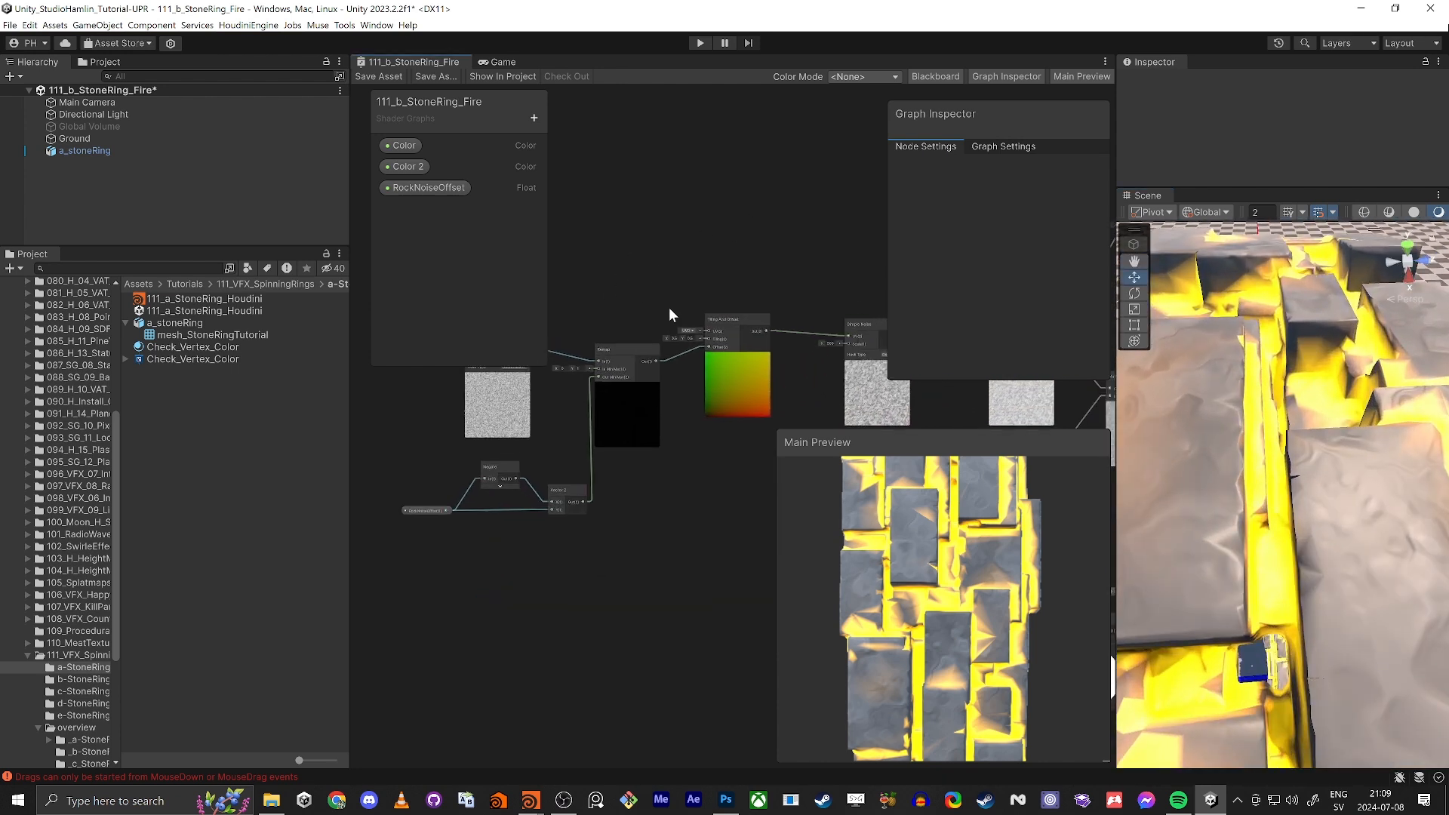
{"action": "scroll", "coordinate": [667, 342], "scroll_direction": "up", "scroll_amount": 7}
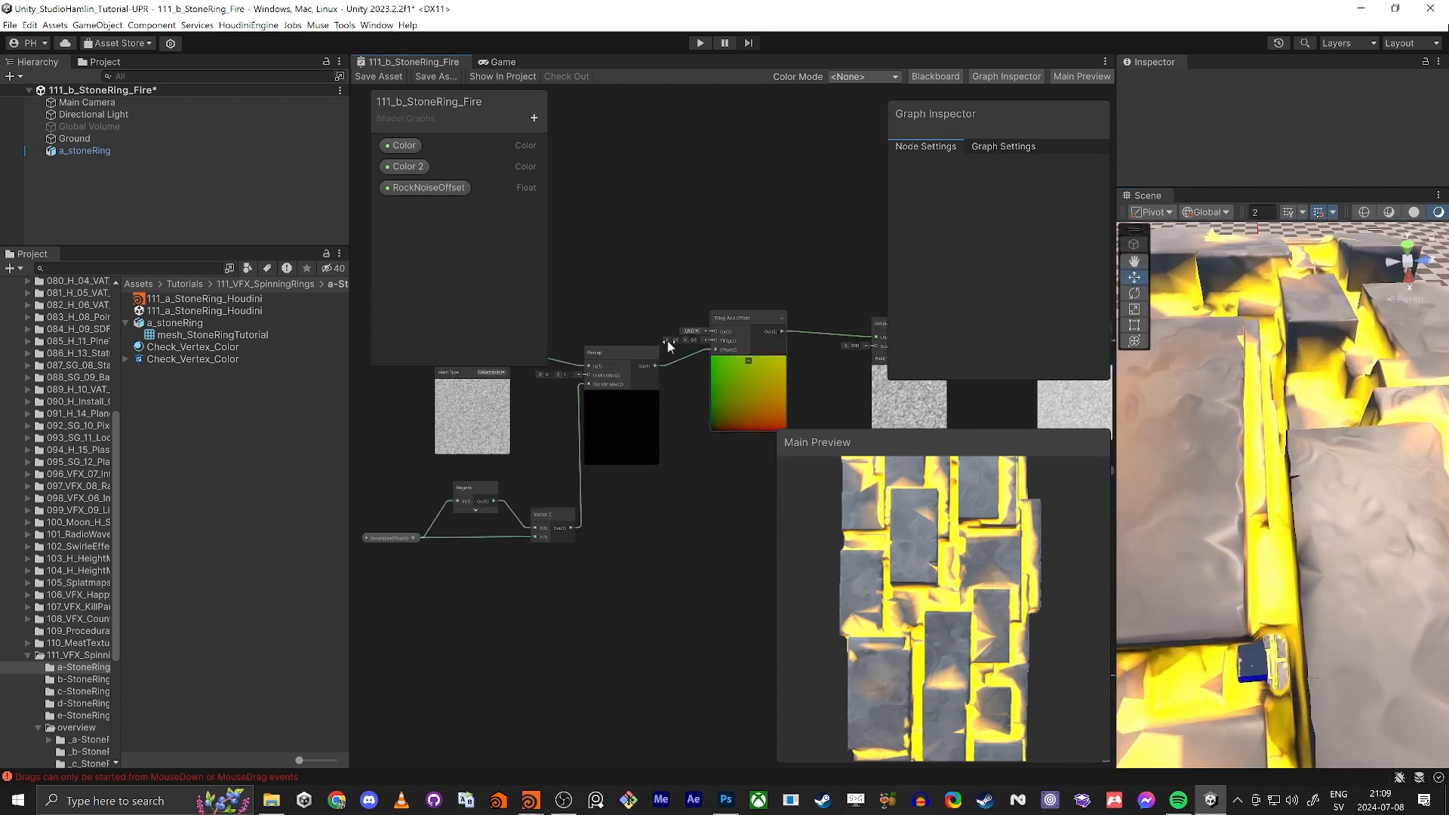
{"action": "left_click", "coordinate": [686, 339]}
{"action": "type", "text": "1"}
{"action": "key", "text": "Tab"}
{"action": "type", "text": "1"}
Set the Scale of the Simple Noise fed by Tiling And Offset to 300.
{"action": "scroll", "coordinate": [769, 210], "scroll_direction": "down", "scroll_amount": 7}
{"action": "middle_click_drag", "start_coordinate": [809, 230], "coordinate": [600, 257]}
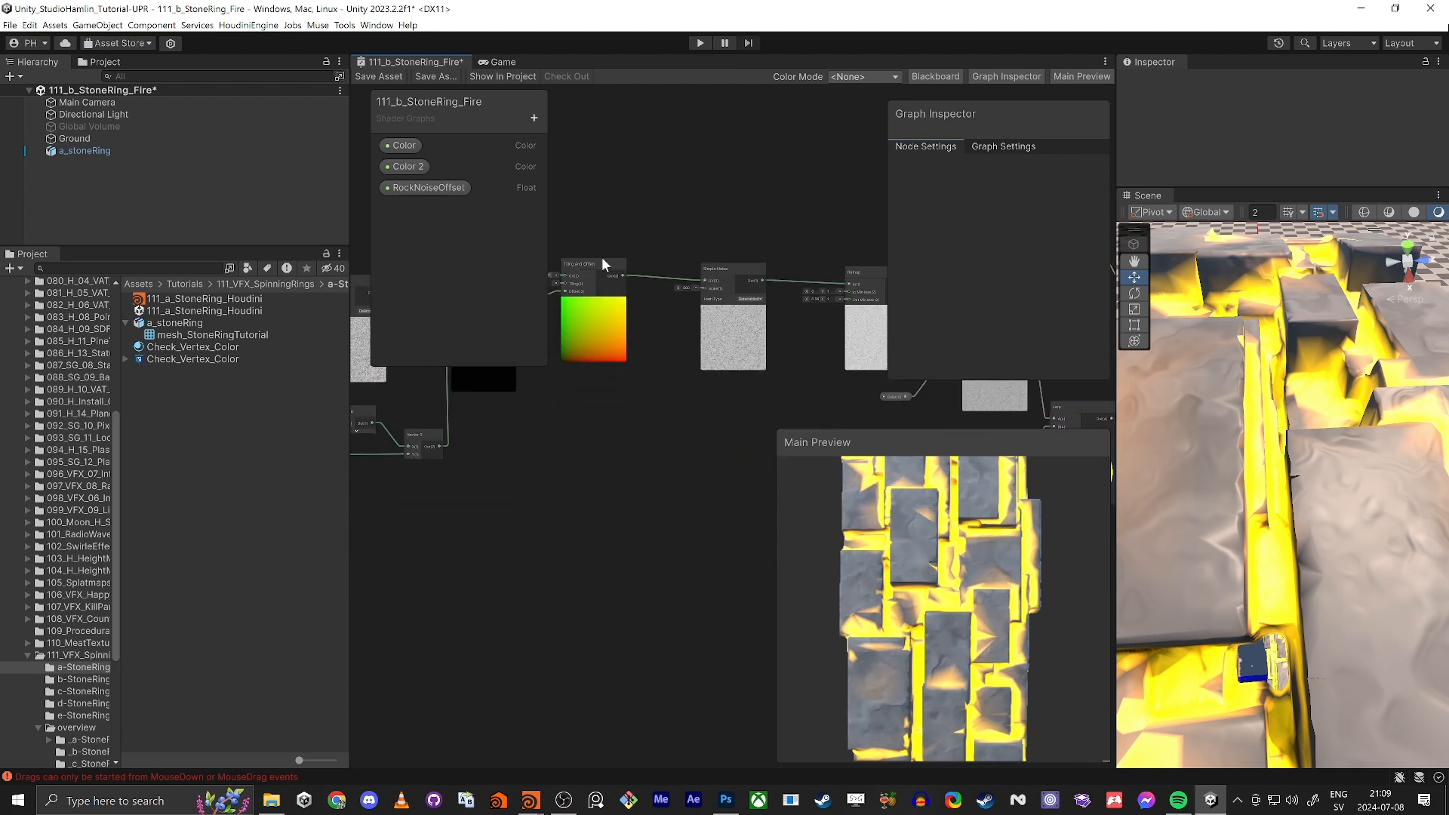
{"action": "middle_click_drag", "start_coordinate": [771, 377], "coordinate": [771, 442]}
{"action": "scroll", "coordinate": [700, 392], "scroll_direction": "up", "scroll_amount": 4}
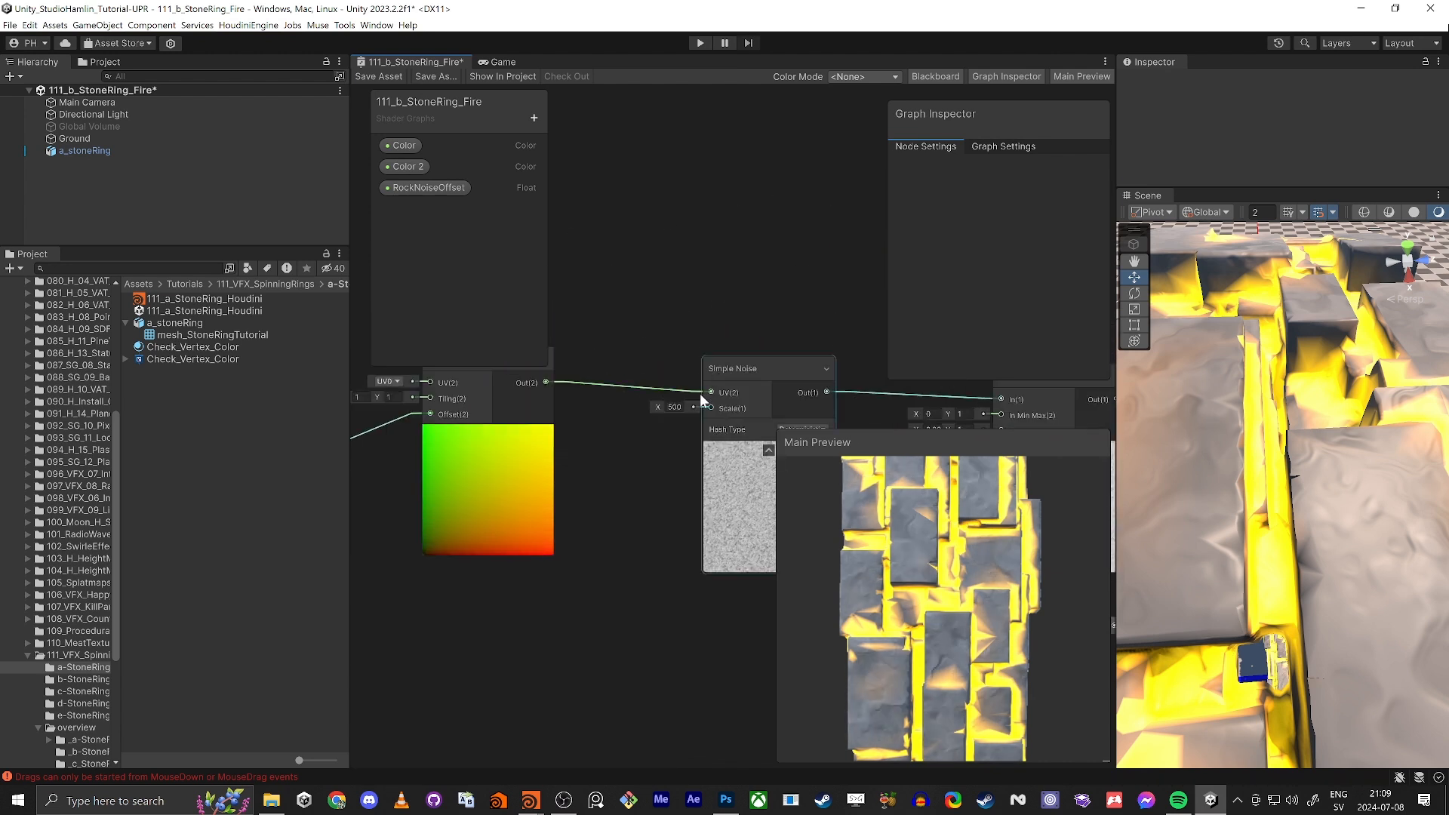
{"action": "left_click", "coordinate": [673, 407]}
{"action": "type", "text": "300"}
{"action": "key", "text": "Return"}
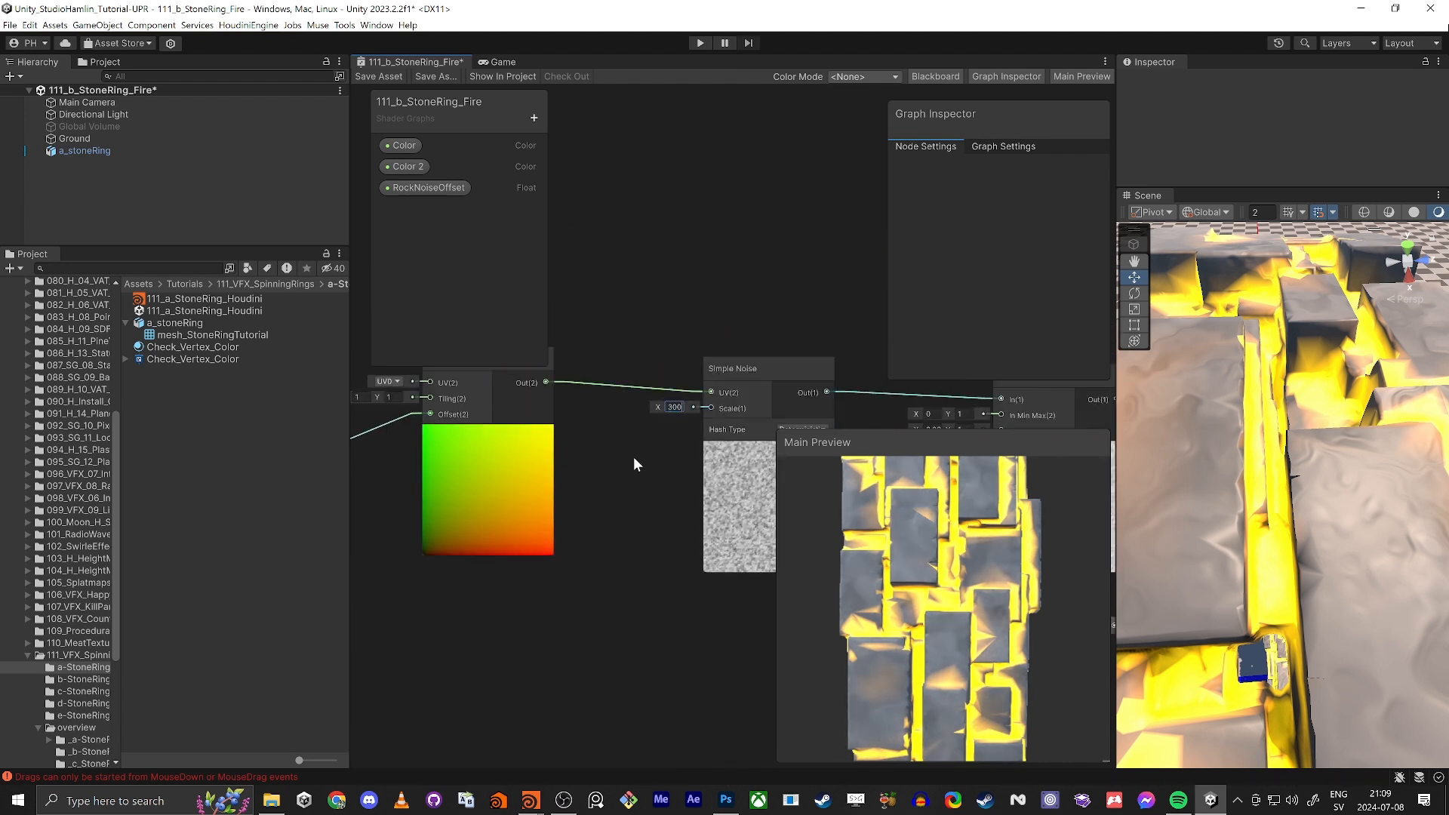
Set the Scale of the first Simple Noise, which drives the offset Remap, to 300.
{"action": "scroll", "coordinate": [718, 259], "scroll_direction": "down", "scroll_amount": 7}
{"action": "middle_click_drag", "start_coordinate": [525, 590], "coordinate": [710, 642]}
{"action": "scroll", "coordinate": [703, 344], "scroll_direction": "up", "scroll_amount": 7}
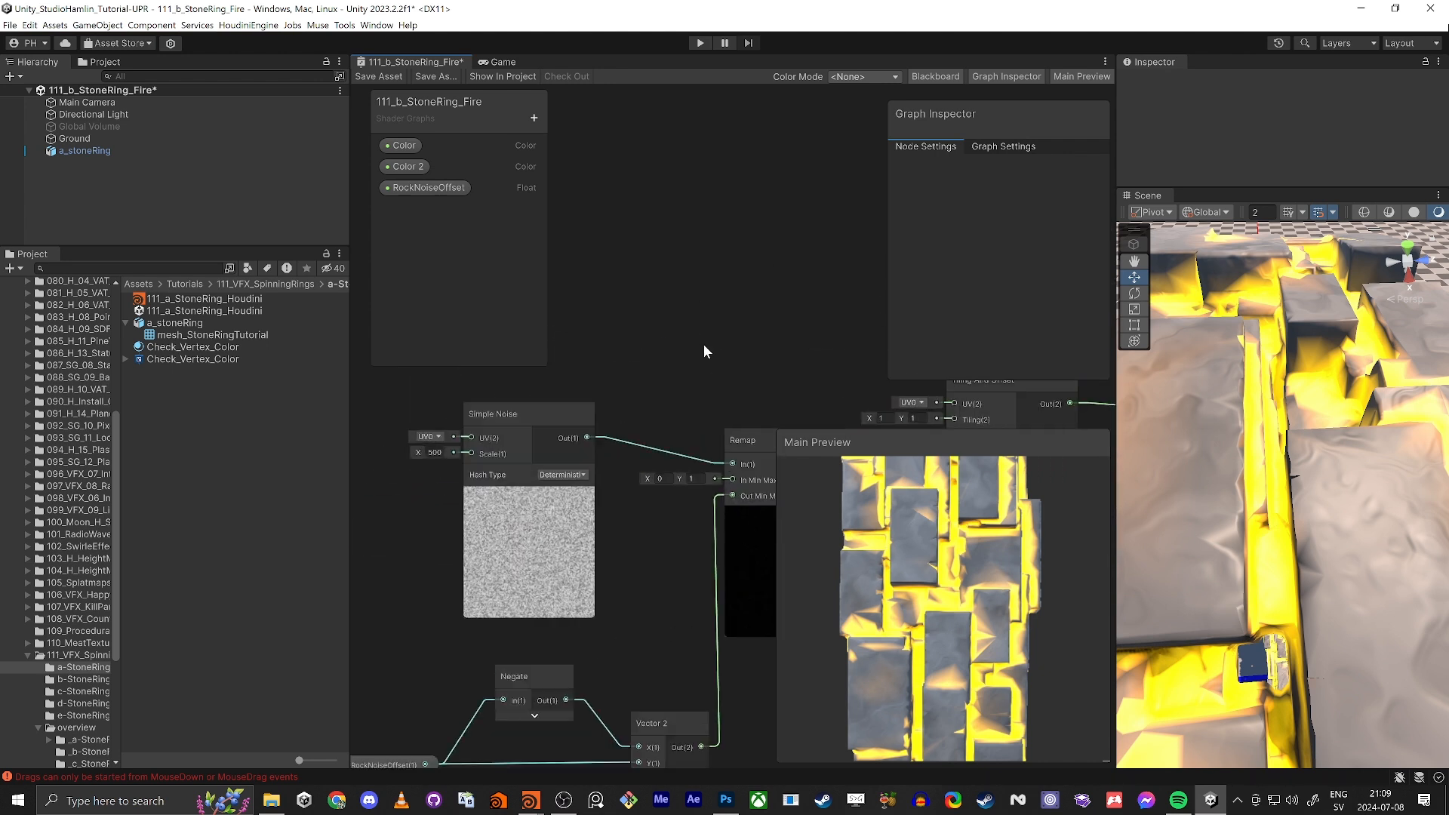
{"action": "left_click", "coordinate": [436, 453]}
{"action": "type", "text": "300"}
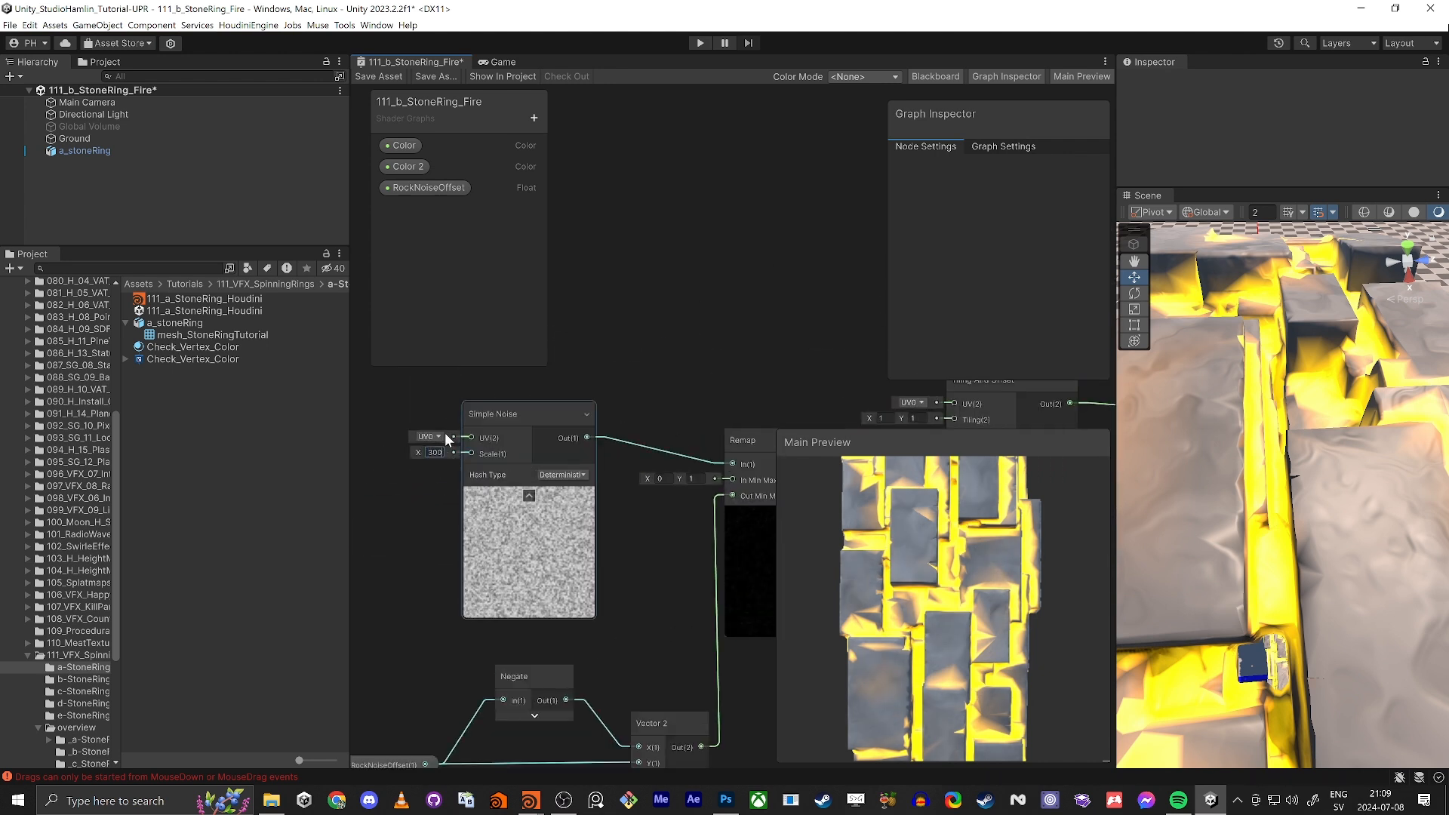
Save the shader graph with both noise scales at 300 and examine the stone ring in the scene.
{"action": "left_click", "coordinate": [738, 311]}
{"action": "scroll", "coordinate": [738, 312], "scroll_direction": "down", "scroll_amount": 3}
{"action": "middle_click_drag", "start_coordinate": [769, 323], "coordinate": [618, 317]}
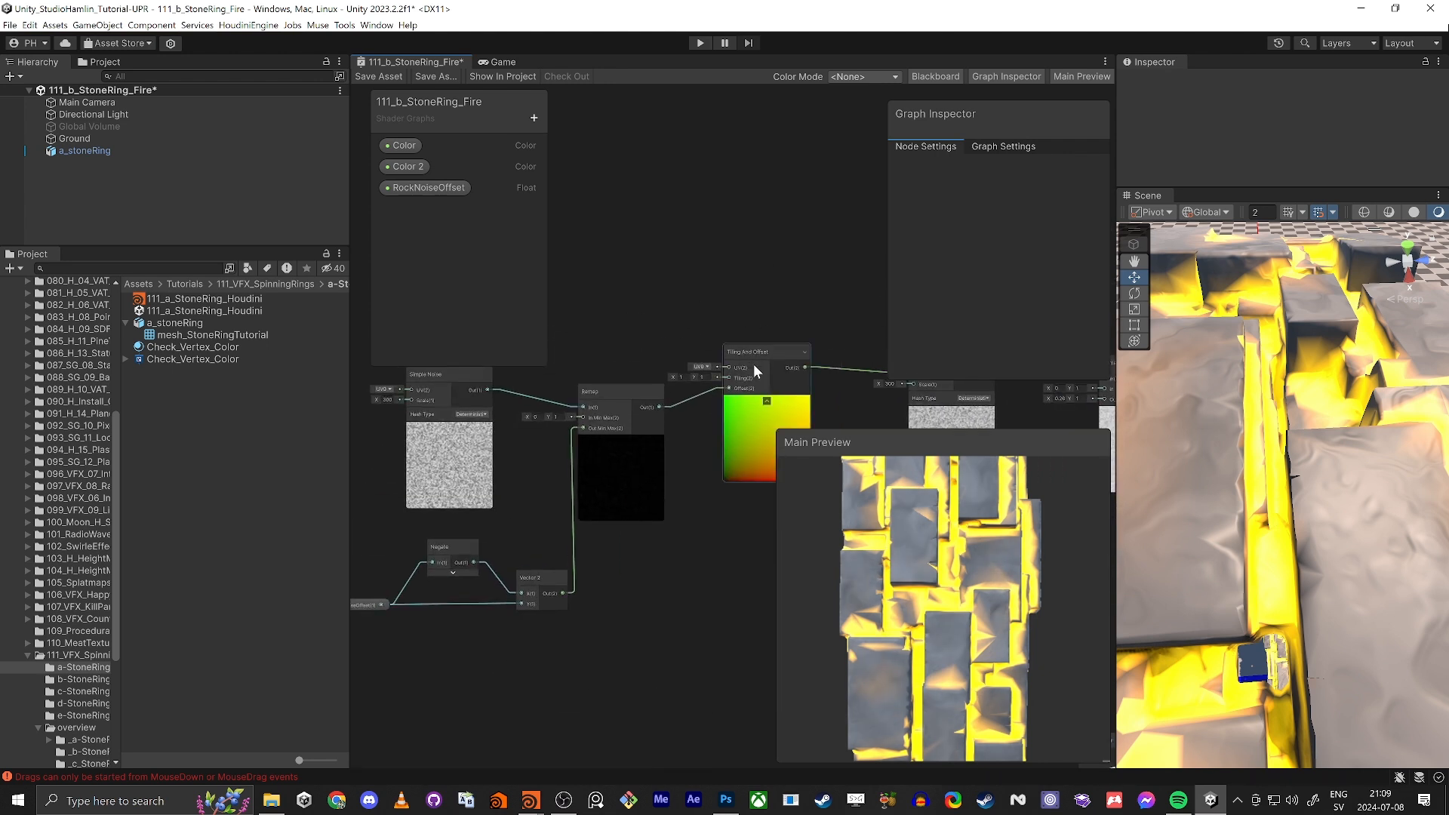
{"action": "left_click", "coordinate": [380, 78]}
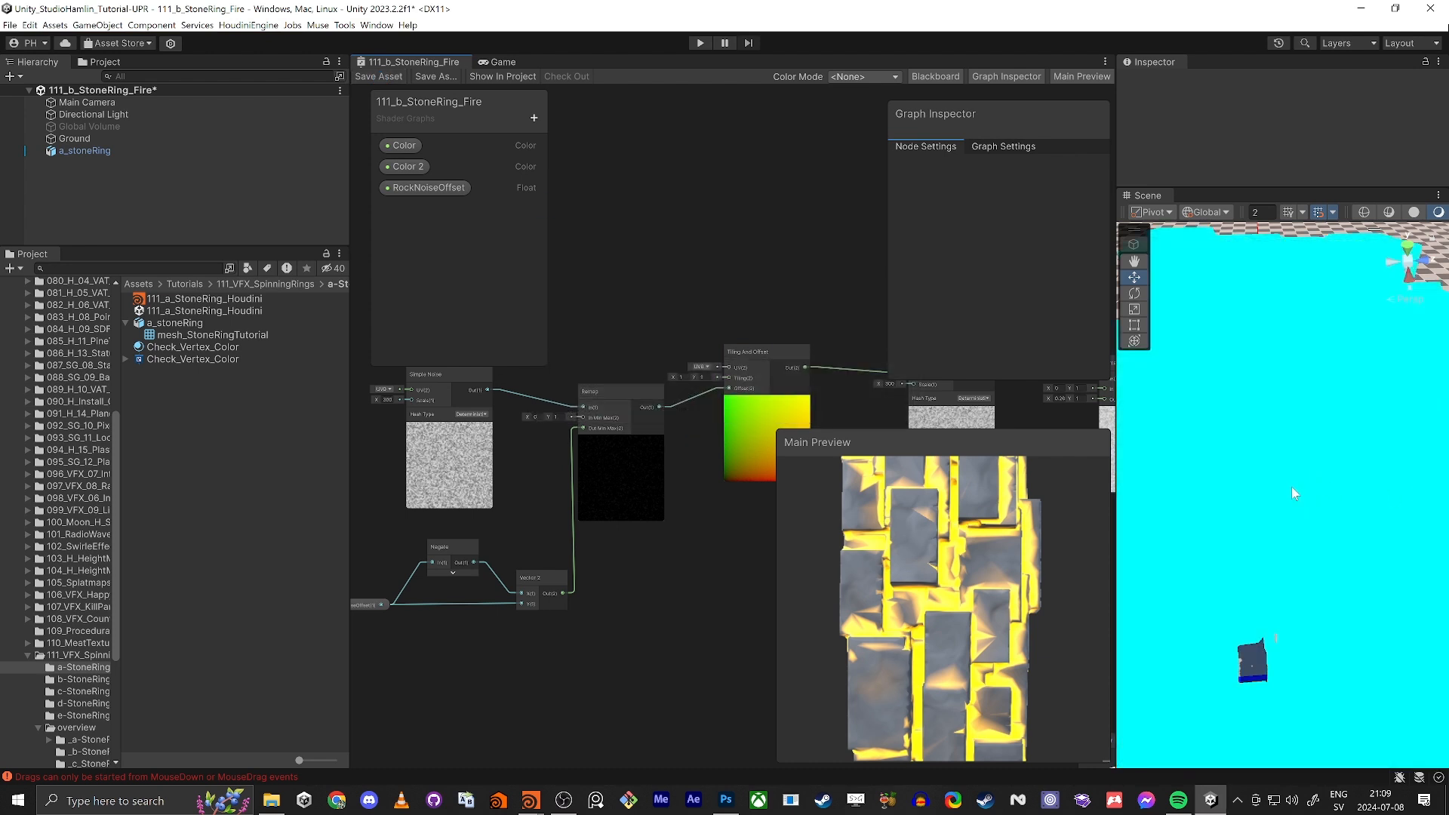
{"action": "right_click_drag", "start_coordinate": [1205, 457], "coordinate": [1217, 495]}
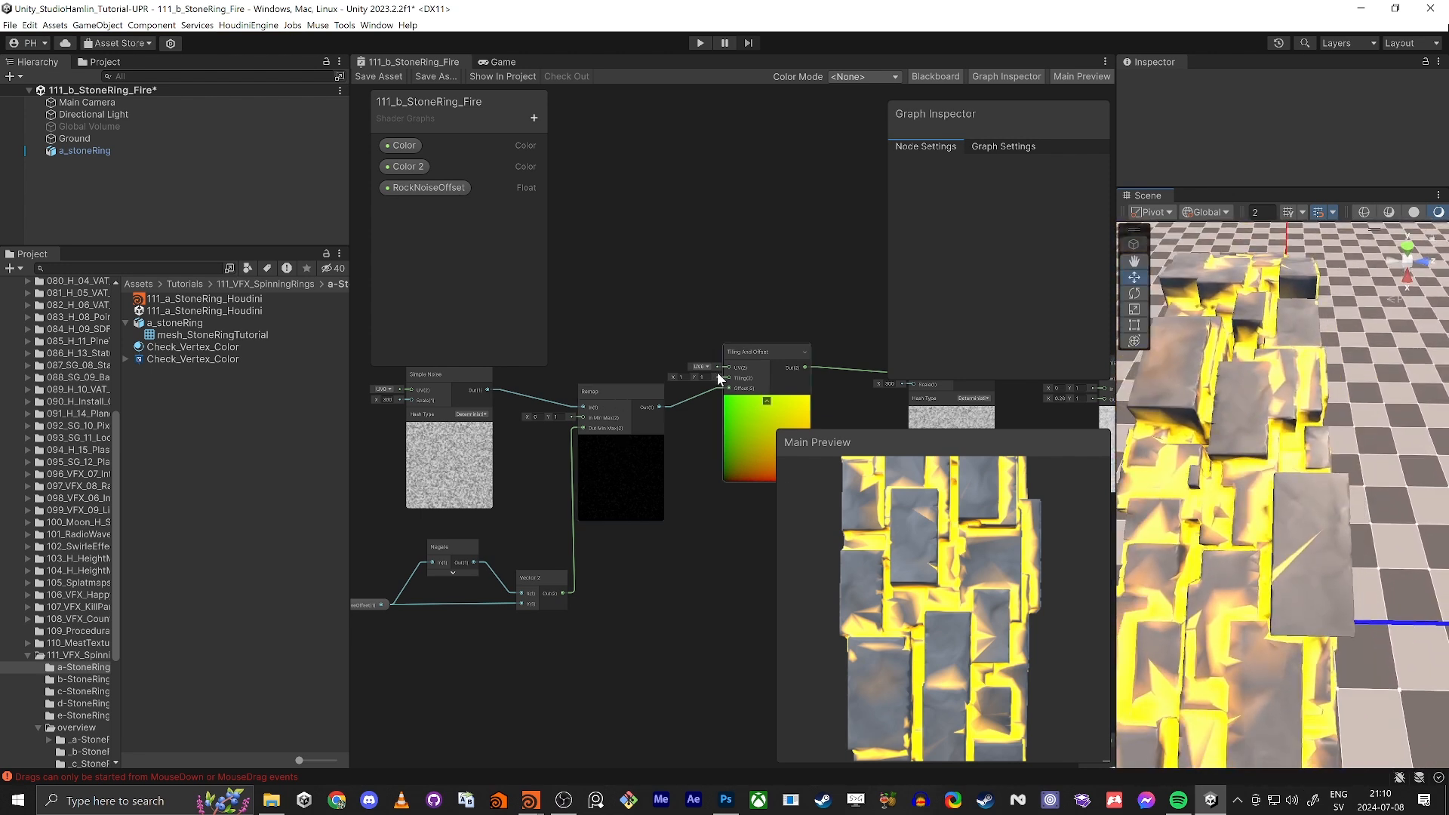
Set the Scale of both Simple Noise nodes, before and after Tiling And Offset, to 400.
{"action": "key", "text": "shift+space"}
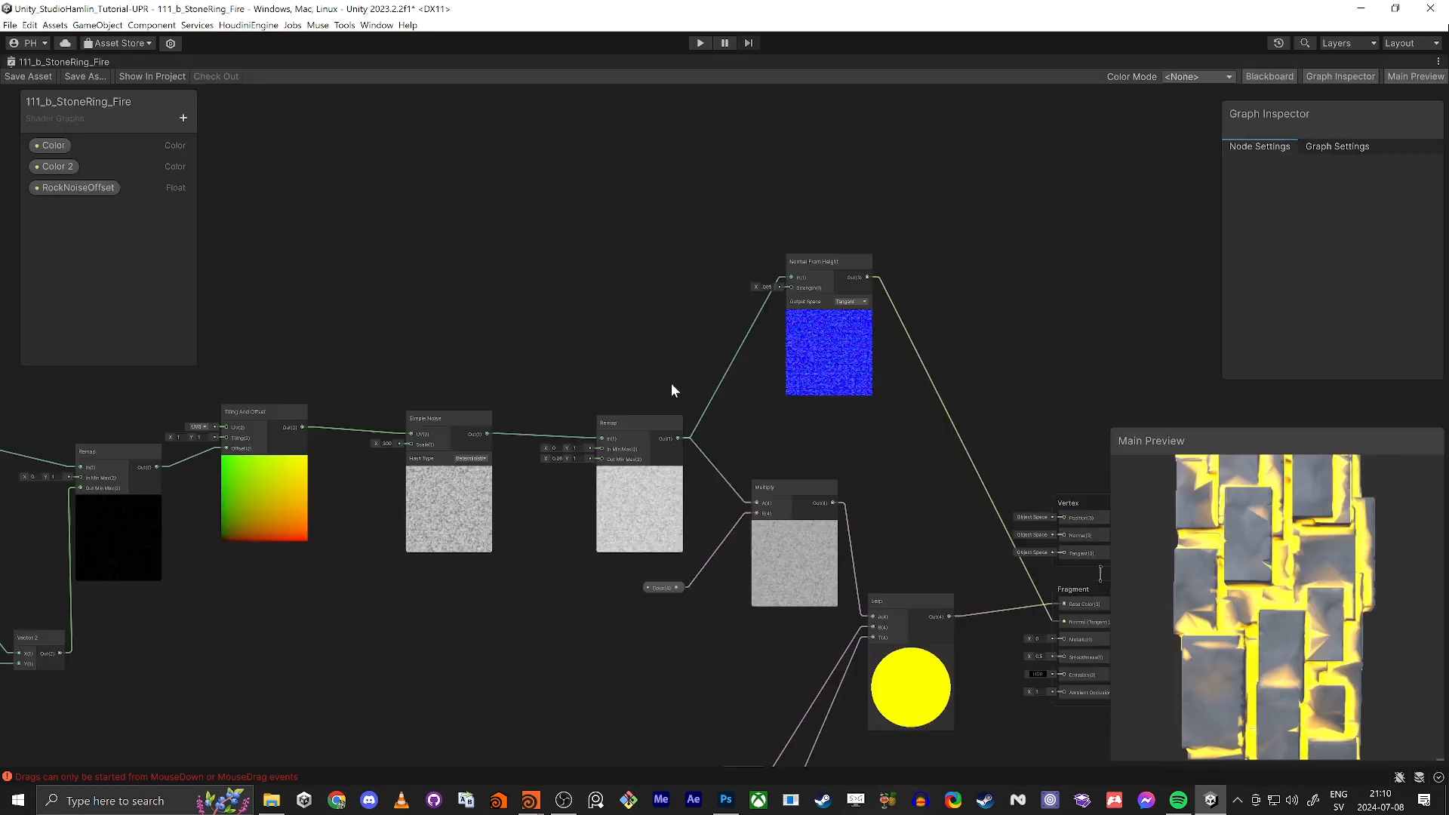
{"action": "middle_click_drag", "start_coordinate": [471, 449], "coordinate": [810, 451]}
{"action": "scroll", "coordinate": [810, 450], "scroll_direction": "up", "scroll_amount": 3}
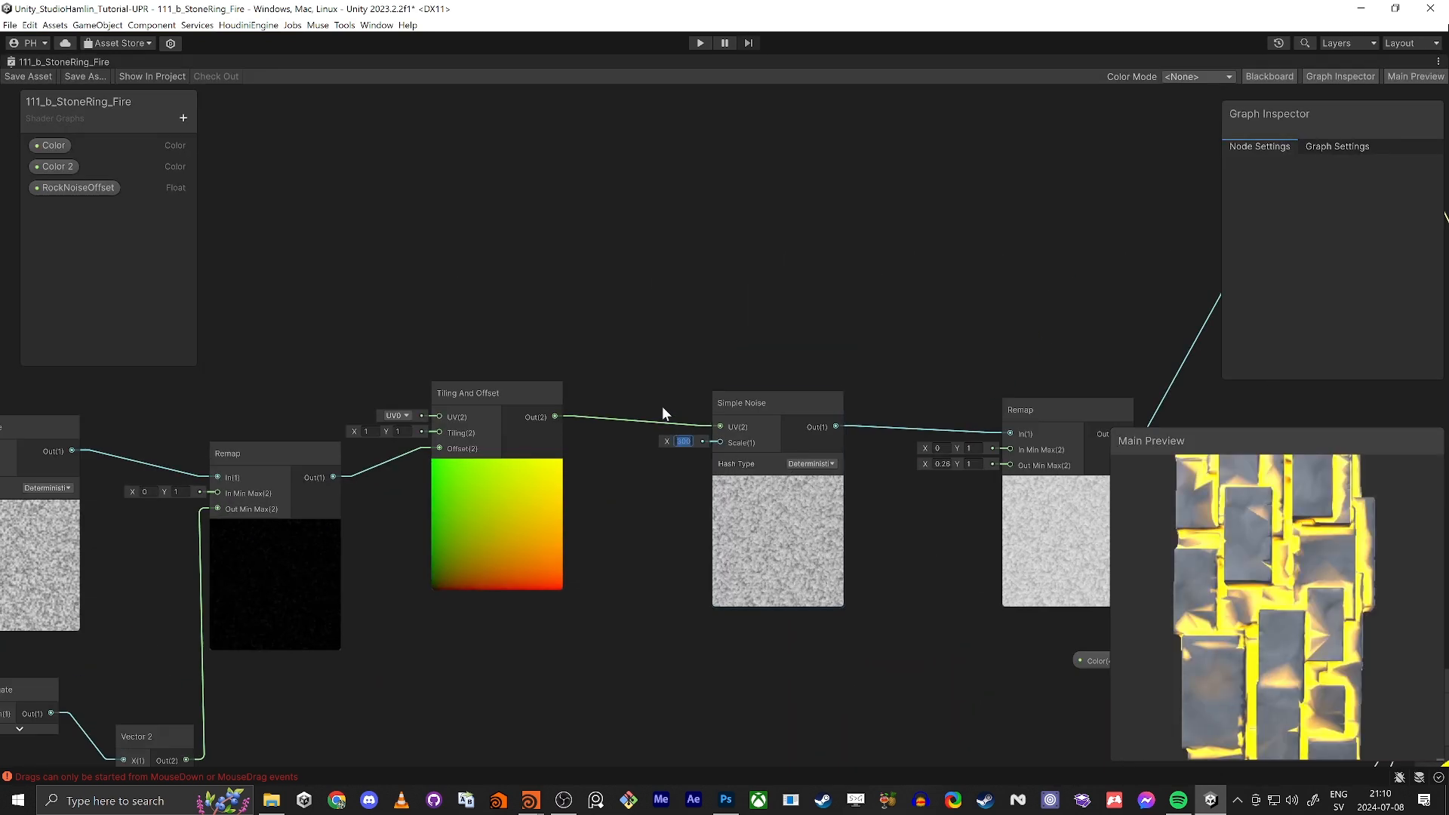
{"action": "type", "text": "400"}
{"action": "middle_click_drag", "start_coordinate": [875, 360], "coordinate": [1106, 275]}
{"action": "scroll", "coordinate": [1106, 276], "scroll_direction": "down", "scroll_amount": 1}
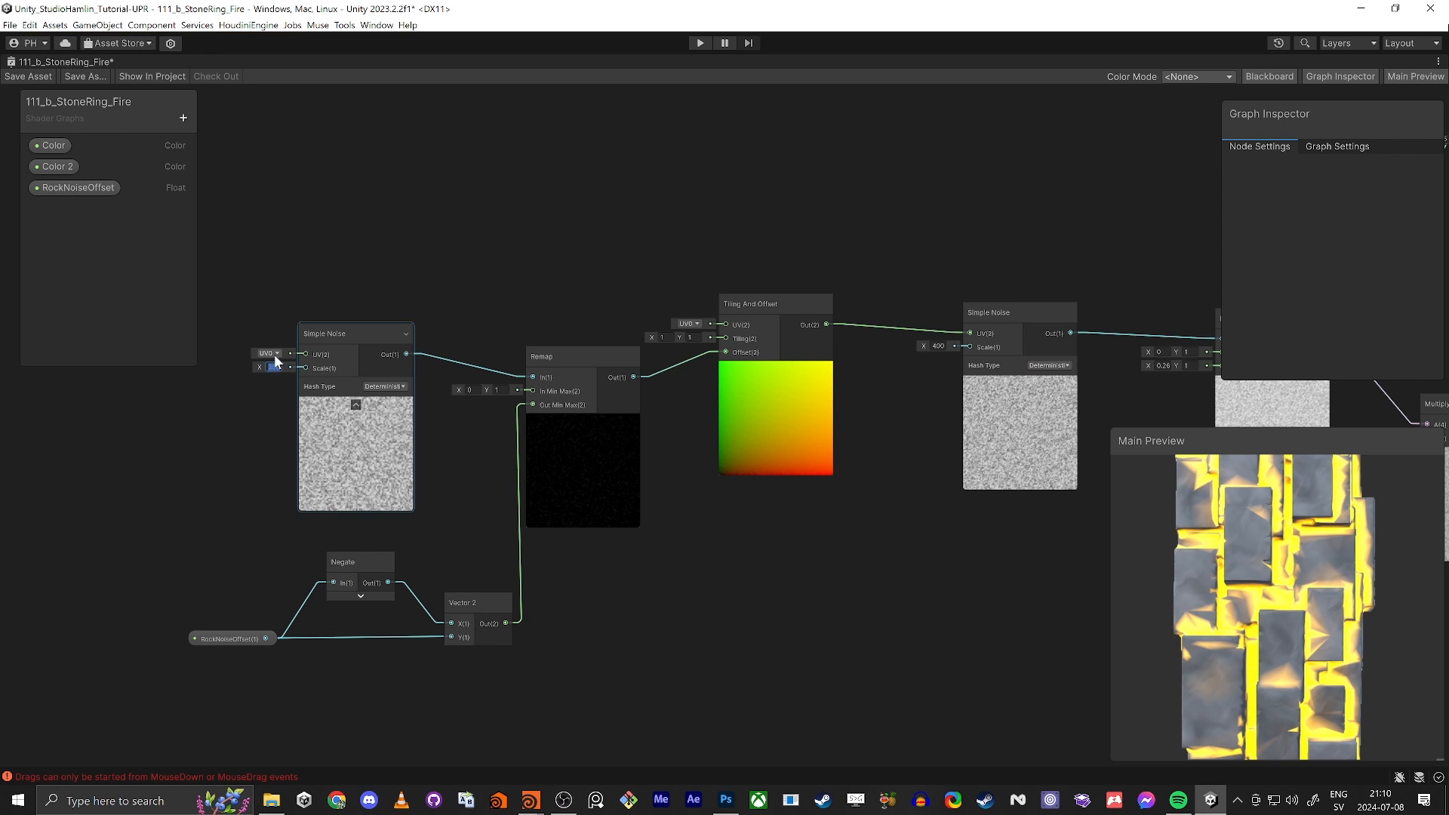
{"action": "type", "text": "400"}
Set the Strength of the Normal From Height node to 0.01.
{"action": "middle_click_drag", "start_coordinate": [802, 274], "coordinate": [349, 217]}
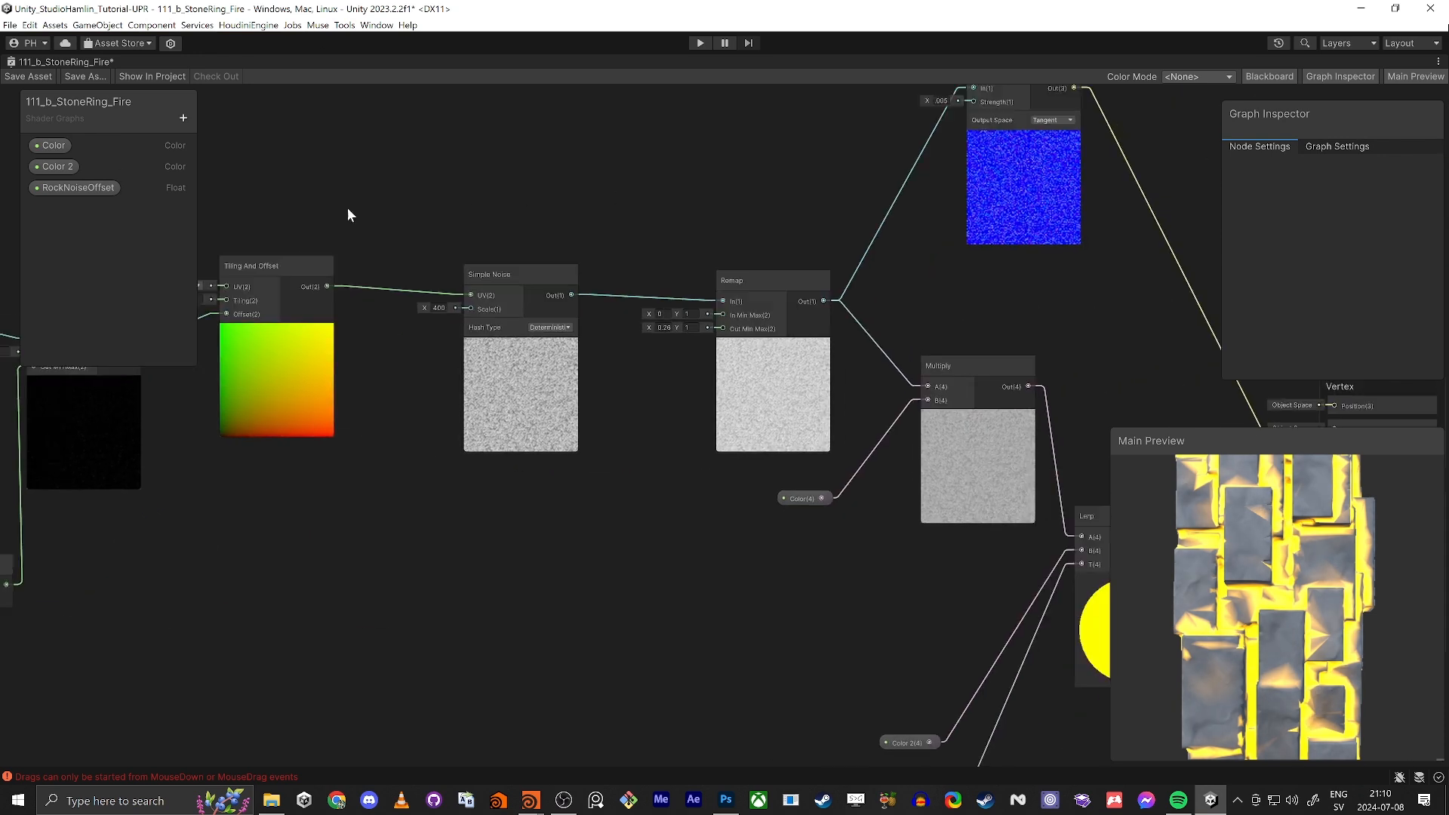
{"action": "middle_click_drag", "start_coordinate": [788, 139], "coordinate": [682, 307]}
{"action": "type", "text": ".005"}
{"action": "key", "text": "Return"}
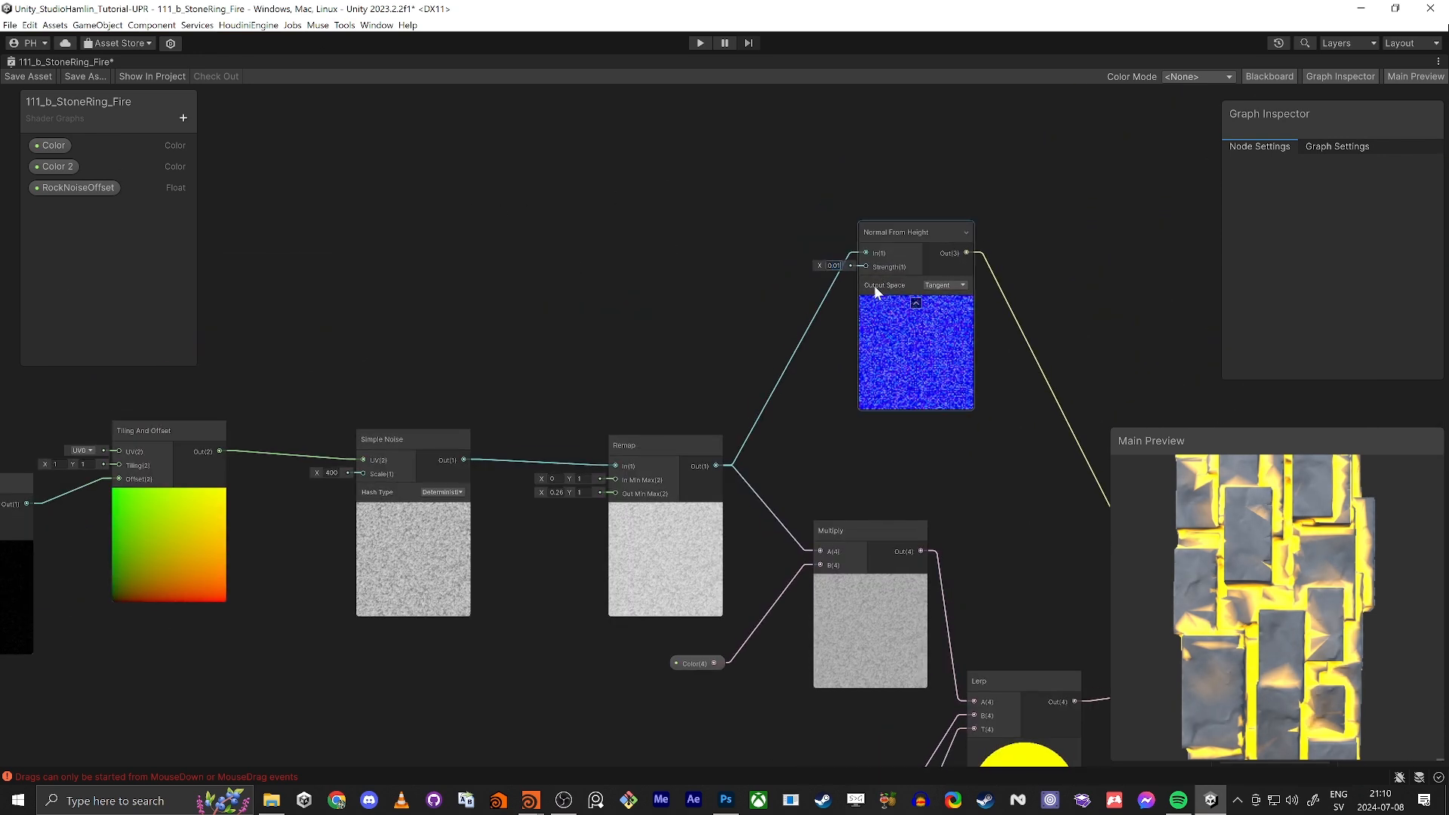
Save the shader graph and examine the rock bumps on the ring in the scene up close.
{"action": "left_click", "coordinate": [115, 114]}
{"action": "left_click", "coordinate": [18, 77]}
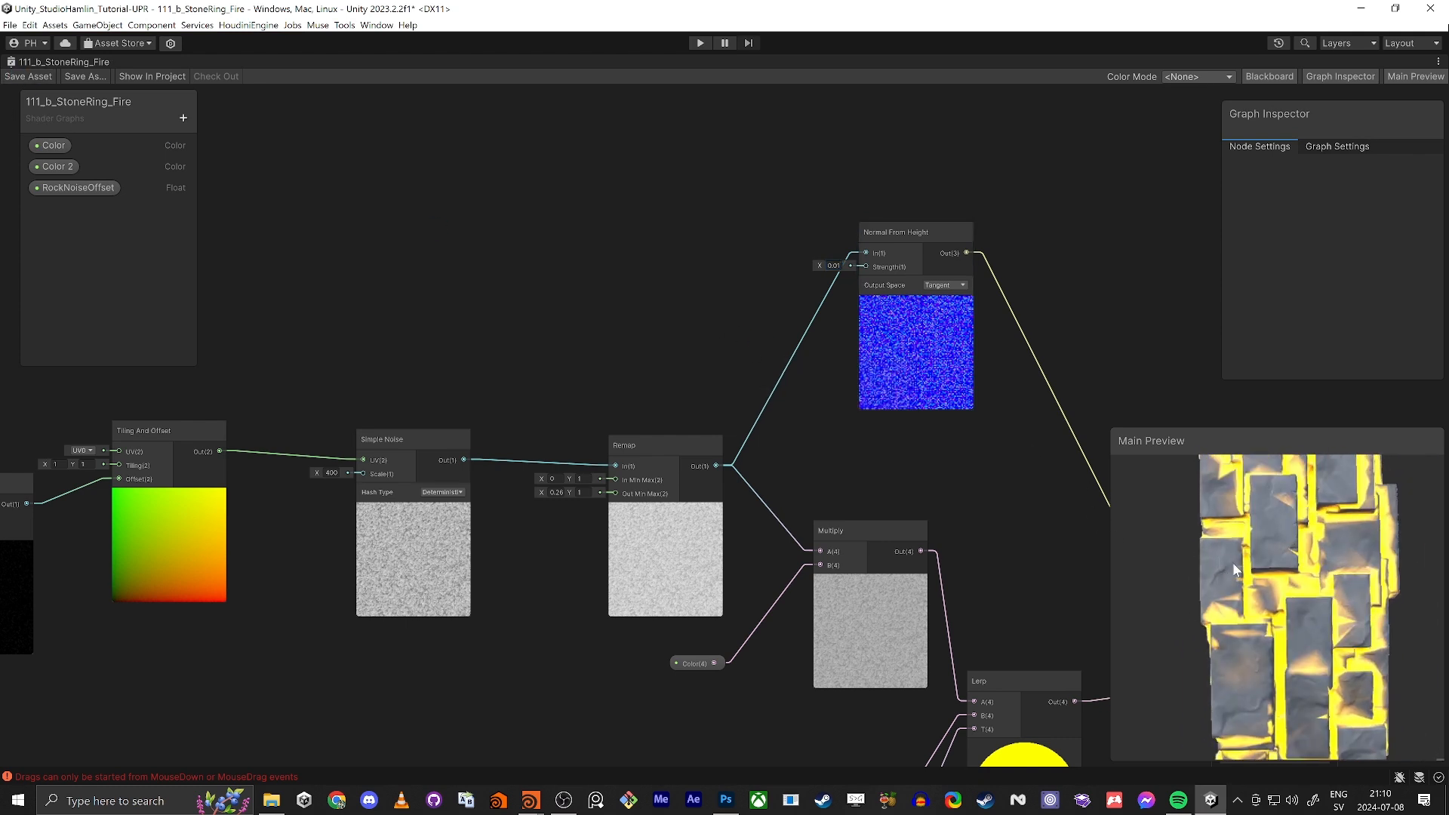
{"action": "key", "text": "shift+space"}
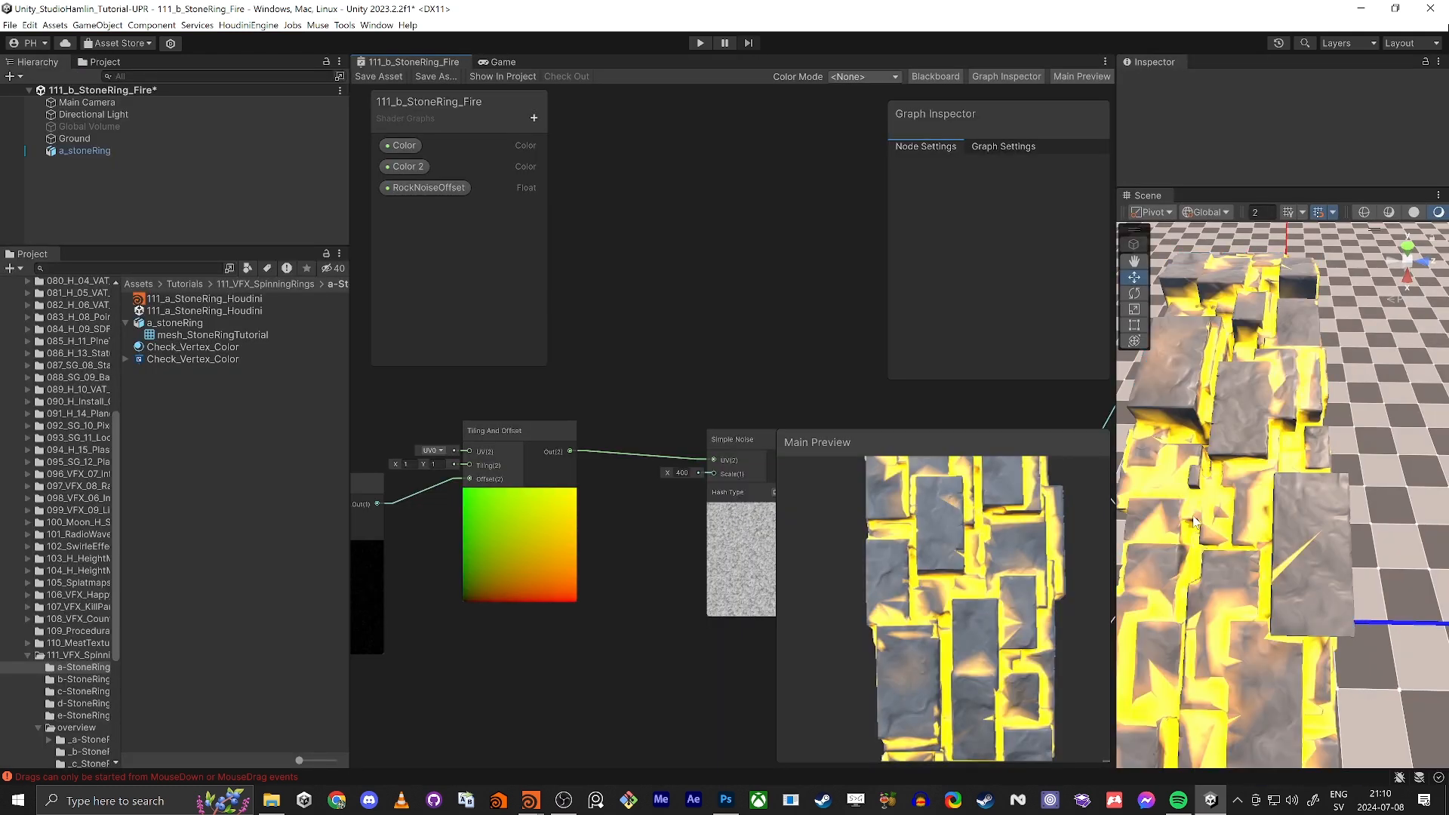
{"action": "left_click_drag", "start_coordinate": [1237, 390], "coordinate": [1275, 450], "text": "alt"}
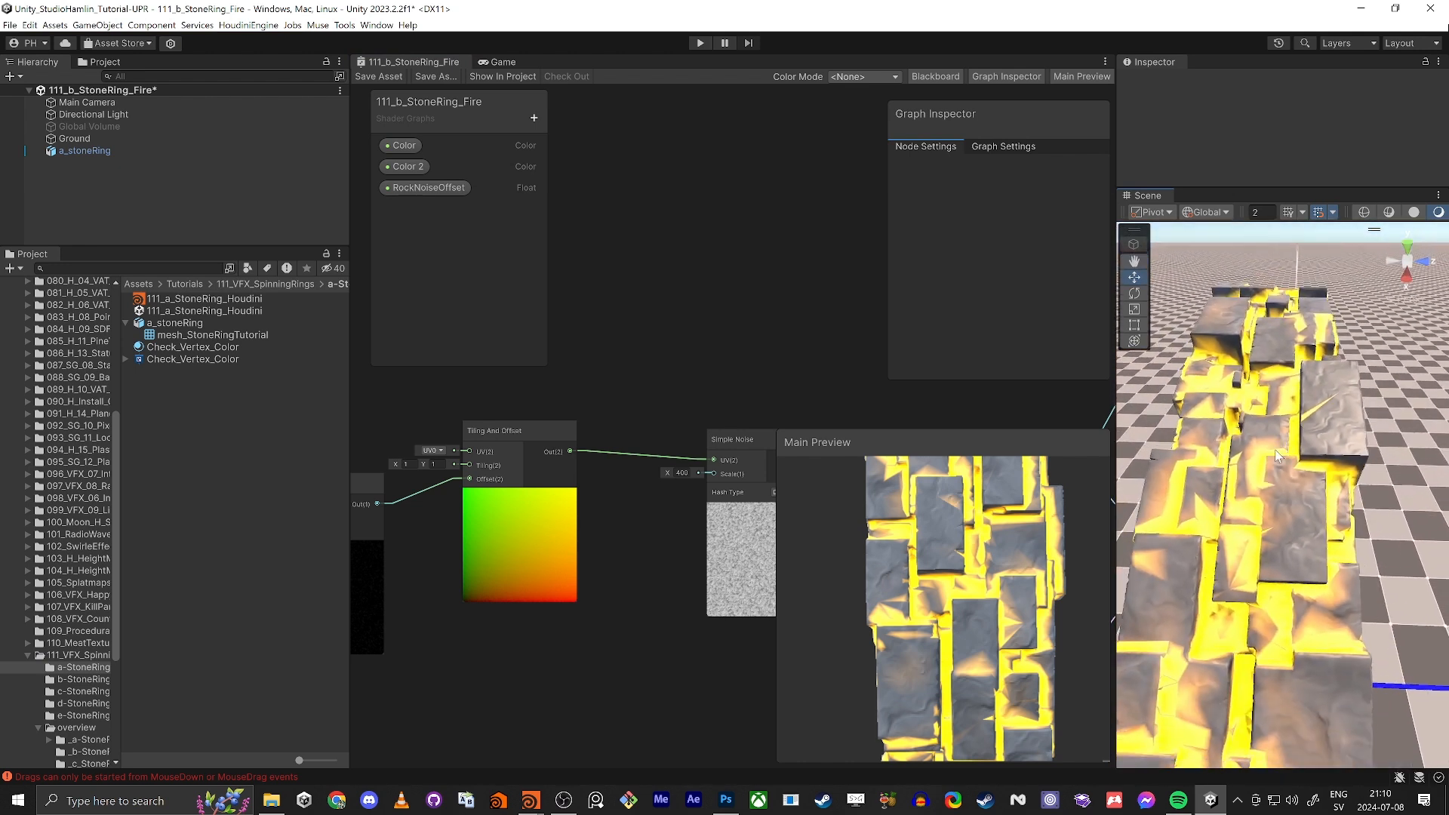
{"action": "right_click_drag", "start_coordinate": [1282, 445], "coordinate": [1290, 533], "text": "alt"}
{"action": "key", "text": "e"}
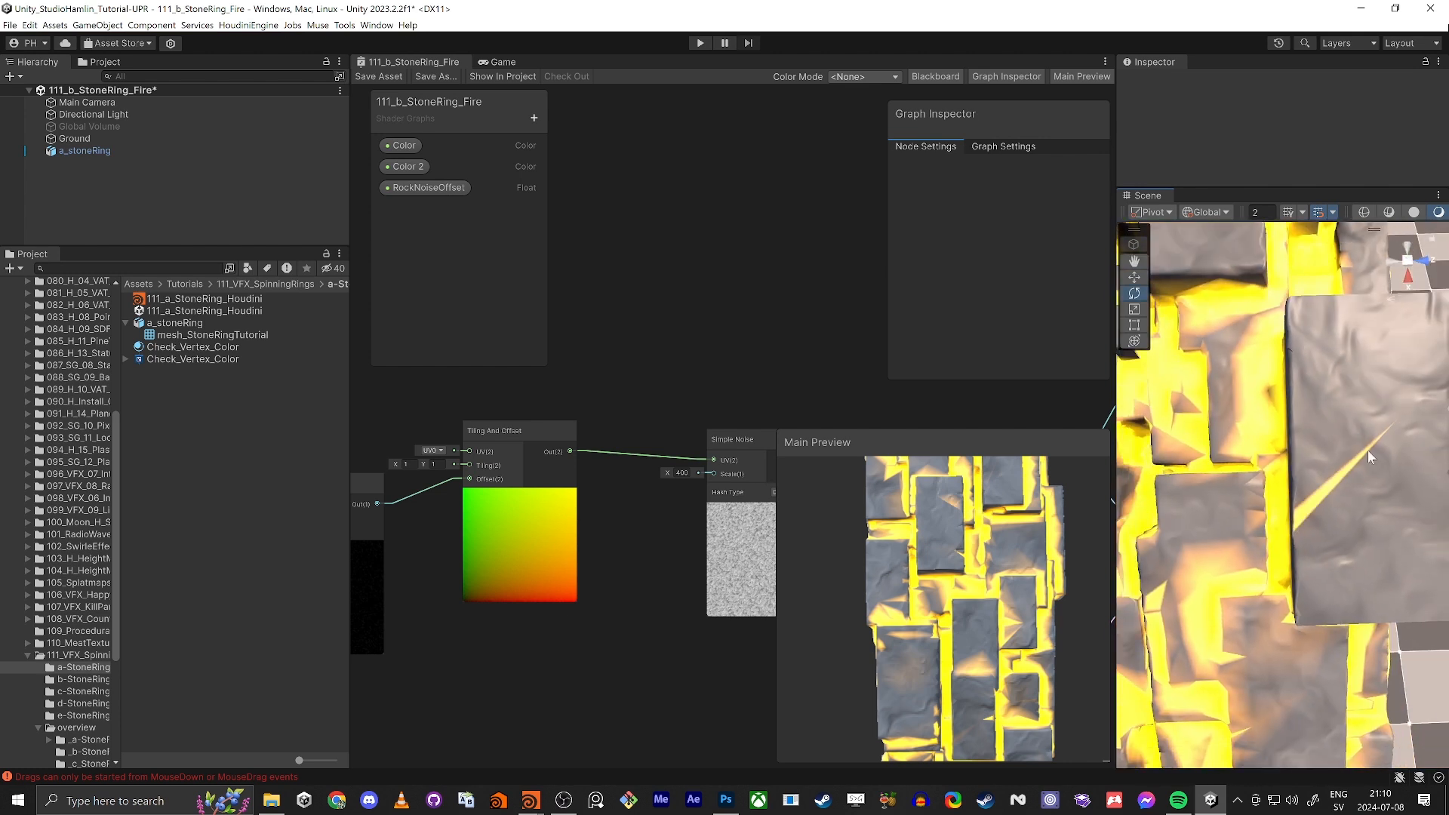
Switch to Houdini, display the polyreduce1 node and compare the ring's wireframe up close with and without the reduction.
{"action": "key", "text": "alt+Tab"}
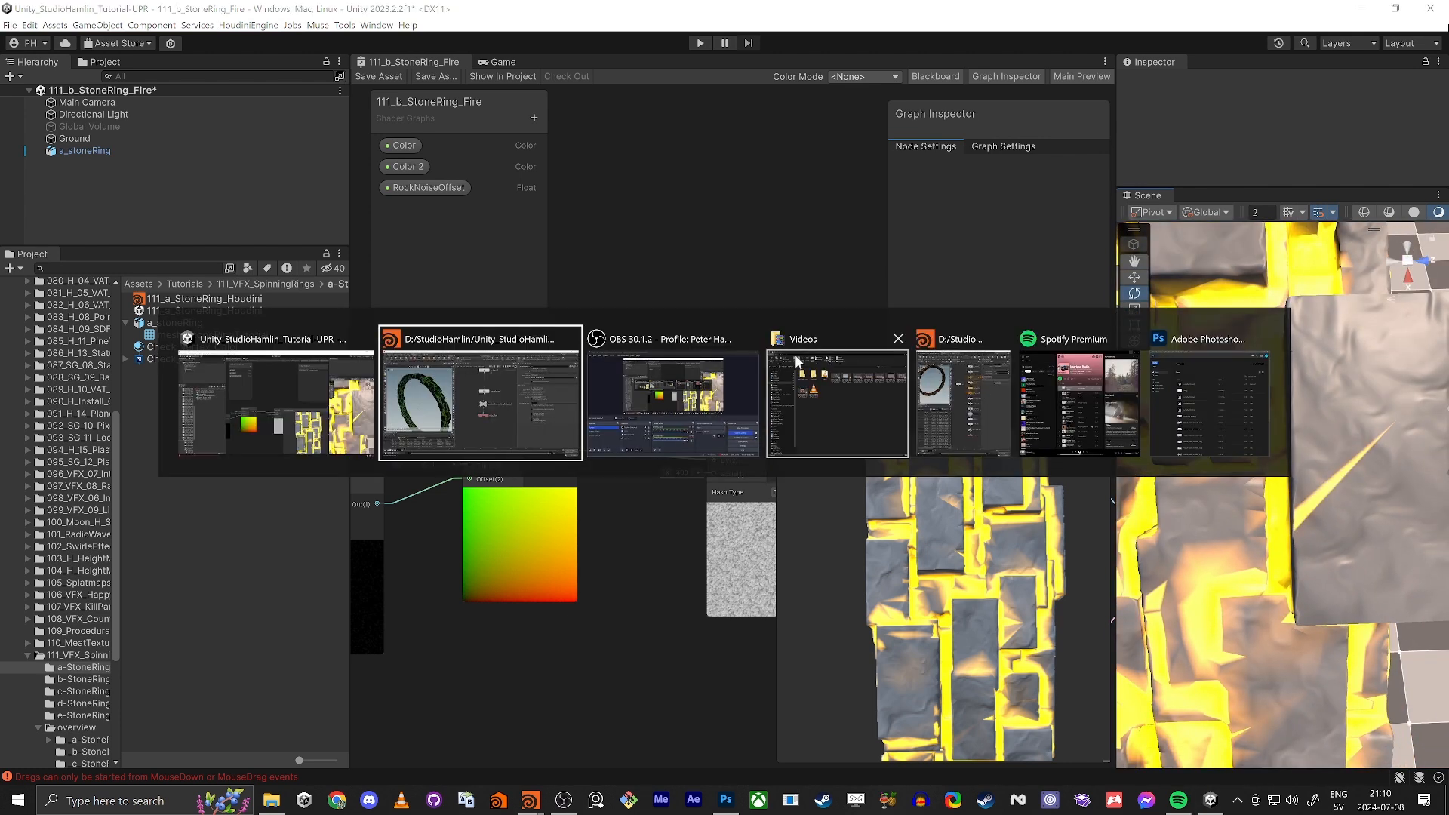
{"action": "left_click", "coordinate": [497, 392]}
{"action": "scroll", "coordinate": [814, 283], "scroll_direction": "up", "scroll_amount": 5}
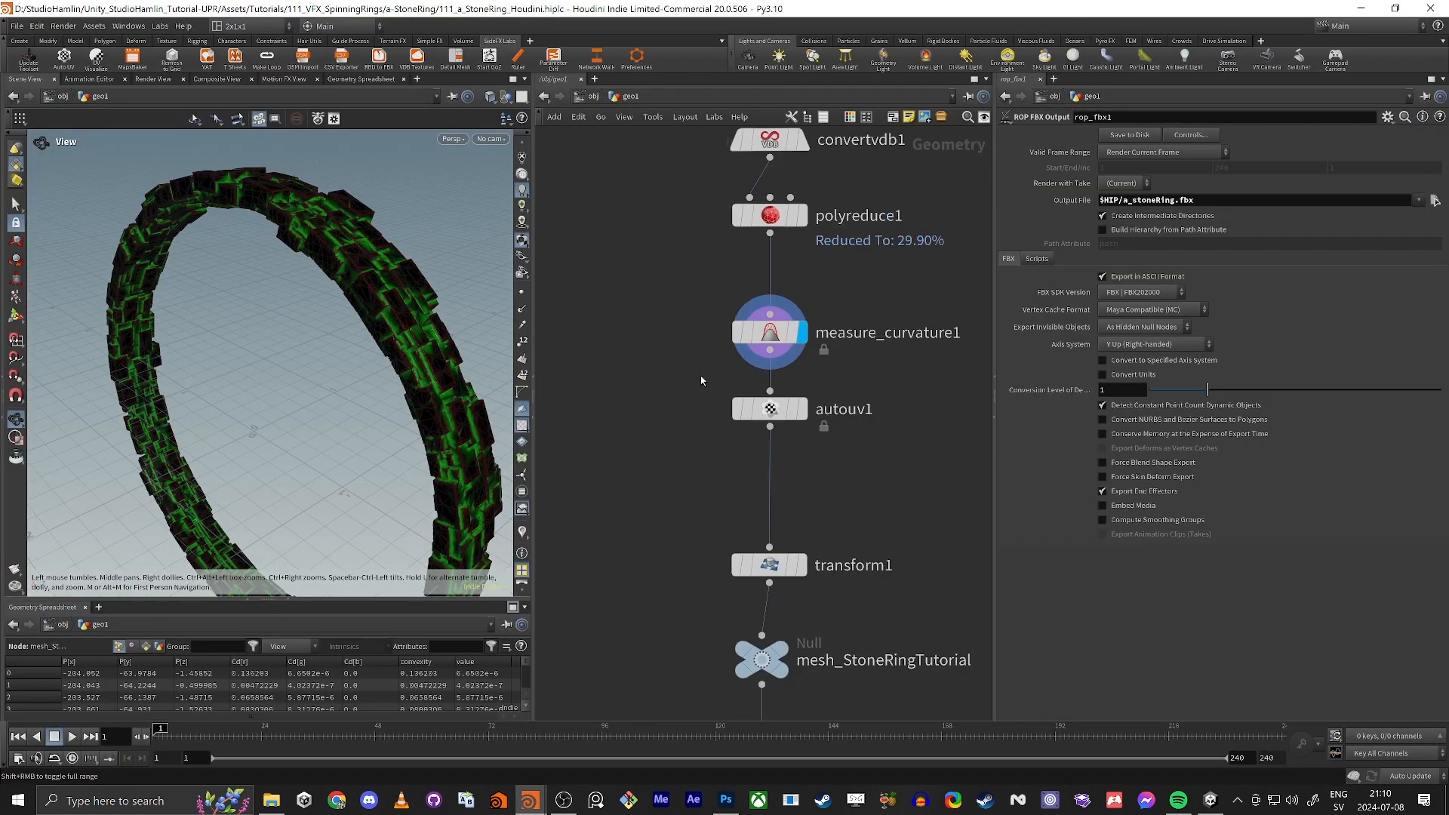
{"action": "left_click", "coordinate": [800, 312]}
{"action": "left_click", "coordinate": [767, 312]}
{"action": "key", "text": "f"}
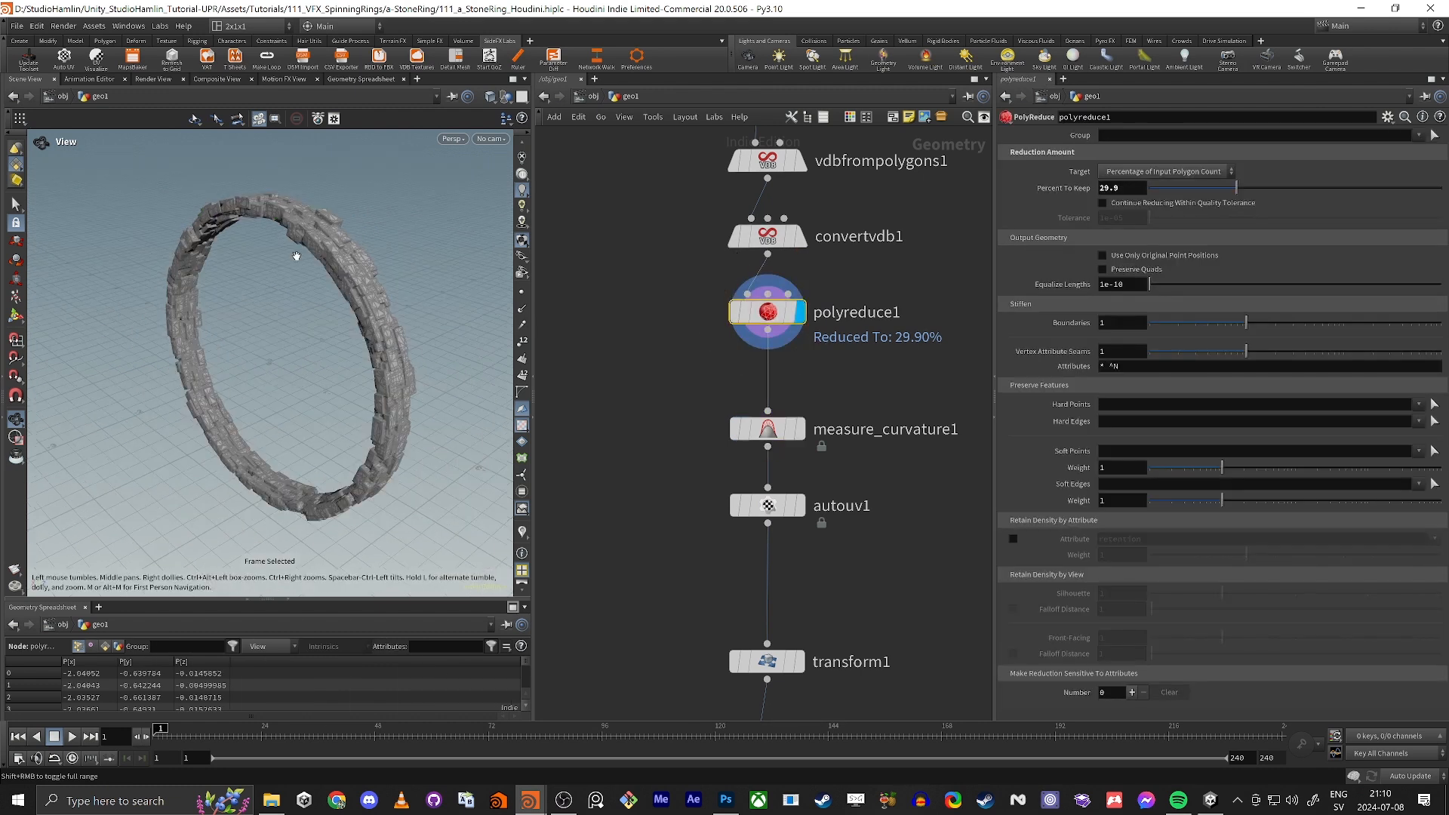
{"action": "scroll", "coordinate": [322, 235], "scroll_direction": "up", "scroll_amount": 10}
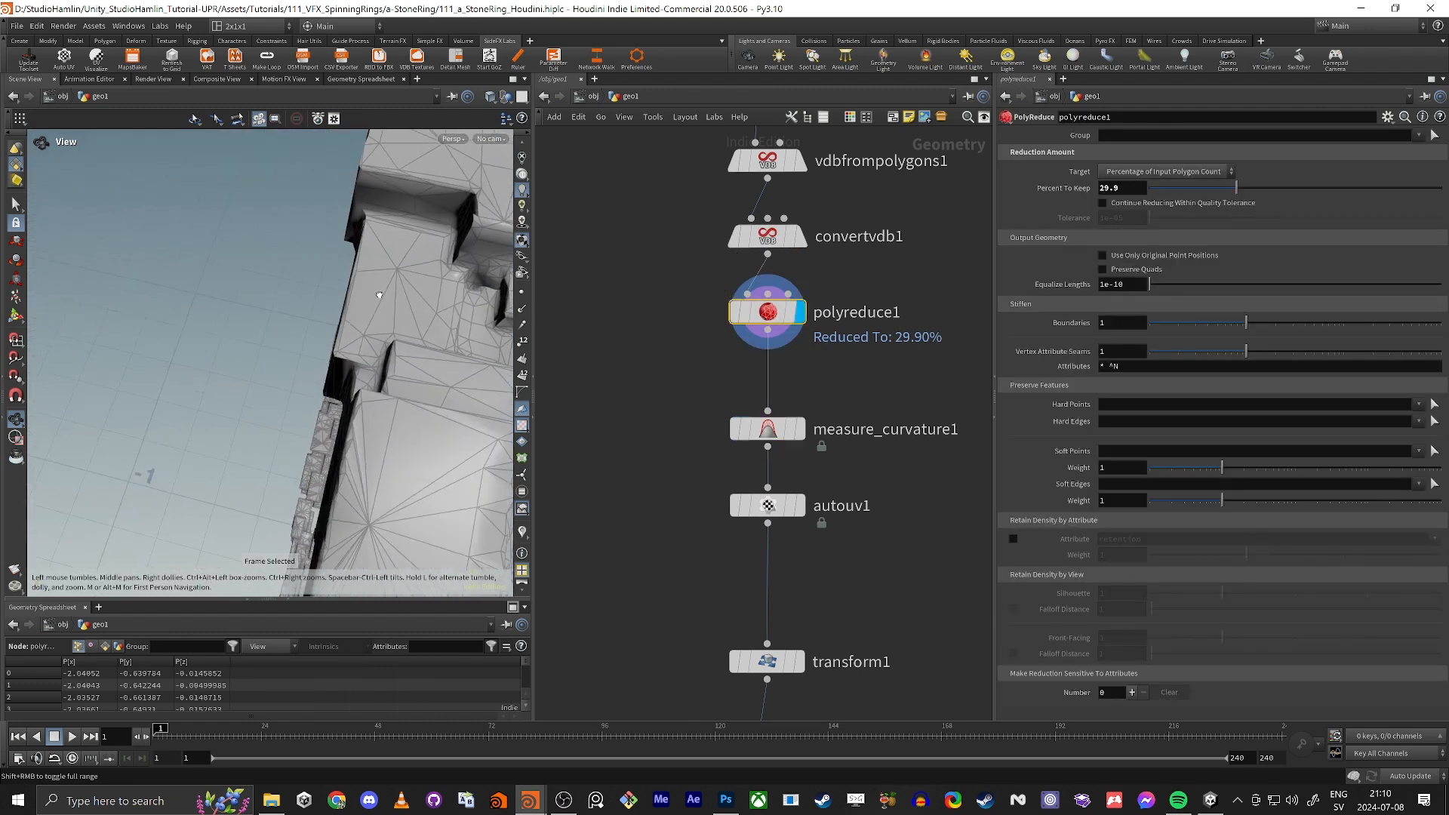
{"action": "mouse_move", "coordinate": [736, 313]}
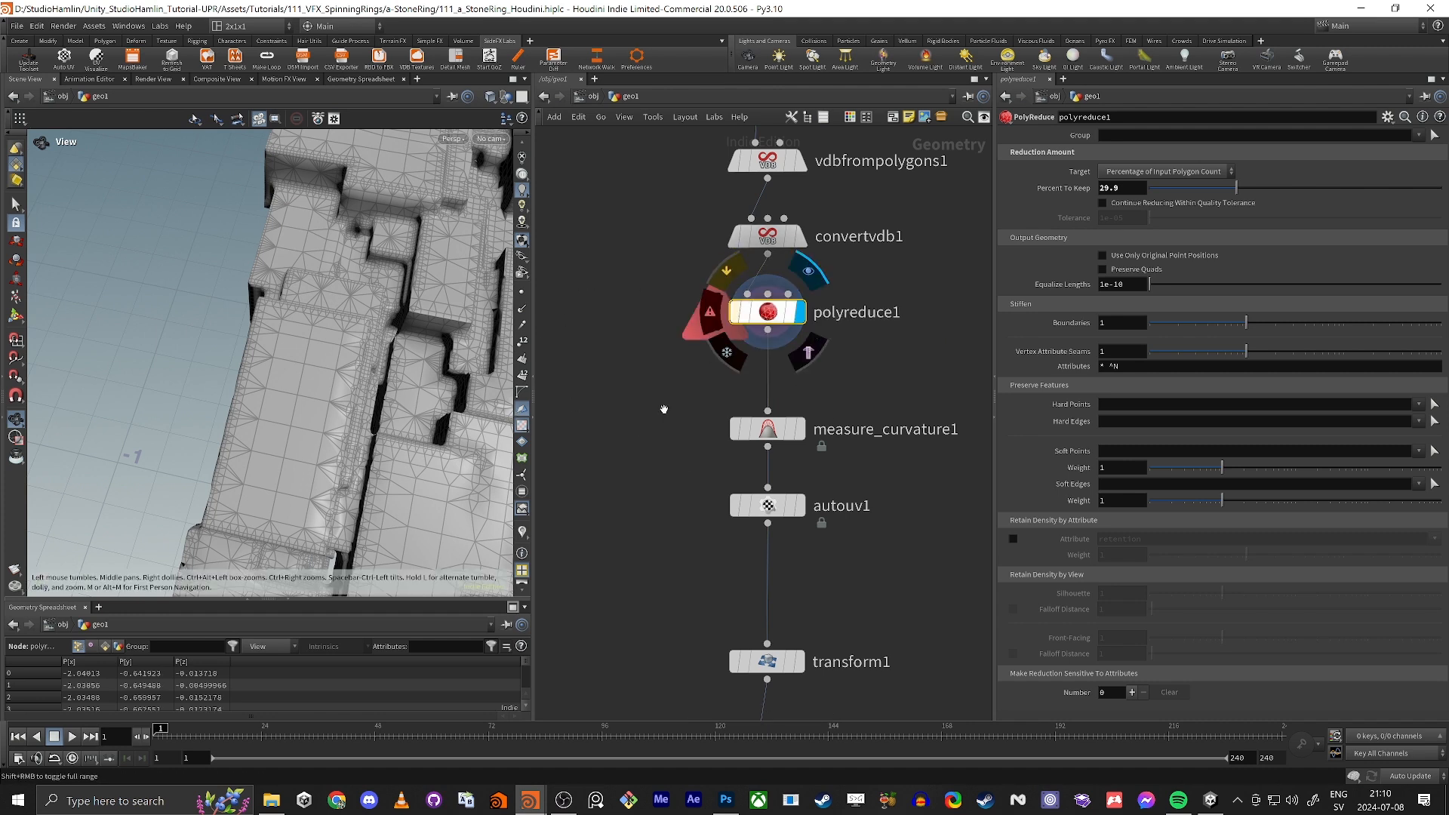
Switch back to Unity and look over the stone ring in the scene from farther away.
{"action": "key", "text": "alt+Tab"}
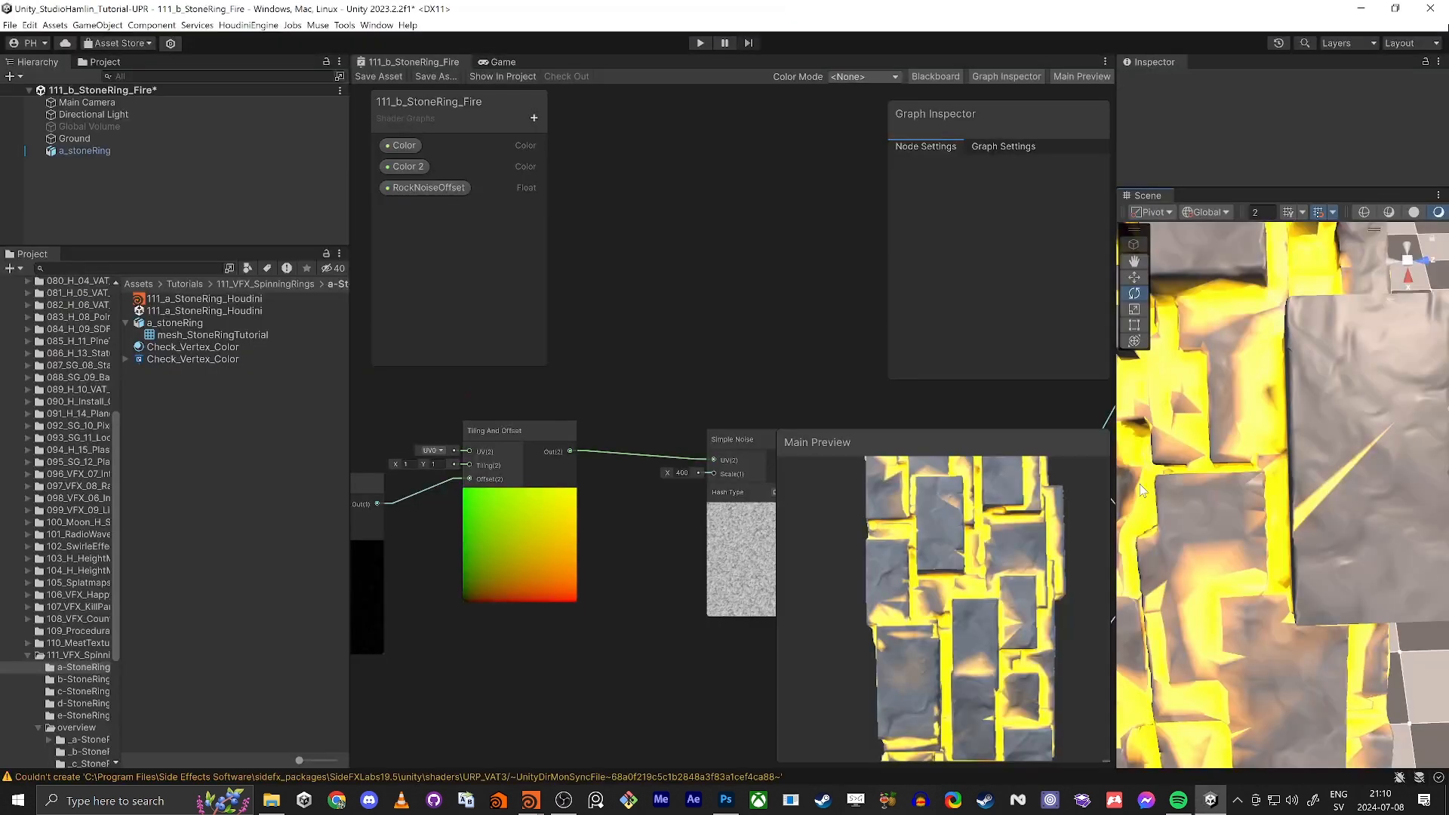
{"action": "key", "text": "s"}
{"action": "right_click_drag", "start_coordinate": [1242, 496], "coordinate": [1234, 355]}
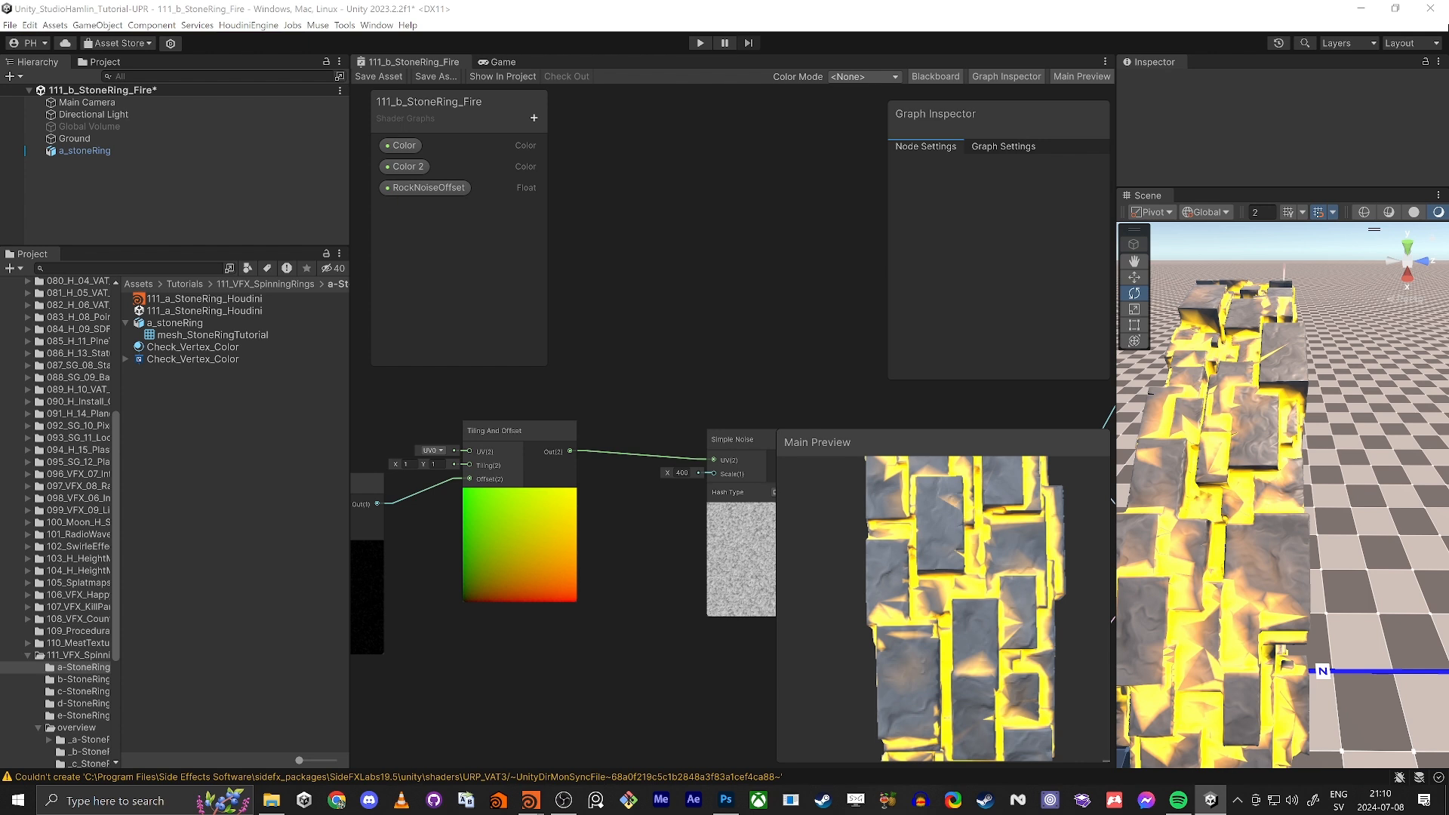
{"action": "right_click_drag", "start_coordinate": [1265, 523], "coordinate": [1240, 414]}
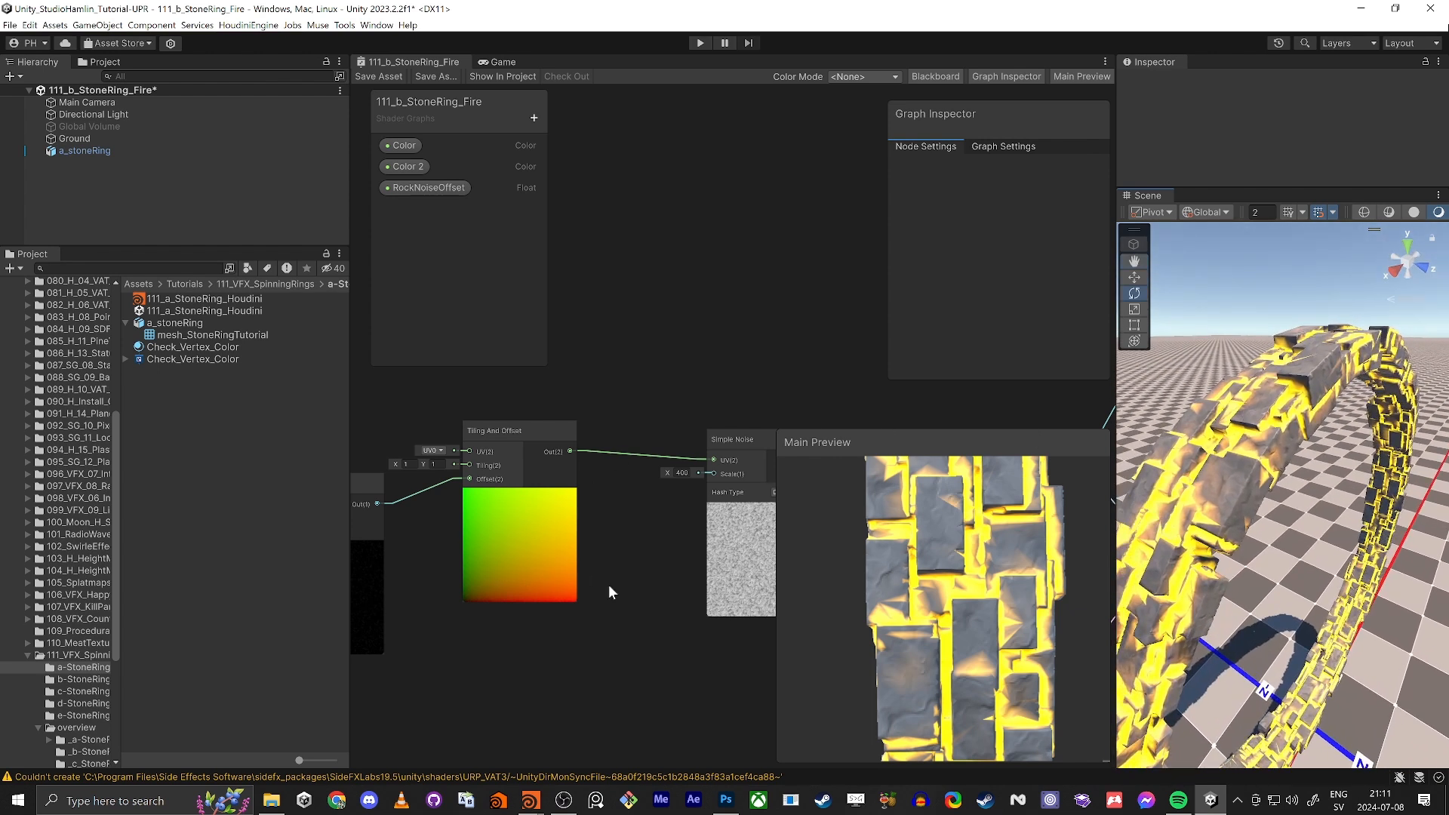
In the fire material of a_stoneRing, shift the HDR Color 2 to a redder orange and fine-tune its intensity.
{"action": "left_click", "coordinate": [78, 151]}
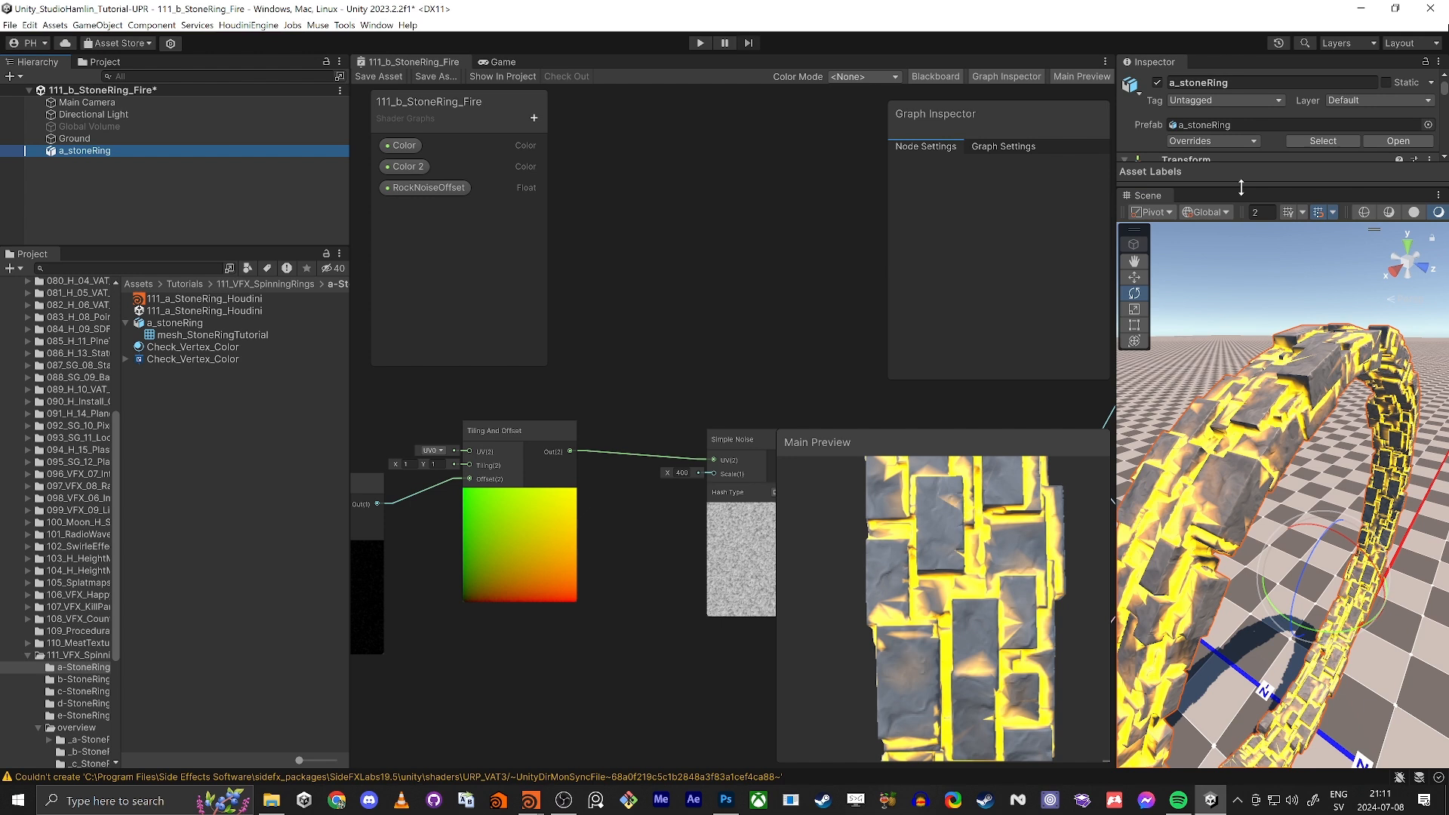
{"action": "left_click_drag", "start_coordinate": [1246, 187], "coordinate": [1259, 506]}
{"action": "scroll", "coordinate": [1210, 353], "scroll_direction": "down", "scroll_amount": 3}
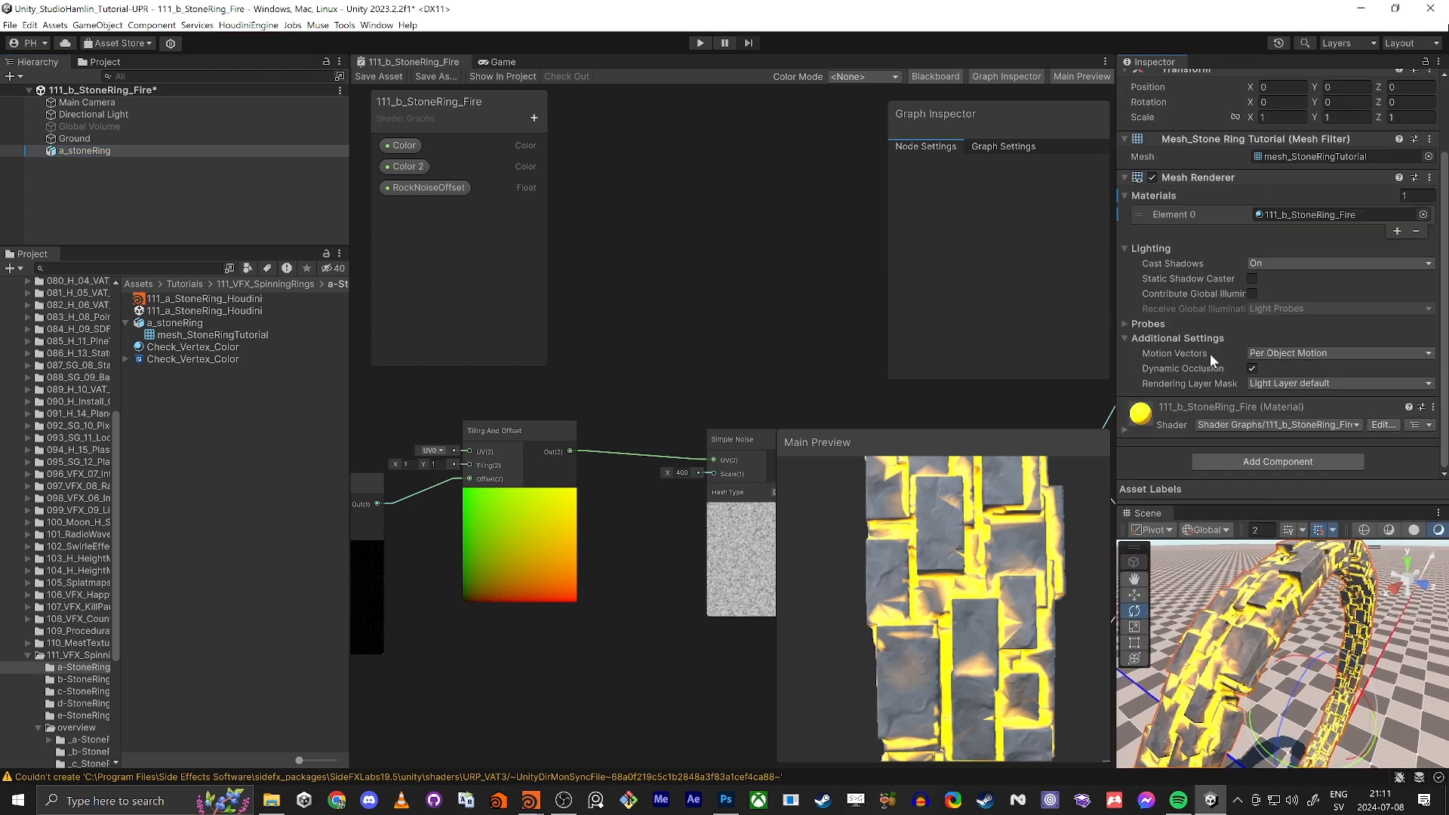
{"action": "left_click", "coordinate": [1124, 430]}
{"action": "scroll", "coordinate": [1224, 342], "scroll_direction": "down", "scroll_amount": 3}
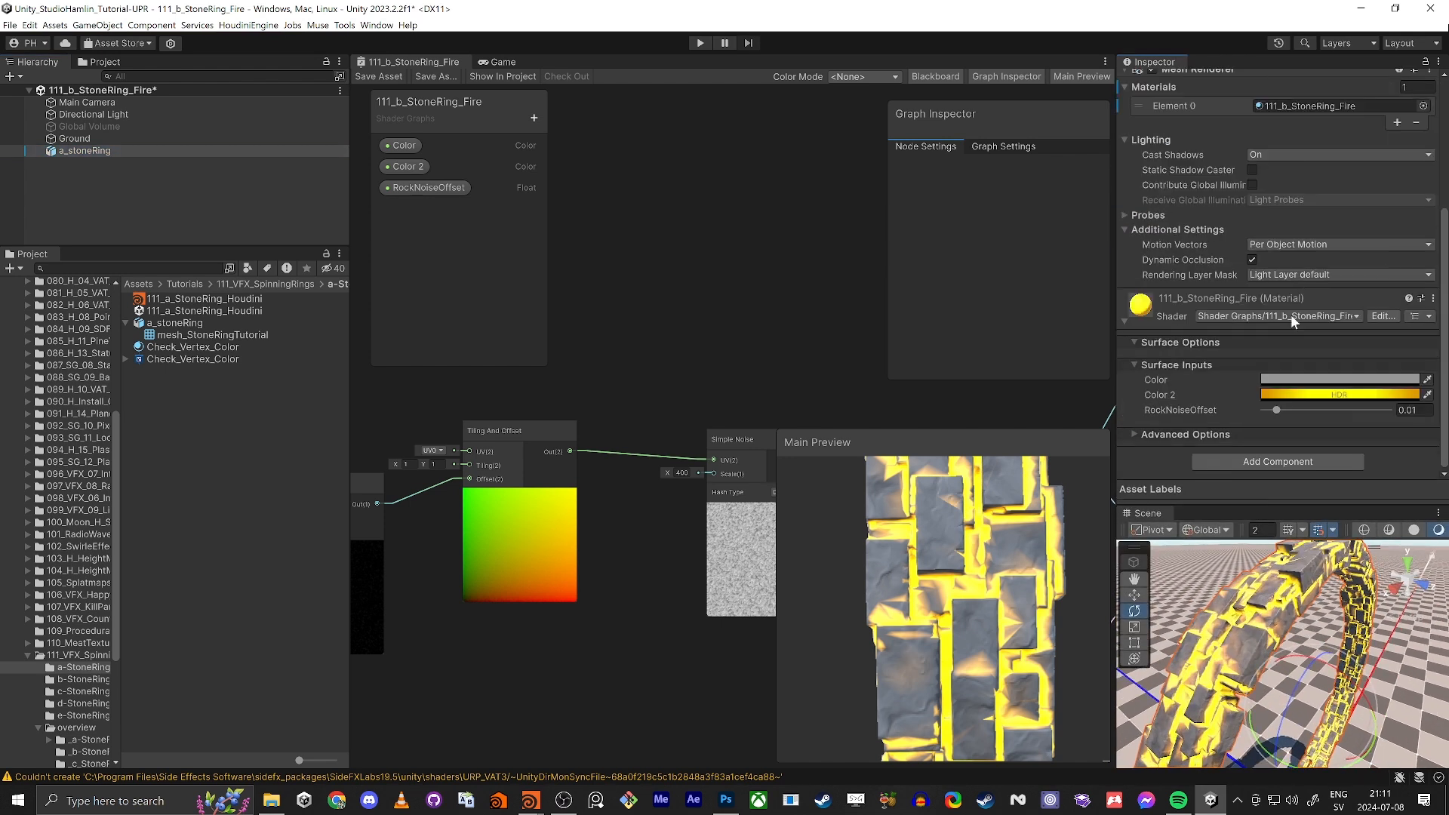
{"action": "left_click", "coordinate": [1346, 397]}
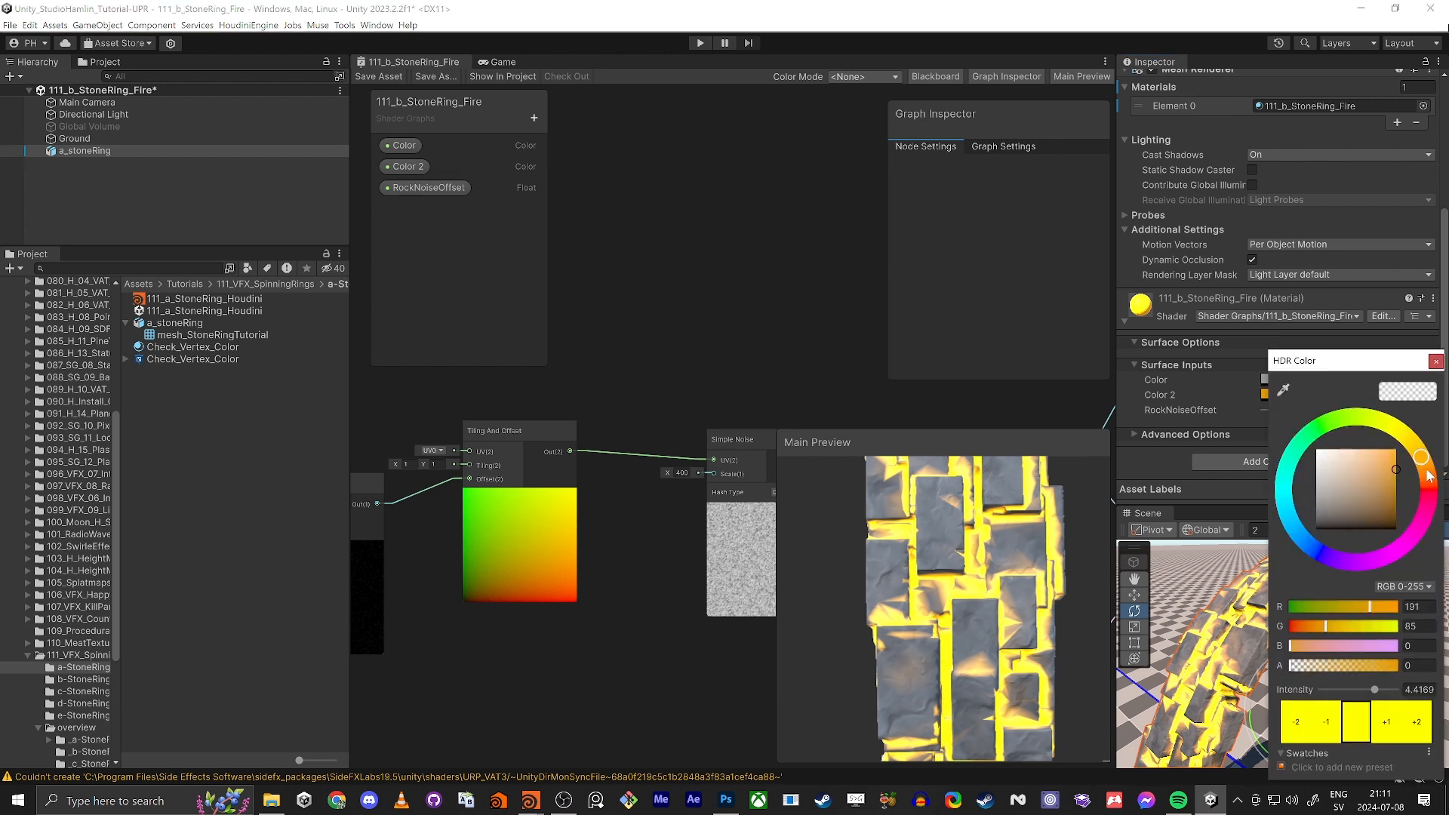
{"action": "left_click_drag", "start_coordinate": [1427, 475], "coordinate": [1436, 480]}
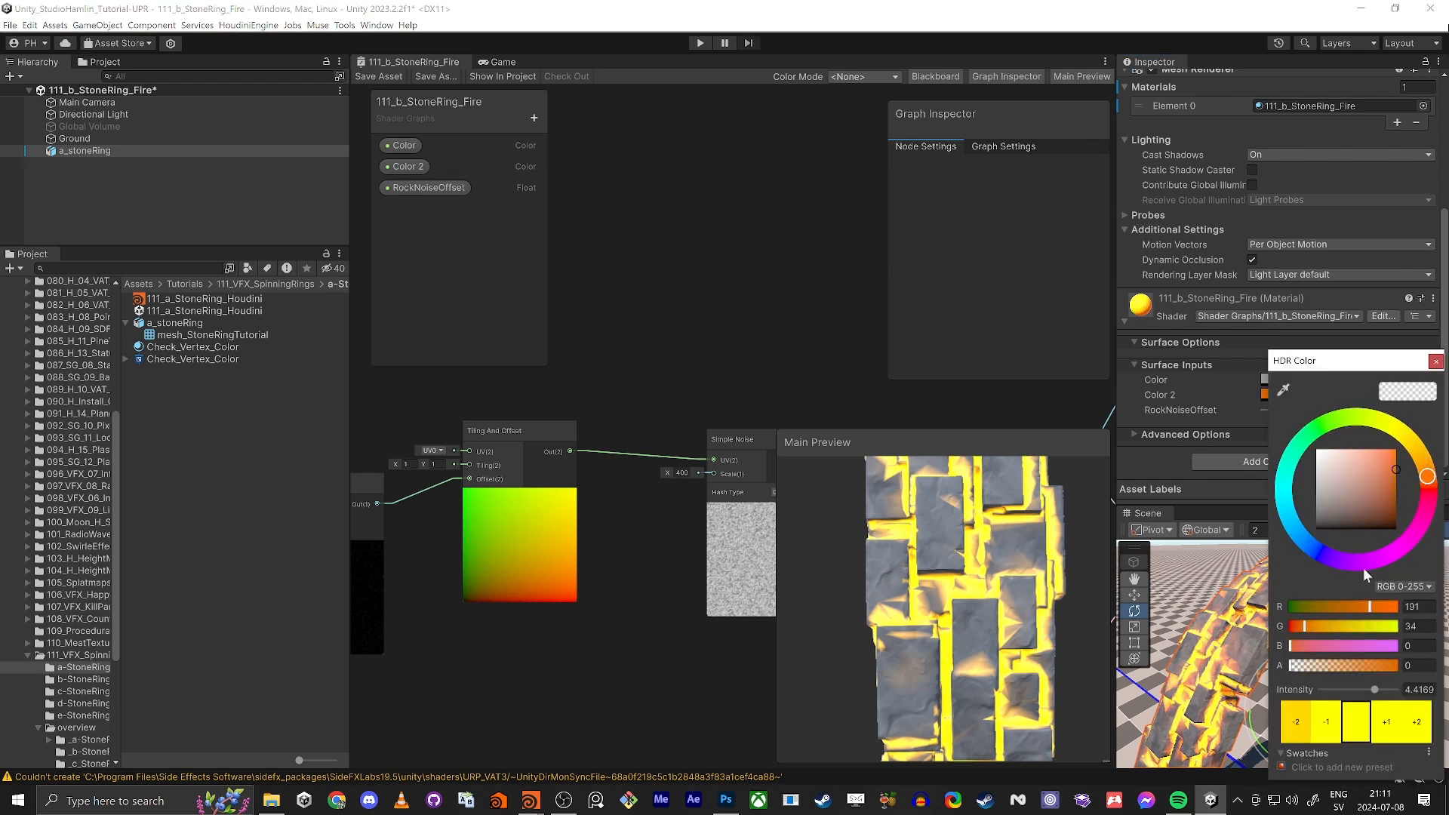
{"action": "left_click_drag", "start_coordinate": [1377, 691], "coordinate": [1375, 690]}
{"action": "mouse_move", "coordinate": [1430, 478]}
{"action": "left_mouse_down"}
{"action": "mouse_move", "coordinate": [1384, 554]}
{"action": "mouse_move", "coordinate": [1351, 422]}
{"action": "mouse_move", "coordinate": [1354, 437]}
{"action": "mouse_move", "coordinate": [1418, 451]}
{"action": "mouse_move", "coordinate": [1434, 478]}
{"action": "left_mouse_up"}
{"action": "left_click", "coordinate": [1434, 361]}
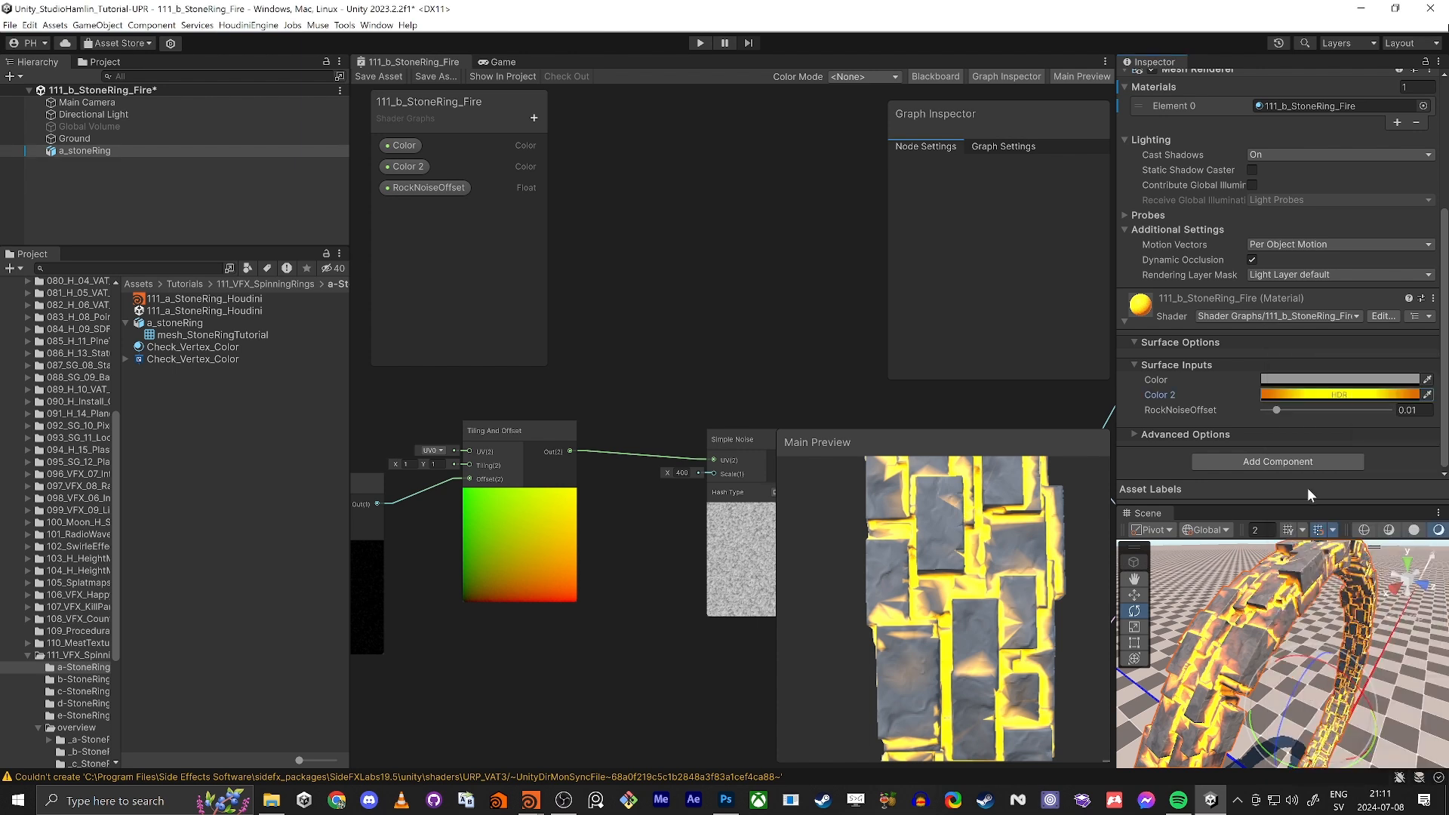
Enlarge the scene view, deselect the ring and examine its glow and surface shine from a low angle.
{"action": "left_click_drag", "start_coordinate": [1313, 504], "coordinate": [1314, 92]}
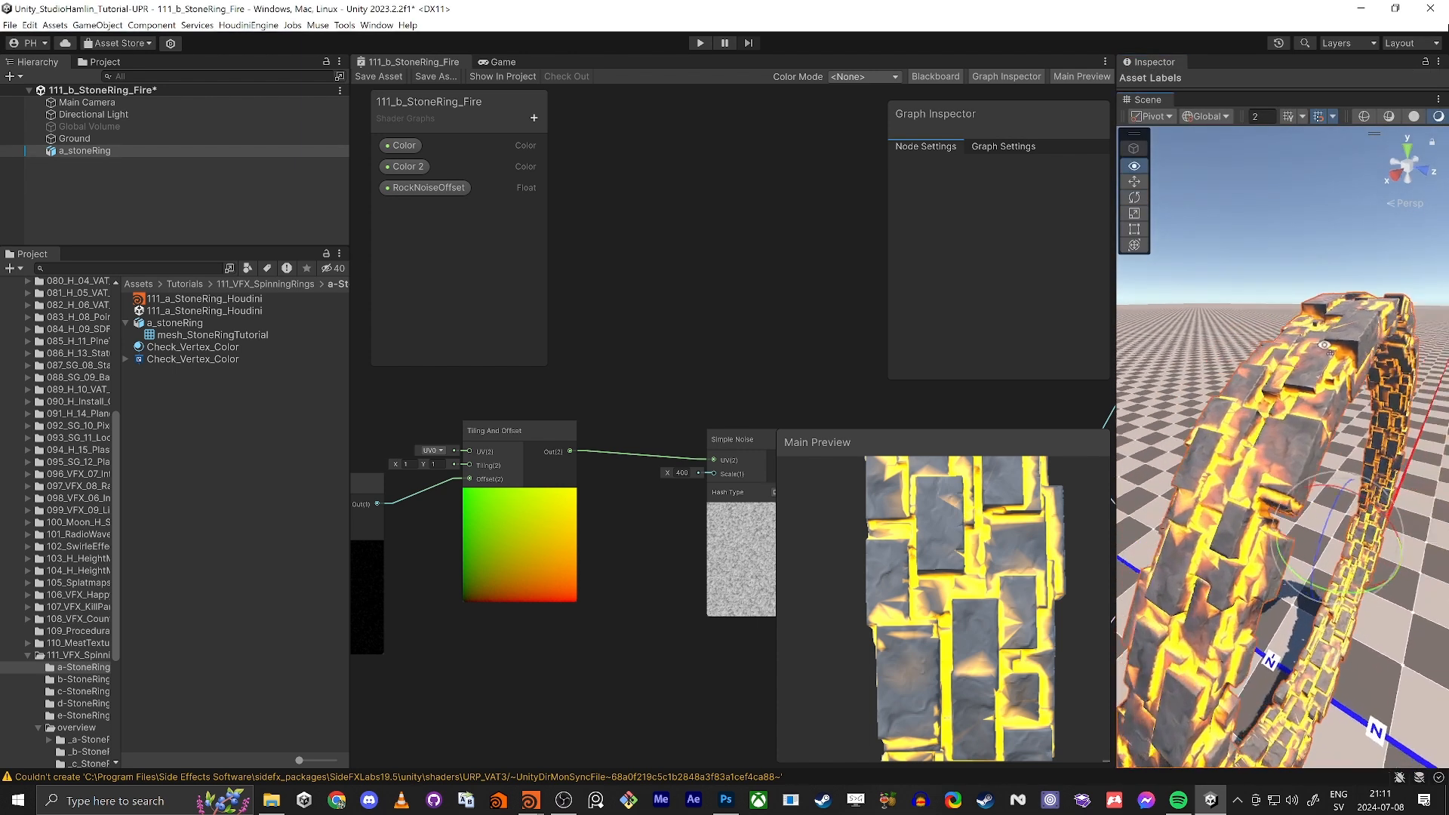
{"action": "left_click", "coordinate": [253, 205]}
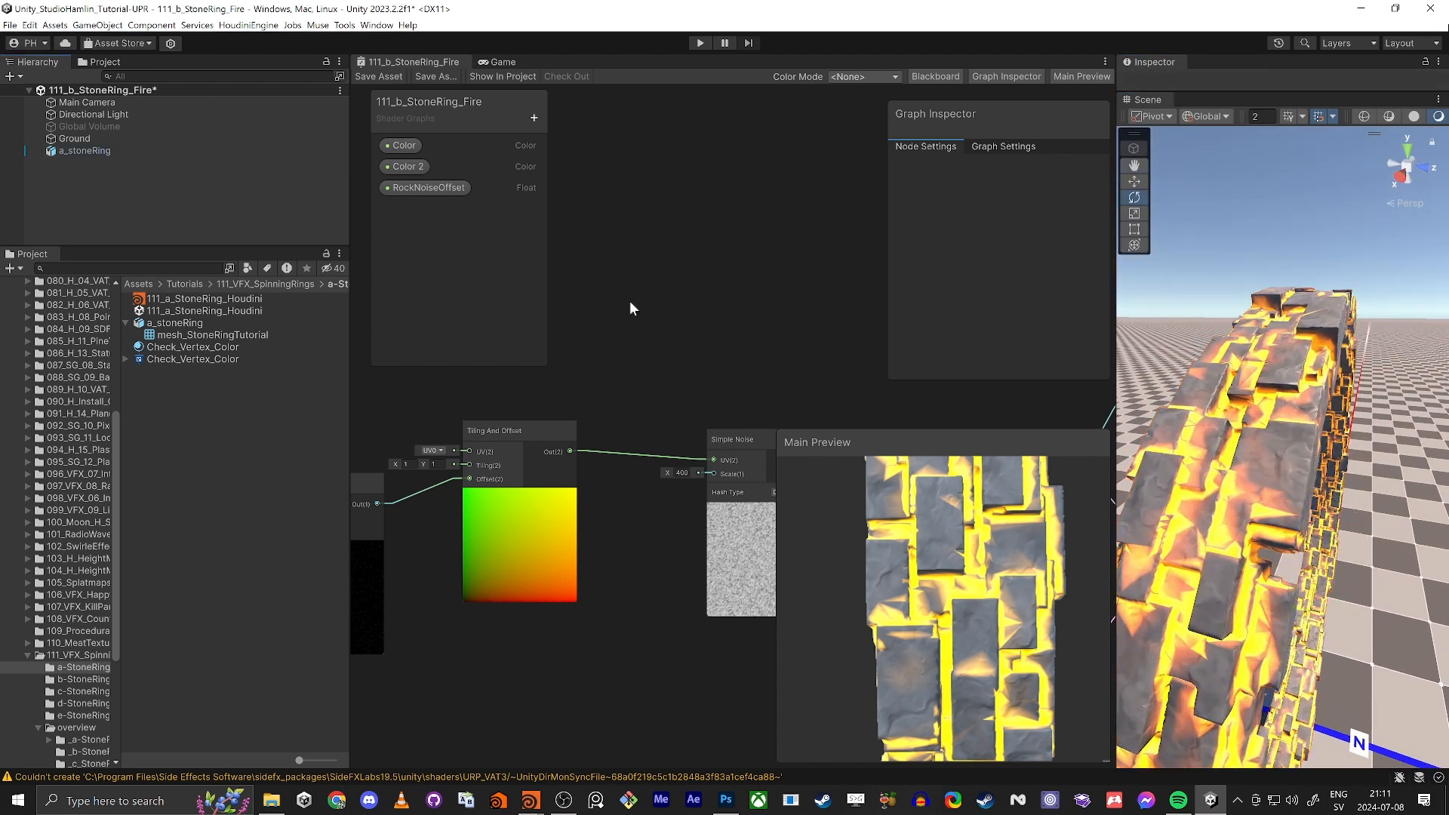
{"action": "left_click_drag", "start_coordinate": [1310, 568], "coordinate": [1249, 428], "text": "alt"}
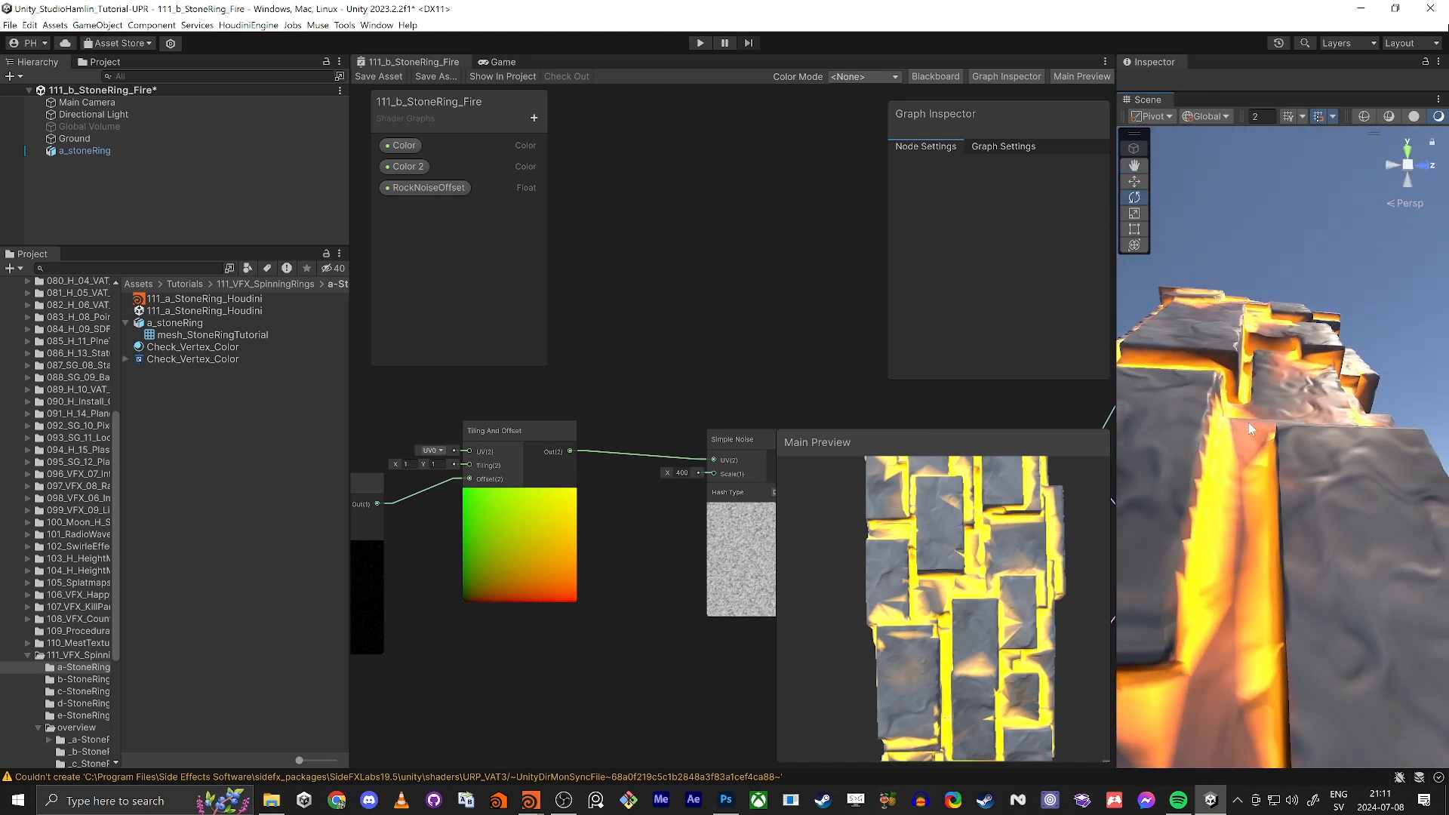
Set the Fragment block's Smoothness to 0.2, save the shader graph and check the shine on the ring.
{"action": "middle_click_drag", "start_coordinate": [860, 260], "coordinate": [757, 230]}
{"action": "middle_click_drag", "start_coordinate": [709, 274], "coordinate": [568, 246]}
{"action": "scroll", "coordinate": [621, 256], "scroll_direction": "down", "scroll_amount": 2}
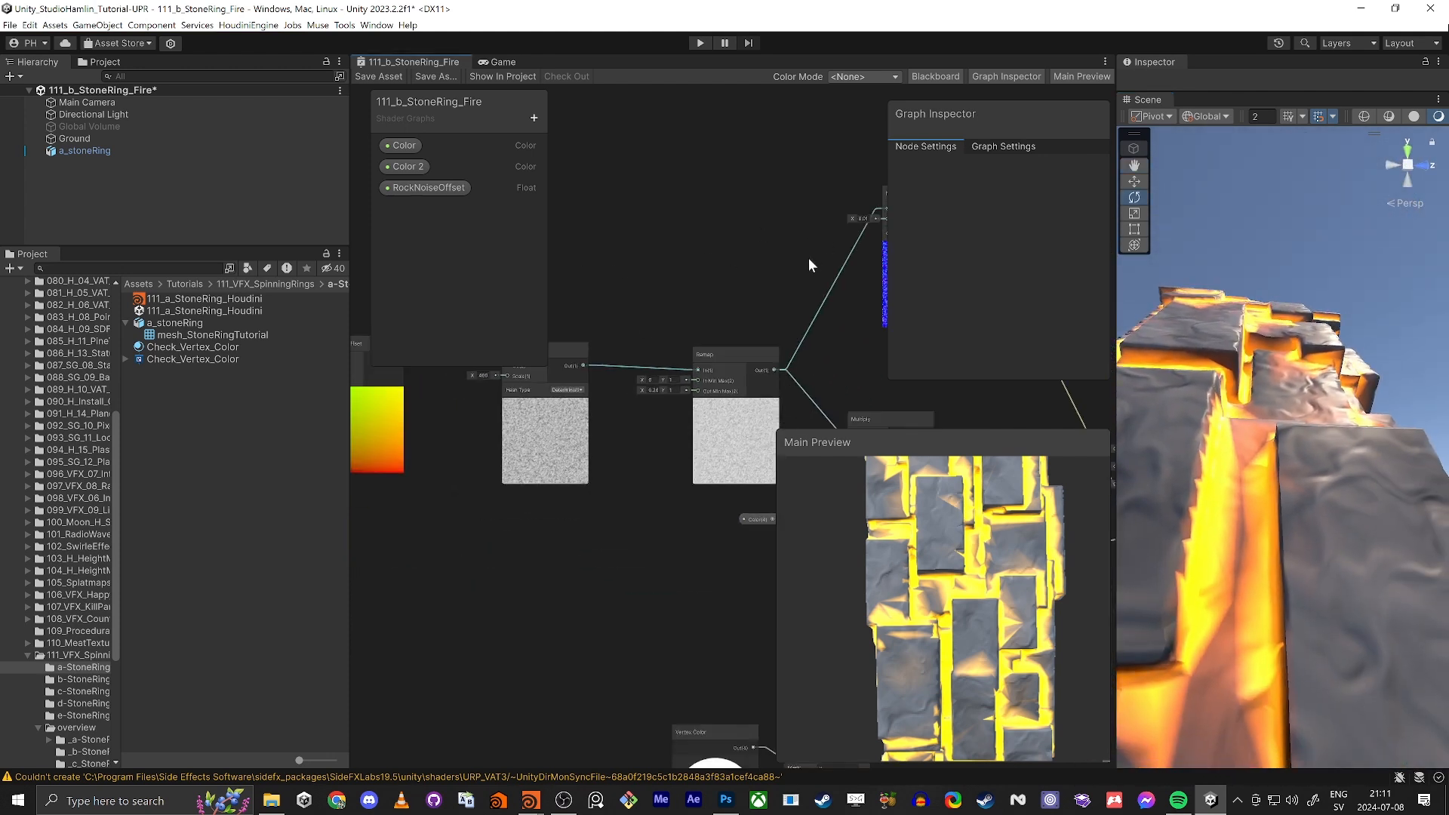
{"action": "middle_click_drag", "start_coordinate": [808, 258], "coordinate": [605, 261]}
{"action": "scroll", "coordinate": [660, 266], "scroll_direction": "down", "scroll_amount": 4}
{"action": "middle_click_drag", "start_coordinate": [760, 544], "coordinate": [574, 513]}
{"action": "scroll", "coordinate": [599, 315], "scroll_direction": "up", "scroll_amount": 6}
{"action": "scroll", "coordinate": [532, 483], "scroll_direction": "up", "scroll_amount": 6}
{"action": "type", "text": "2"}
{"action": "key", "text": "Tab"}
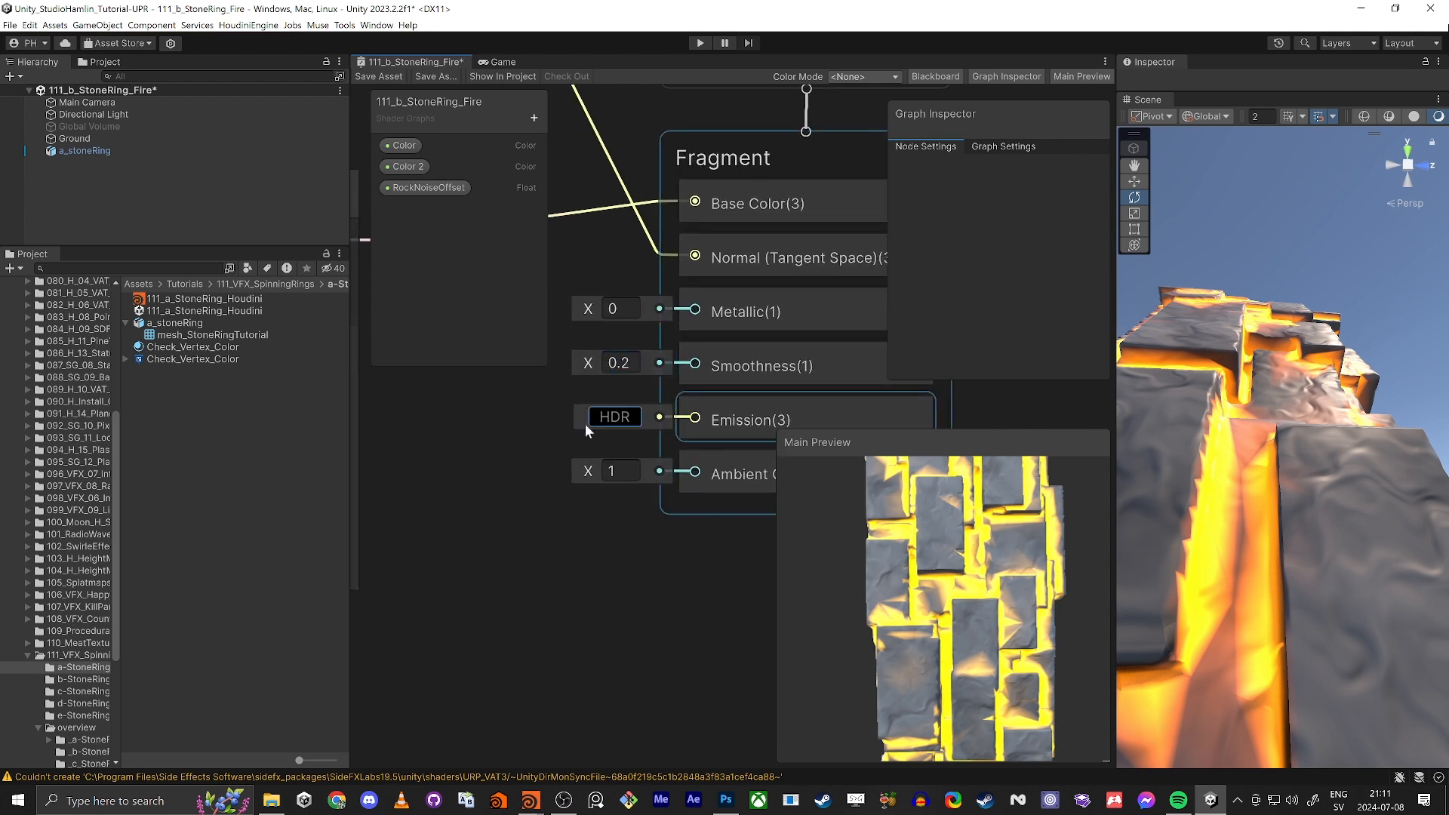
{"action": "left_click", "coordinate": [382, 79]}
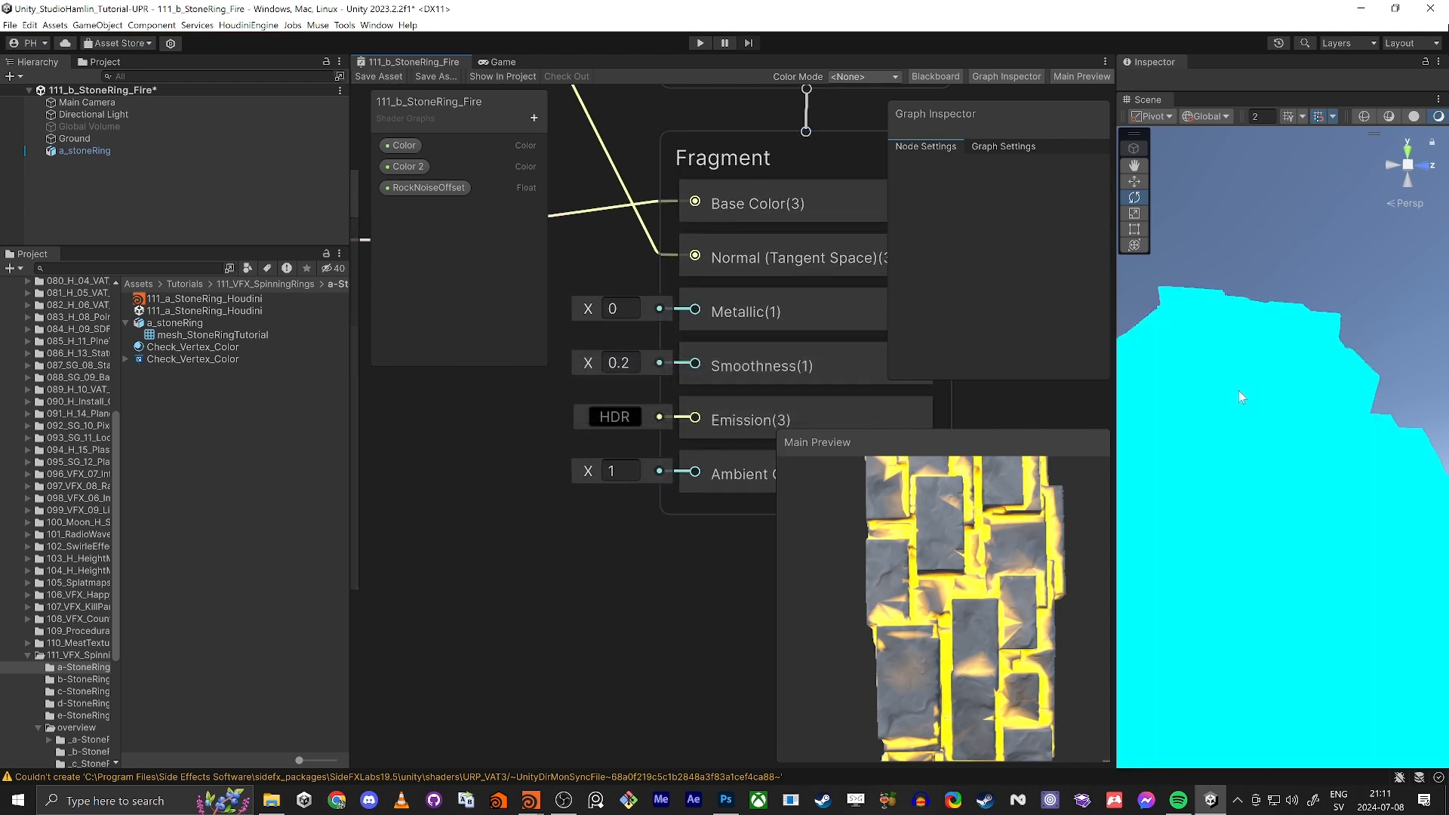
{"action": "right_click_drag", "start_coordinate": [1282, 412], "coordinate": [1259, 584]}
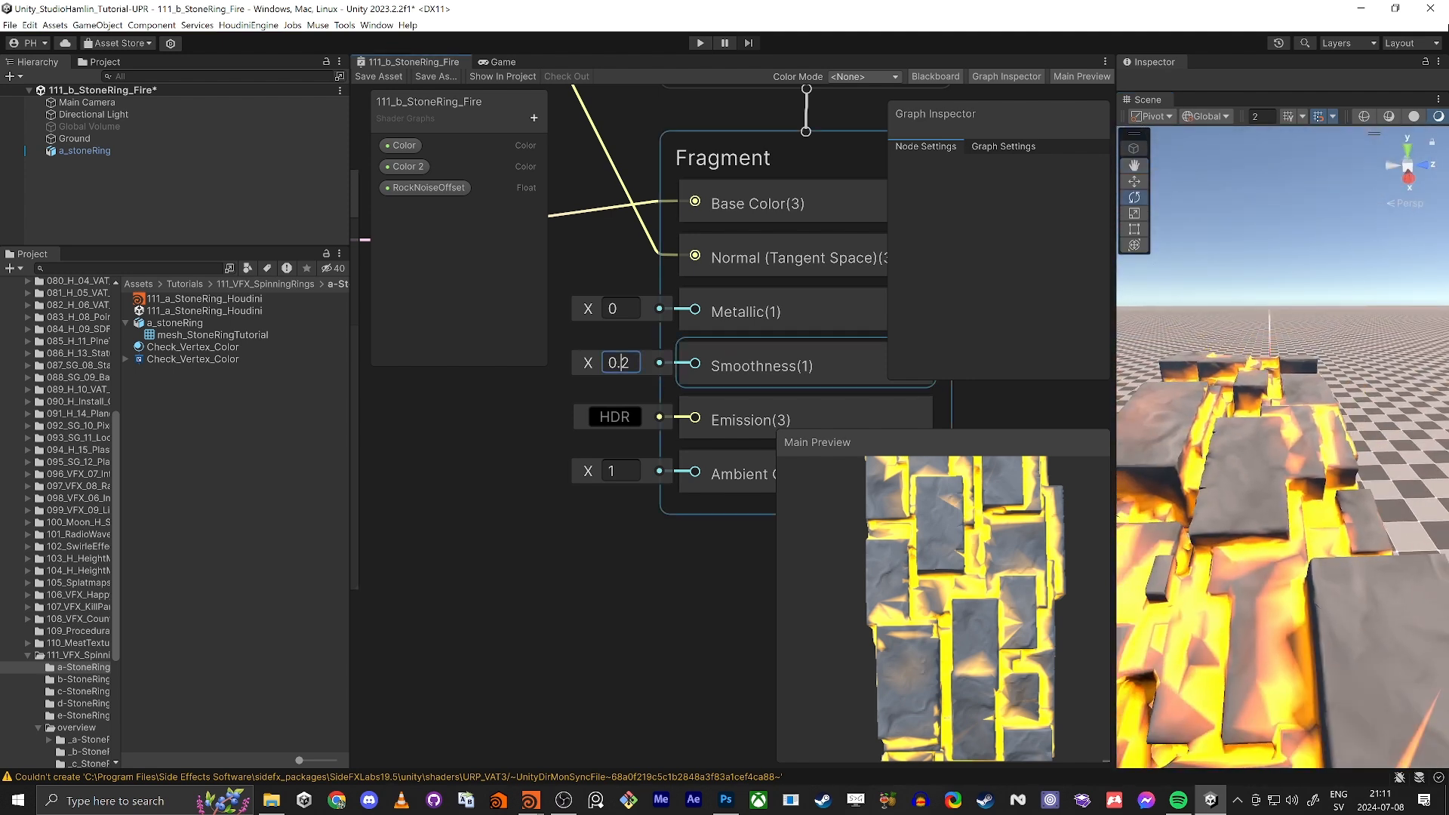
Set the Fragment block's Smoothness to 0.4 and save the shader graph, checking the result on the ring.
{"action": "left_click_drag", "start_coordinate": [620, 363], "coordinate": [654, 393]}
{"action": "key", "text": "Return"}
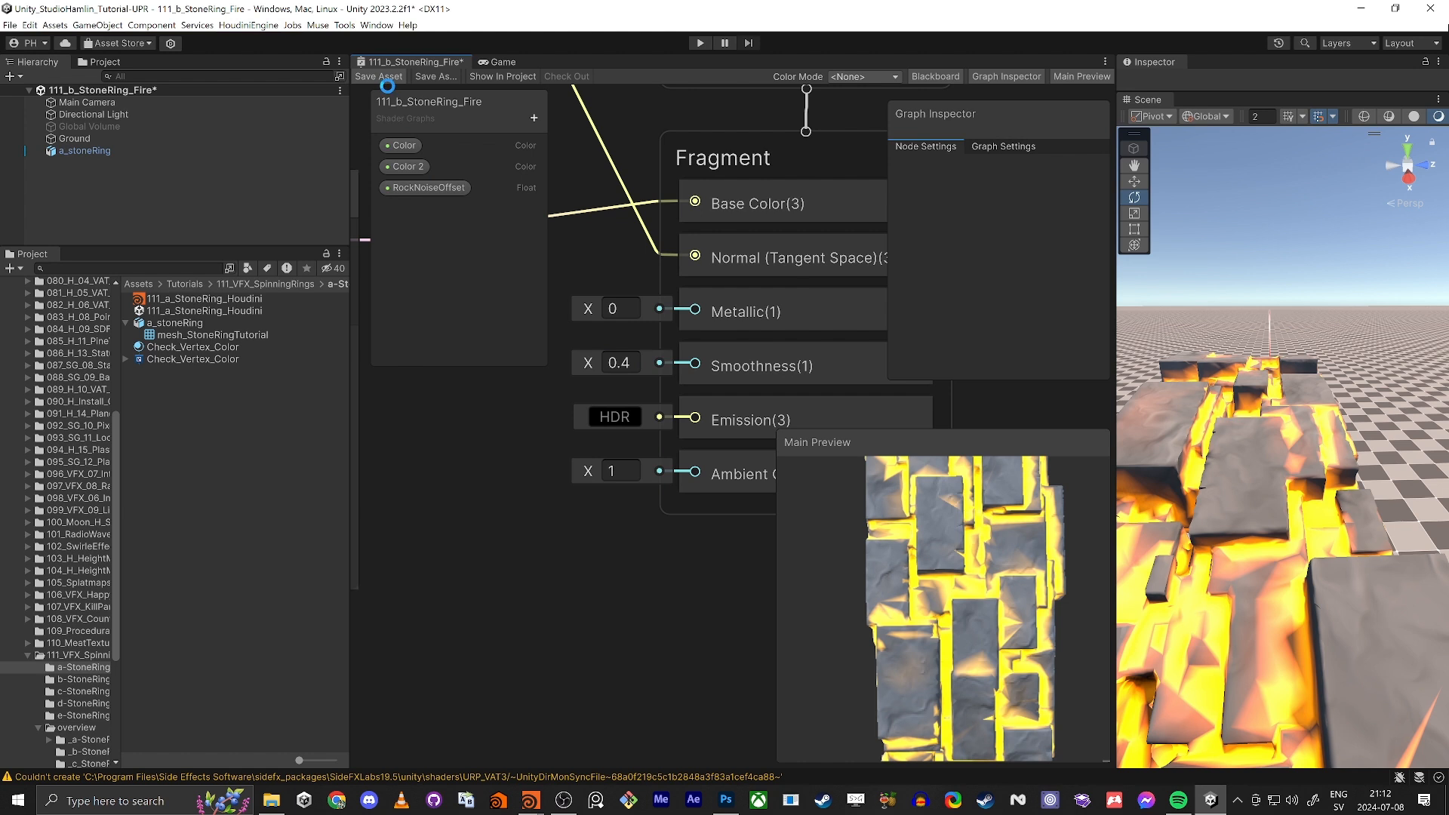
{"action": "left_click_drag", "start_coordinate": [1226, 478], "coordinate": [1275, 533], "text": "alt"}
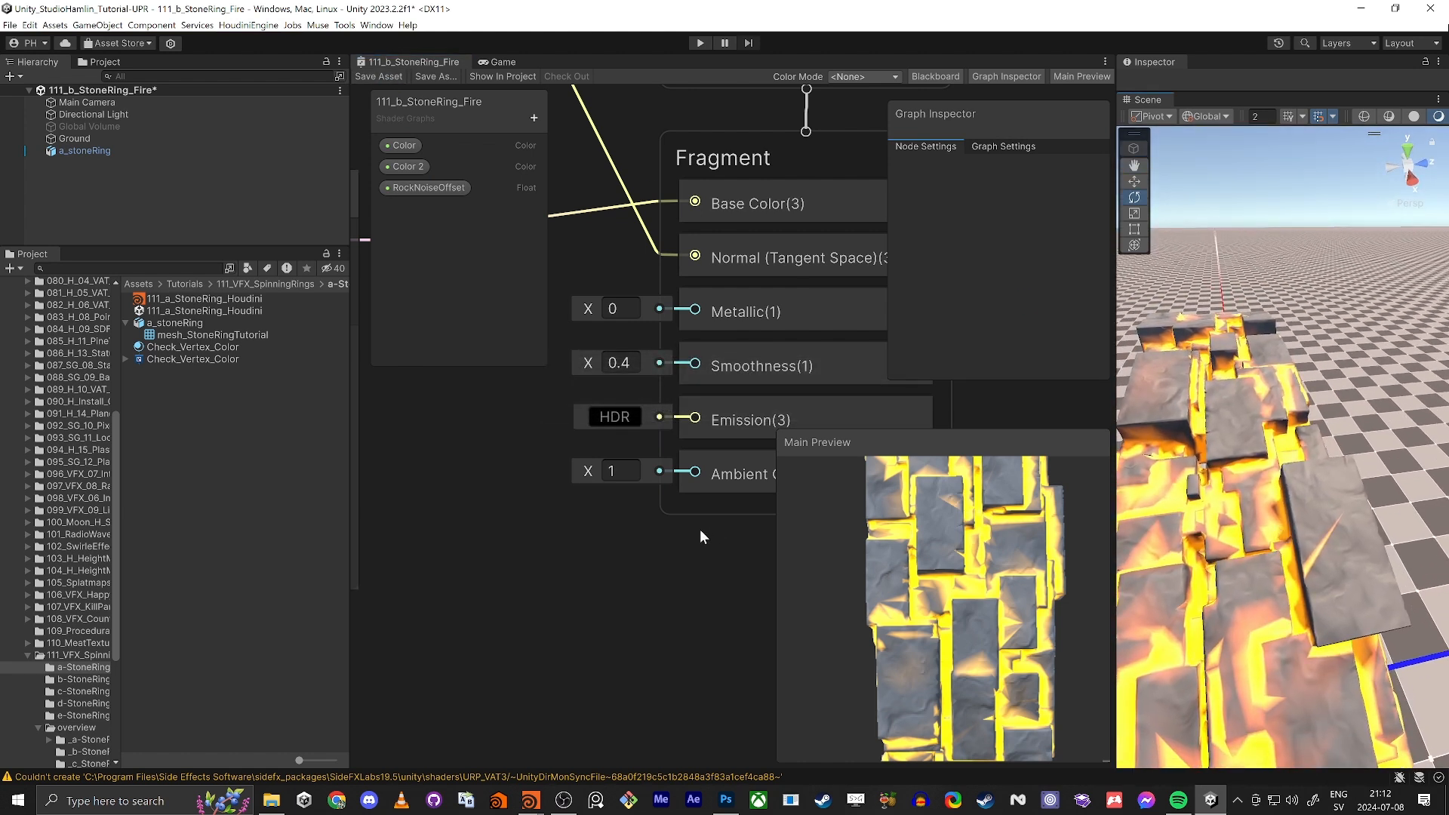
Maximize the shader graph and move the Vertex Color and Swizzle nodes well below the Lerp to make room.
{"action": "middle_click_drag", "start_coordinate": [598, 576], "coordinate": [646, 565]}
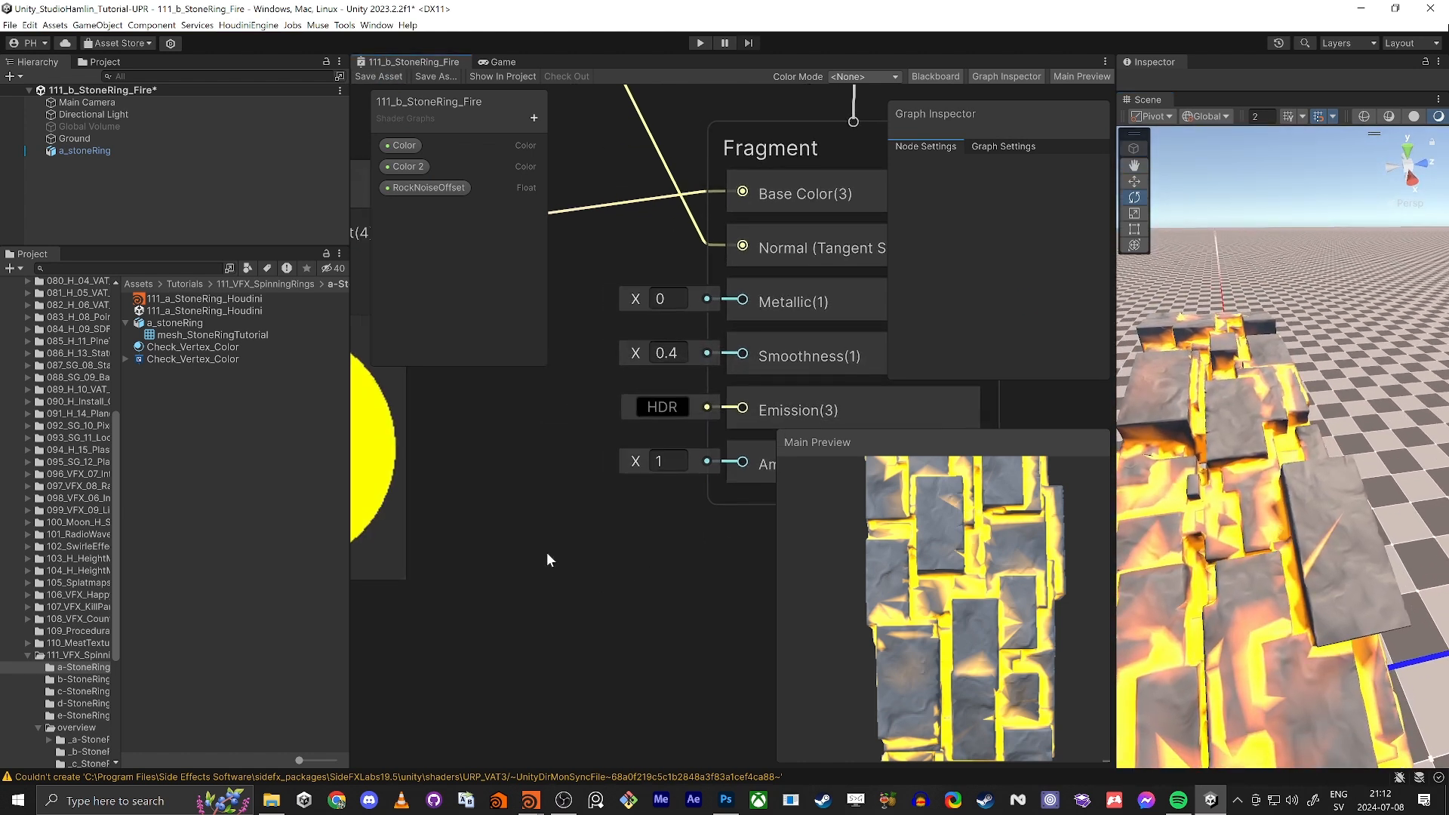
{"action": "key", "text": "shift+space"}
{"action": "middle_click_drag", "start_coordinate": [546, 550], "coordinate": [963, 546]}
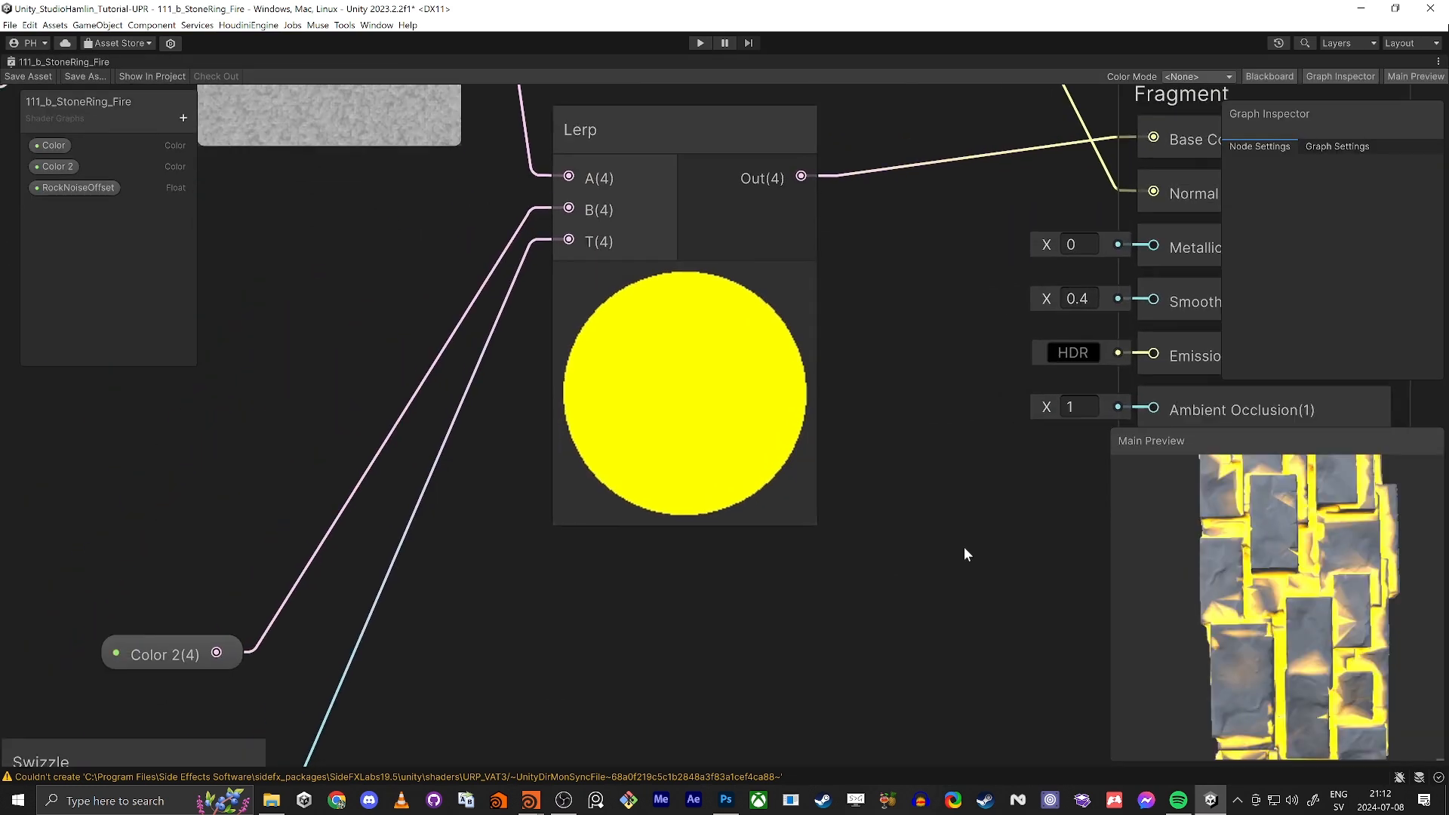
{"action": "scroll", "coordinate": [853, 573], "scroll_direction": "down", "scroll_amount": 6}
{"action": "left_click_drag", "start_coordinate": [795, 525], "coordinate": [812, 463]}
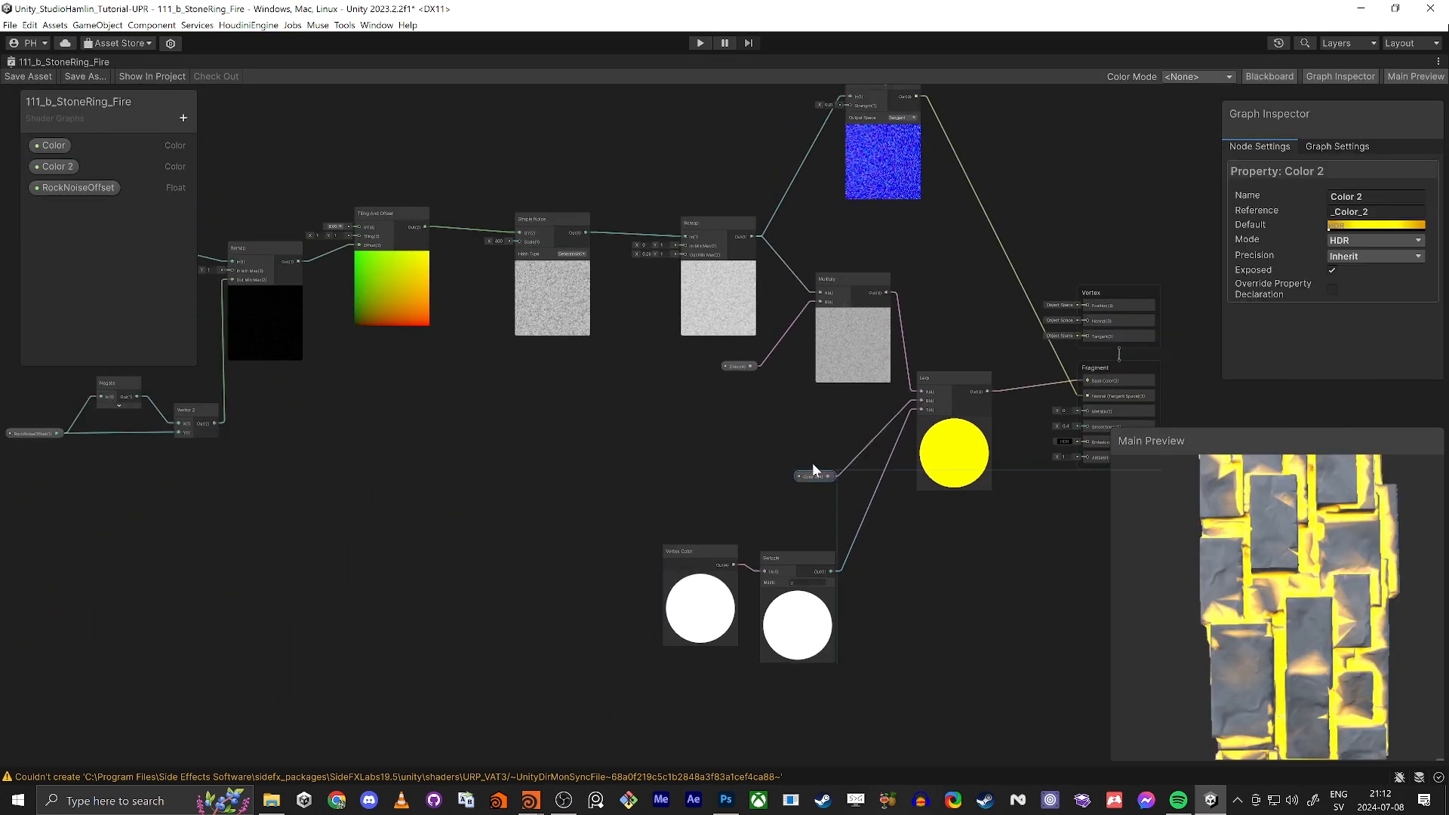
{"action": "middle_click_drag", "start_coordinate": [639, 553], "coordinate": [673, 444]}
{"action": "left_click_drag", "start_coordinate": [673, 444], "coordinate": [843, 607]}
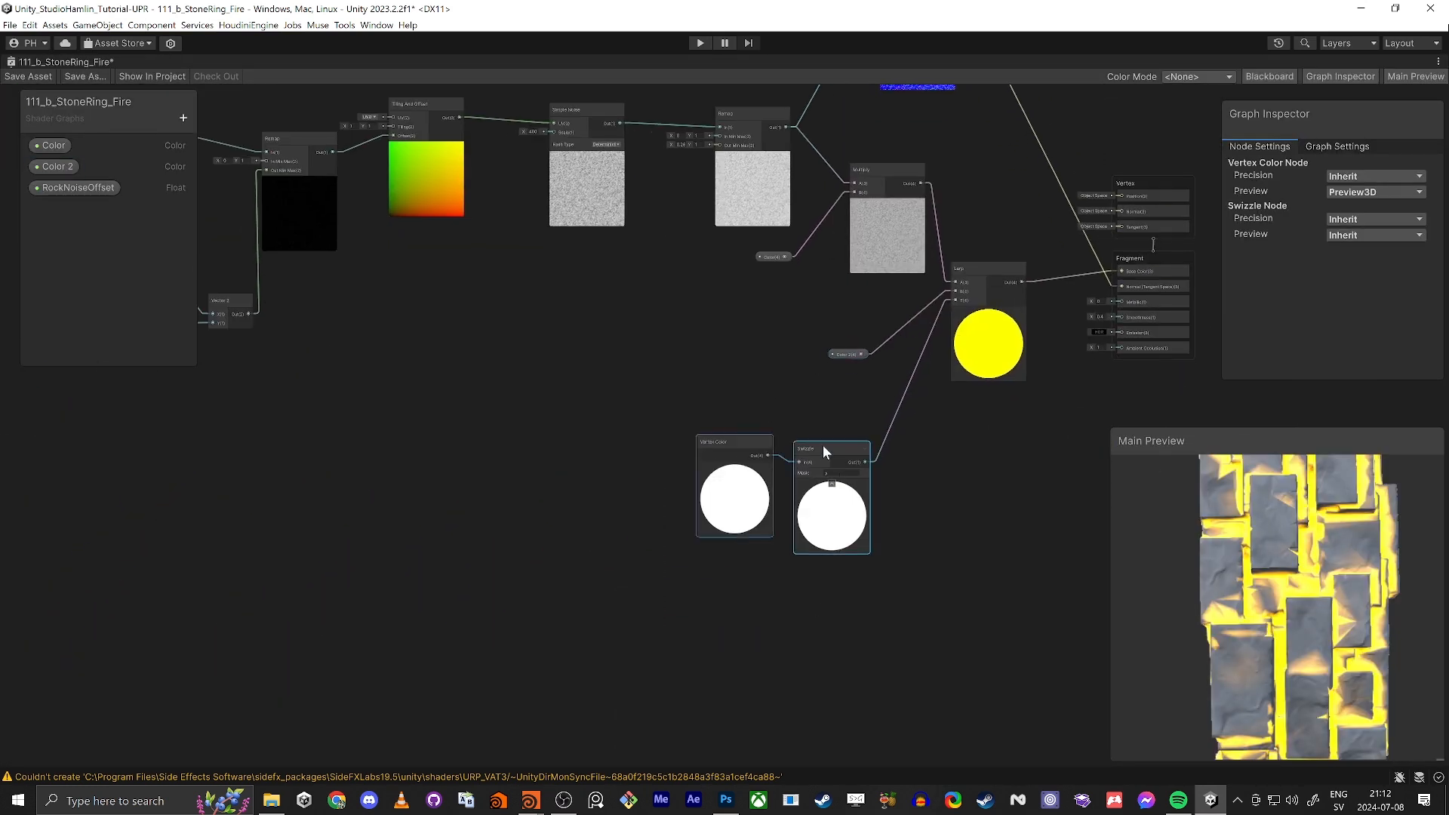
{"action": "left_click_drag", "start_coordinate": [823, 446], "coordinate": [824, 711]}
Reposition the Color 2 property node beside the Lerp and bring the Vertex Color and Swizzle nodes closer below it.
{"action": "left_click_drag", "start_coordinate": [849, 338], "coordinate": [848, 363]}
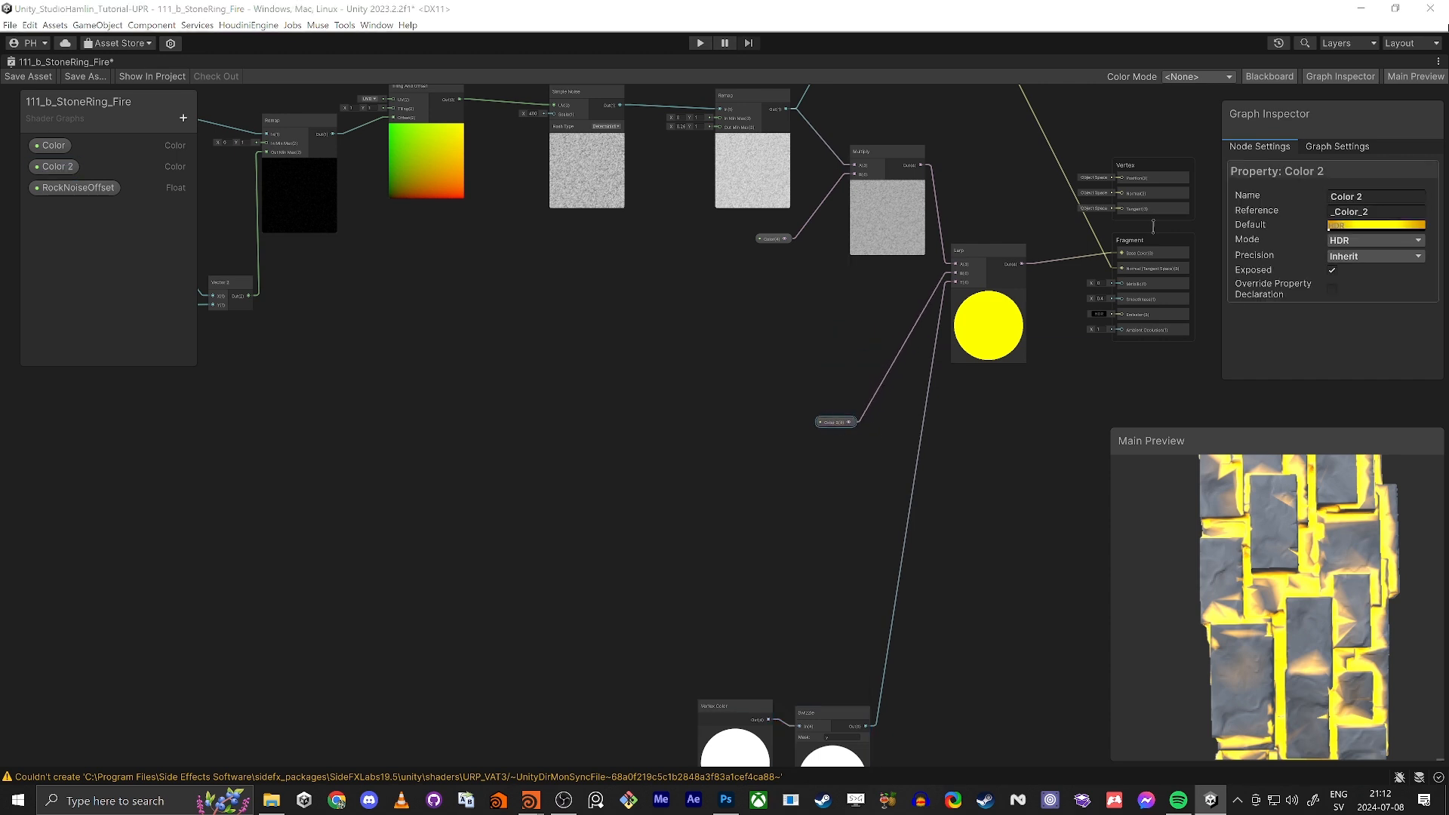
{"action": "scroll", "coordinate": [1307, 612], "scroll_direction": "up", "scroll_amount": 5}
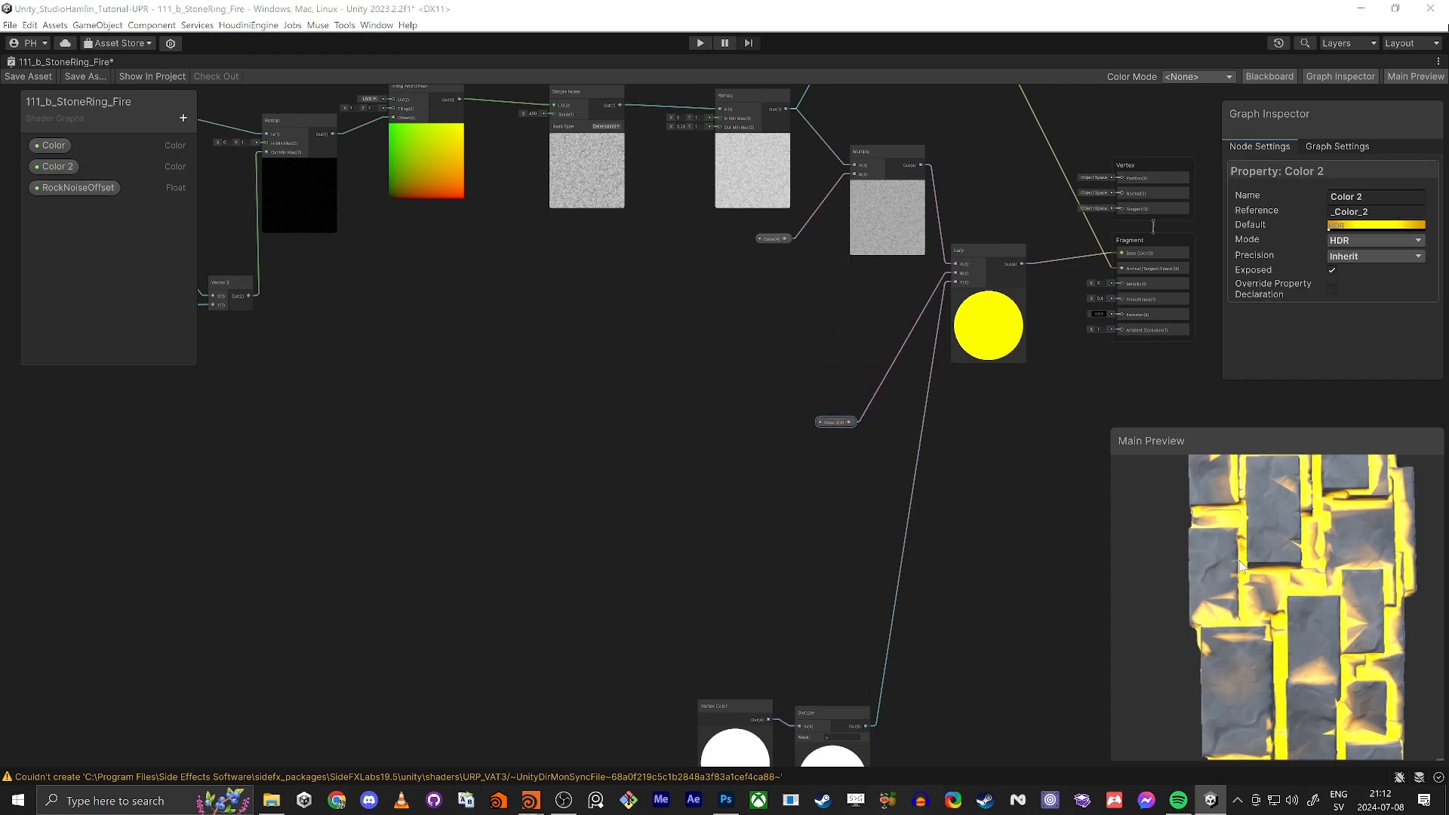
{"action": "left_click_drag", "start_coordinate": [1283, 585], "coordinate": [1235, 541]}
{"action": "left_click_drag", "start_coordinate": [844, 425], "coordinate": [831, 316]}
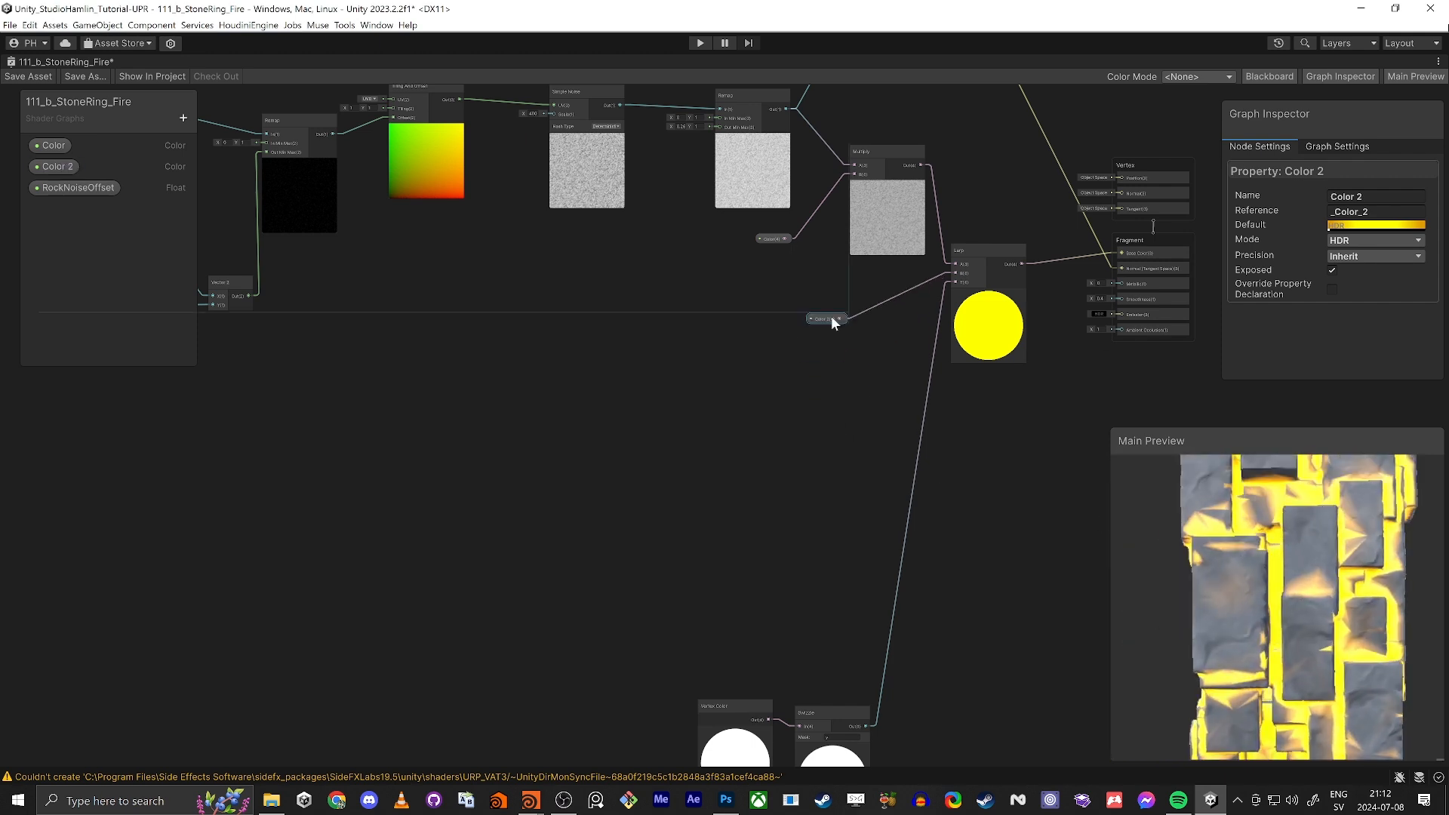
{"action": "left_click_drag", "start_coordinate": [647, 533], "coordinate": [833, 510]}
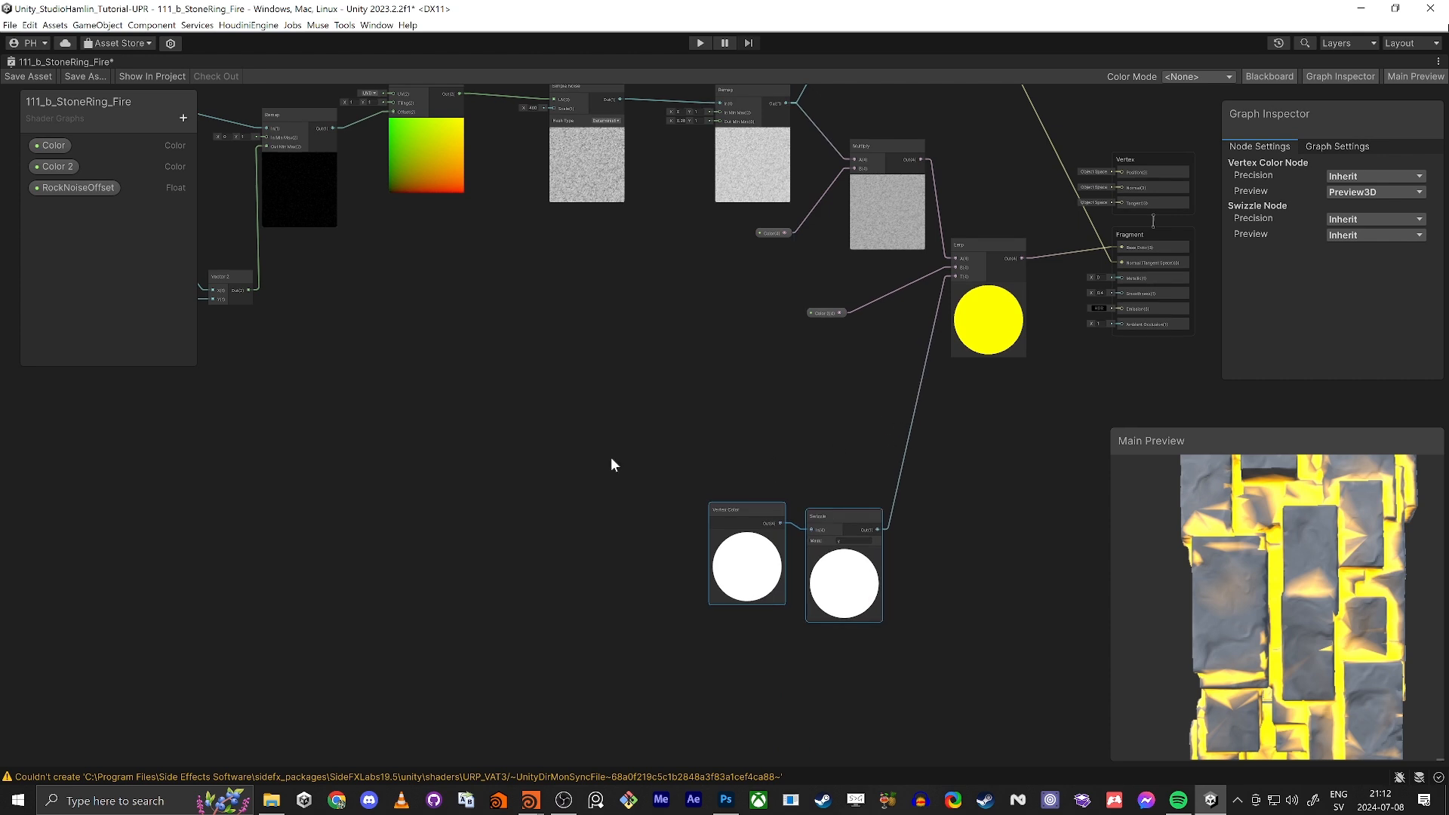
Add a Simple Noise node with a scale of 50 and place it in the free area below the rock noise chain.
{"action": "middle_click_drag", "start_coordinate": [611, 464], "coordinate": [704, 458]}
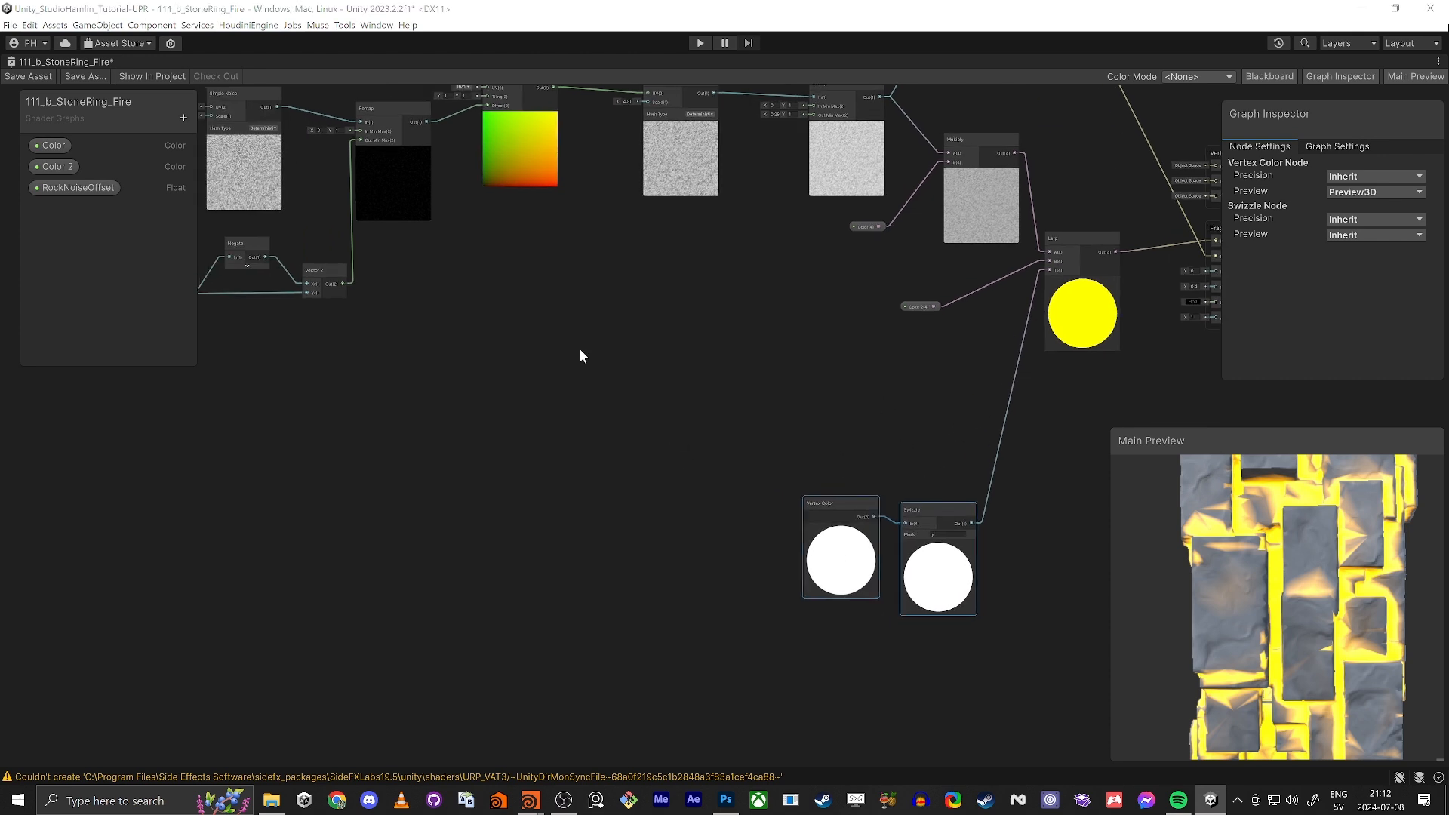
{"action": "left_click", "coordinate": [439, 468]}
{"action": "key", "text": "space"}
{"action": "type", "text": "simp"}
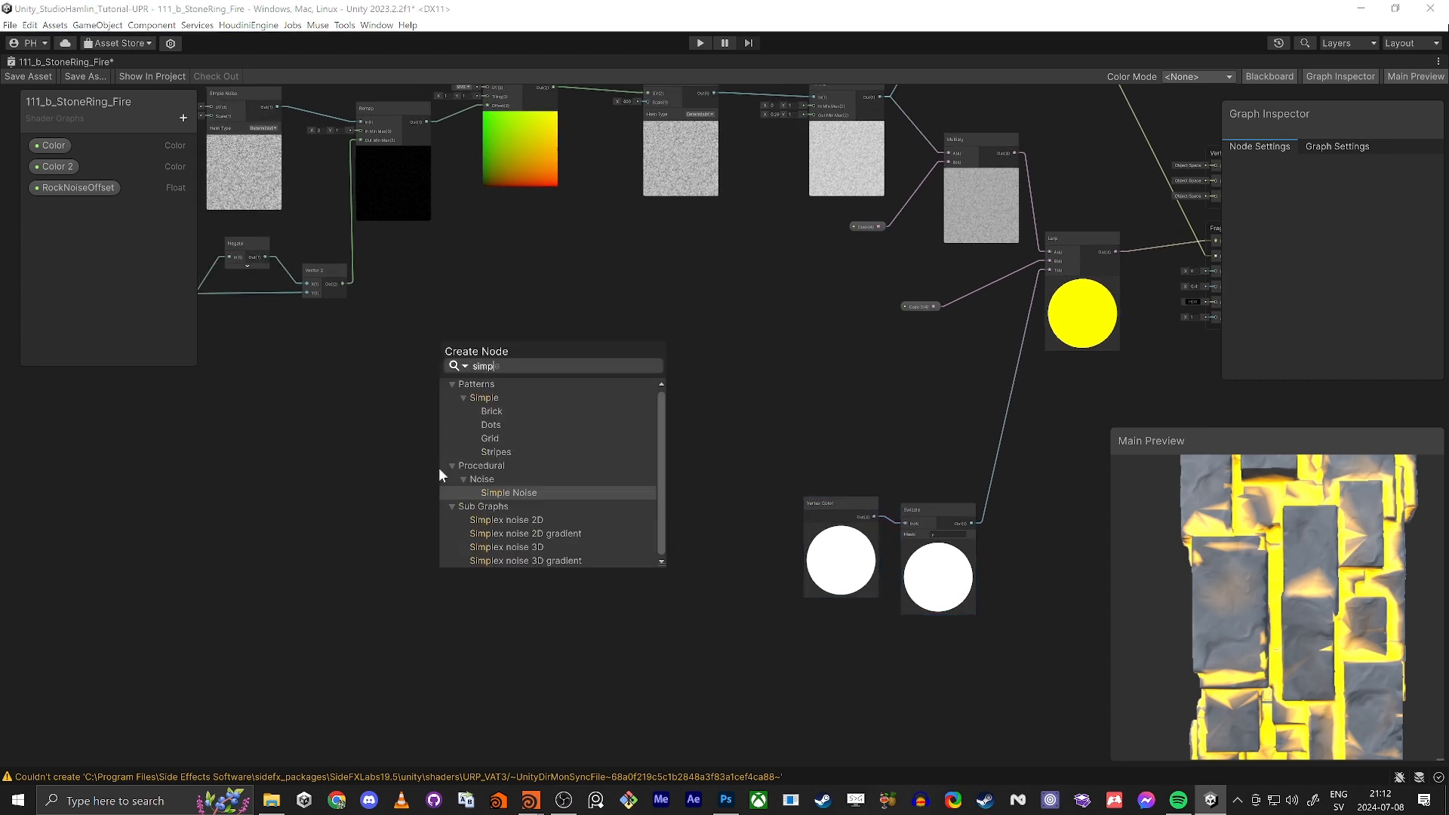
{"action": "type", "text": "le"}
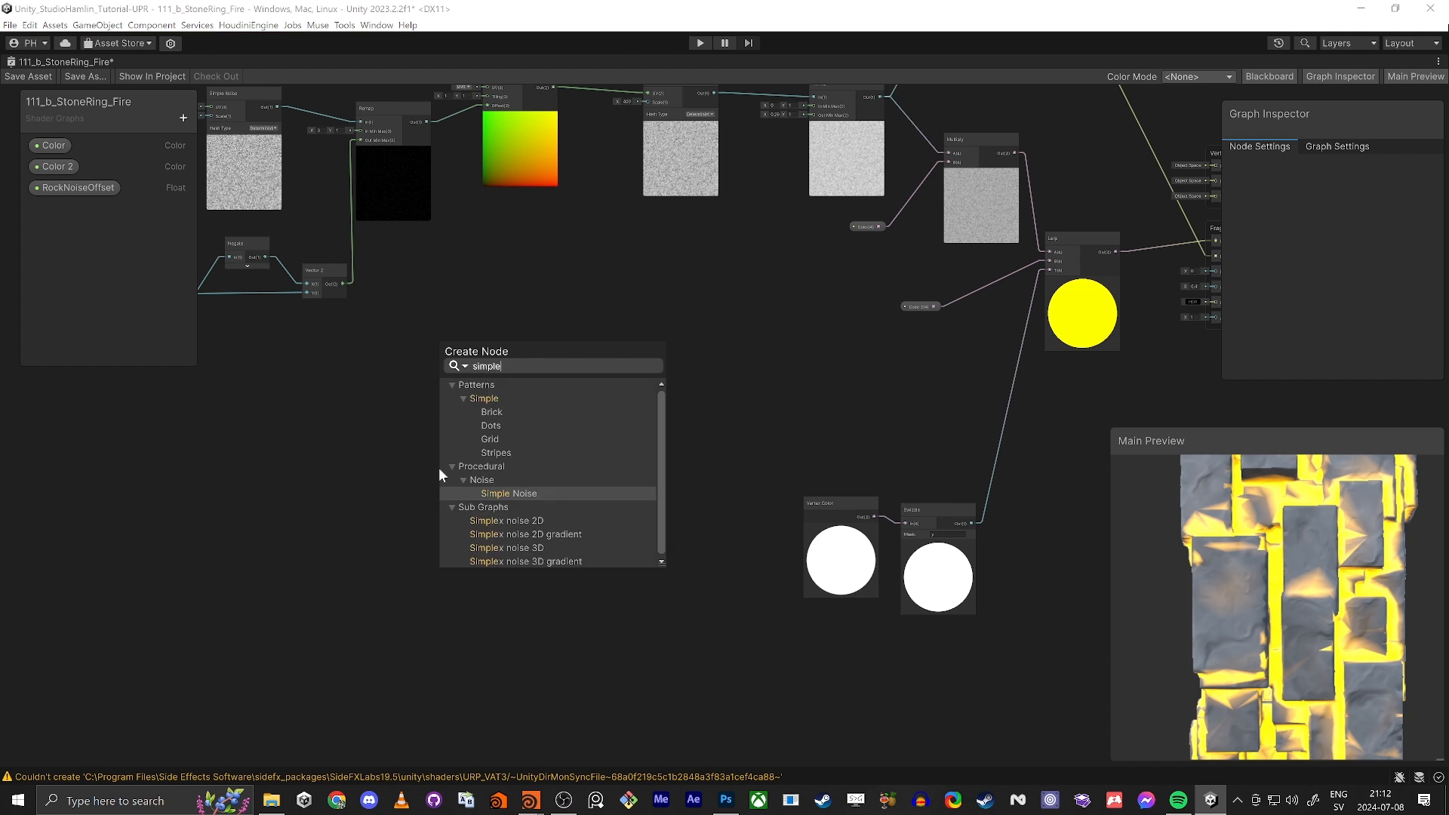
{"action": "key", "text": "Return"}
{"action": "scroll", "coordinate": [429, 476], "scroll_direction": "up", "scroll_amount": 3}
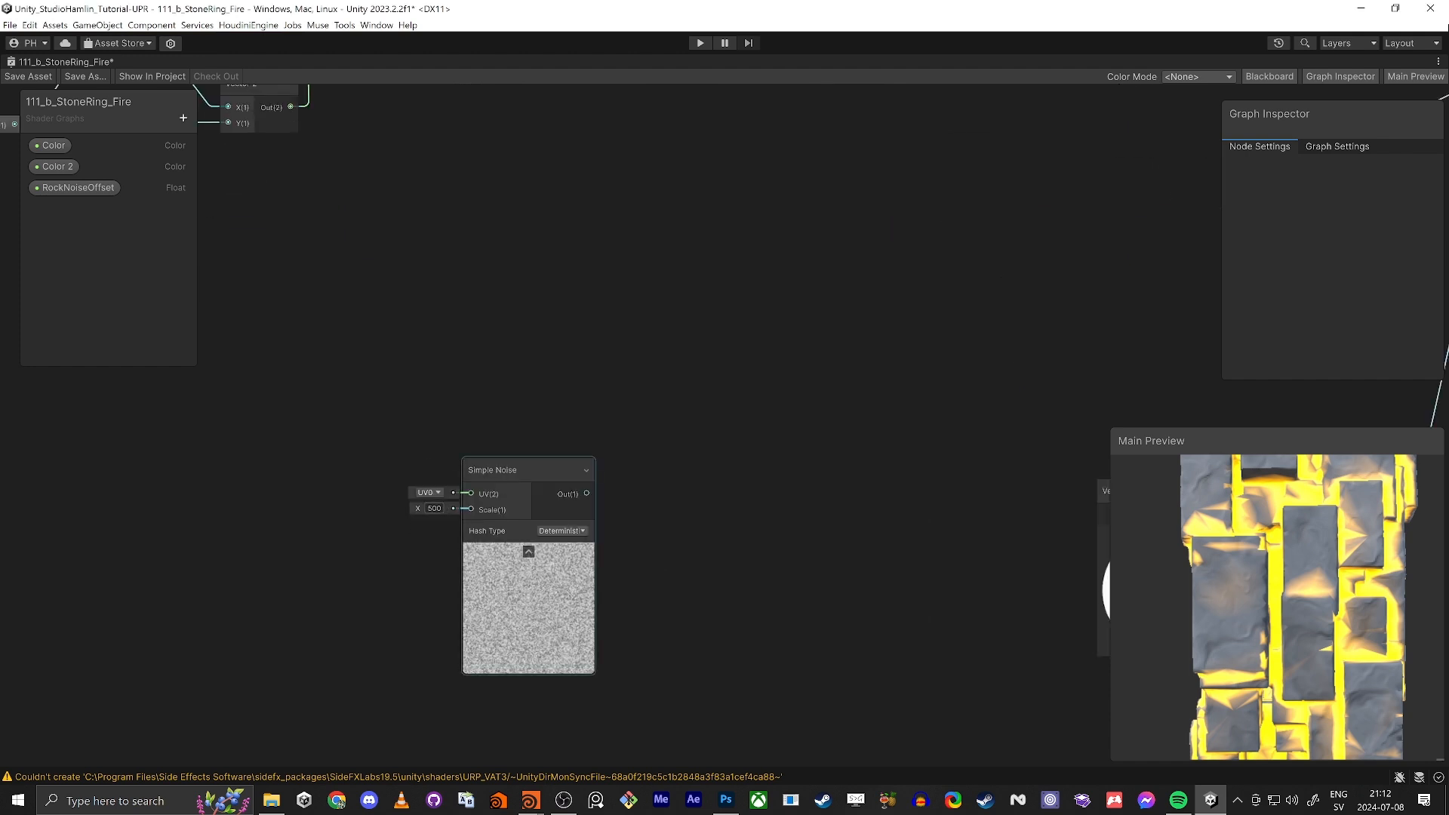
{"action": "scroll", "coordinate": [439, 508], "scroll_direction": "up", "scroll_amount": 5}
{"action": "type", "text": "50"}
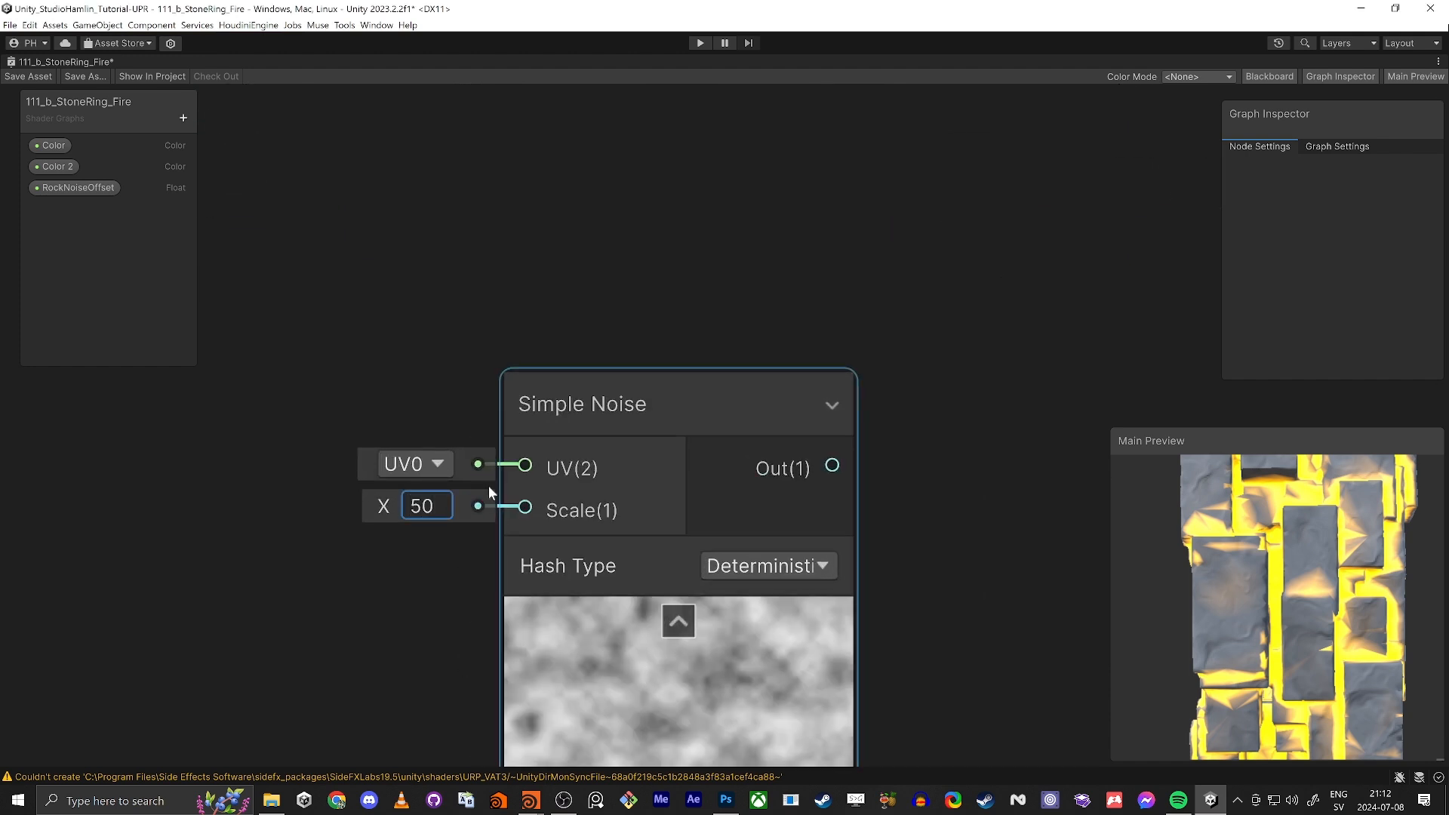
{"action": "scroll", "coordinate": [535, 460], "scroll_direction": "down", "scroll_amount": 6}
{"action": "left_click_drag", "start_coordinate": [560, 456], "coordinate": [626, 389]}
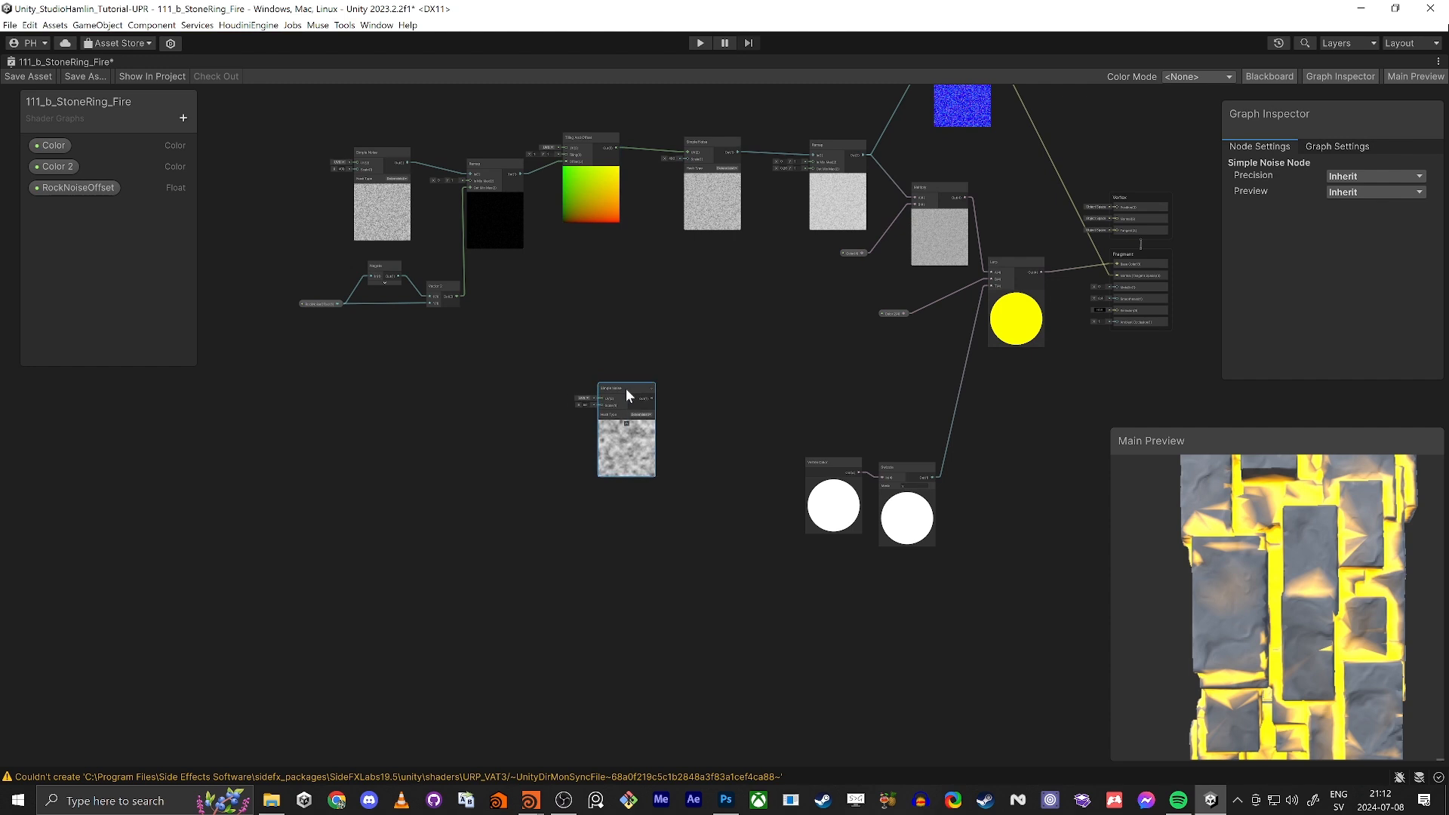
Add a Tiling And Offset node before the new Simple Noise and connect its output to the noise's UV input.
{"action": "middle_click_drag", "start_coordinate": [479, 537], "coordinate": [647, 537]}
{"action": "left_click", "coordinate": [490, 504]}
{"action": "key", "text": "space"}
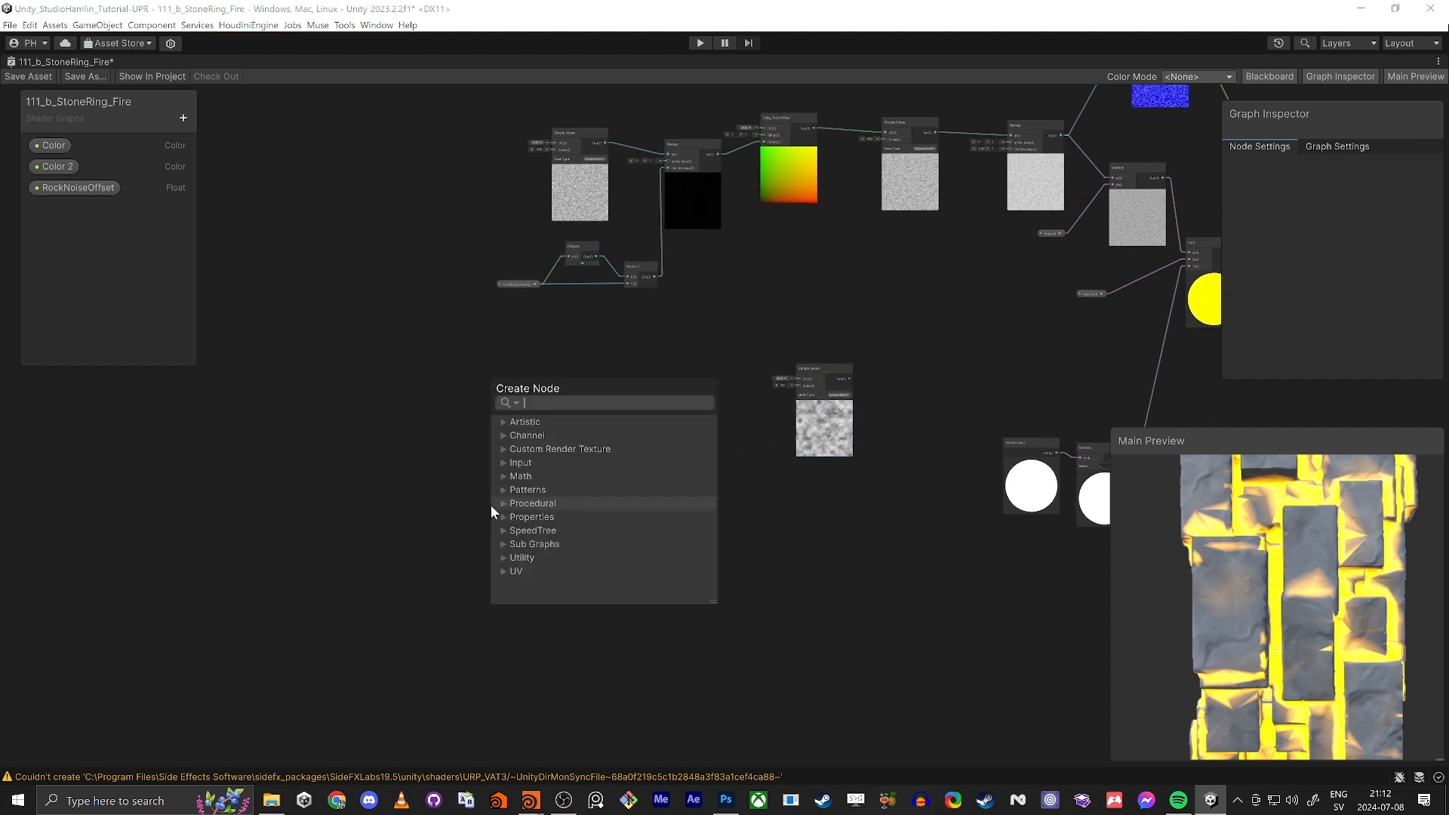
{"action": "type", "text": "till"}
{"action": "key", "text": "Return"}
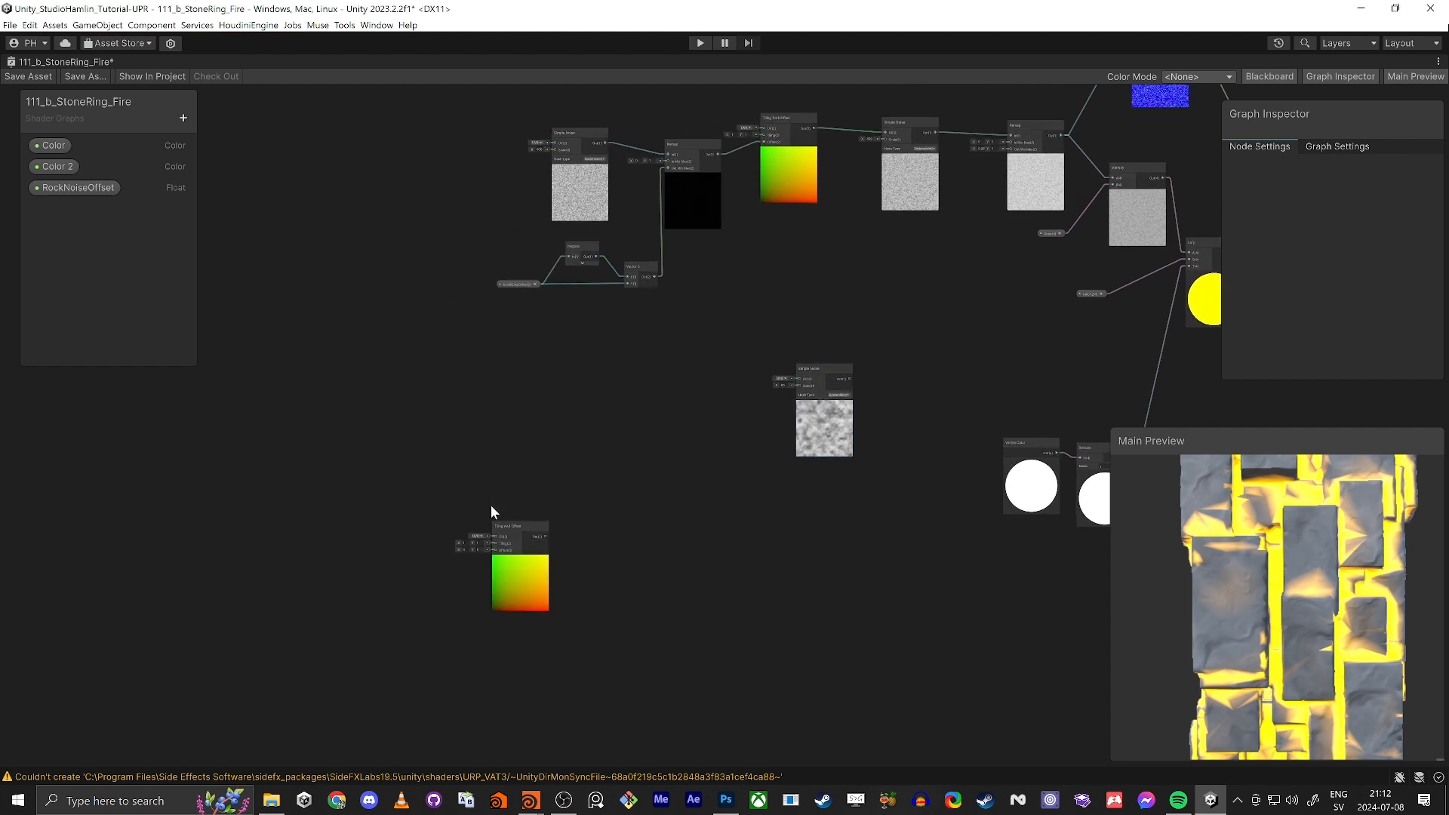
{"action": "scroll", "coordinate": [514, 526], "scroll_direction": "up", "scroll_amount": 4}
{"action": "left_click_drag", "start_coordinate": [516, 525], "coordinate": [857, 255]}
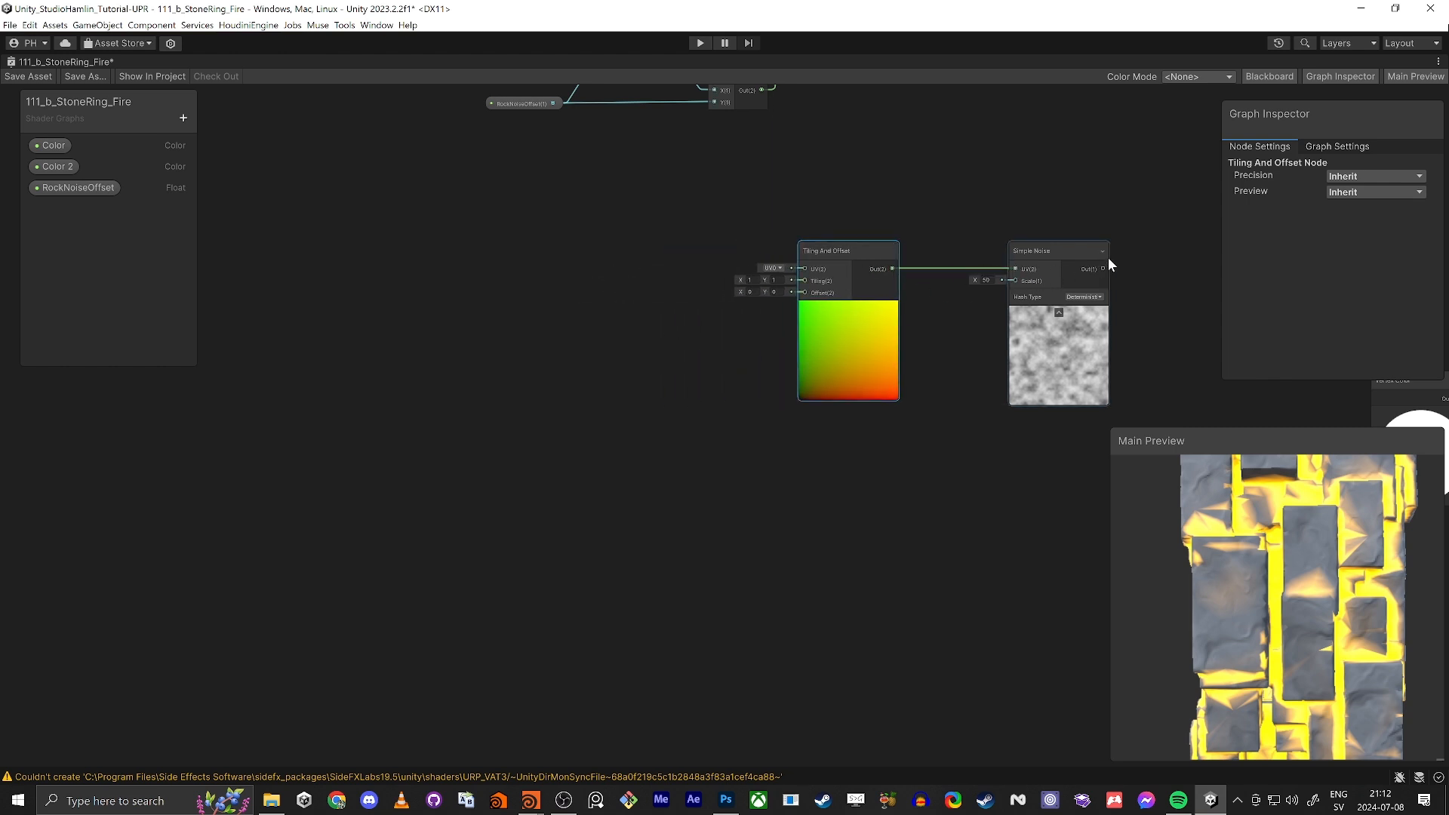
Add a Vector 2 node and connect it to the Offset input of the new Tiling And Offset node.
{"action": "key", "text": "space"}
{"action": "type", "text": "vec"}
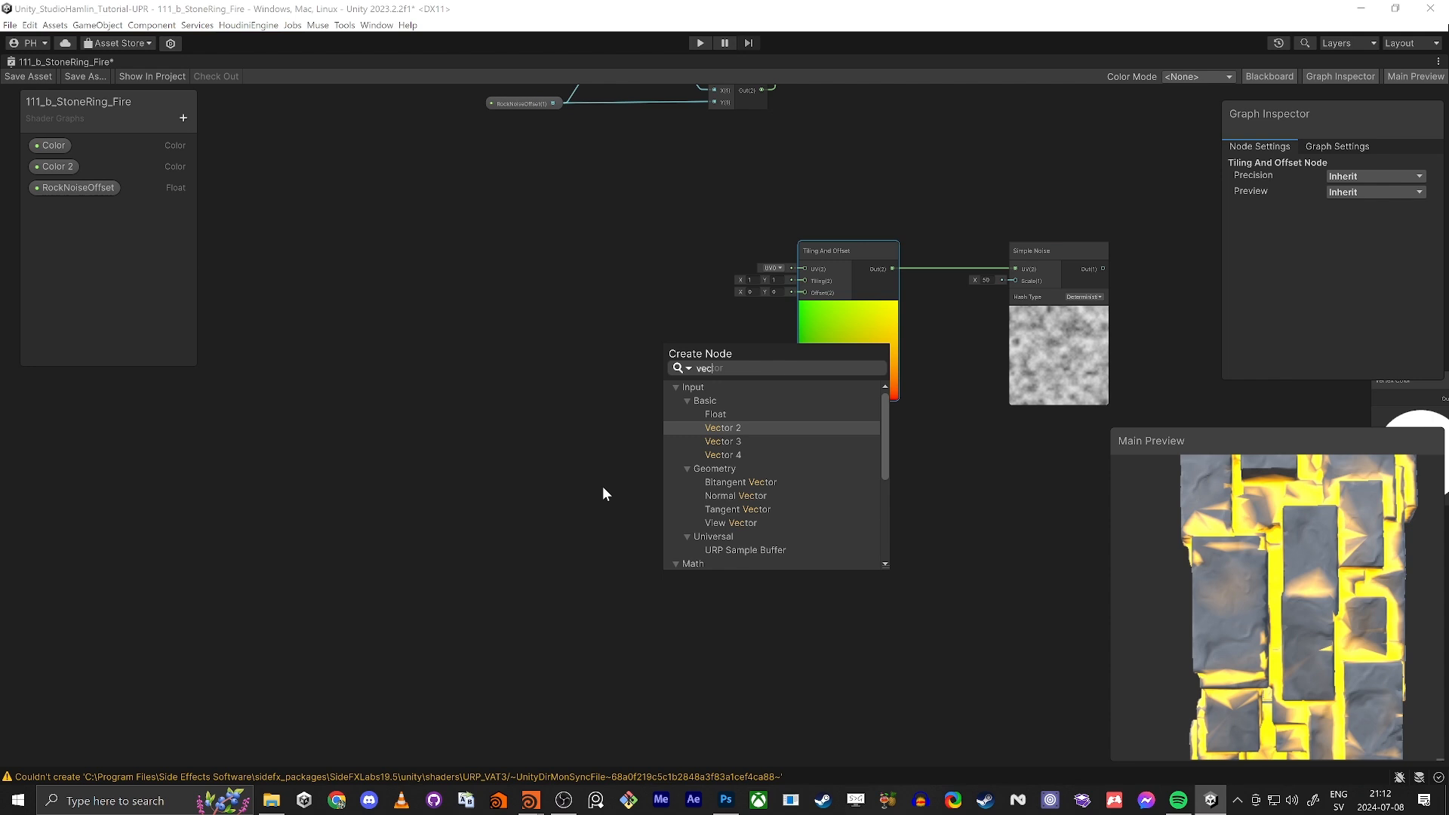
{"action": "key", "text": "Return"}
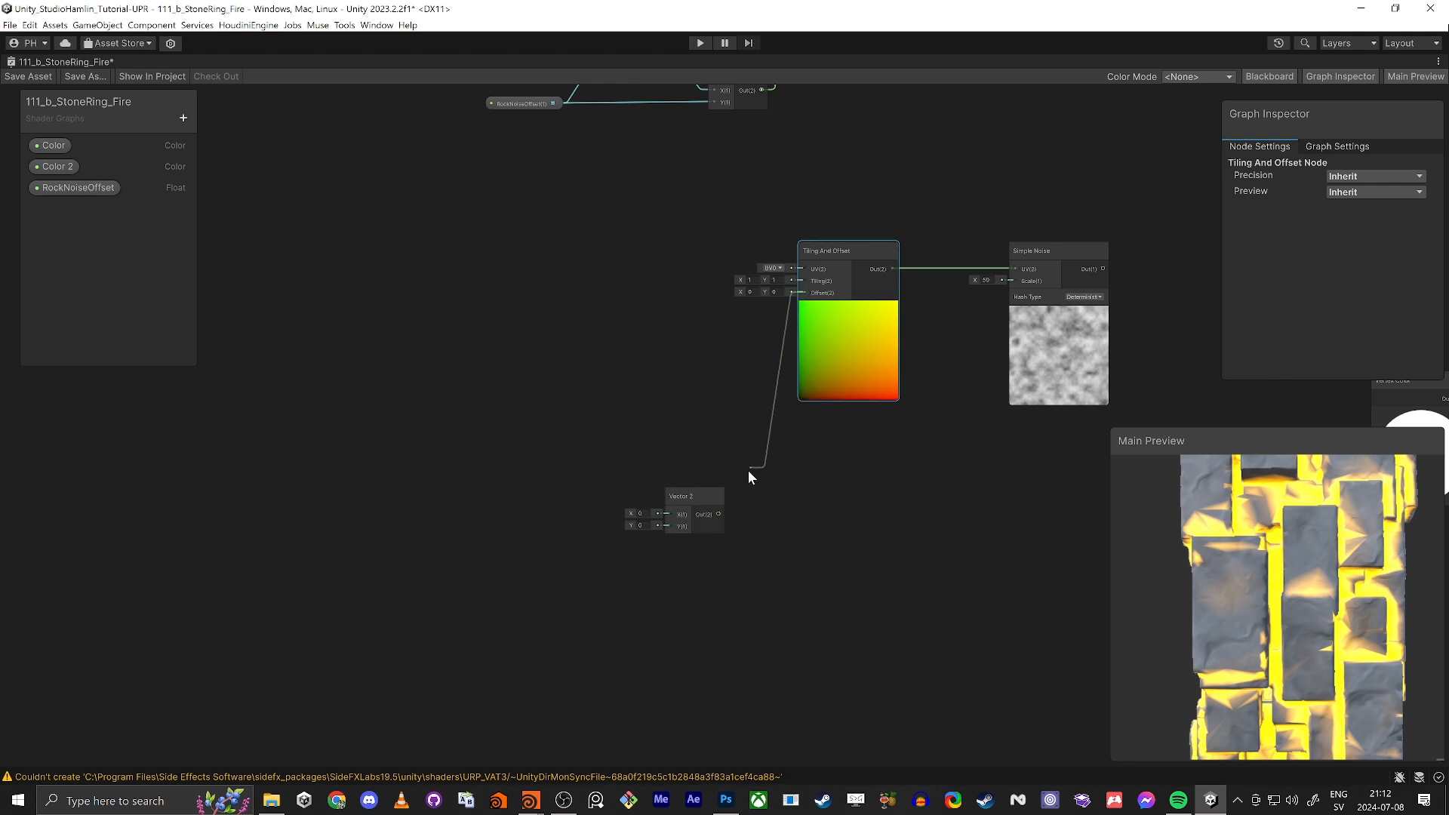
Vary the Vector 2's X and Y values to test the noise offset, ending at about X -1.0 and Y 0.68.
{"action": "left_click_drag", "start_coordinate": [632, 514], "coordinate": [661, 520]}
{"action": "key", "text": "ctrl+z"}
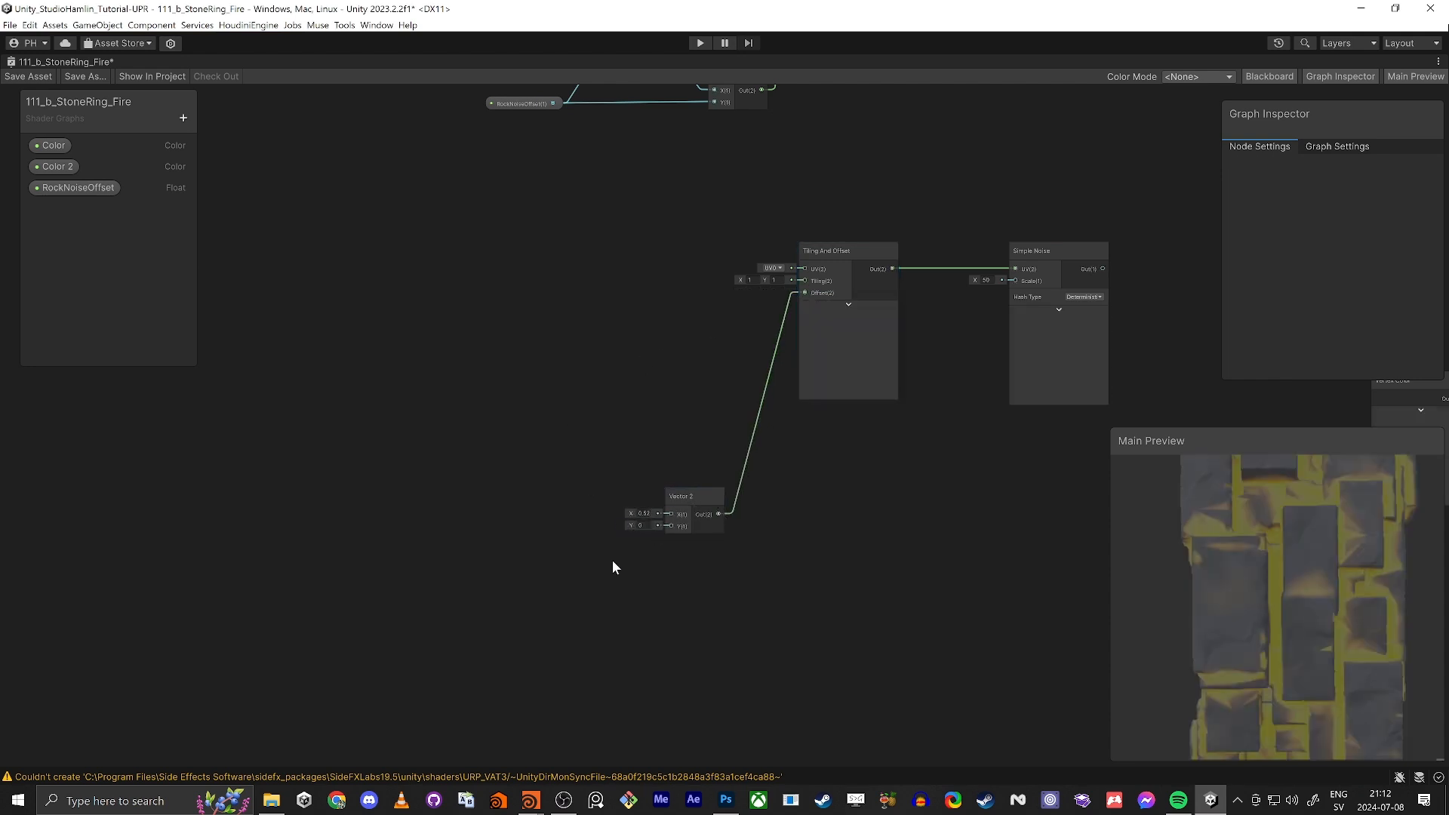
{"action": "middle_click_drag", "start_coordinate": [634, 567], "coordinate": [776, 512]}
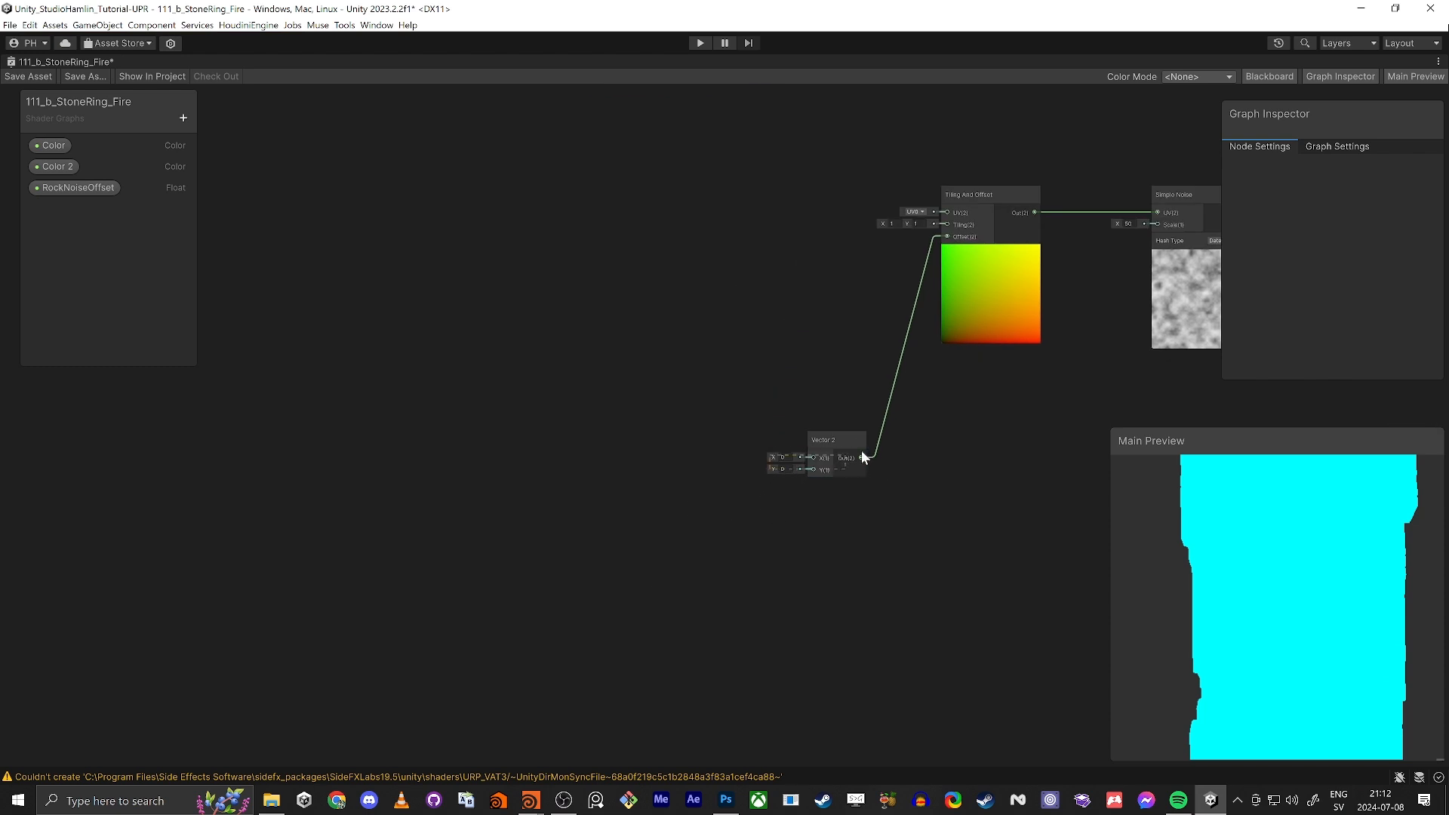
{"action": "left_click_drag", "start_coordinate": [779, 474], "coordinate": [790, 469]}
{"action": "scroll", "coordinate": [1245, 575], "scroll_direction": "down", "scroll_amount": 5}
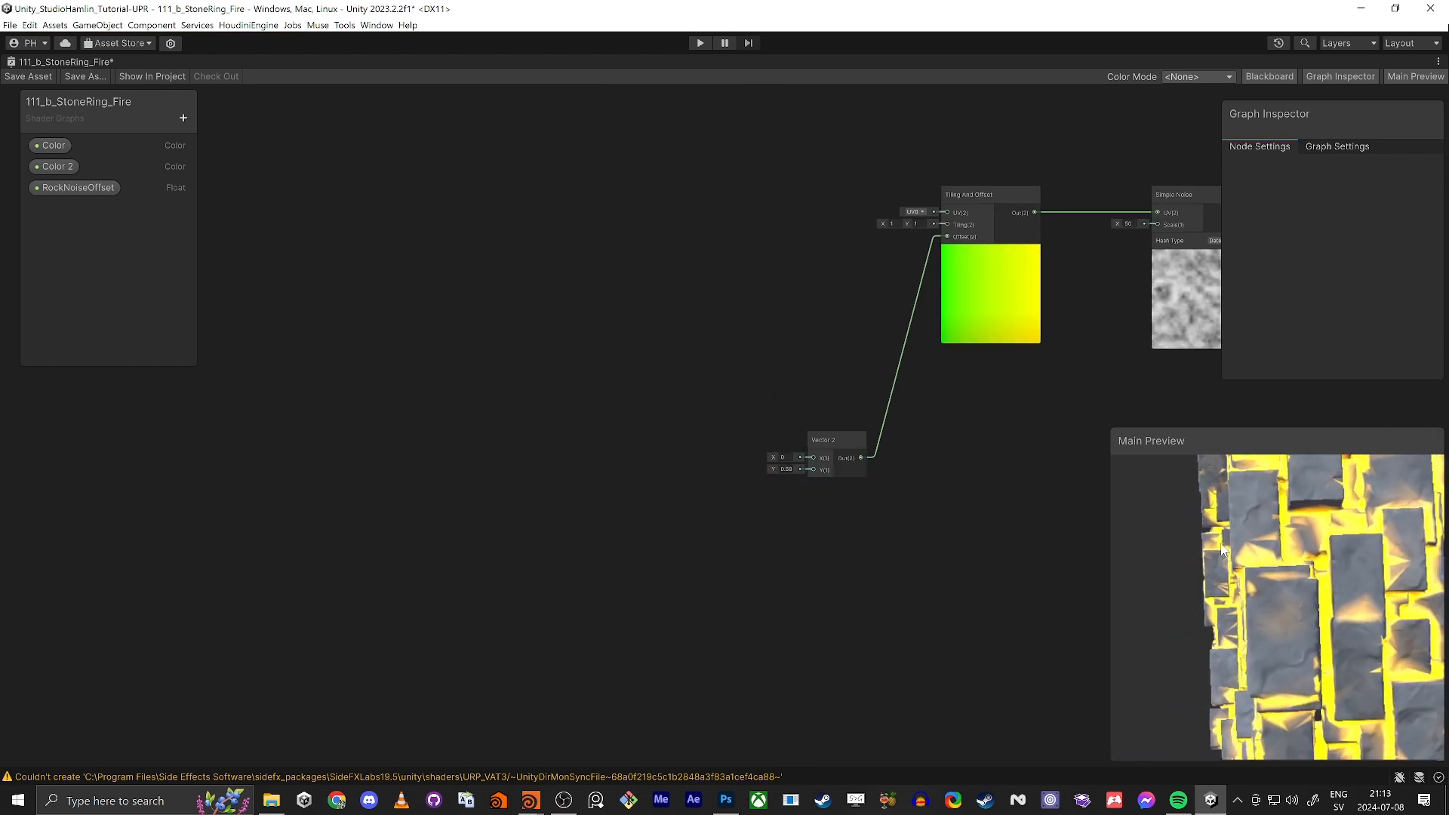
{"action": "left_click_drag", "start_coordinate": [1245, 575], "coordinate": [1079, 557]}
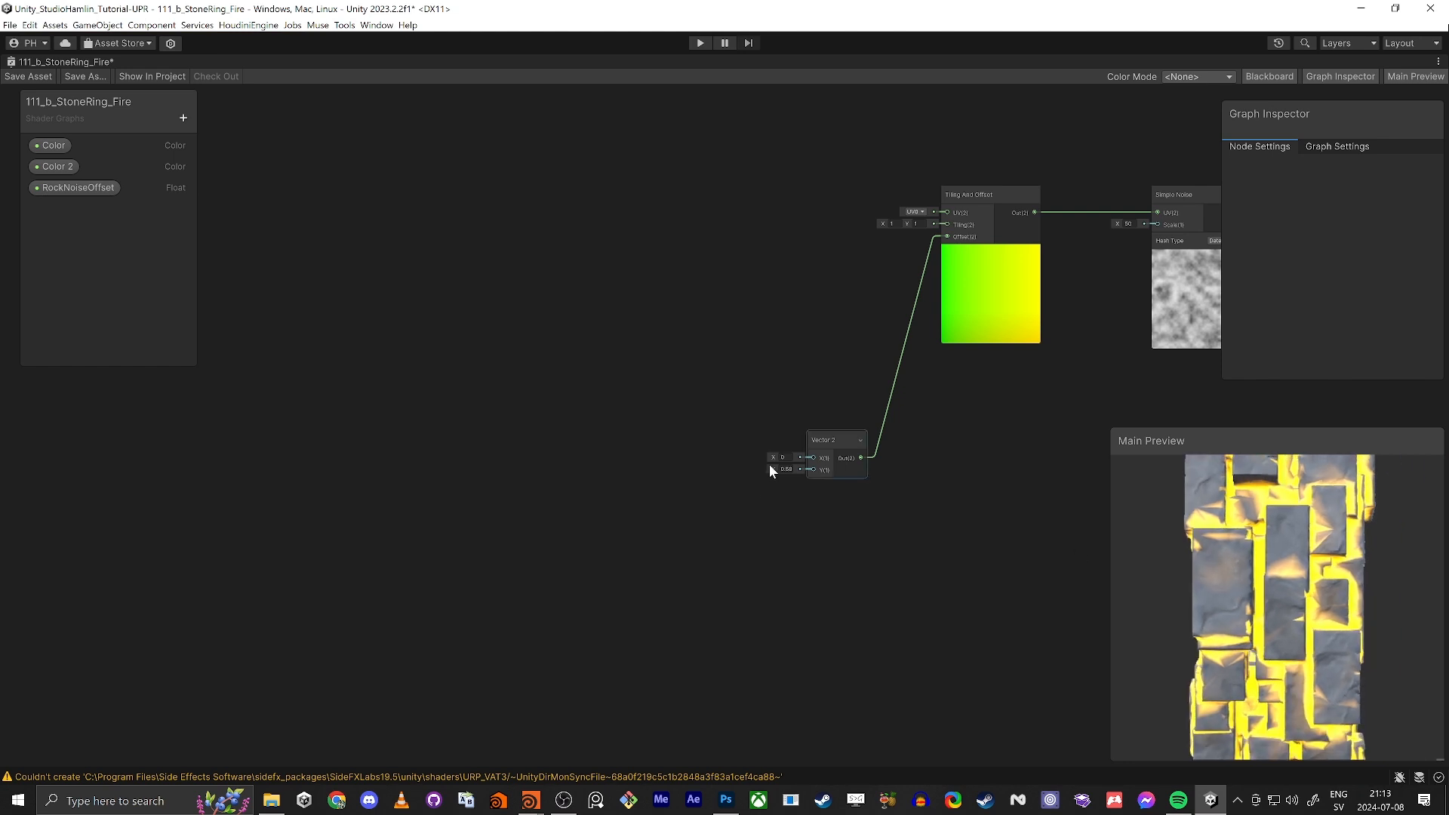
{"action": "left_click_drag", "start_coordinate": [773, 457], "coordinate": [754, 468]}
Add a Time node beside the Vector 2 and connect its Time output to the vector's Y input.
{"action": "middle_click_drag", "start_coordinate": [840, 519], "coordinate": [695, 547]}
{"action": "key", "text": "space"}
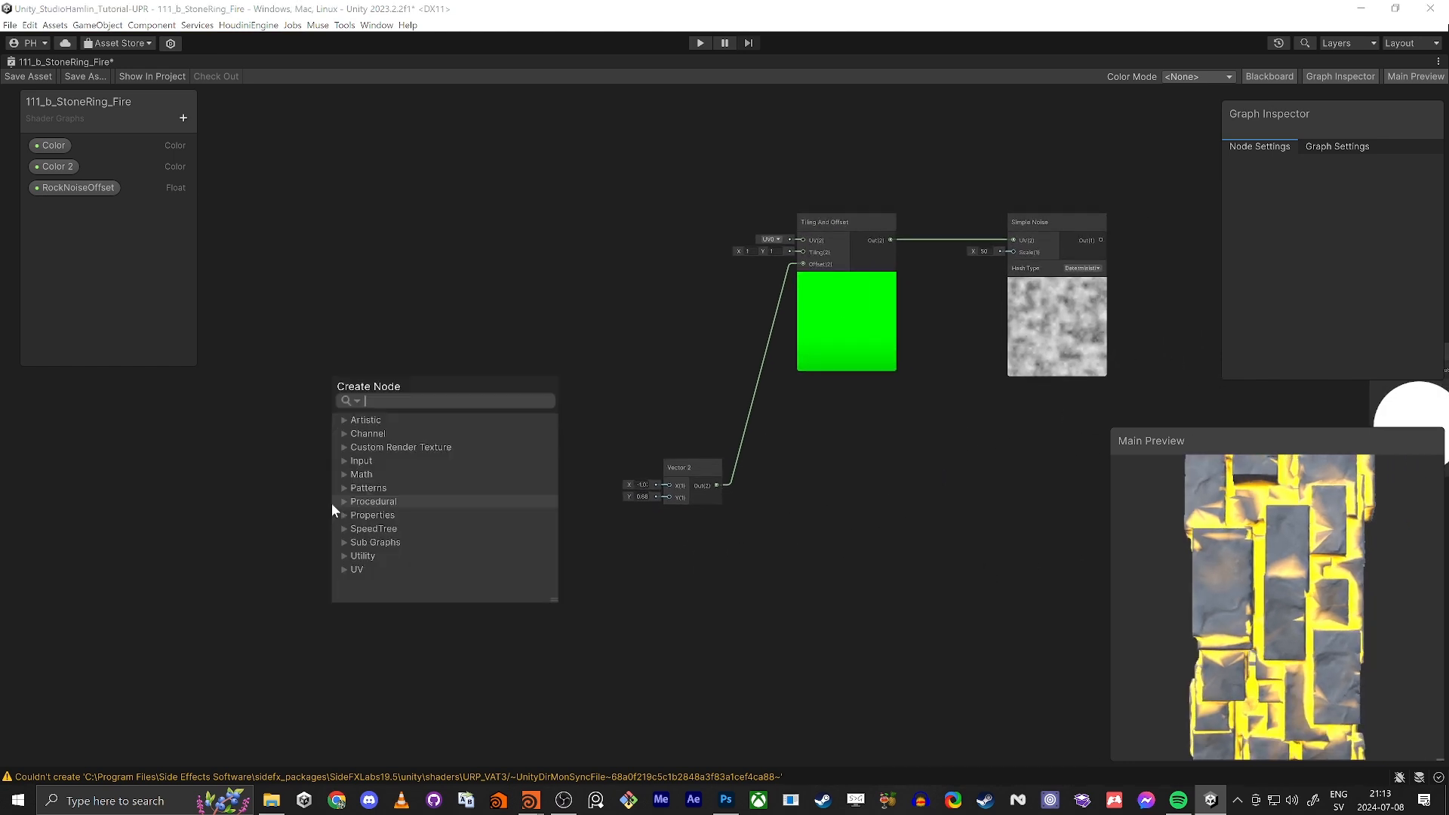
{"action": "type", "text": "tim"}
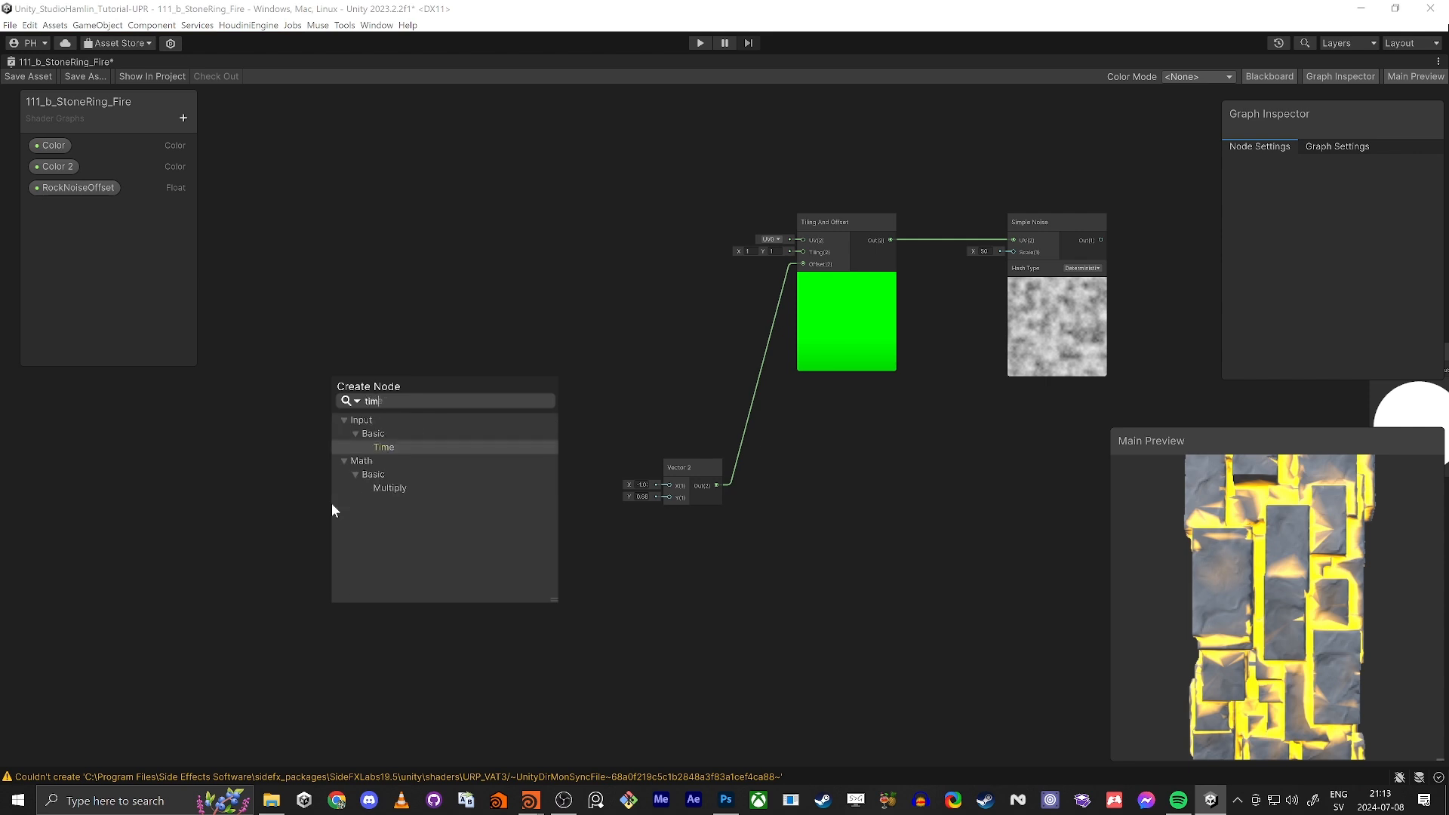
{"action": "key", "text": "Return"}
{"action": "scroll", "coordinate": [370, 527], "scroll_direction": "up", "scroll_amount": 3}
{"action": "left_click_drag", "start_coordinate": [369, 527], "coordinate": [579, 410]}
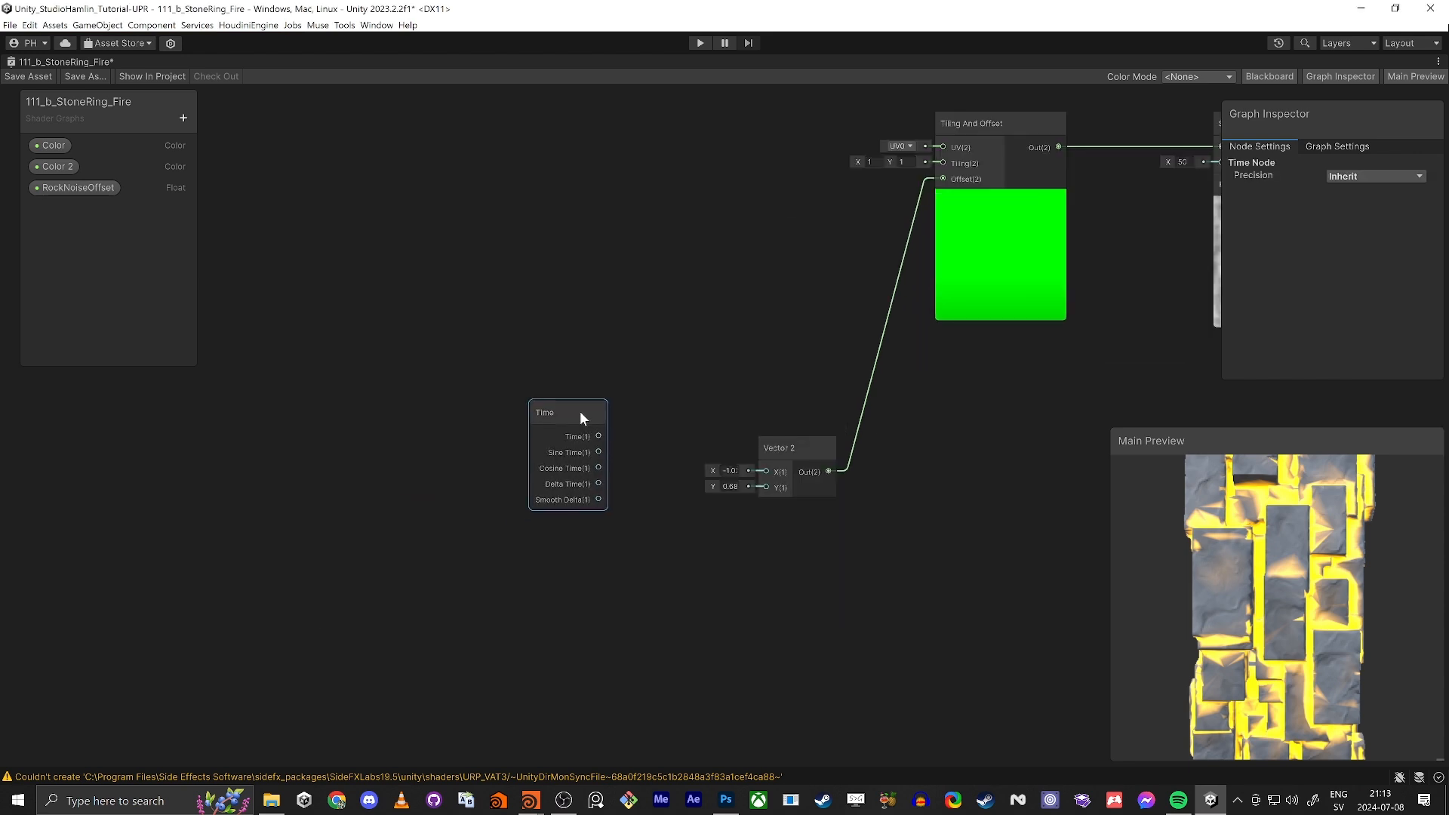
{"action": "left_click_drag", "start_coordinate": [732, 460], "coordinate": [762, 486]}
{"action": "left_click_drag", "start_coordinate": [559, 414], "coordinate": [574, 458]}
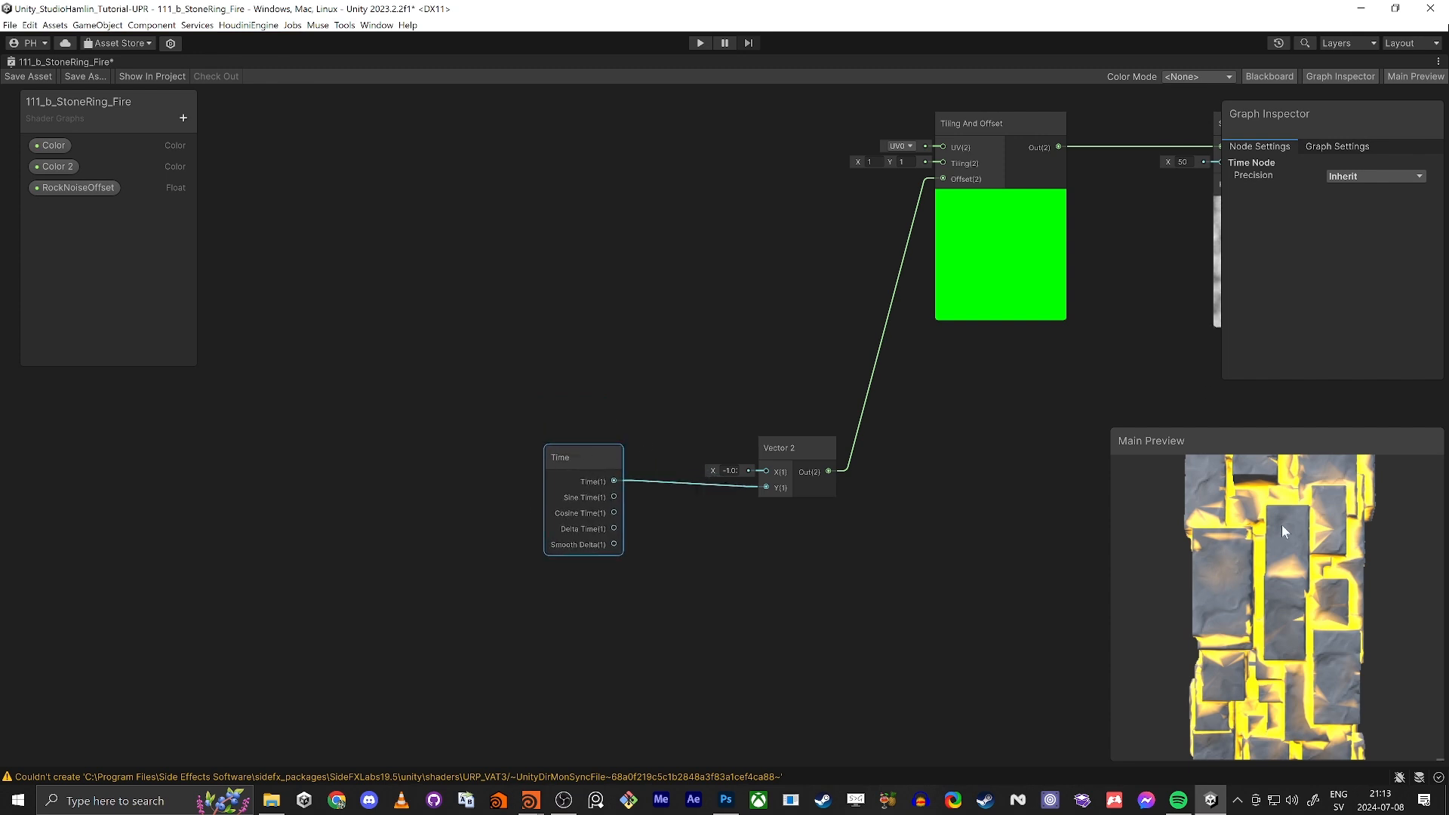
{"action": "left_click_drag", "start_coordinate": [1281, 524], "coordinate": [1270, 536]}
Add a Multiply node and place it above the Swizzle node, between the new Simple Noise and the Lerp.
{"action": "middle_click_drag", "start_coordinate": [1140, 327], "coordinate": [855, 443]}
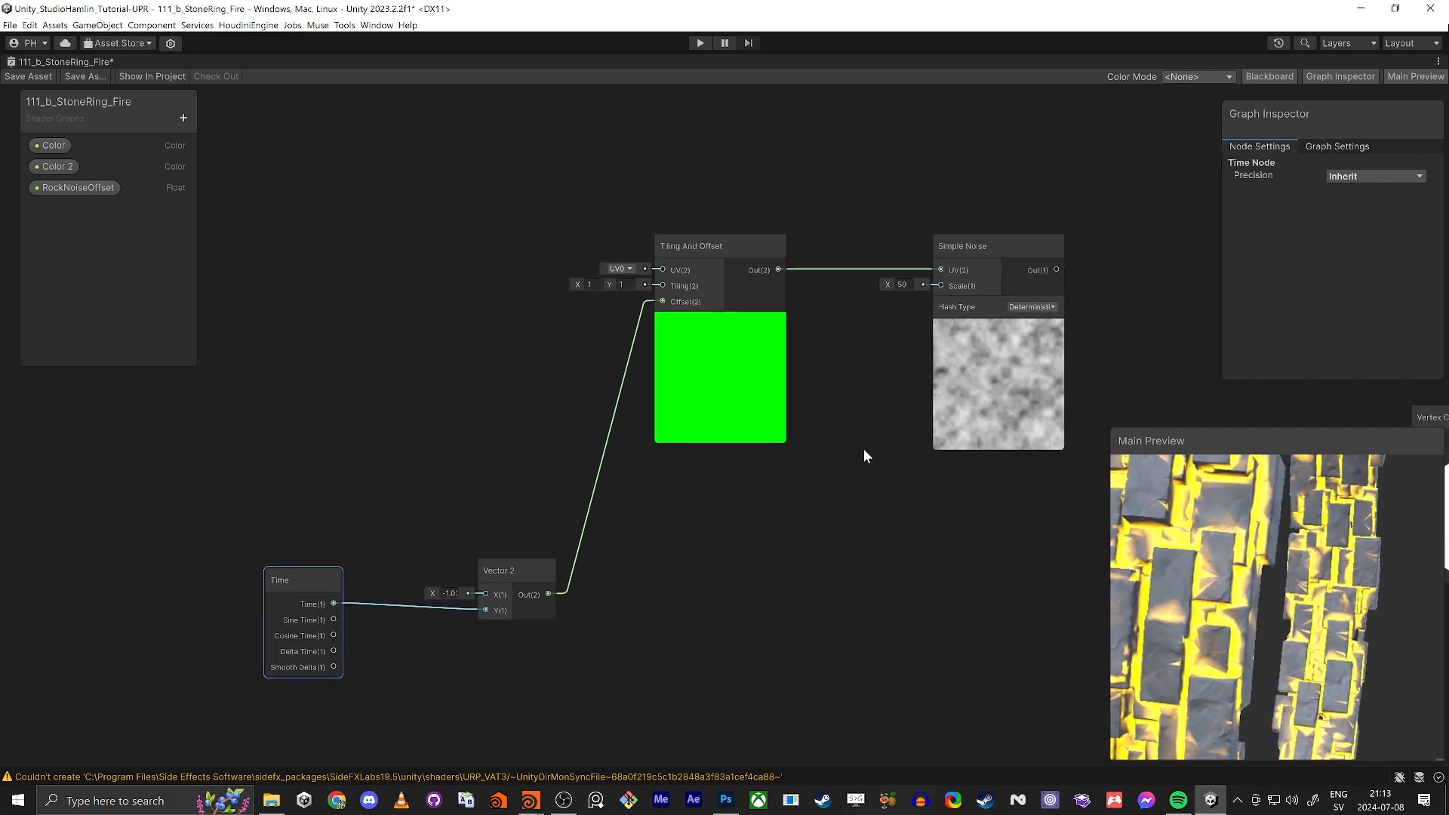
{"action": "middle_click_drag", "start_coordinate": [944, 450], "coordinate": [752, 492]}
{"action": "scroll", "coordinate": [655, 464], "scroll_direction": "down", "scroll_amount": 3}
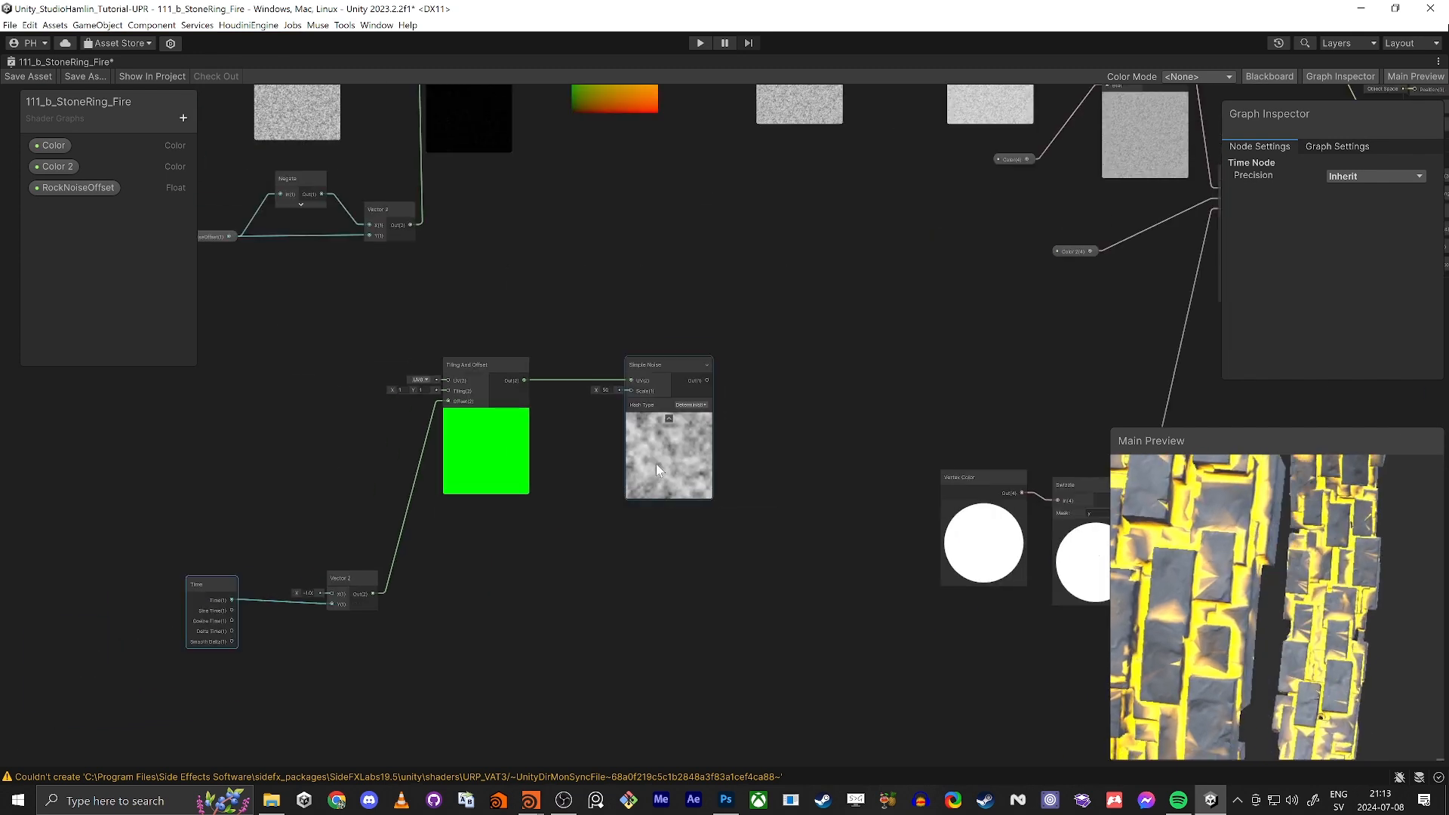
{"action": "middle_click_drag", "start_coordinate": [891, 358], "coordinate": [621, 375]}
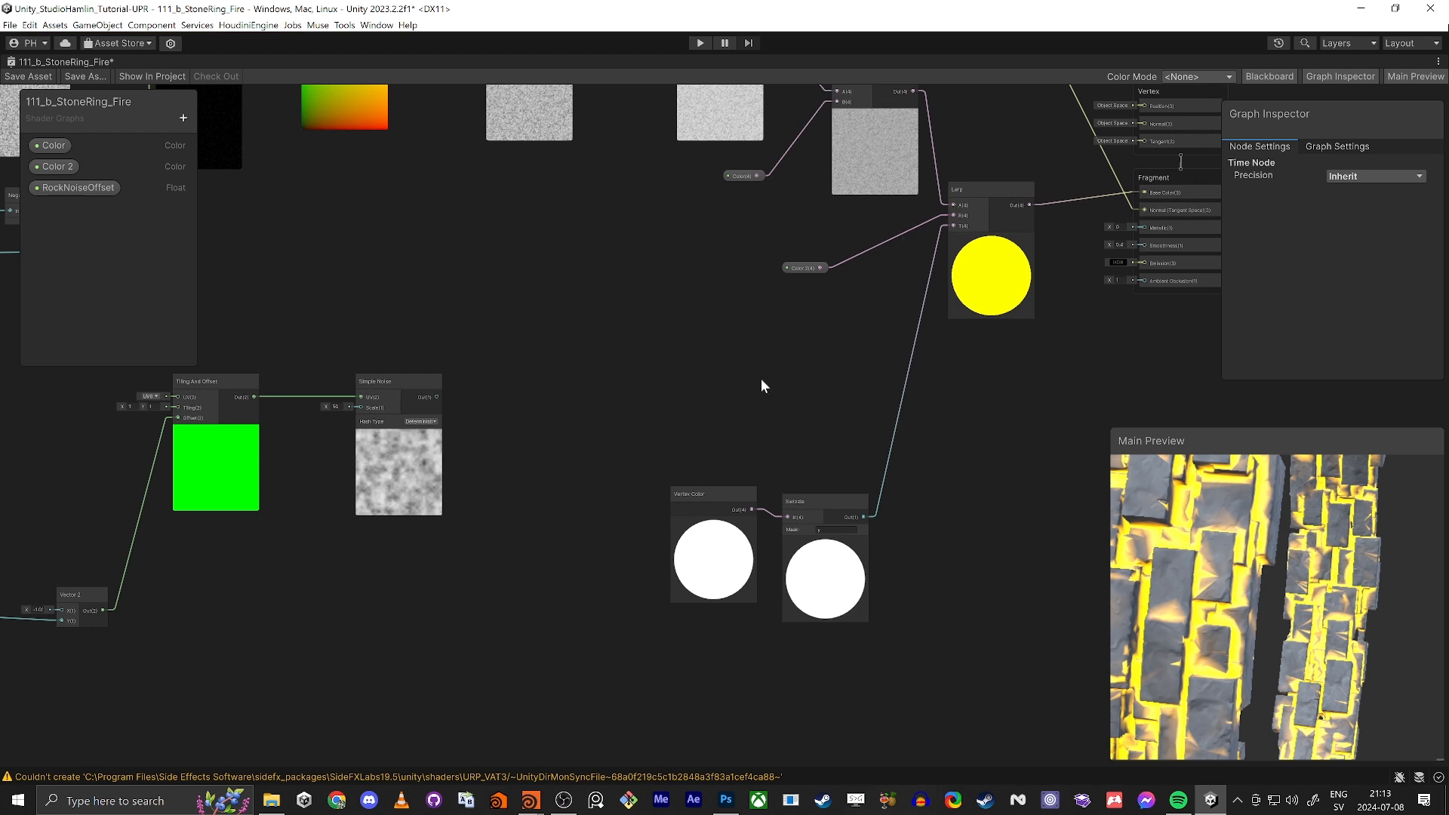
{"action": "key", "text": "space"}
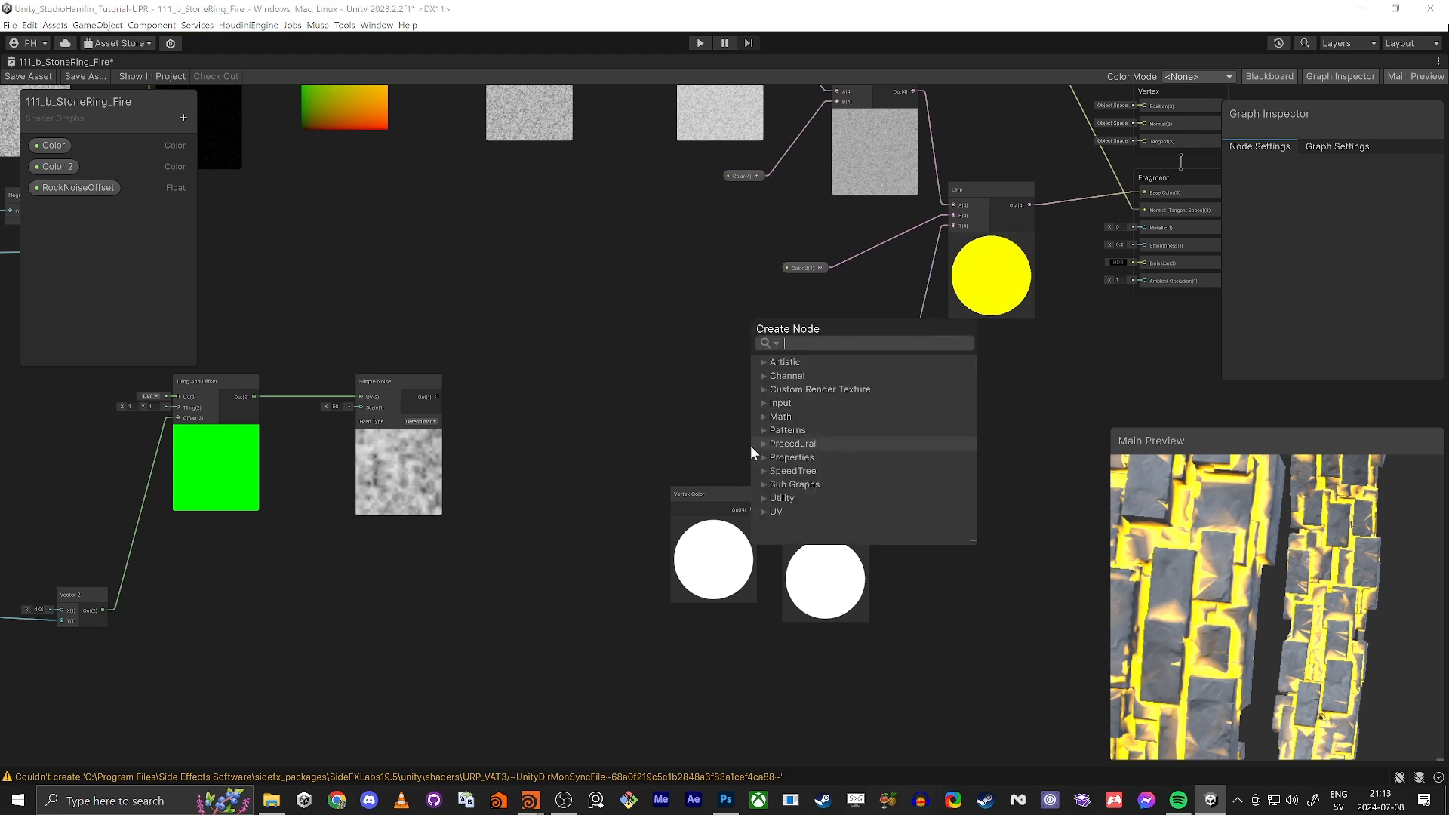
{"action": "type", "text": "mult"}
{"action": "key", "text": "Return"}
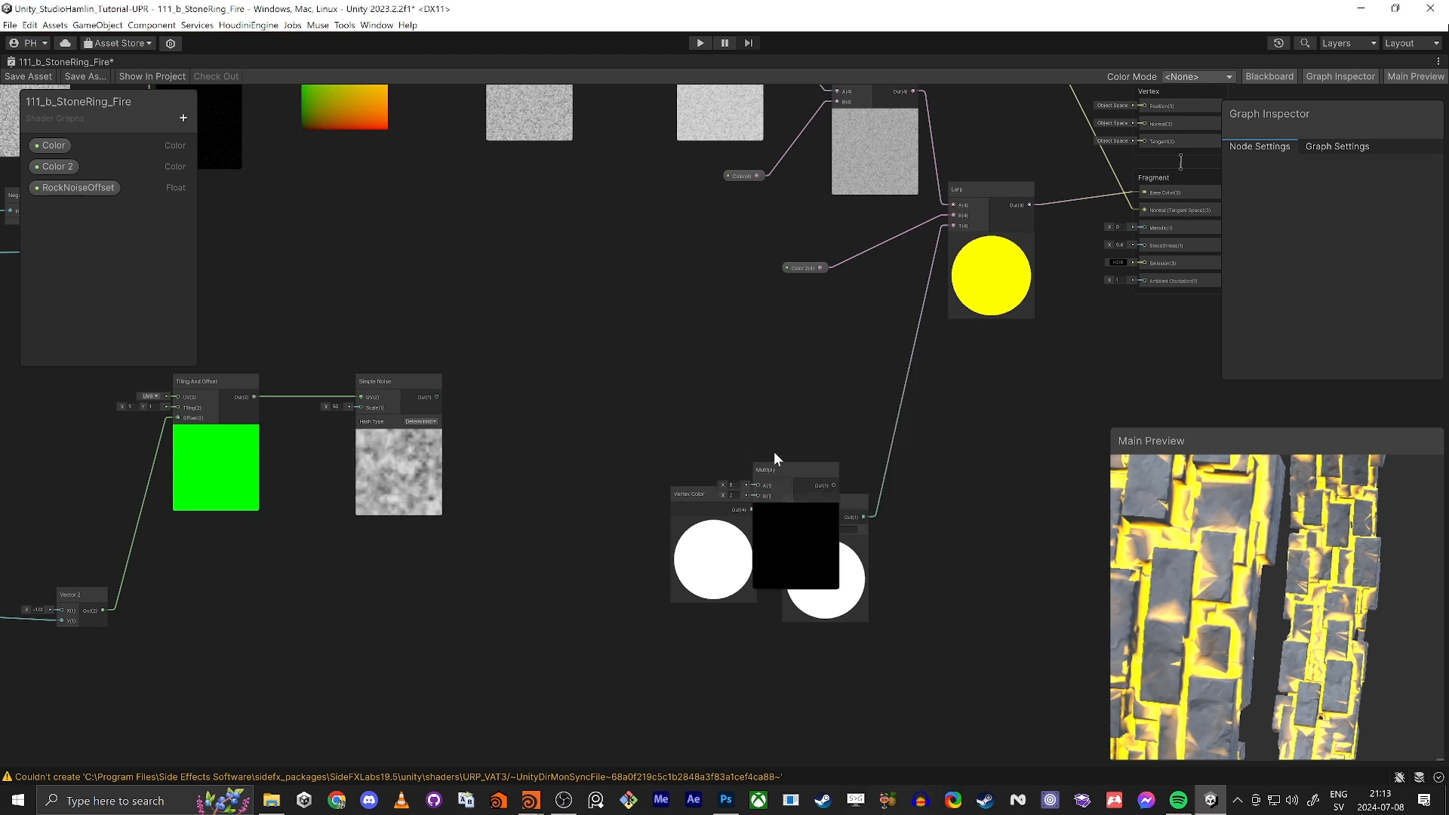
{"action": "left_click_drag", "start_coordinate": [811, 474], "coordinate": [868, 361]}
Shift the Vertex Color and Swizzle nodes aside and connect Simple Noise to the Multiply's A and Swizzle to its B.
{"action": "left_click_drag", "start_coordinate": [820, 504], "coordinate": [717, 547]}
{"action": "left_click", "coordinate": [828, 595]}
{"action": "left_click_drag", "start_coordinate": [806, 440], "coordinate": [436, 396]}
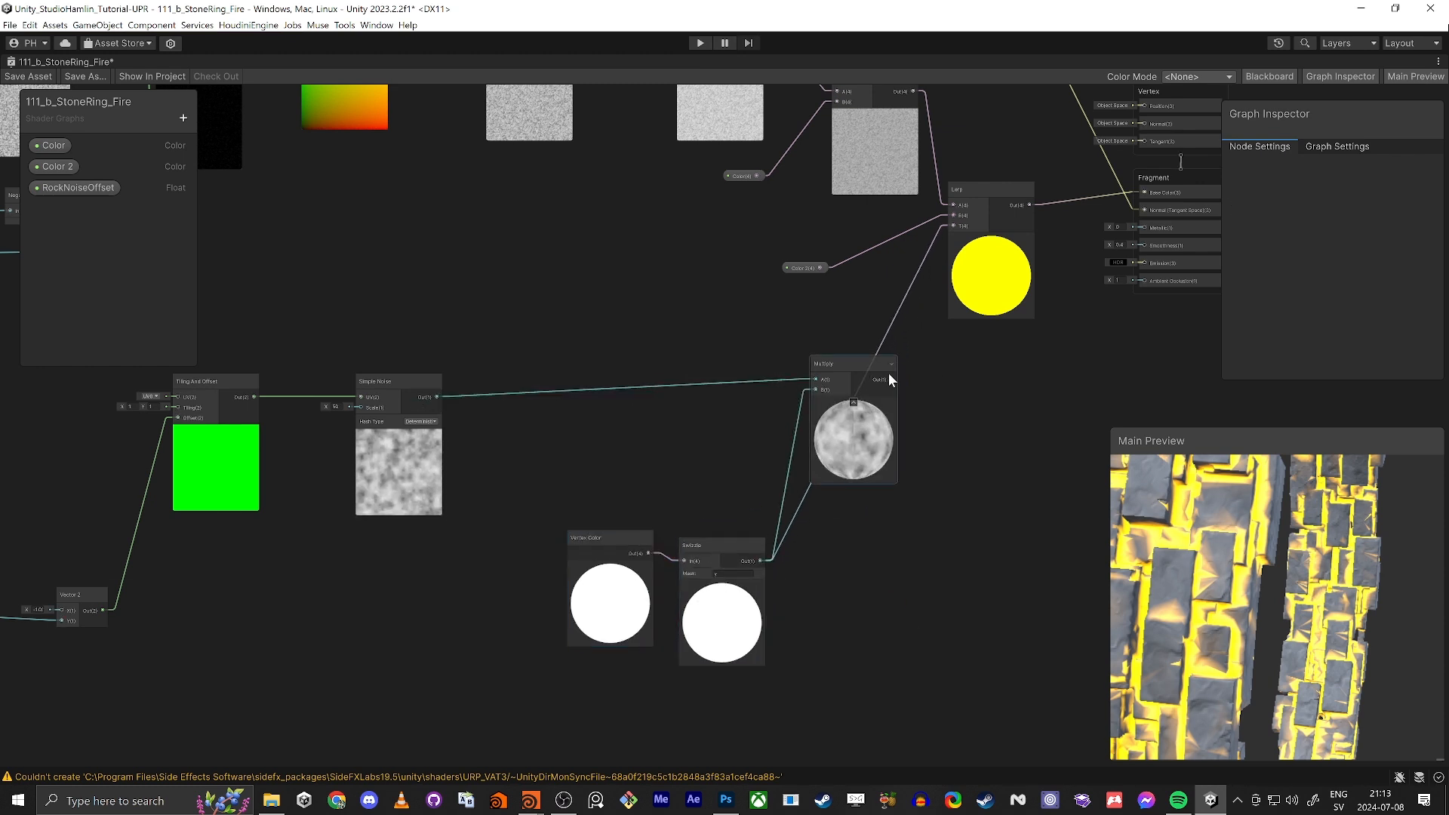
Connect the Multiply's output to the Lerp's T input and rotate the preview model to inspect the animated glow.
{"action": "left_click_drag", "start_coordinate": [887, 375], "coordinate": [954, 226]}
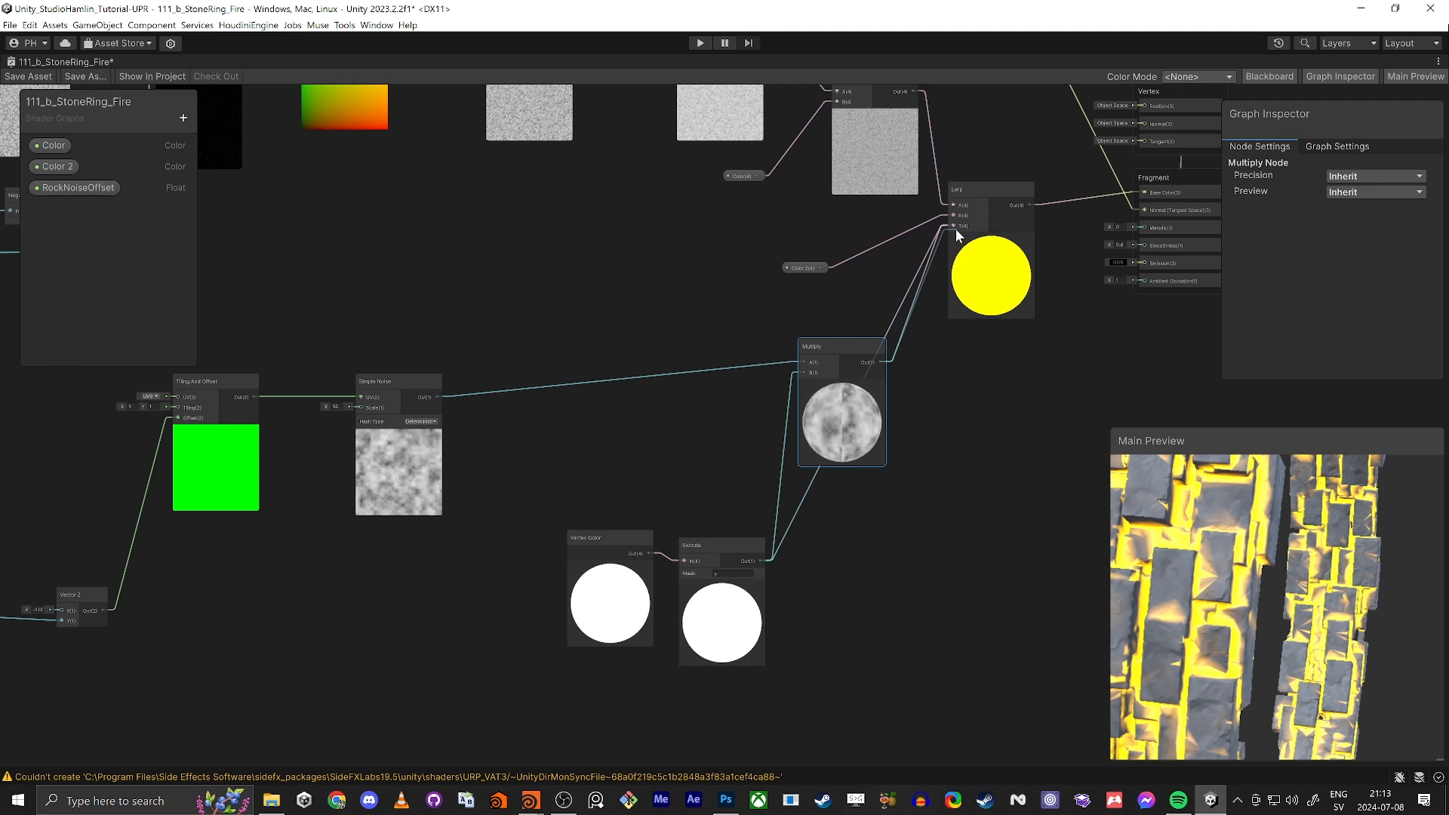
{"action": "left_click_drag", "start_coordinate": [1199, 562], "coordinate": [1268, 549]}
{"action": "right_click", "coordinate": [1268, 549]}
{"action": "left_click_drag", "start_coordinate": [1204, 587], "coordinate": [1219, 631]}
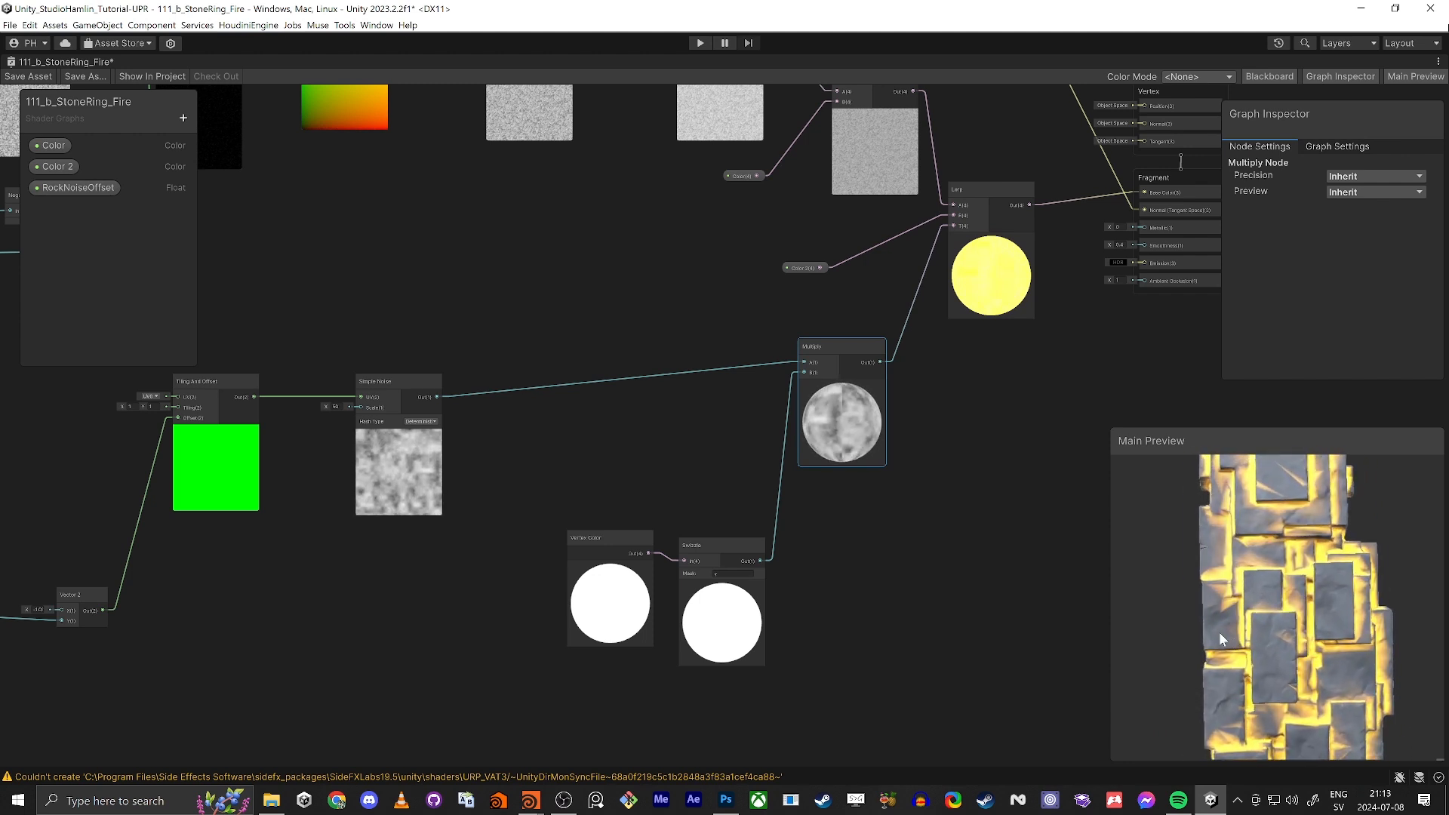
Rotate the preview model to check the animated glow and save the 111_b_StoneRing_Fire shader graph.
{"action": "right_click", "coordinate": [1220, 633]}
{"action": "left_click", "coordinate": [1211, 578]}
{"action": "left_click_drag", "start_coordinate": [1212, 578], "coordinate": [1206, 602]}
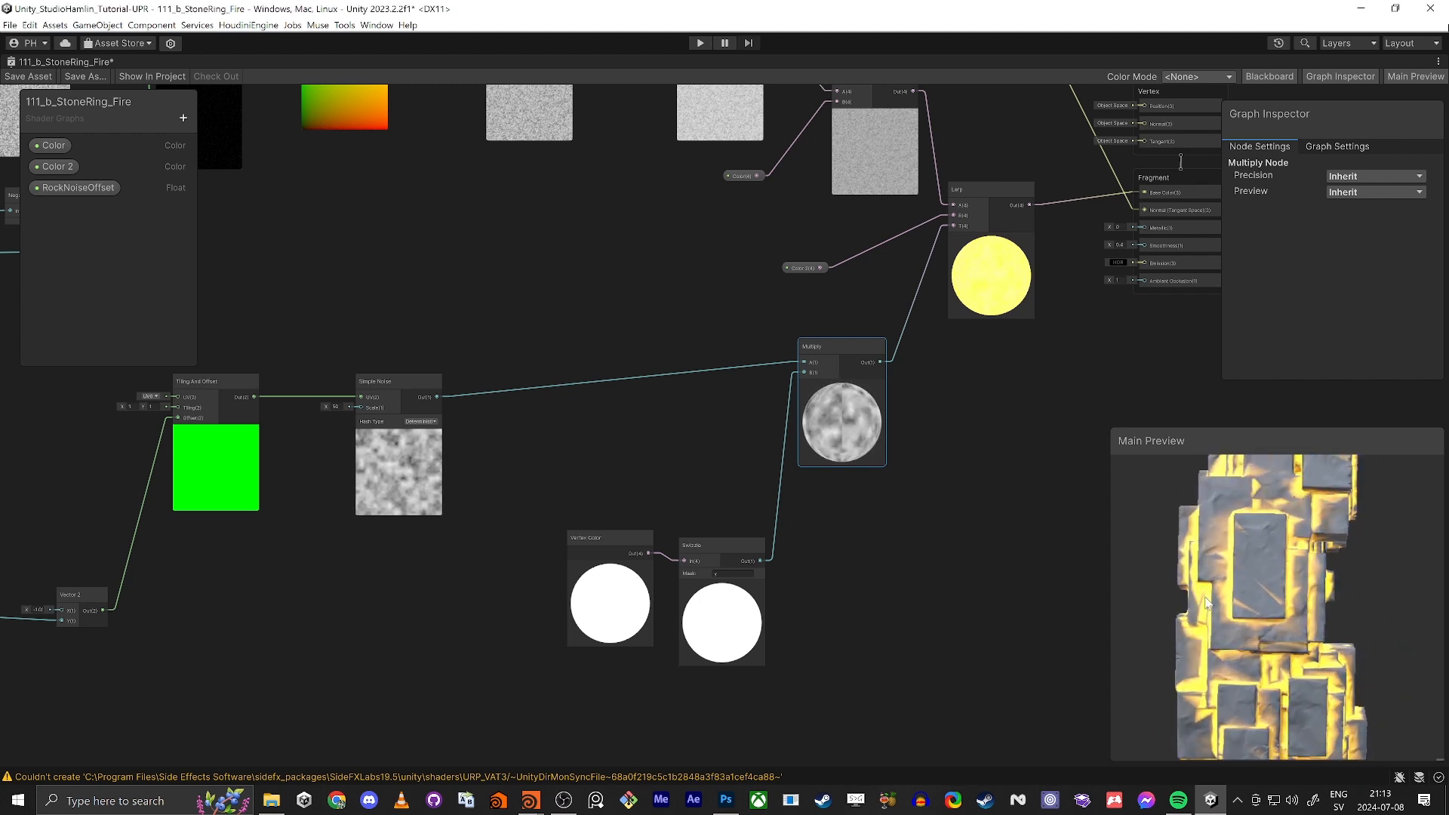
{"action": "right_click", "coordinate": [1205, 596]}
{"action": "left_click", "coordinate": [535, 300]}
{"action": "left_click", "coordinate": [28, 76]}
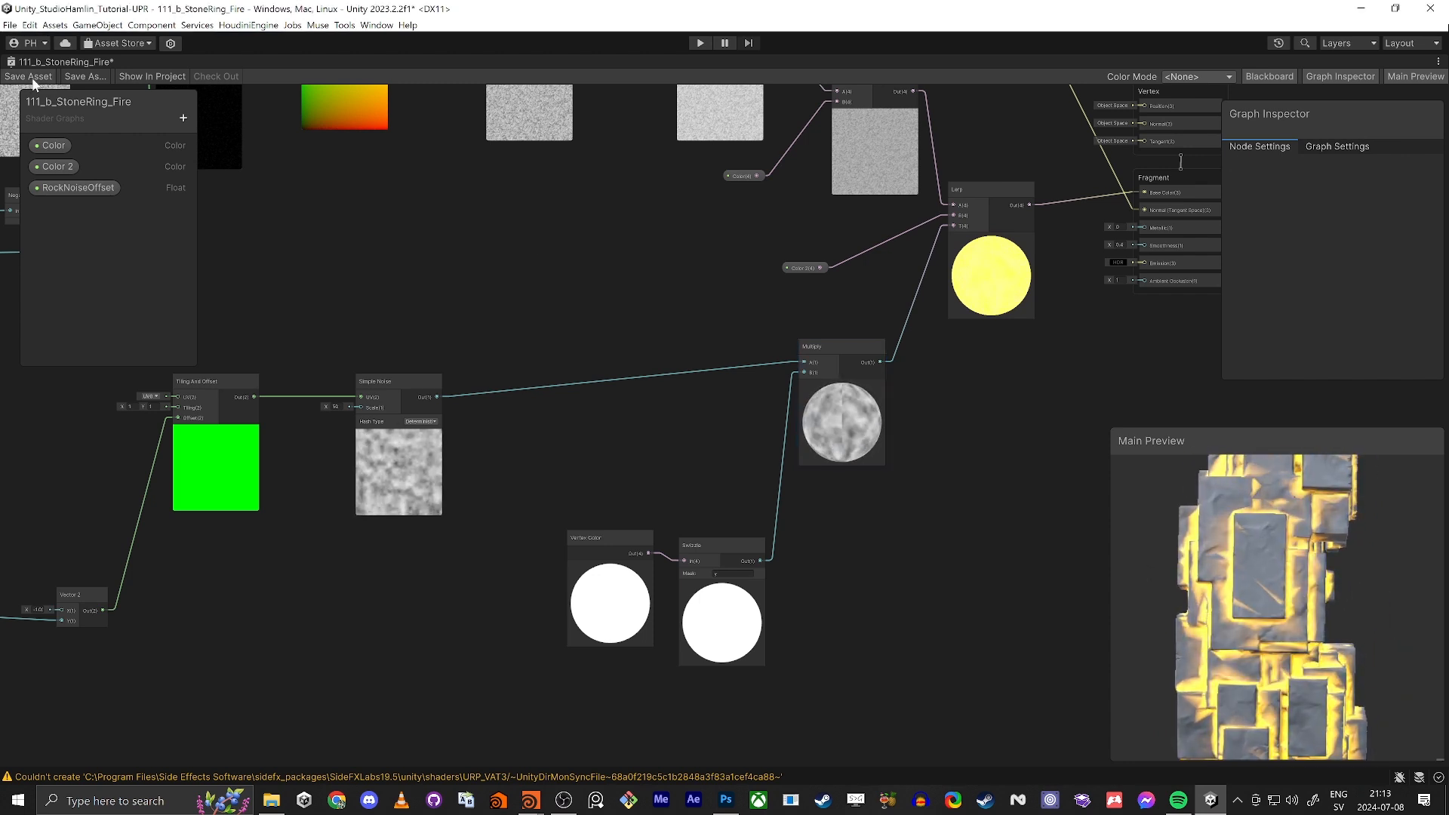
Examine the glowing fire shader on the stone ring in the enlarged scene view from several distances and angles.
{"action": "key", "text": "shift+space"}
{"action": "right_click", "coordinate": [578, 288]}
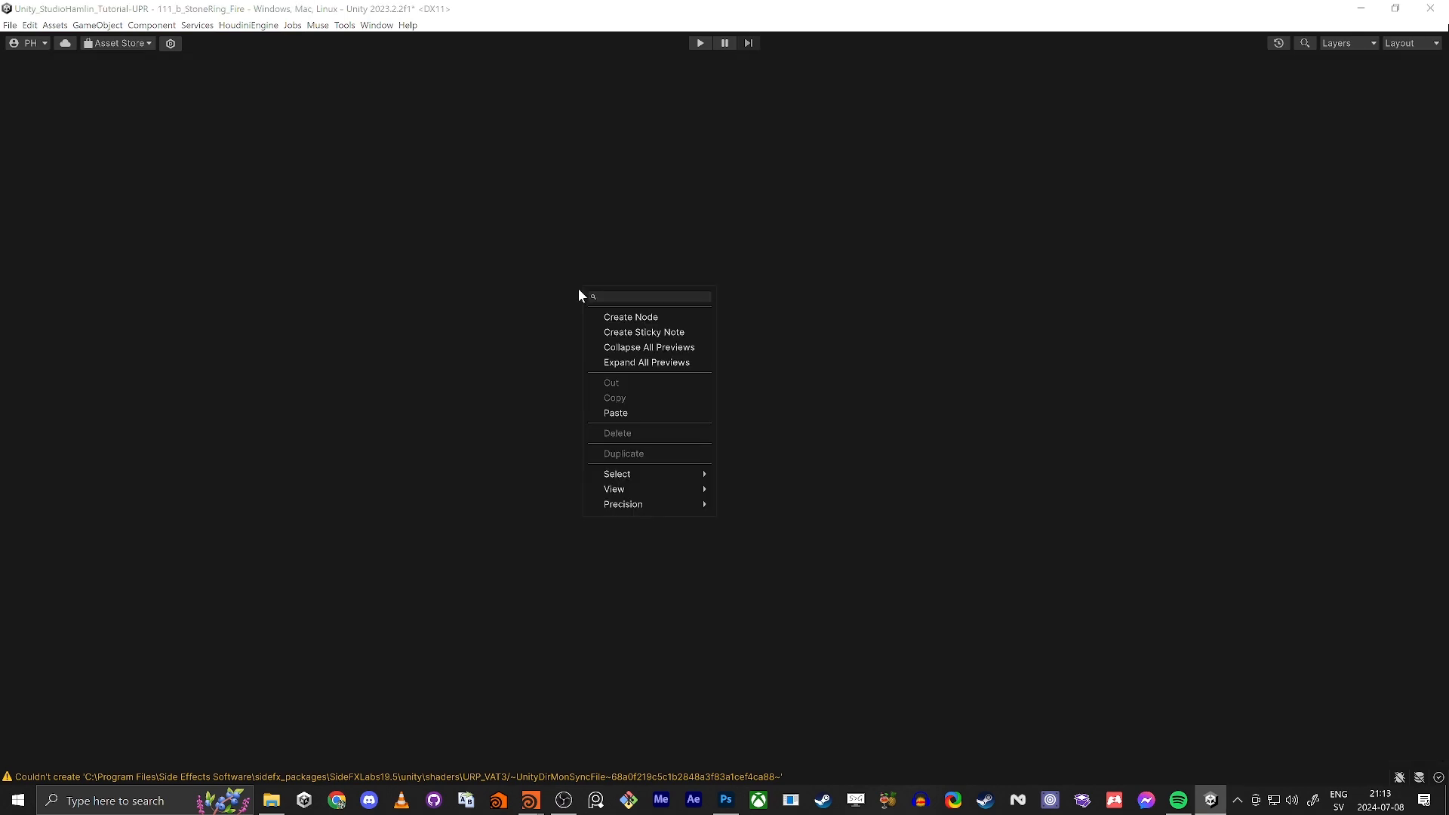
{"action": "left_click", "coordinate": [747, 340]}
{"action": "right_click", "coordinate": [803, 310]}
{"action": "right_click_drag", "start_coordinate": [1226, 466], "coordinate": [1239, 499]}
{"action": "key", "text": "shift+space"}
{"action": "right_click_drag", "start_coordinate": [856, 479], "coordinate": [636, 477]}
{"action": "key", "text": "s"}
{"action": "key", "text": "e"}
{"action": "key", "text": "w"}
{"action": "key", "text": "s"}
{"action": "key", "text": "w"}
{"action": "key", "text": "e"}
{"action": "key", "text": "shift+space"}
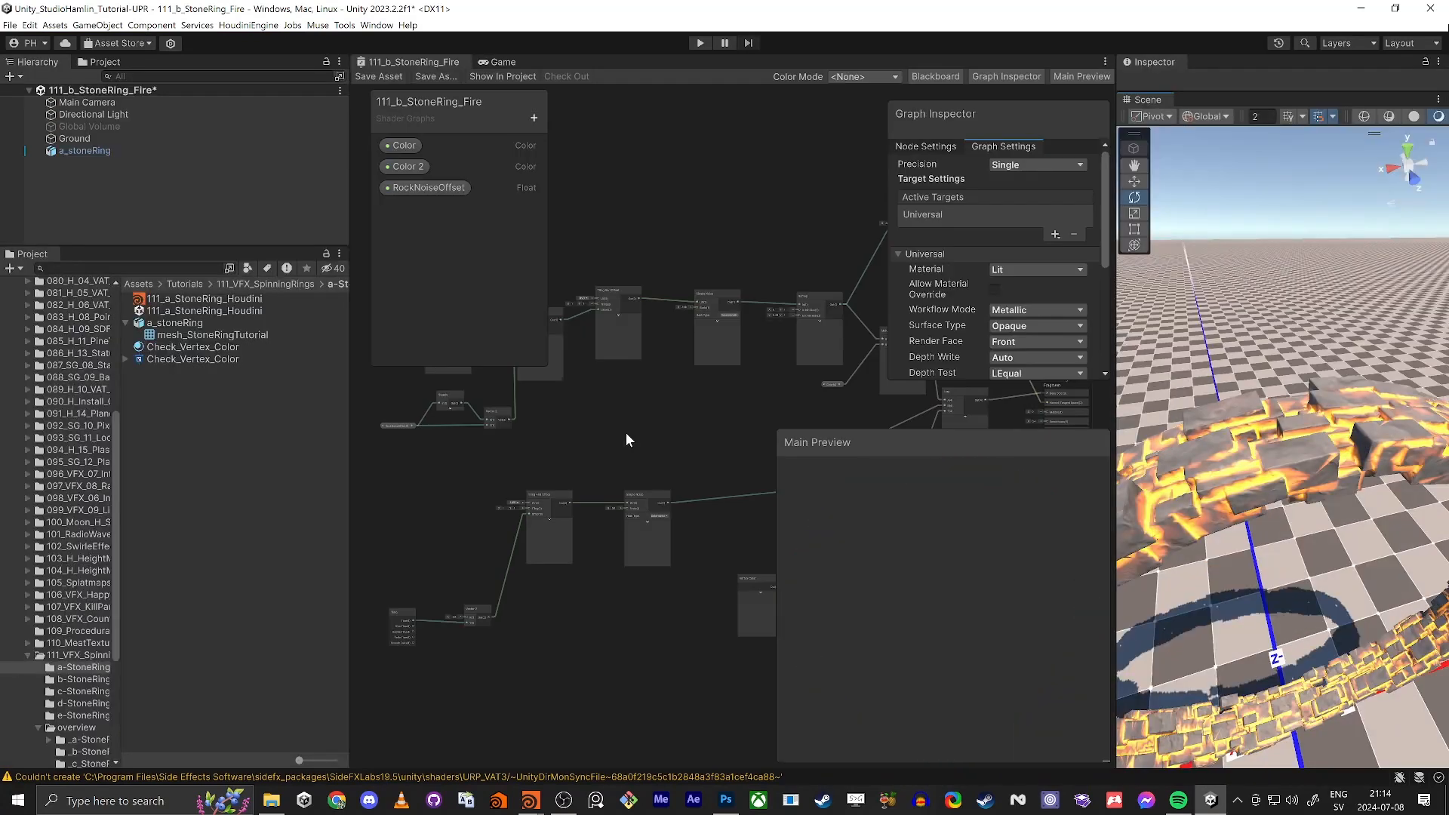
{"action": "key", "text": "shift+space"}
{"action": "scroll", "coordinate": [743, 403], "scroll_direction": "up", "scroll_amount": 5}
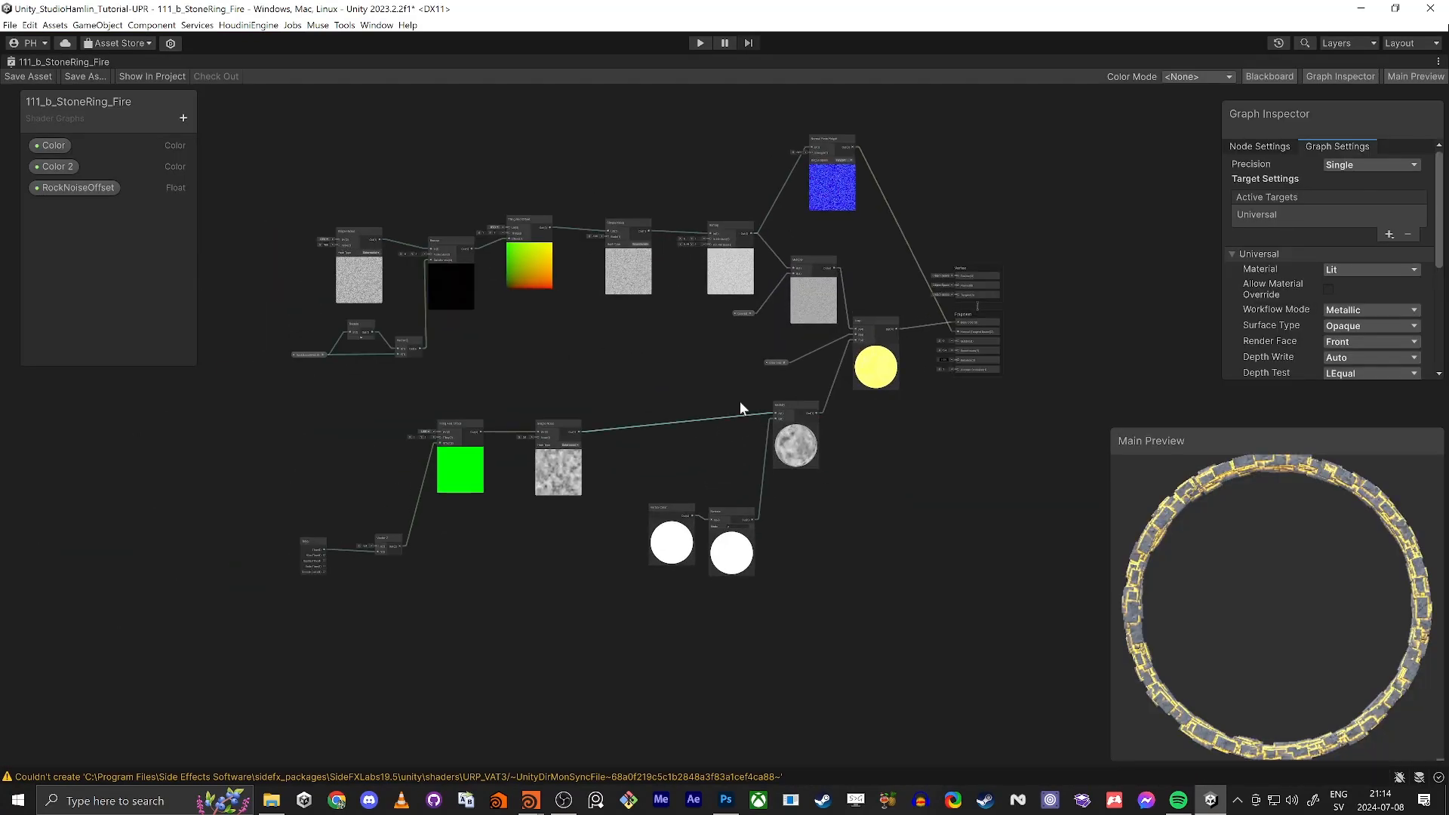
{"action": "left_click_drag", "start_coordinate": [922, 387], "coordinate": [652, 371]}
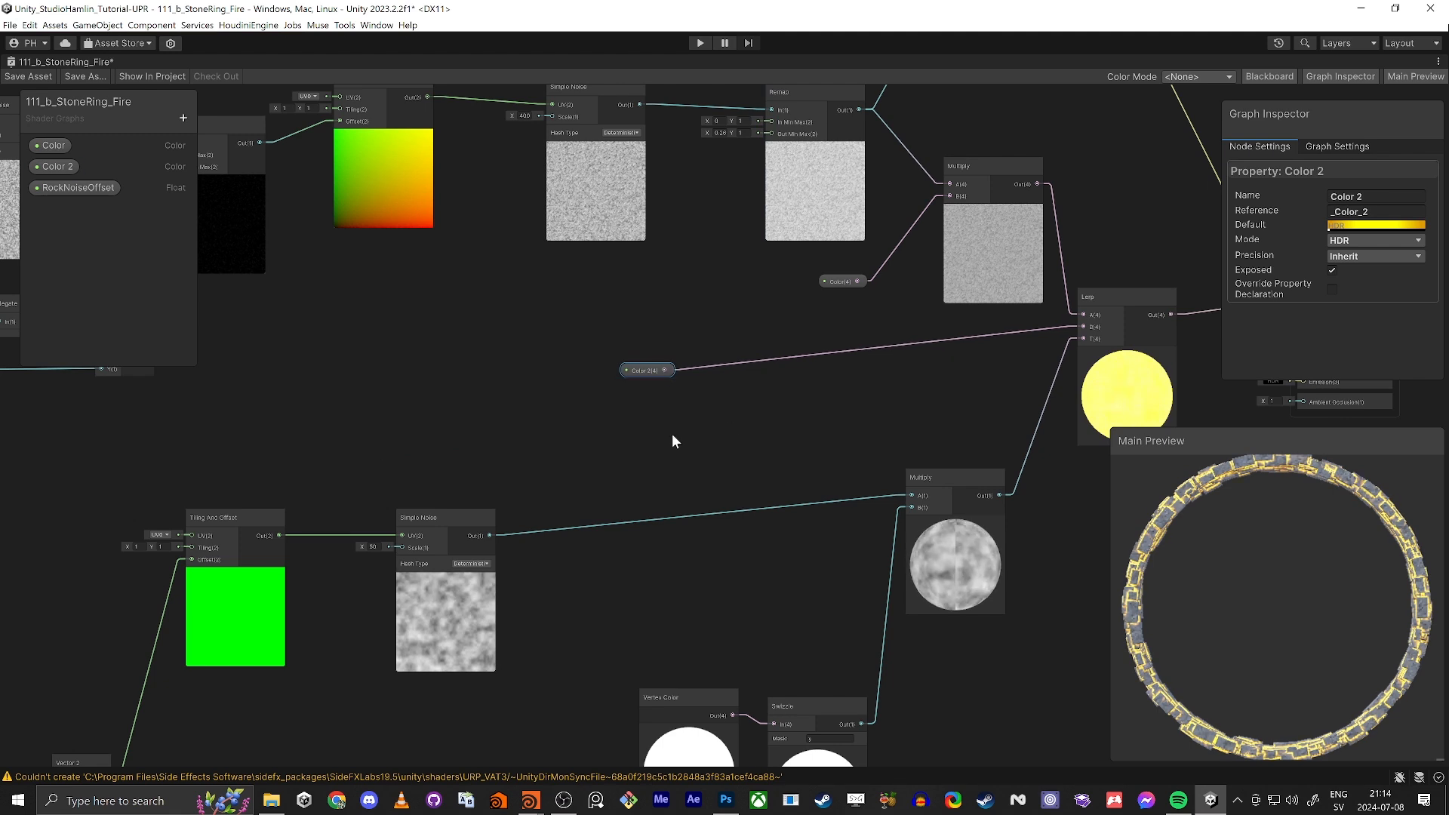
{"action": "left_click_drag", "start_coordinate": [375, 460], "coordinate": [488, 562]}
{"action": "key", "text": "ctrl+v"}
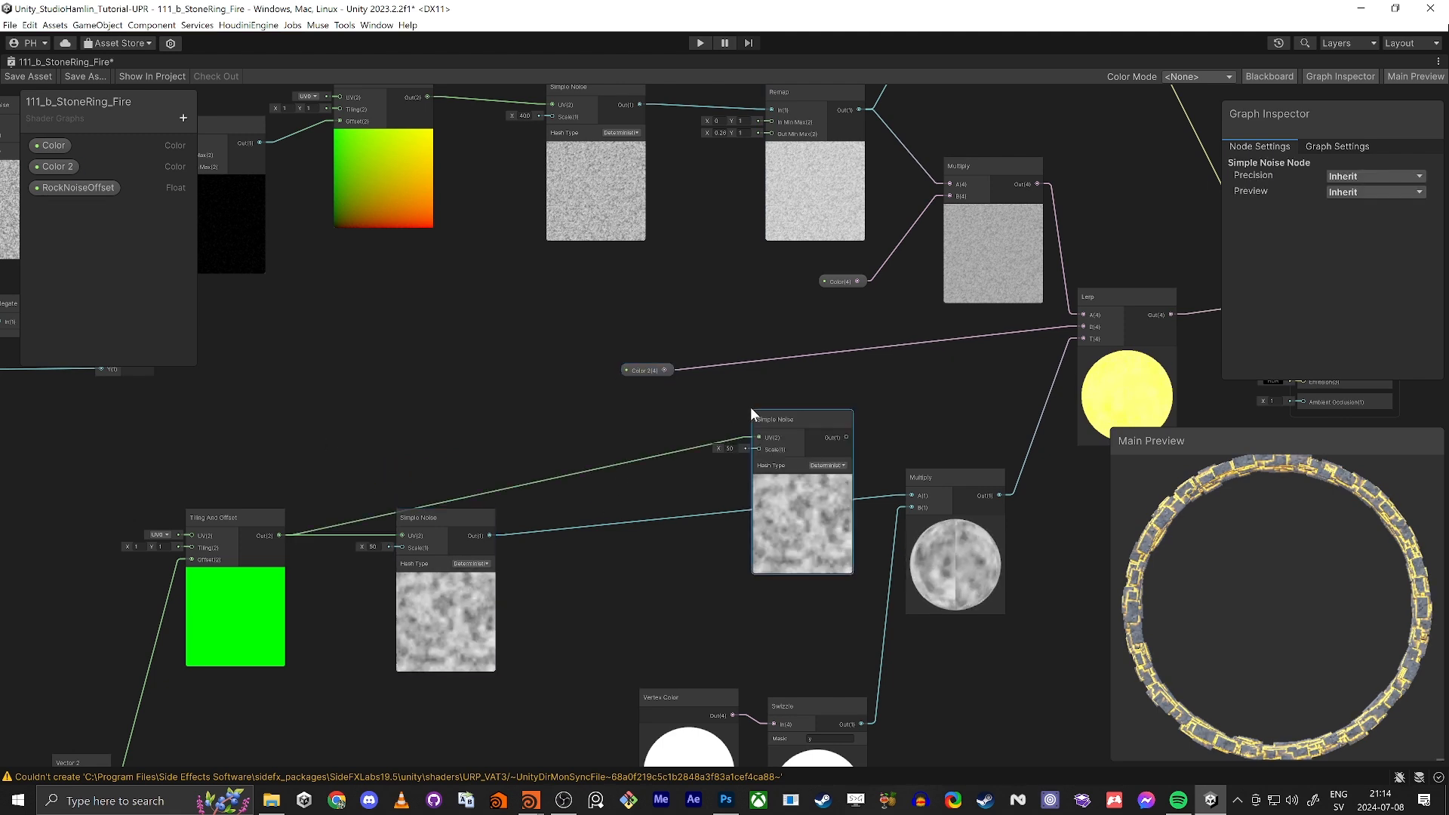
{"action": "left_click_drag", "start_coordinate": [648, 369], "coordinate": [610, 335]}
{"action": "left_click_drag", "start_coordinate": [765, 418], "coordinate": [778, 364]}
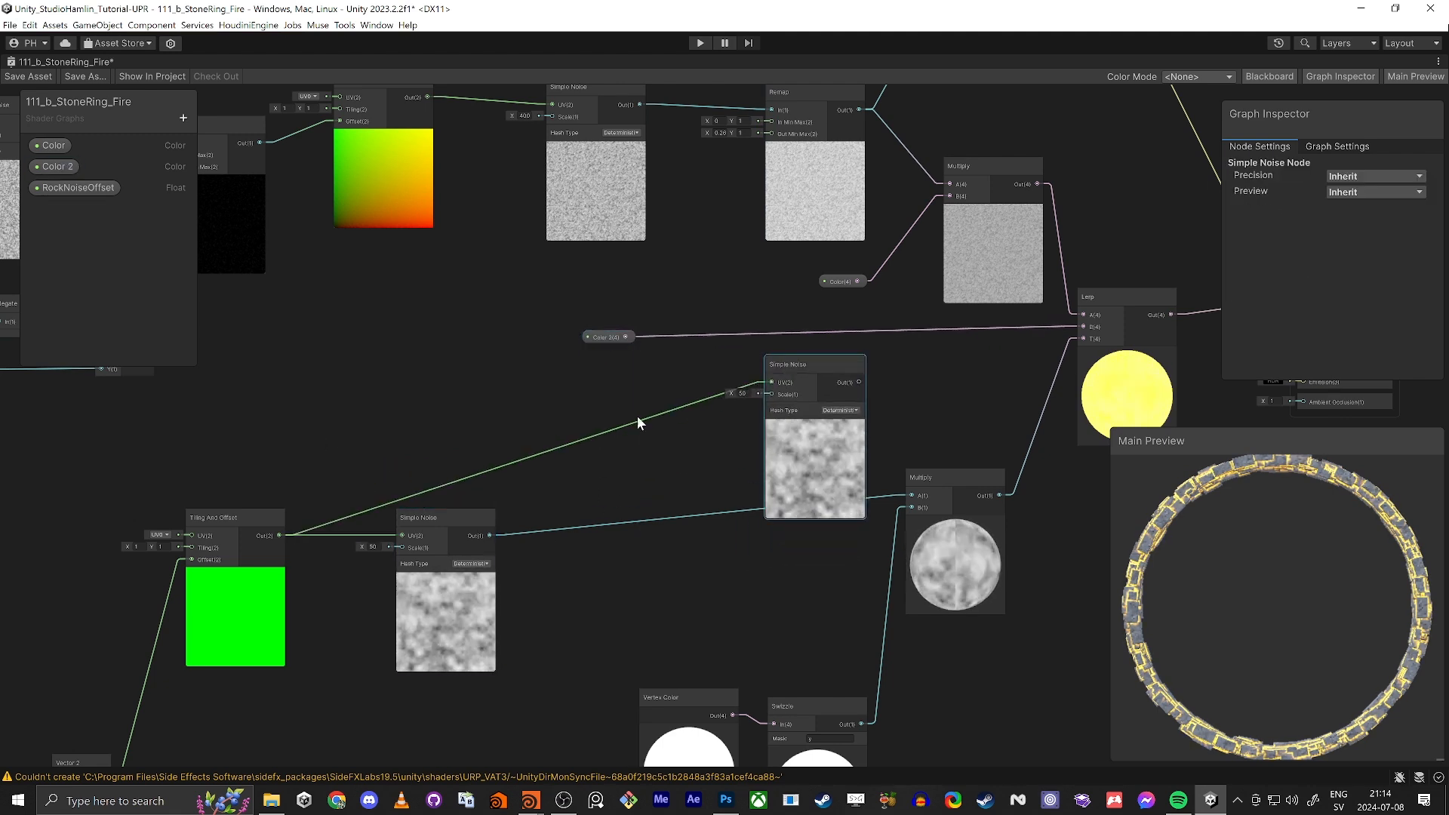
{"action": "left_click", "coordinate": [596, 456]}
{"action": "key", "text": "space"}
{"action": "left_click", "coordinate": [596, 455]}
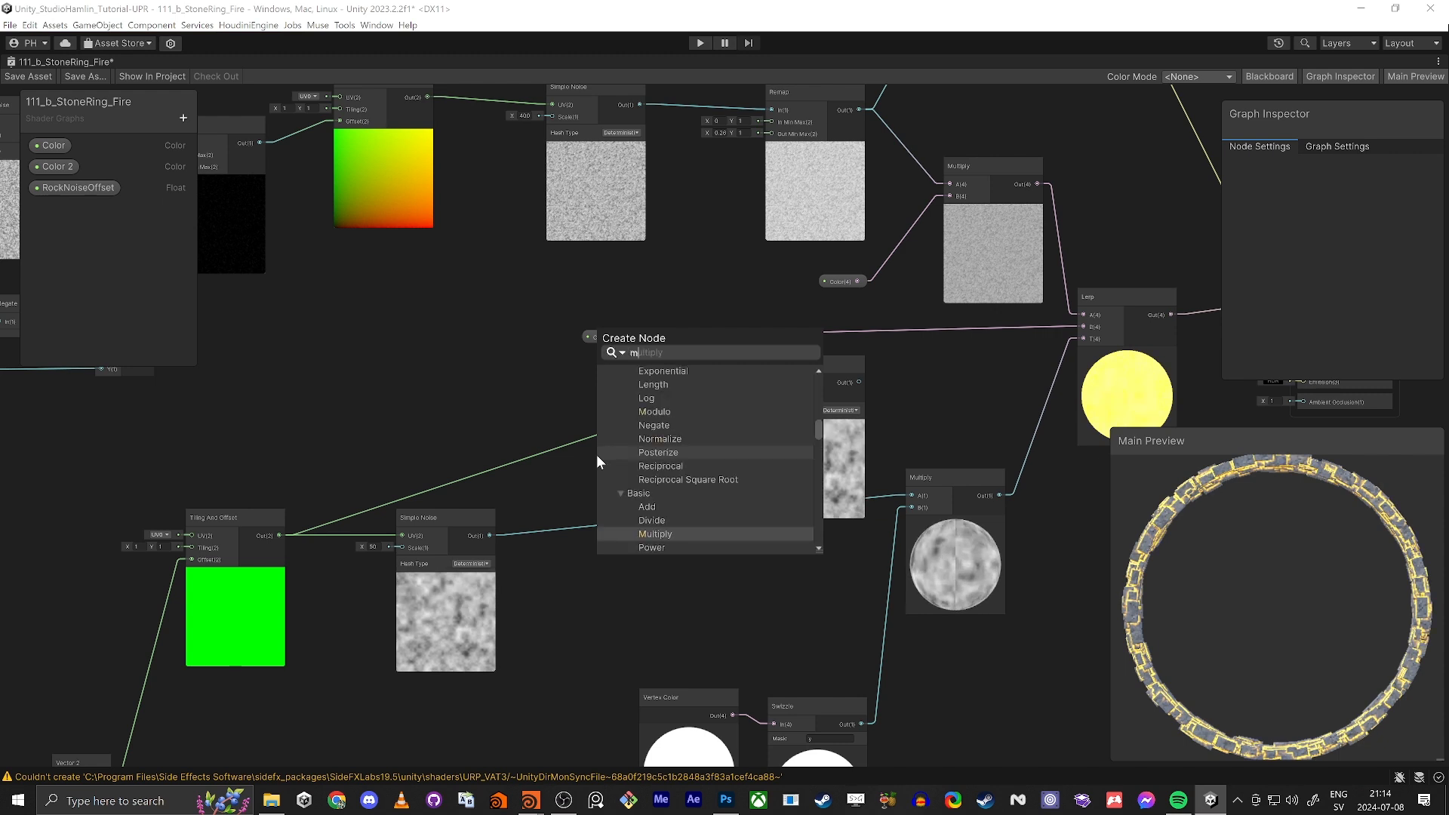
{"action": "key", "text": "Escape"}
{"action": "left_click", "coordinate": [798, 367]}
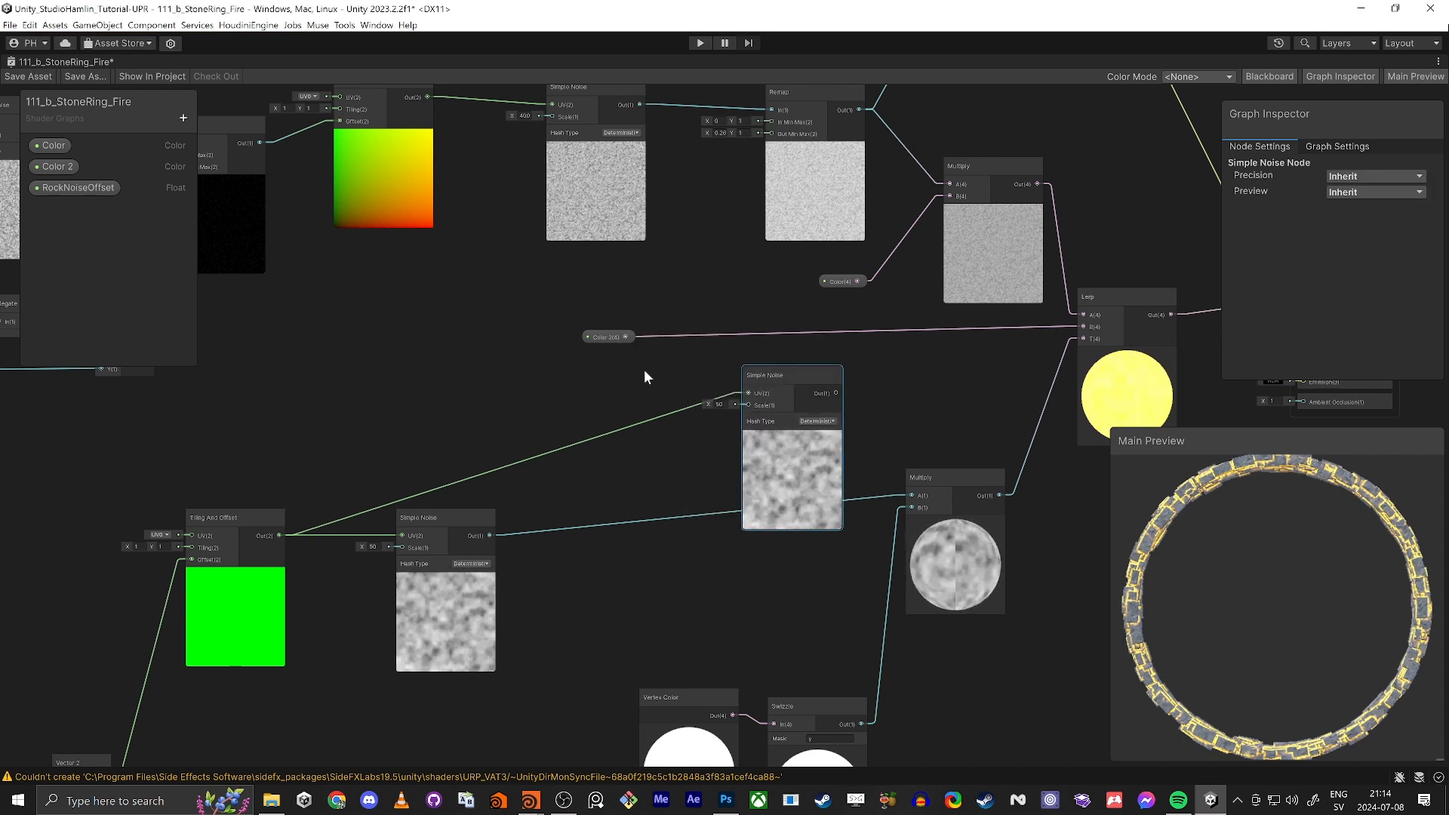
{"action": "key", "text": "Delete"}
Tidy the graph by placing Color 2 beside the Lerp, Vertex Color and Swizzle near the Multiply, and Time and Vector 2 near Tiling And Offset.
{"action": "left_click_drag", "start_coordinate": [610, 340], "coordinate": [874, 365]}
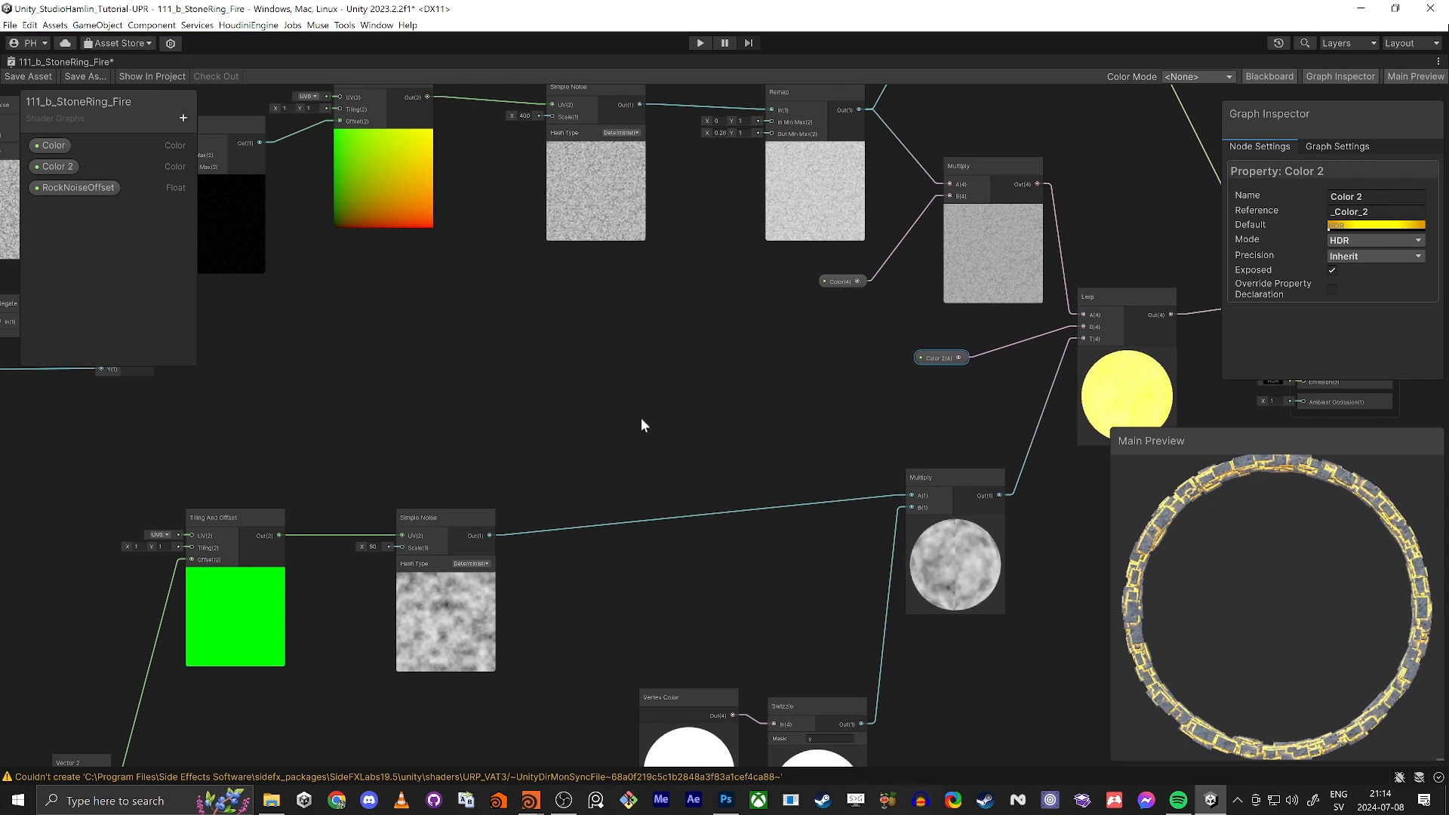
{"action": "scroll", "coordinate": [854, 381], "scroll_direction": "down", "scroll_amount": 2}
{"action": "middle_click_drag", "start_coordinate": [683, 552], "coordinate": [702, 448]}
{"action": "left_click_drag", "start_coordinate": [700, 450], "coordinate": [818, 414]}
{"action": "left_click_drag", "start_coordinate": [145, 511], "coordinate": [301, 428]}
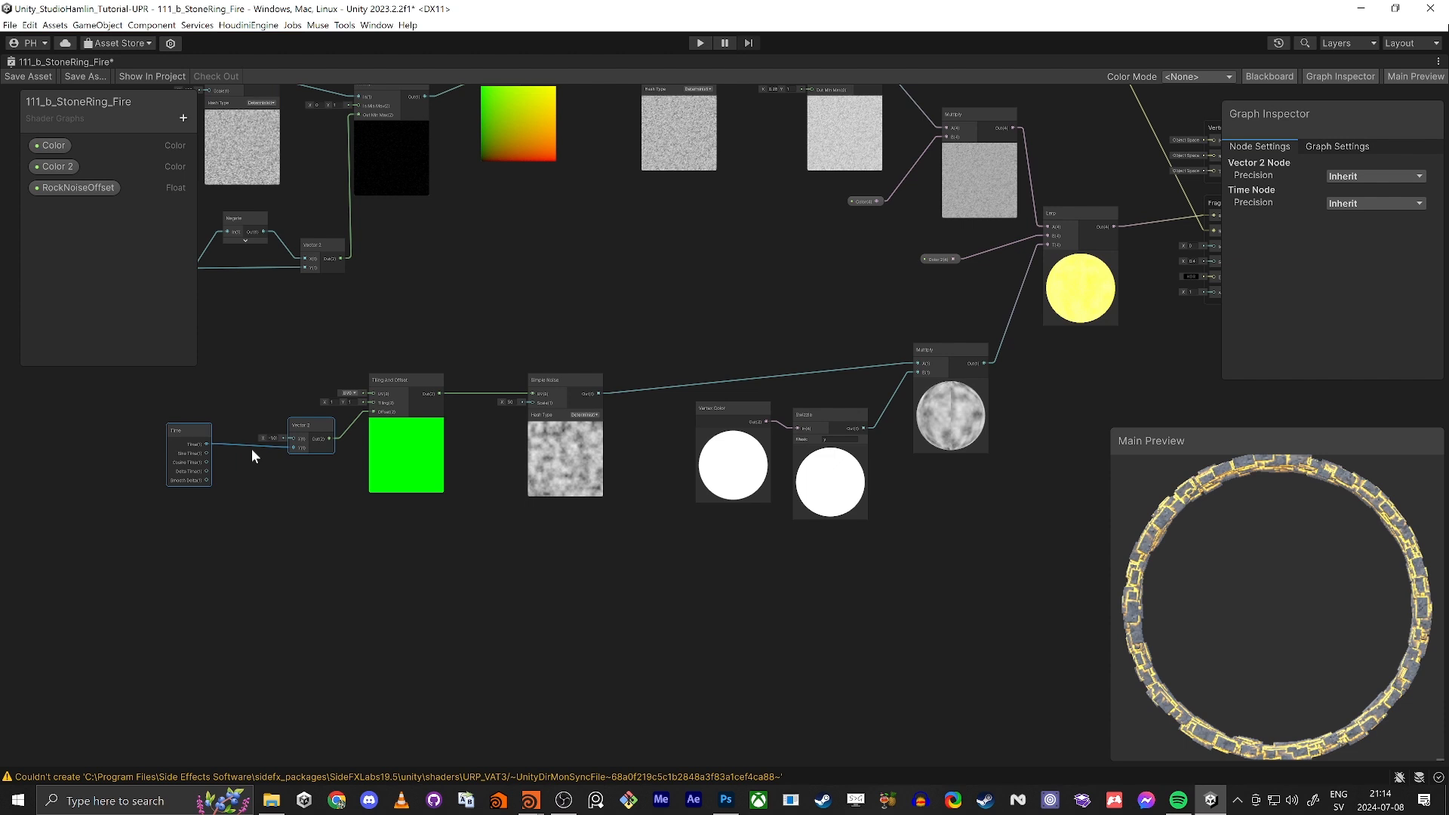
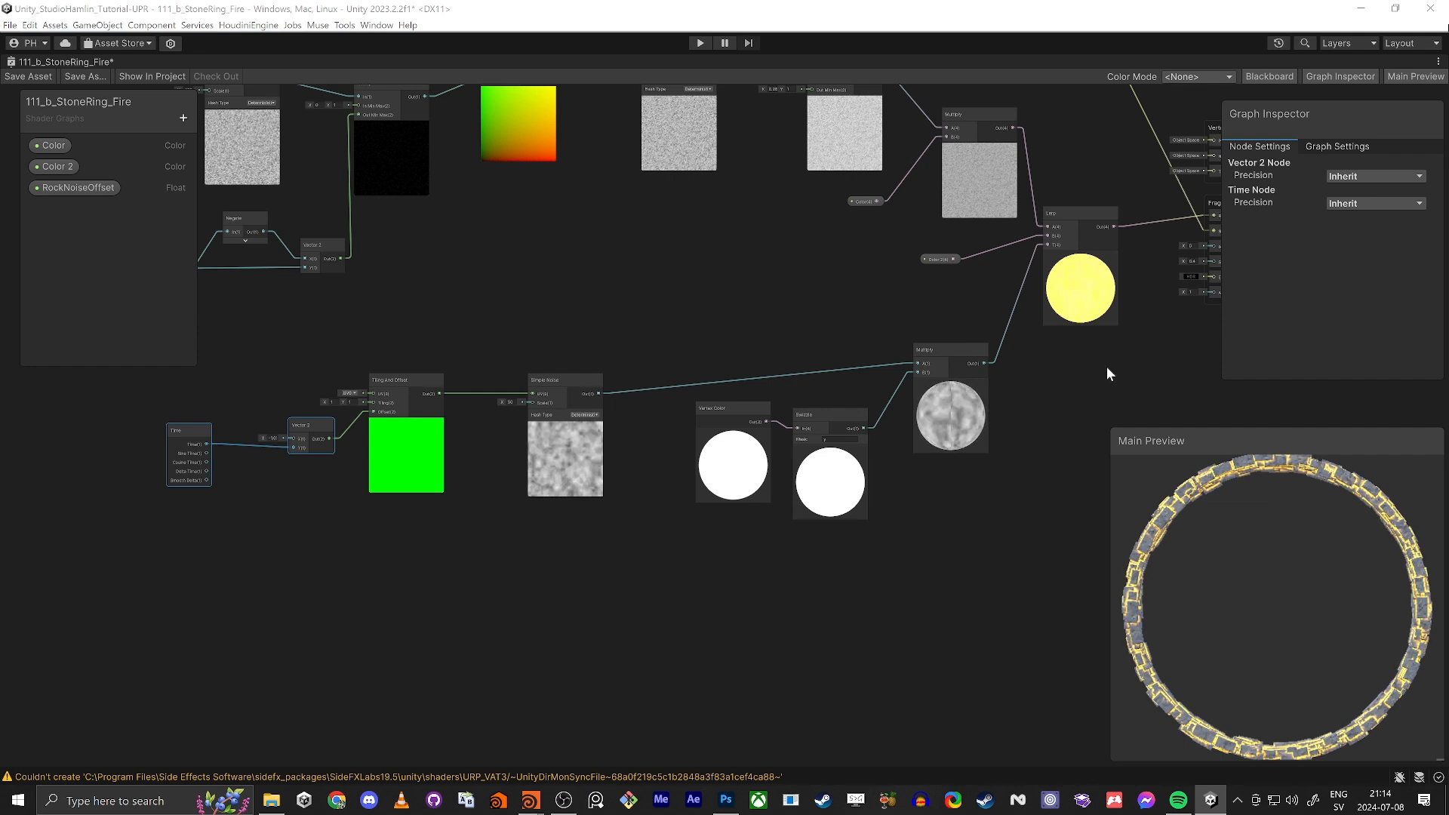
Review the Lerp's connection to Base Color in the Fragment block and save the rearranged shader graph.
{"action": "middle_click_drag", "start_coordinate": [1106, 365], "coordinate": [920, 432]}
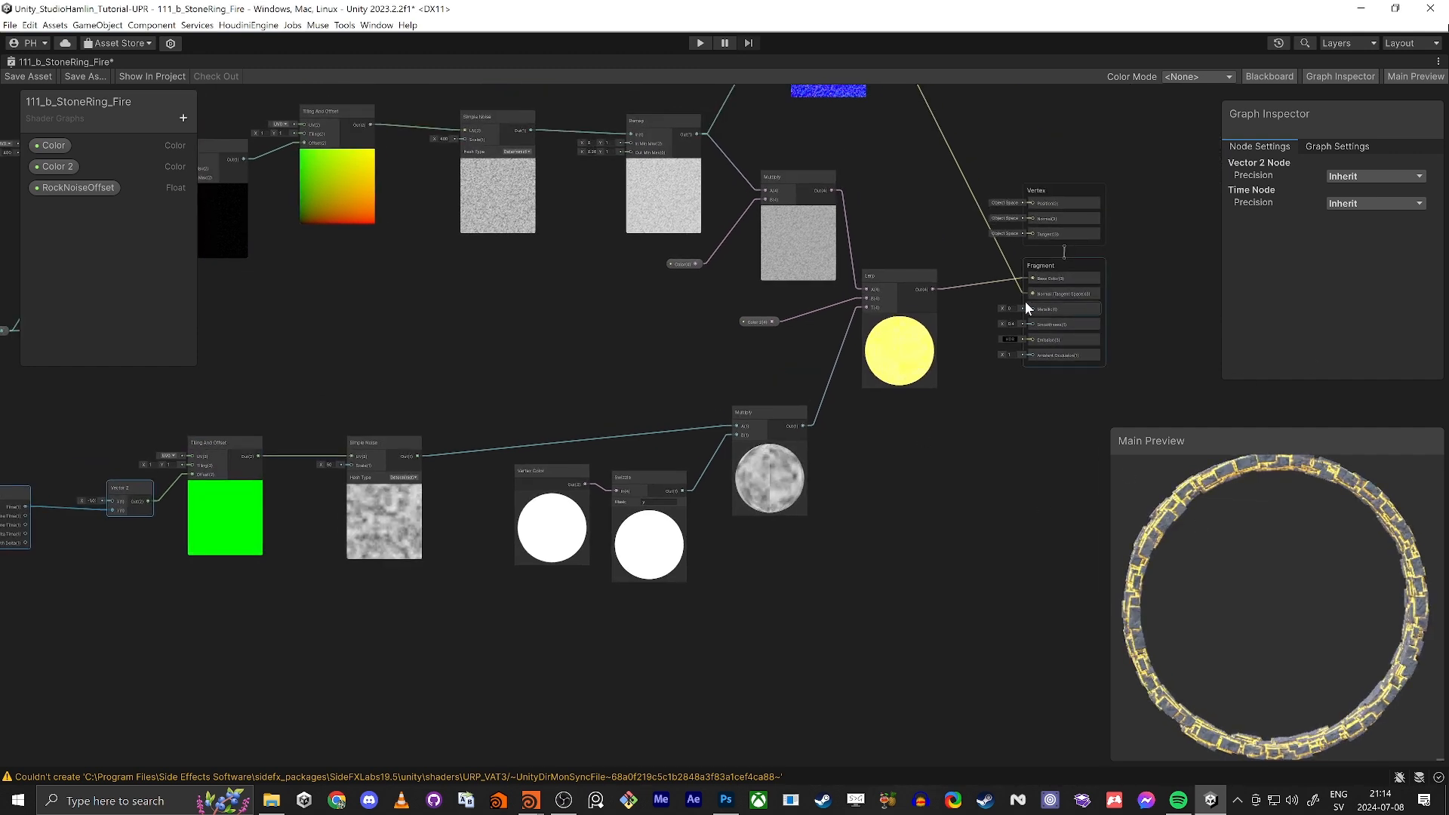
{"action": "scroll", "coordinate": [1025, 301], "scroll_direction": "up", "scroll_amount": 5}
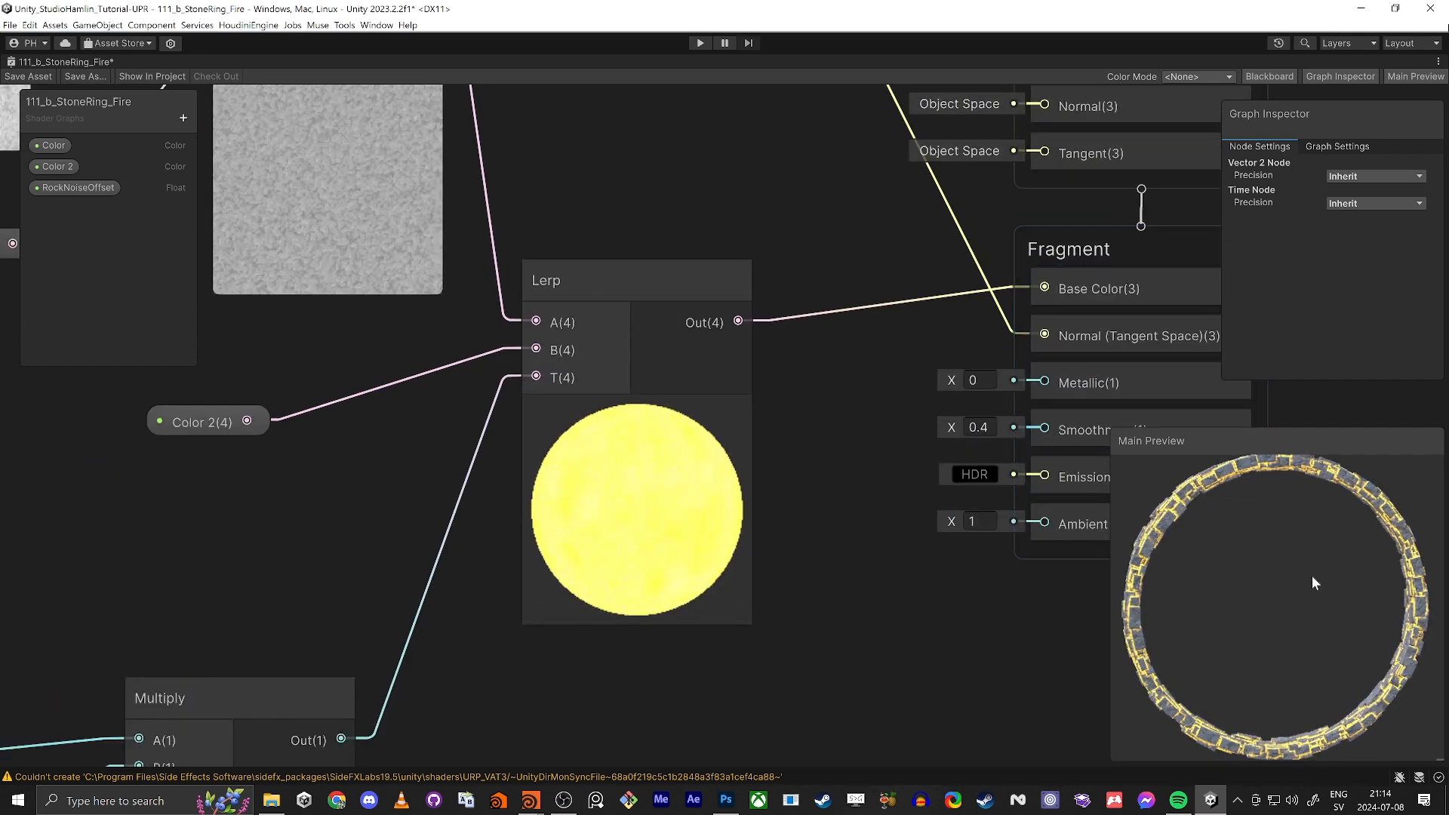
{"action": "key", "text": "shift+space"}
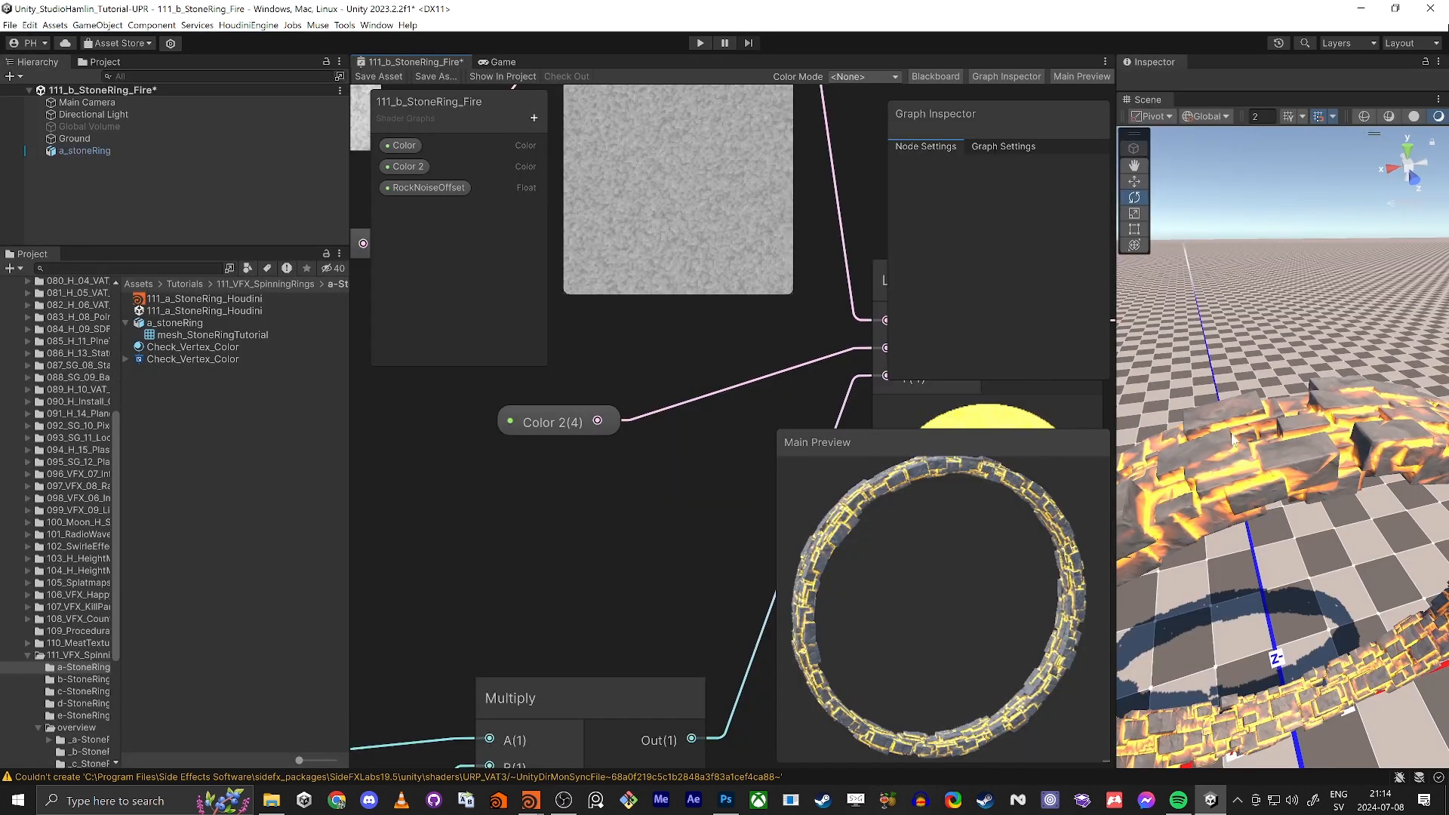
{"action": "key", "text": "shift+space"}
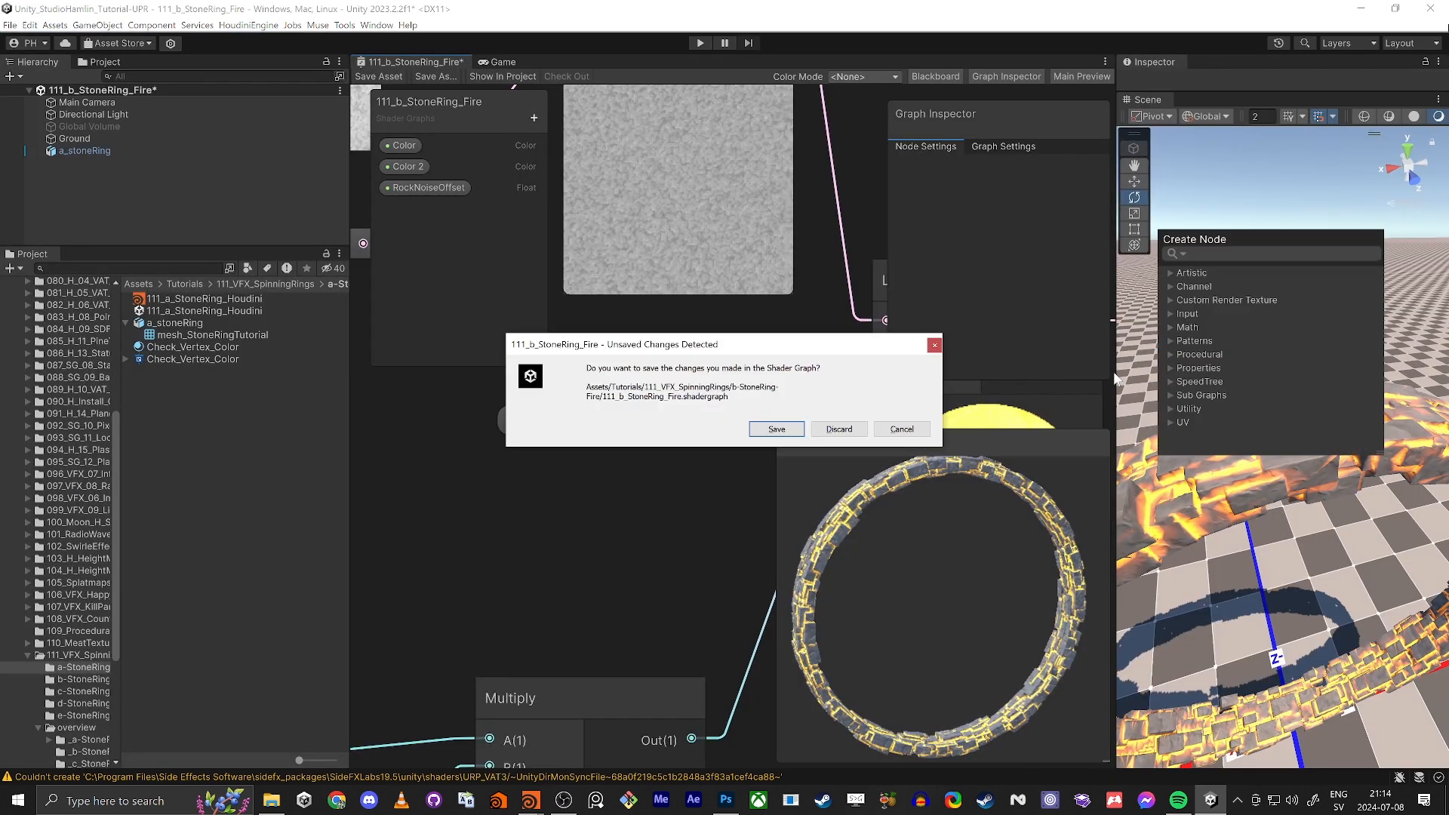
{"action": "left_click", "coordinate": [777, 428]}
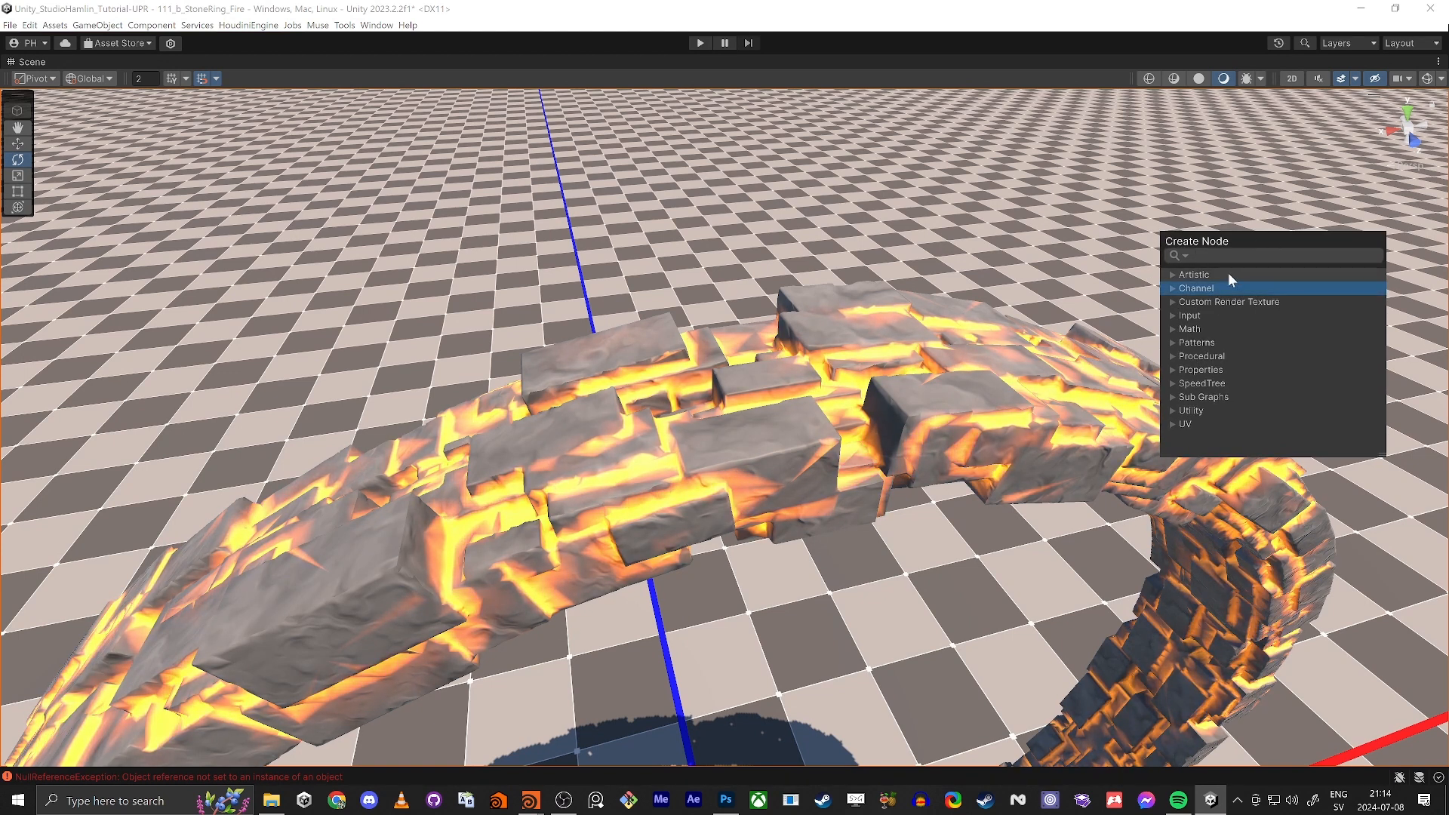
Dismiss the stray Create Node window and dock the Scene view in the same tab group as the shader graph and Game views.
{"action": "left_click_drag", "start_coordinate": [1242, 240], "coordinate": [630, 242]}
{"action": "key", "text": "shift+space"}
{"action": "key", "text": "space"}
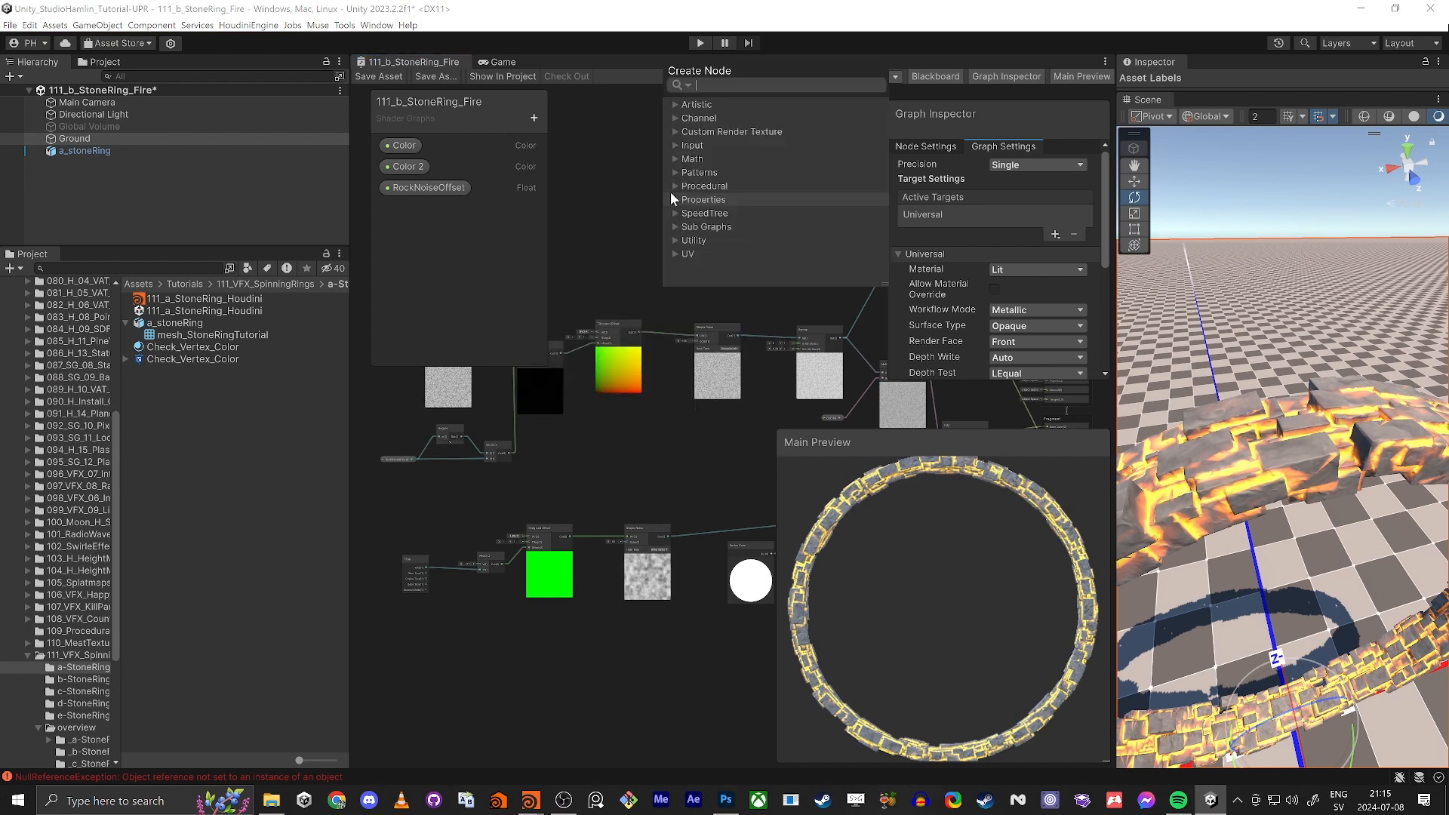
{"action": "left_click", "coordinate": [608, 240]}
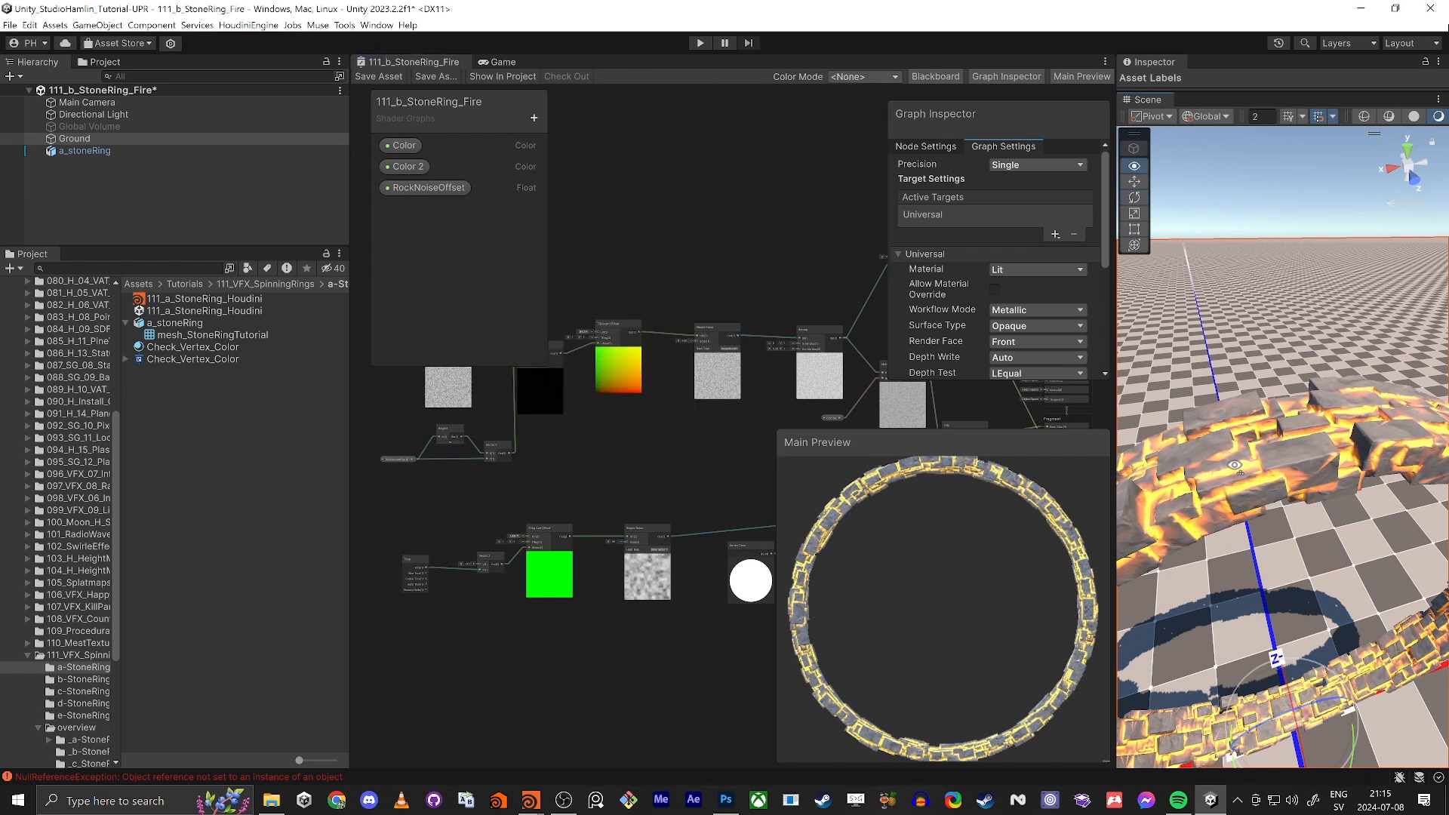
{"action": "right_click_drag", "start_coordinate": [1235, 466], "coordinate": [1251, 473]}
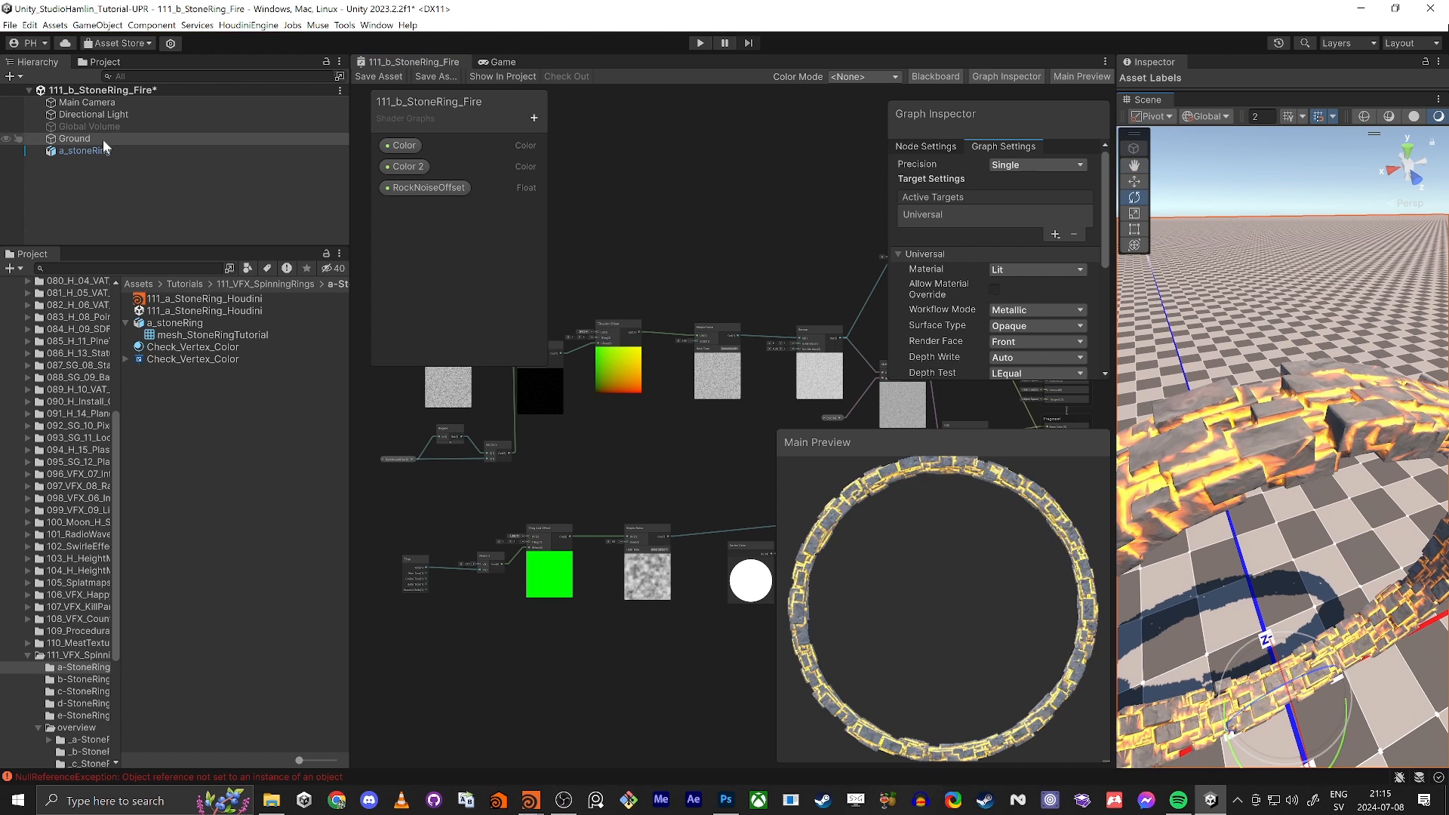
{"action": "left_click_drag", "start_coordinate": [1144, 97], "coordinate": [362, 66]}
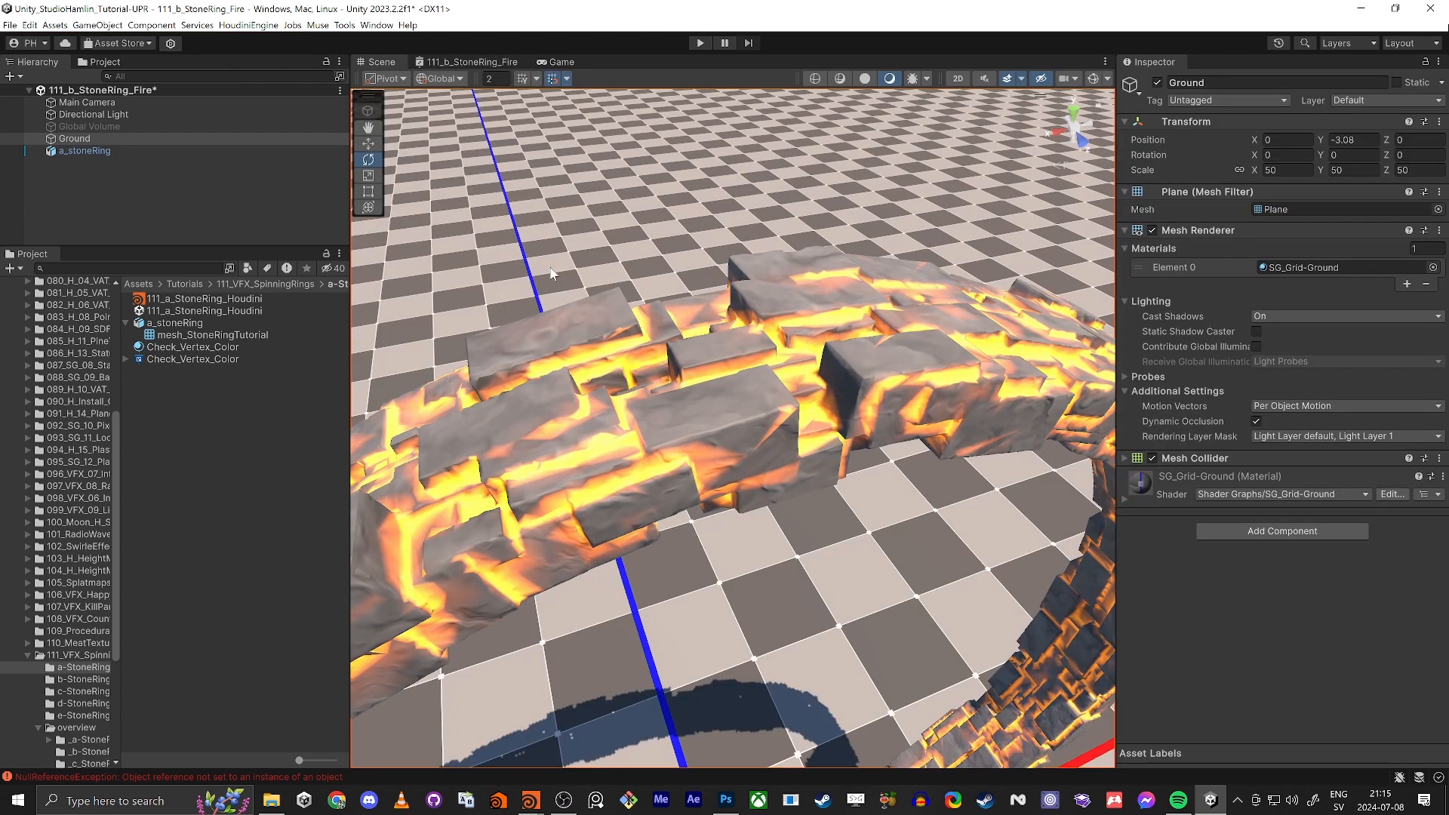
Select the a_stoneRing object in the scene and set its fire material's Color to a light neutral grey.
{"action": "right_click_drag", "start_coordinate": [649, 324], "coordinate": [800, 346]}
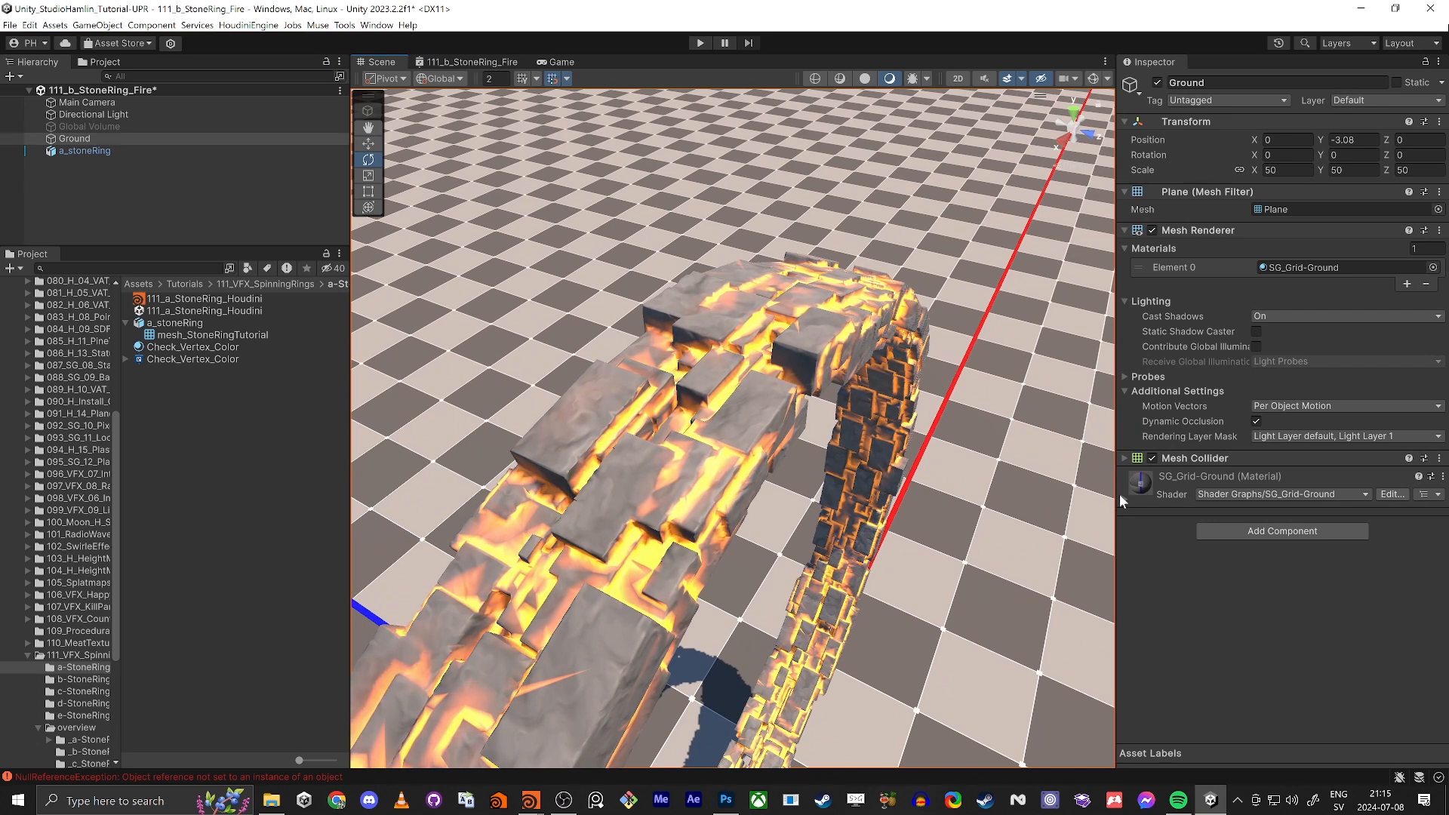
{"action": "left_click", "coordinate": [1121, 496]}
{"action": "scroll", "coordinate": [1233, 551], "scroll_direction": "down", "scroll_amount": 1}
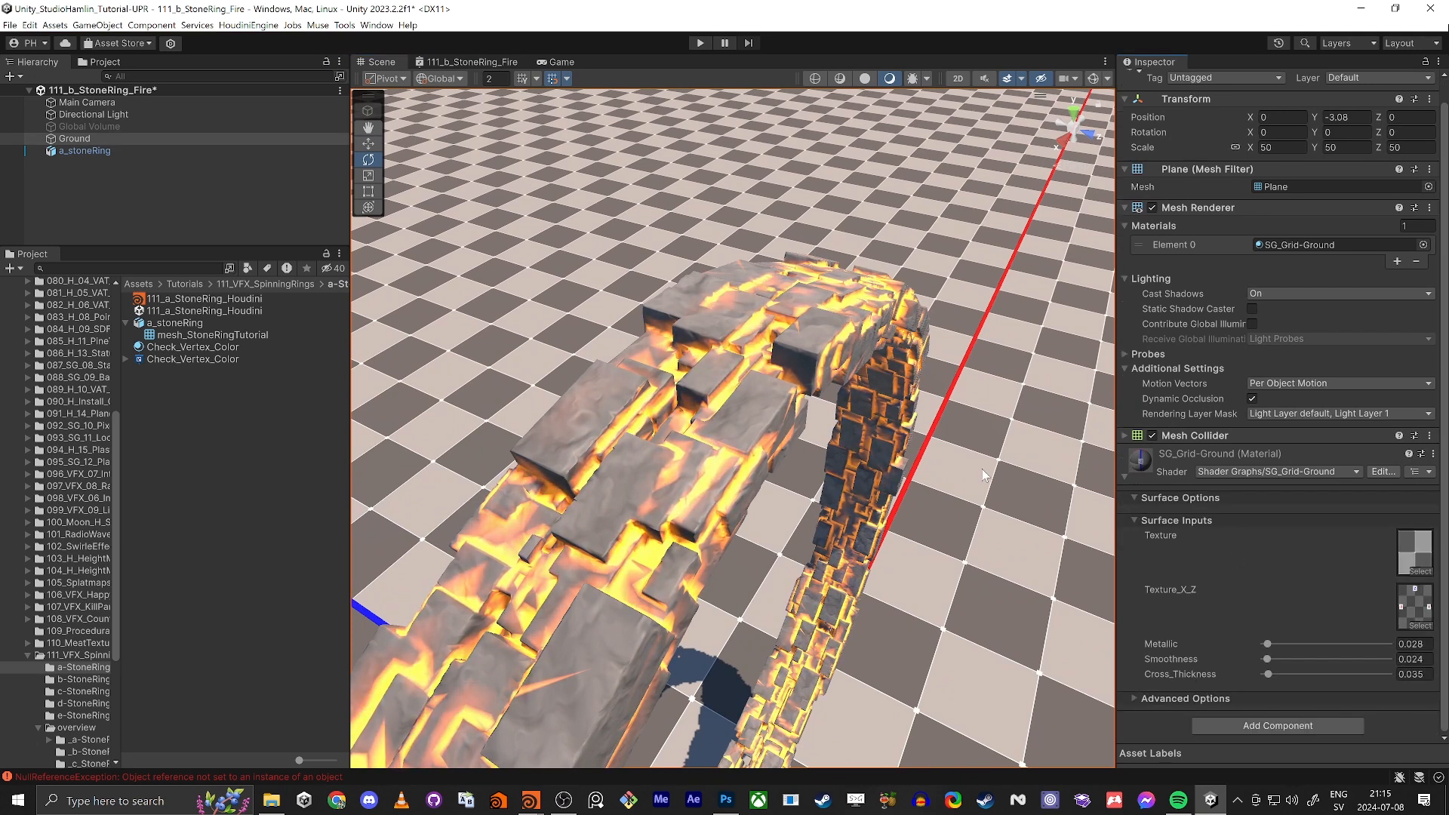
{"action": "left_click", "coordinate": [669, 393]}
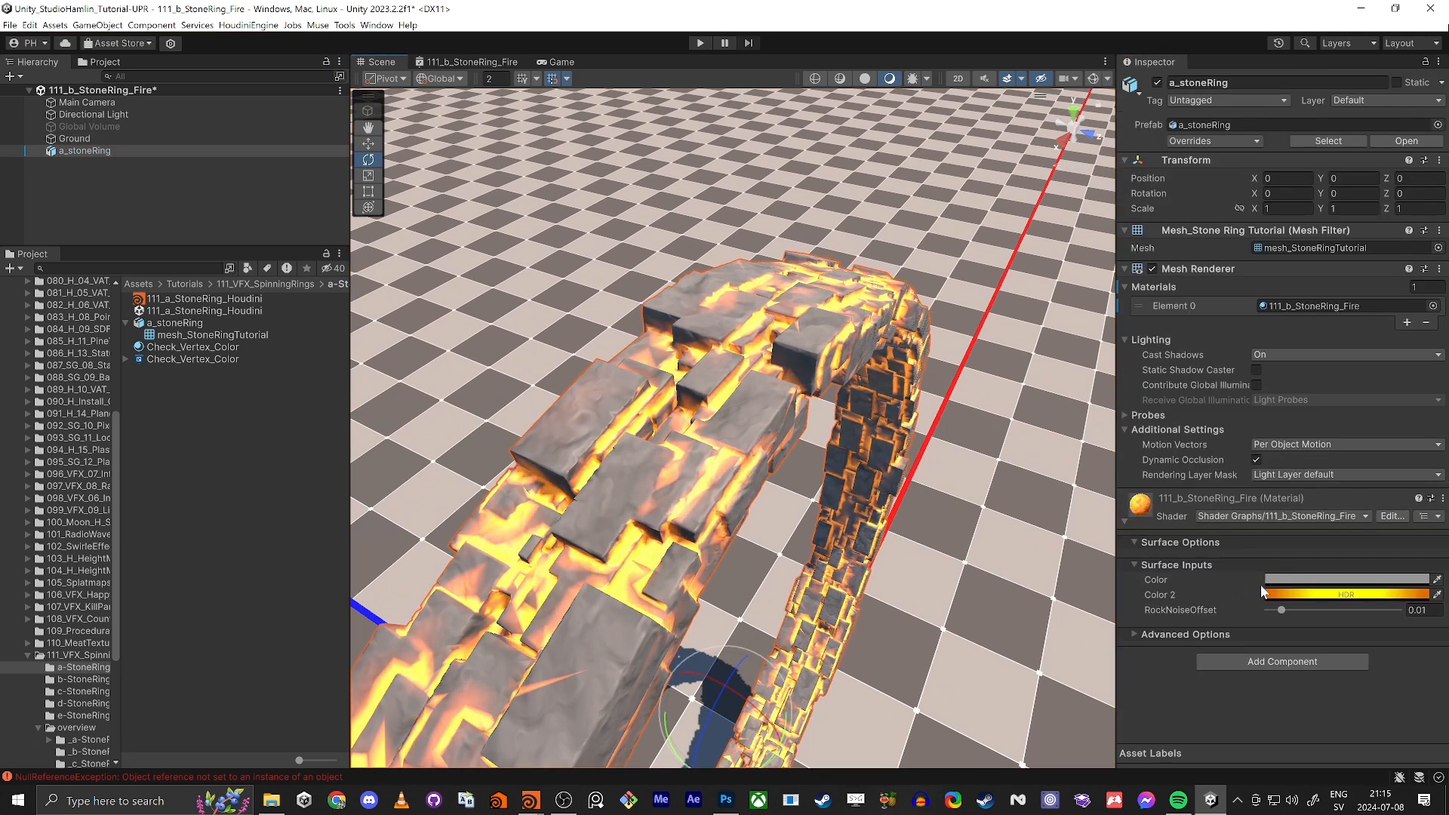
{"action": "left_click", "coordinate": [1283, 580]}
{"action": "mouse_move", "coordinate": [1314, 479]}
{"action": "left_mouse_down"}
{"action": "mouse_move", "coordinate": [1311, 459]}
{"action": "mouse_move", "coordinate": [1284, 504]}
{"action": "left_mouse_up"}
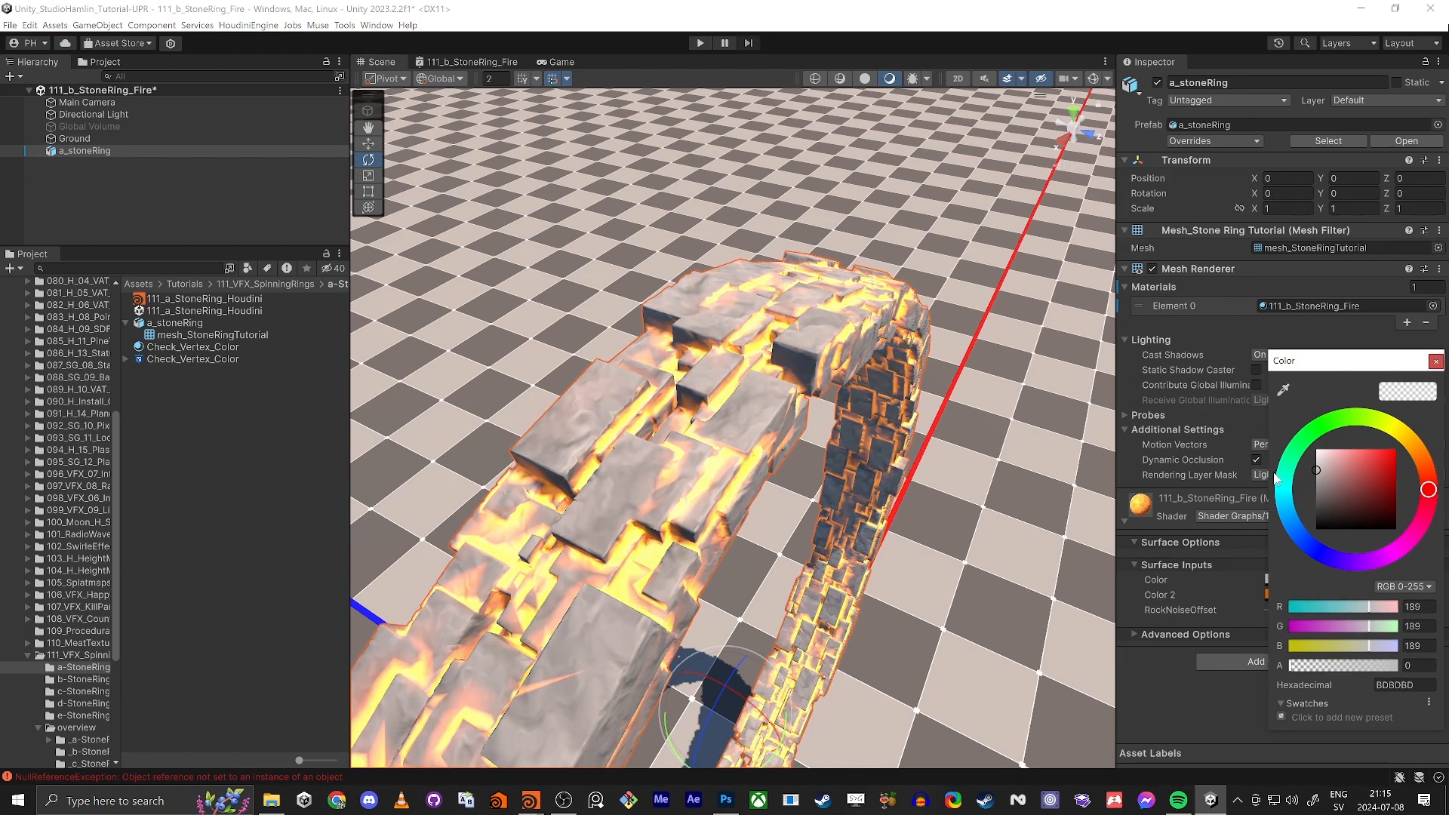
Raise the HDR intensity of the fire material's Color 2 and check the brighter glow around the ring.
{"action": "key", "text": "a"}
{"action": "right_click_drag", "start_coordinate": [649, 426], "coordinate": [721, 419]}
{"action": "left_click", "coordinate": [1328, 594]}
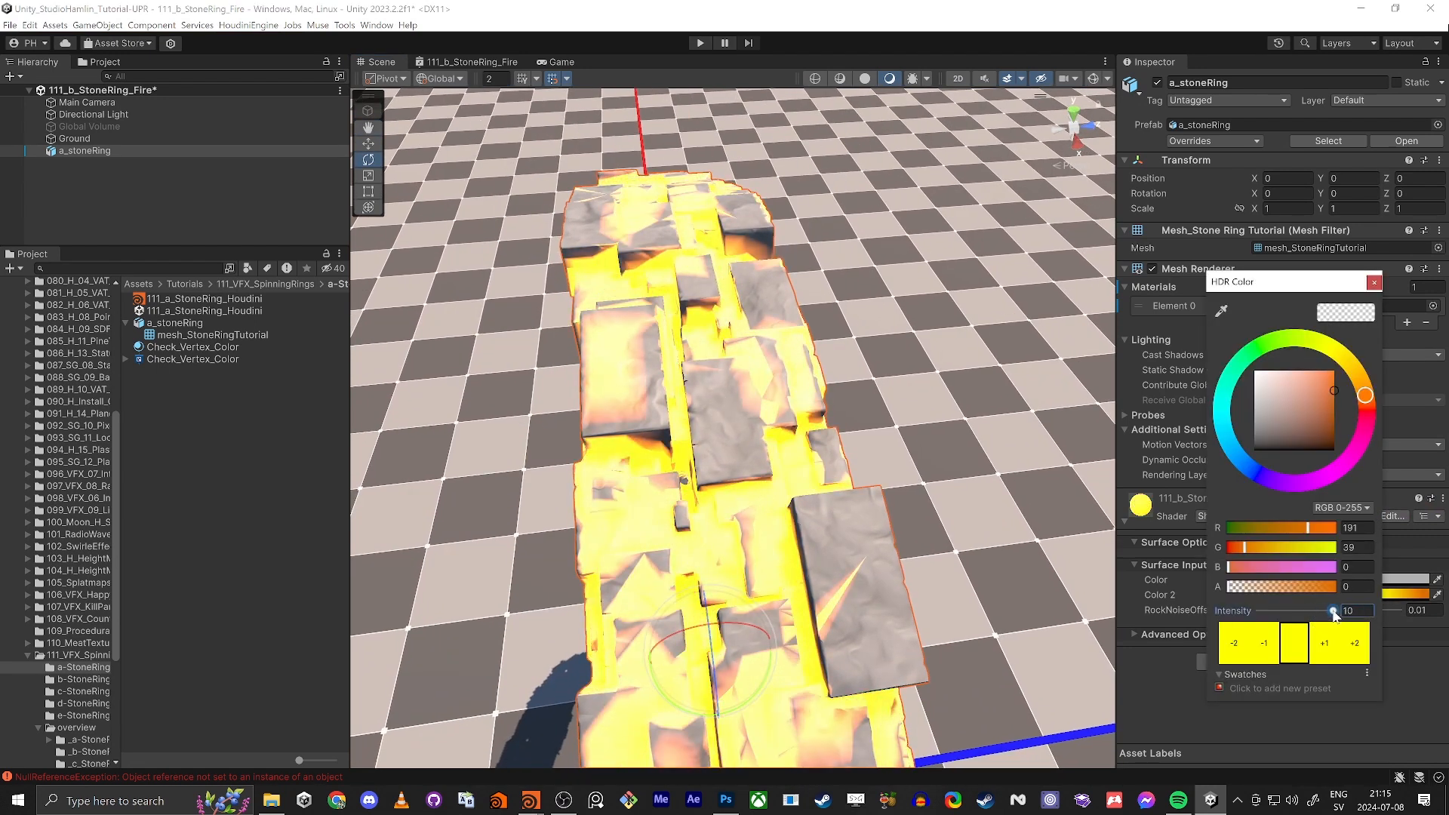
{"action": "left_click_drag", "start_coordinate": [664, 290], "coordinate": [480, 209], "text": "alt"}
{"action": "right_click_drag", "start_coordinate": [479, 208], "coordinate": [567, 256]}
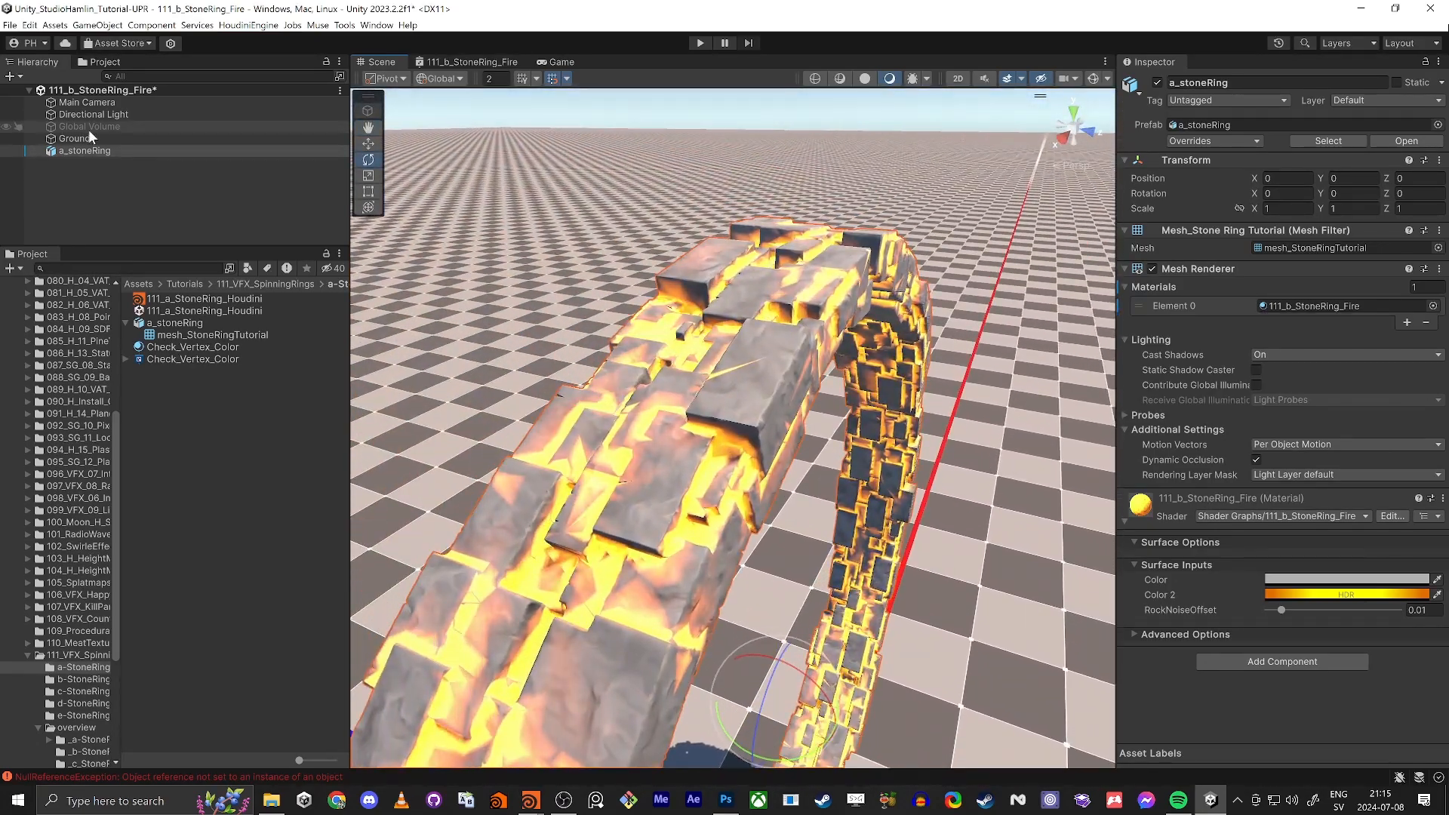
Add a new Global Volume object to the scene and create a new Volume Profile for it.
{"action": "right_click", "coordinate": [119, 186]}
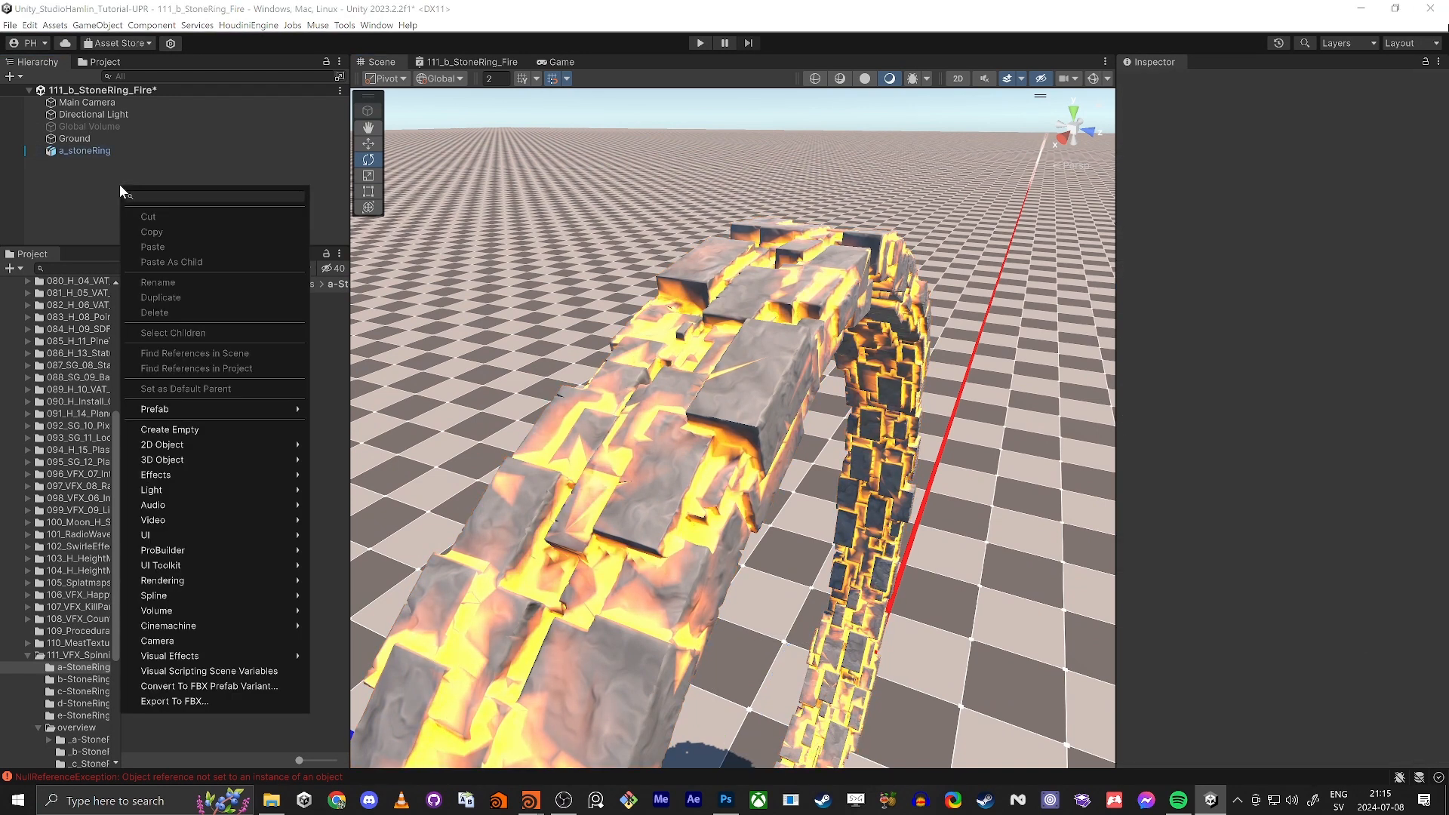
{"action": "type", "text": "globa"}
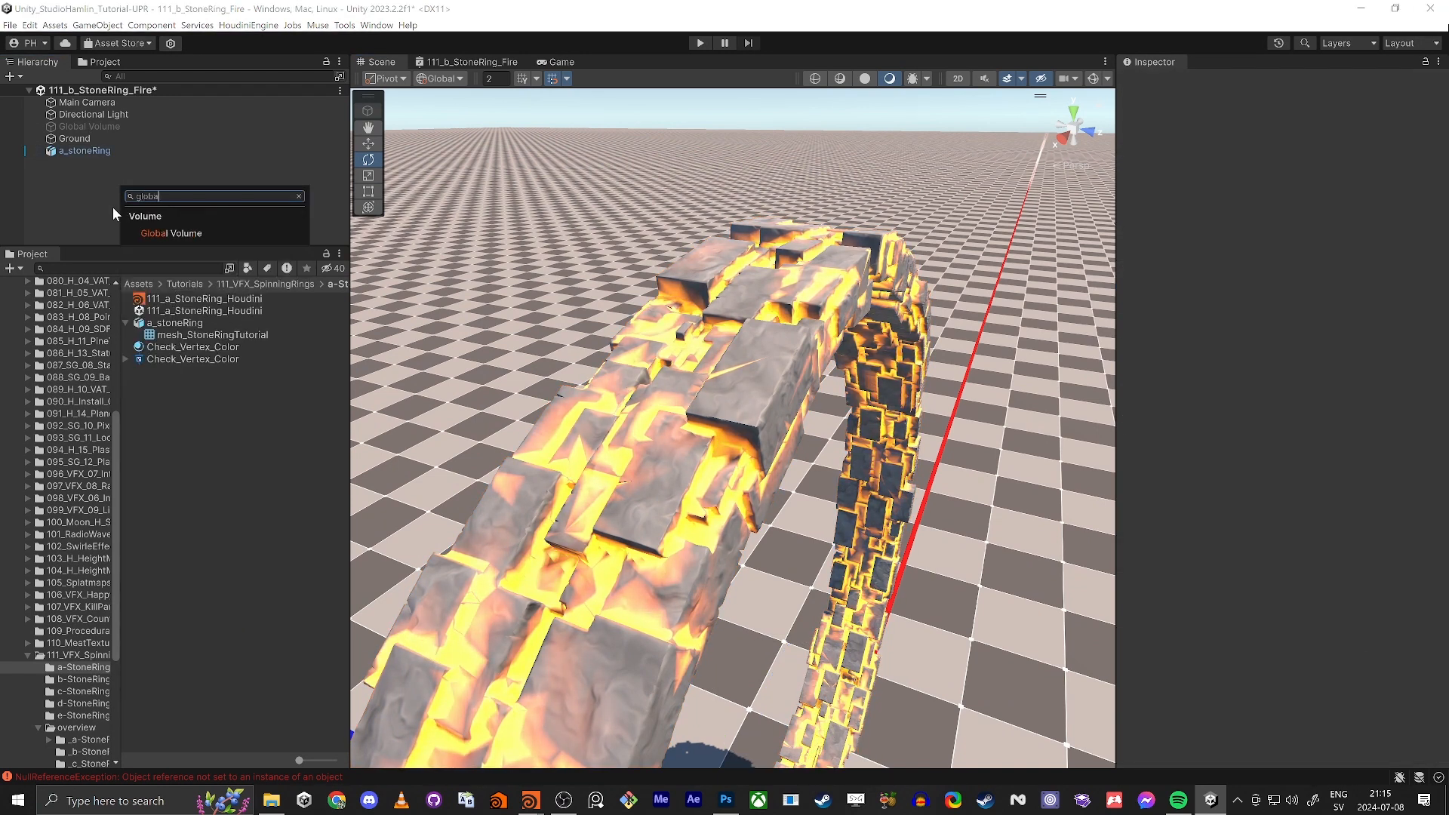
{"action": "left_click", "coordinate": [203, 233]}
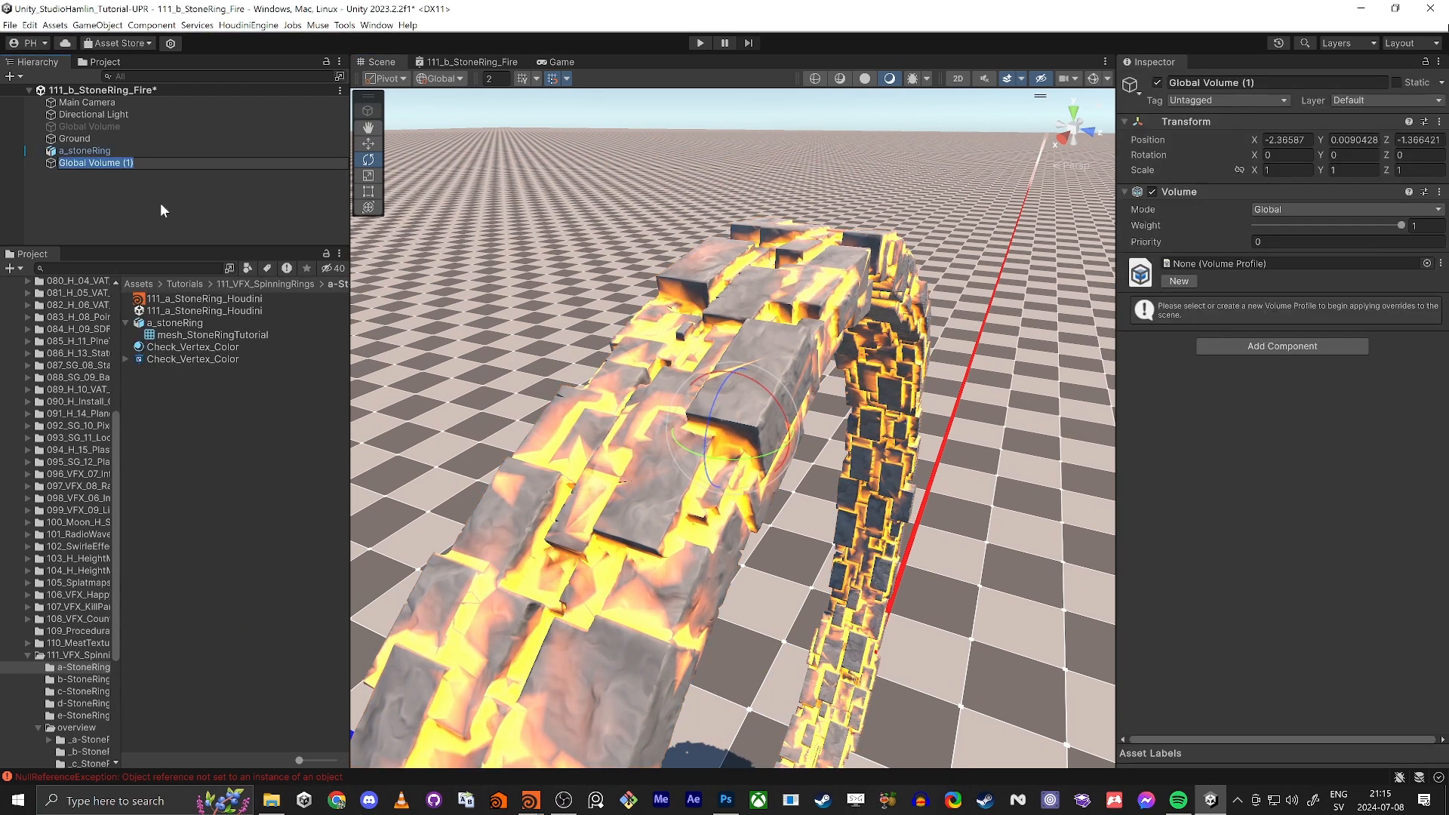
{"action": "left_click", "coordinate": [124, 174]}
{"action": "left_click", "coordinate": [123, 161]}
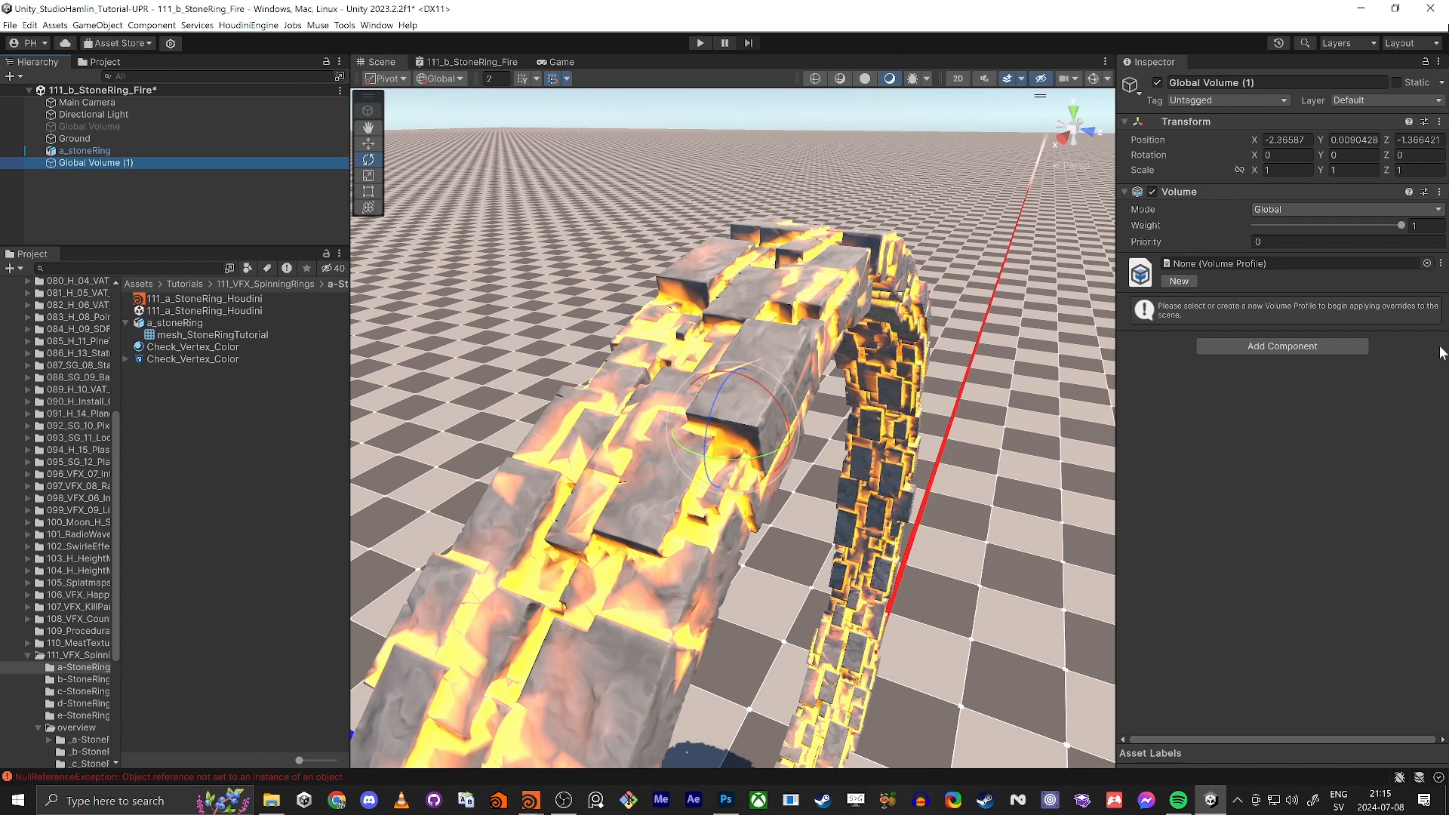
{"action": "left_click", "coordinate": [1183, 281]}
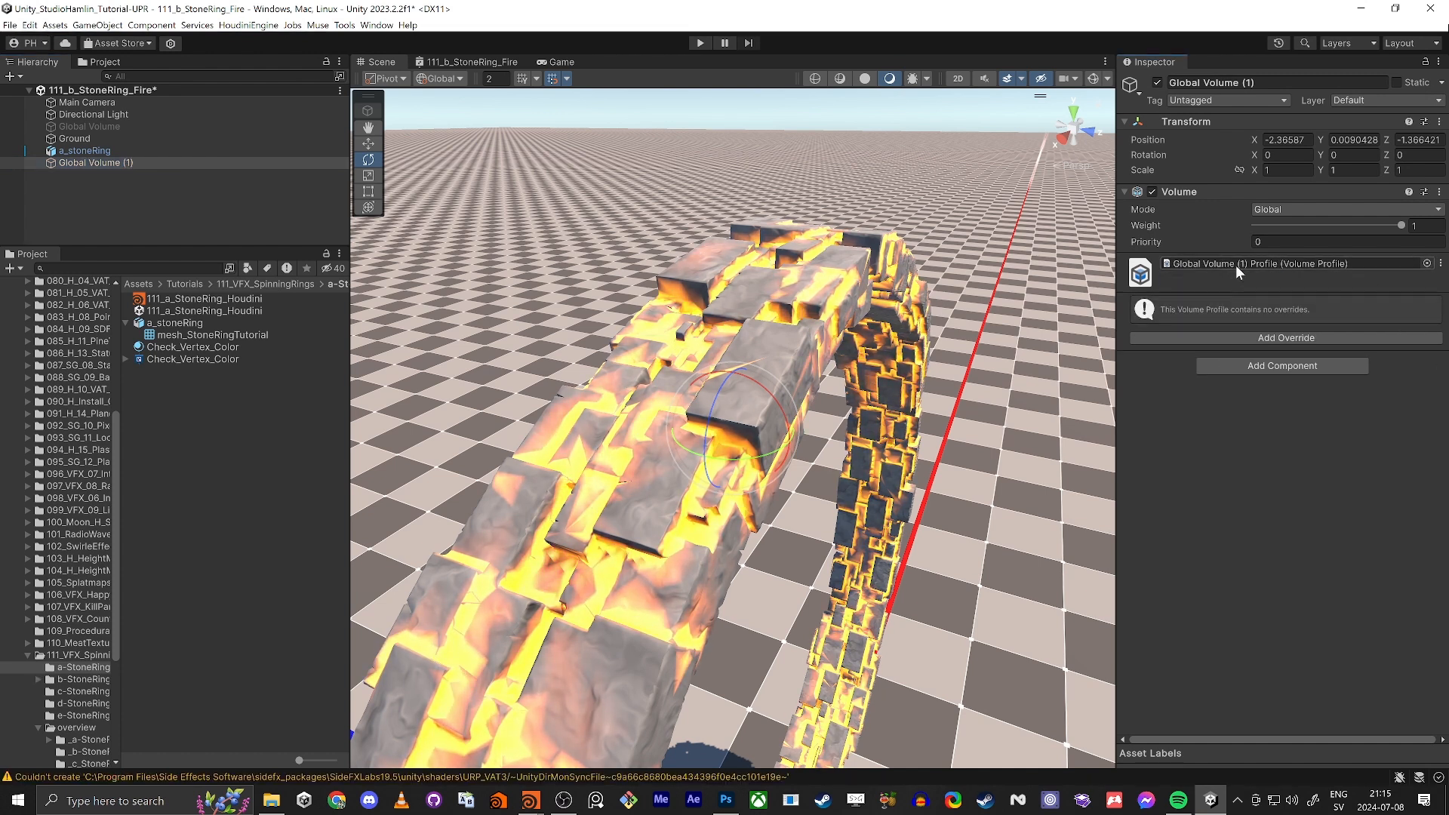
{"action": "left_click", "coordinate": [1270, 337]}
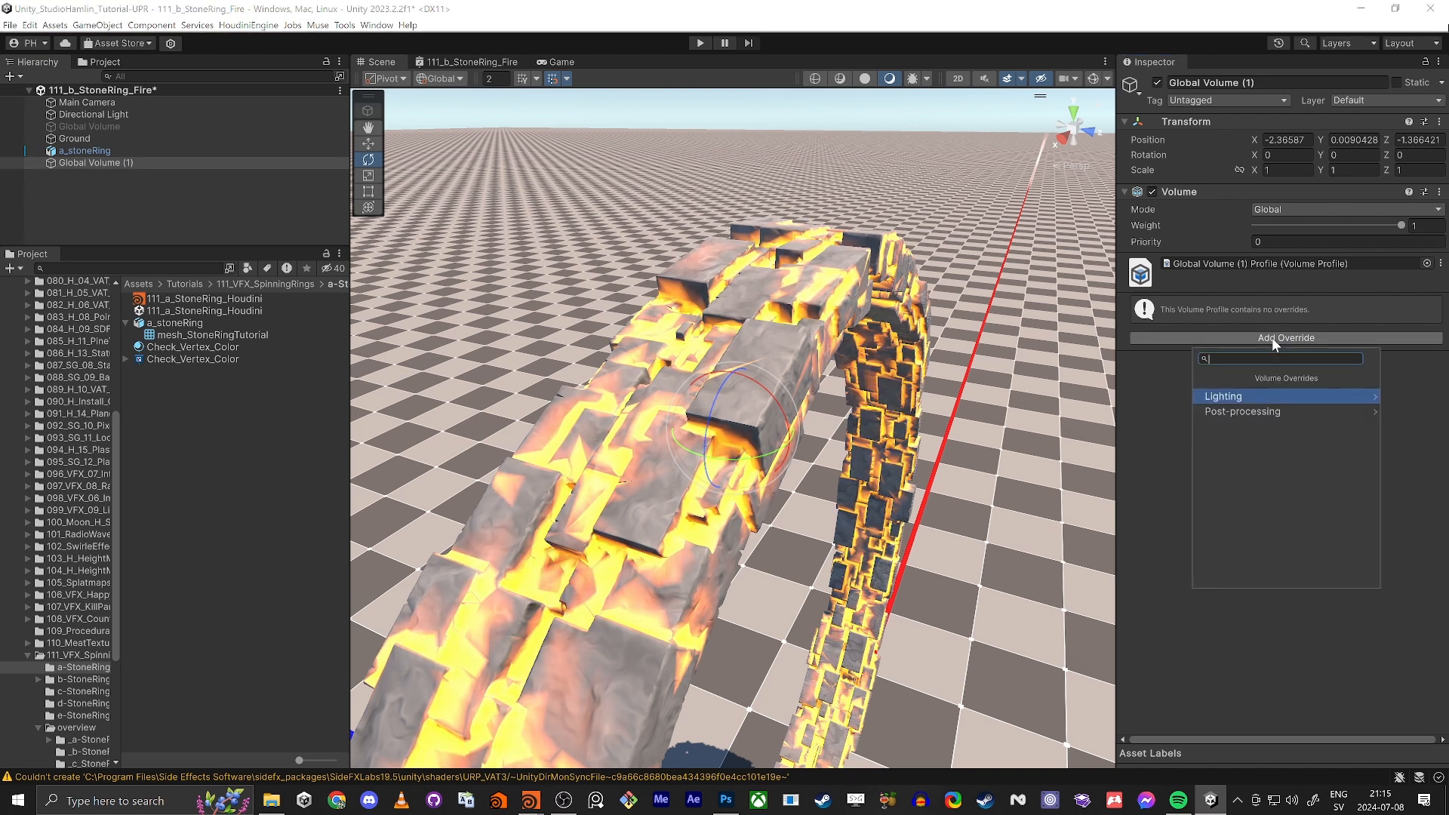
{"action": "type", "text": "bloom"}
{"action": "key", "text": "Return"}
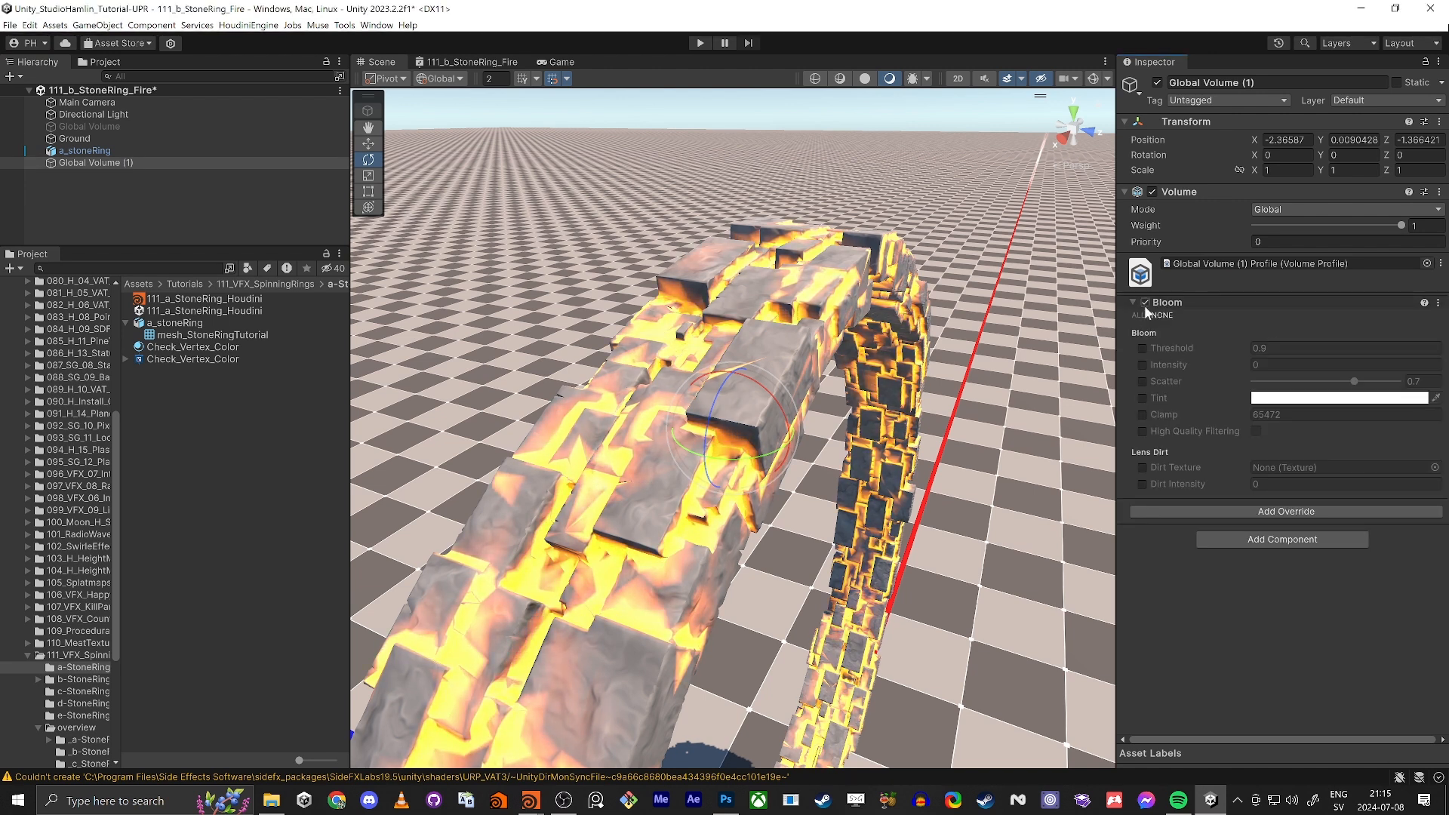
Enable the Bloom Intensity override on the Global Volume (1) profile, set it to 1, and view the whole glowing ring.
{"action": "left_click", "coordinate": [1142, 365]}
{"action": "left_click", "coordinate": [1266, 365]}
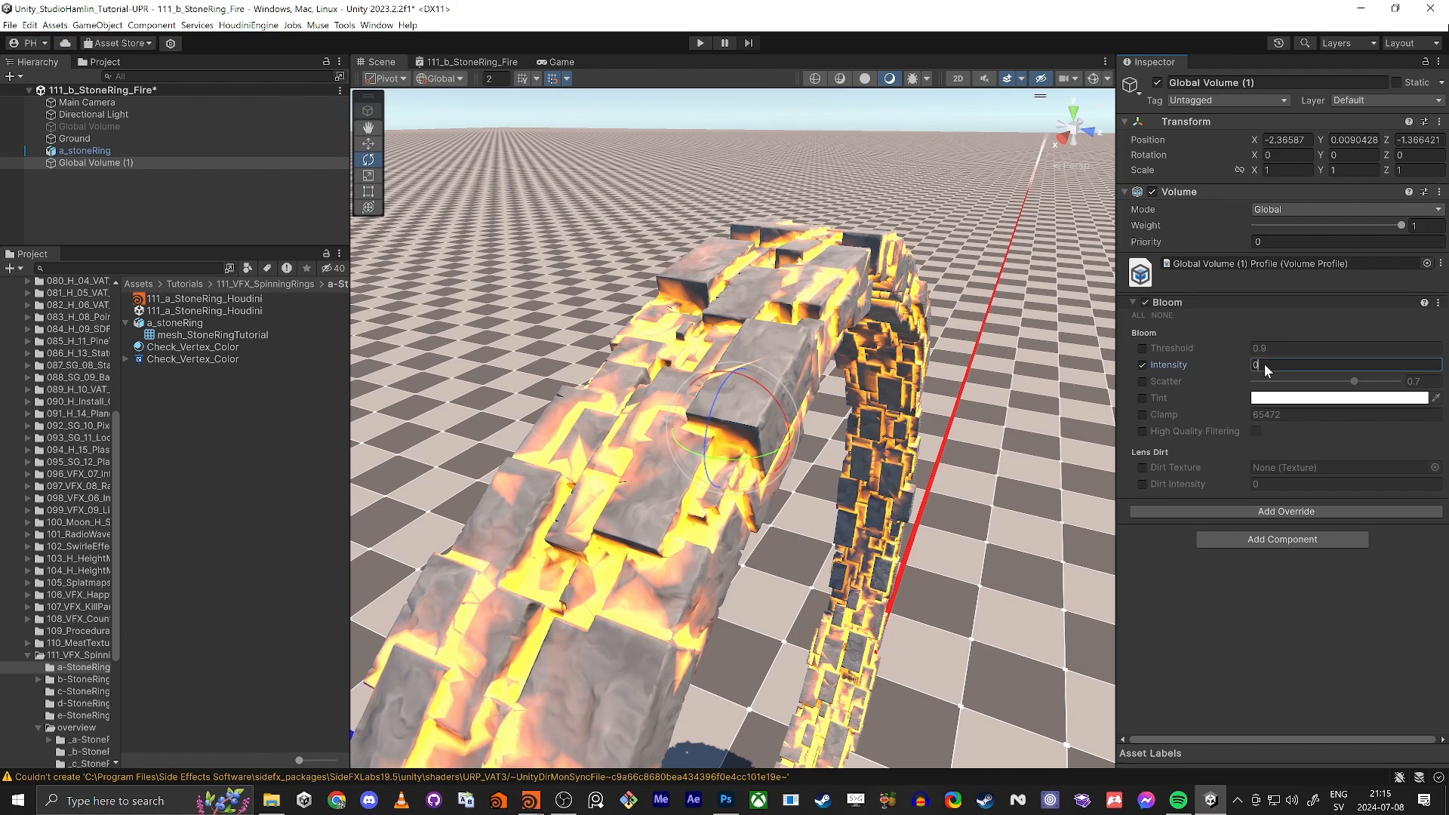
{"action": "type", "text": "1"}
{"action": "right_click_drag", "start_coordinate": [989, 436], "coordinate": [627, 406]}
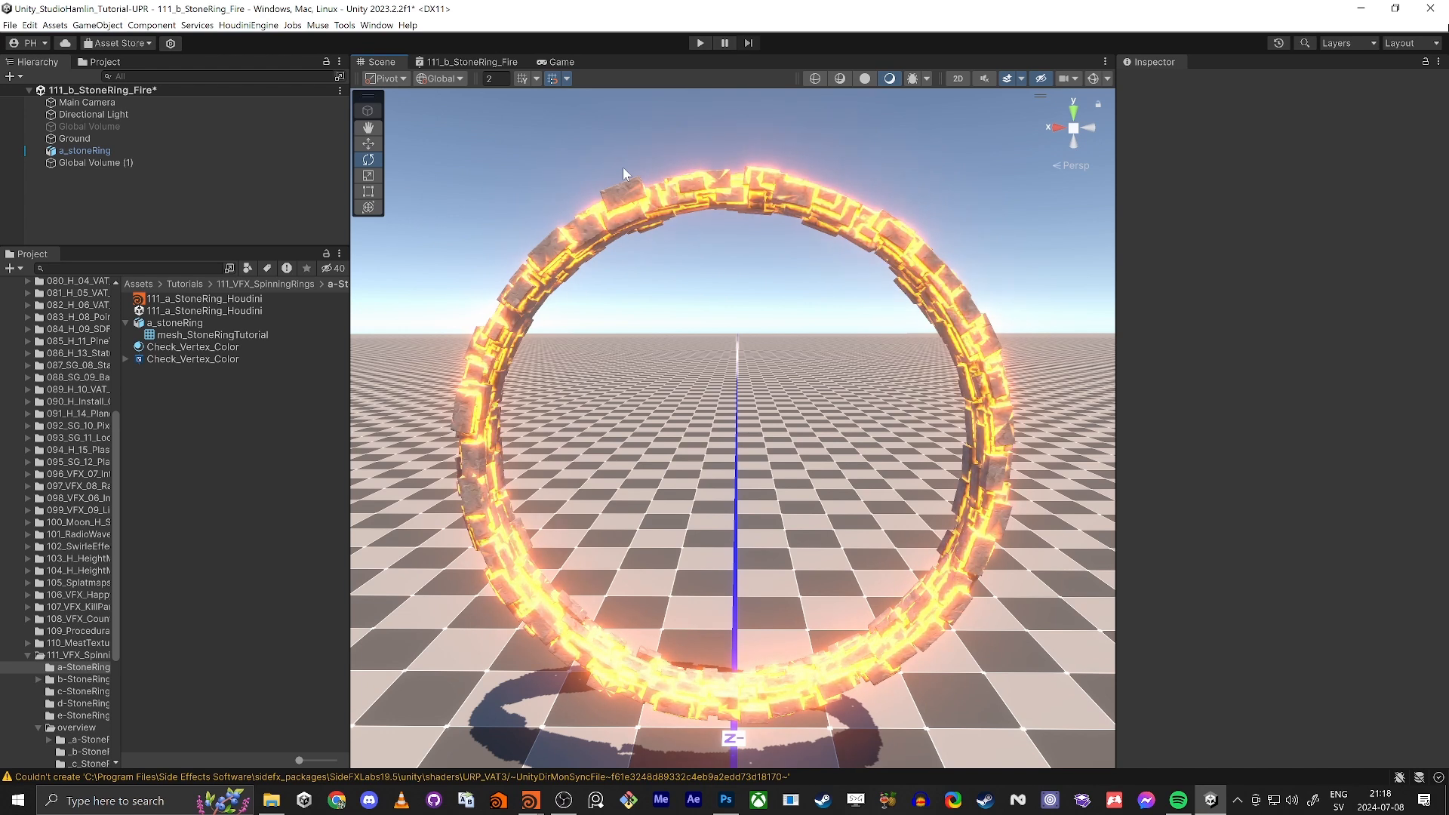
{"action": "right_click", "coordinate": [623, 169]}
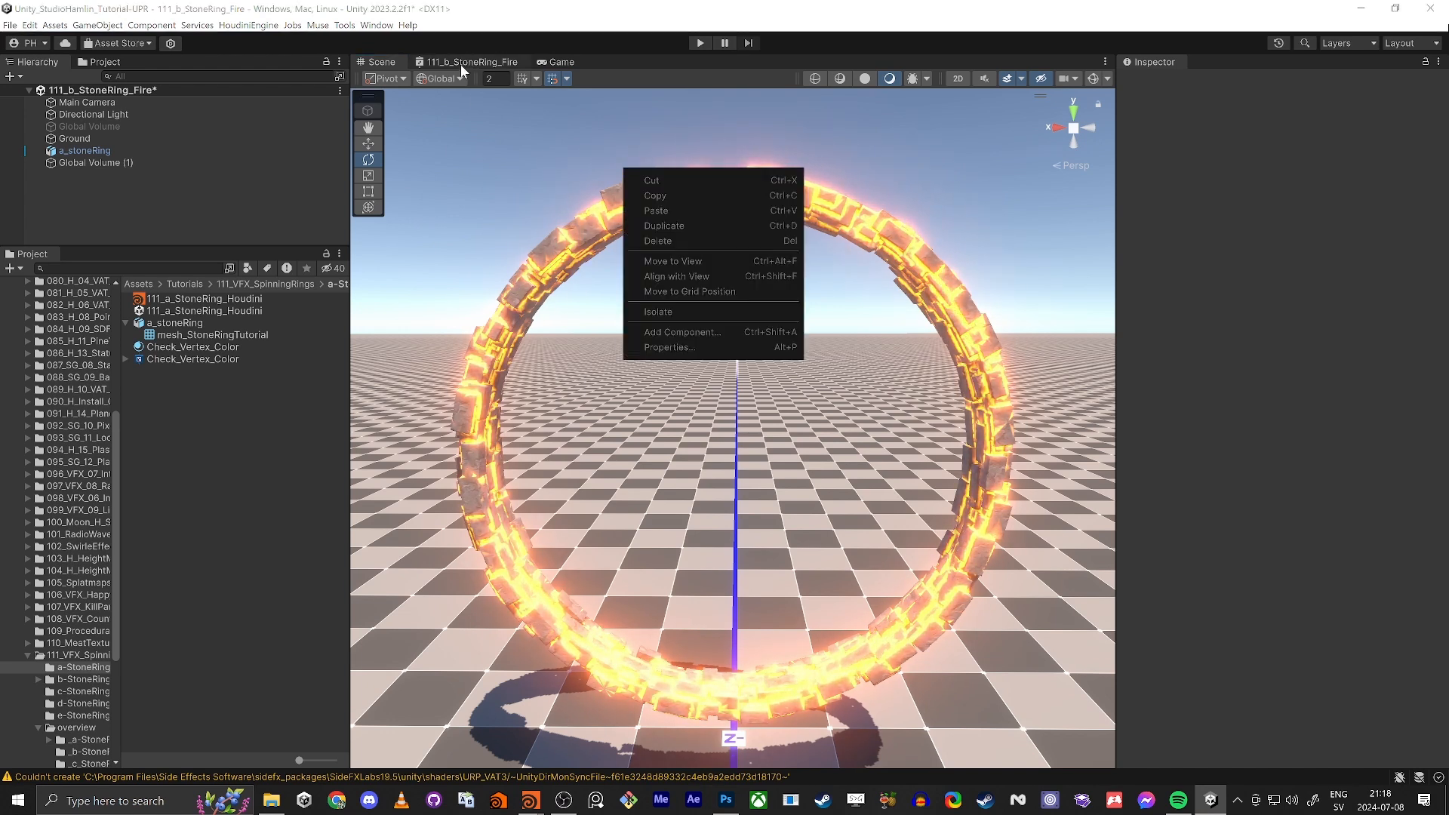
Open the 111_b_StoneRing_Fire shader graph maximized and add a Float property named Amp.
{"action": "left_click", "coordinate": [462, 65]}
{"action": "middle_click_drag", "start_coordinate": [556, 422], "coordinate": [378, 413]}
{"action": "key", "text": "shift+space"}
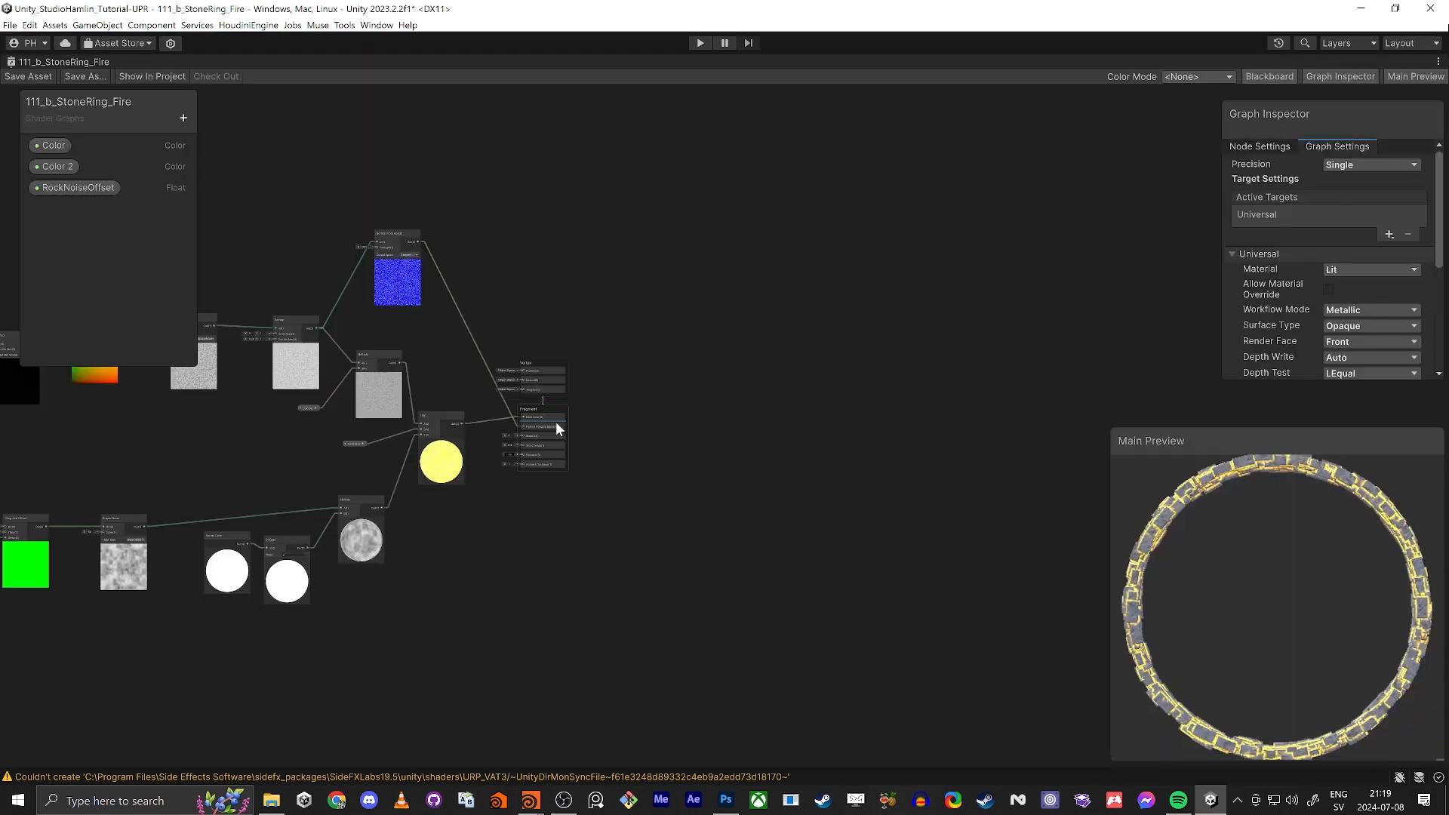
{"action": "scroll", "coordinate": [301, 457], "scroll_direction": "up", "scroll_amount": 5}
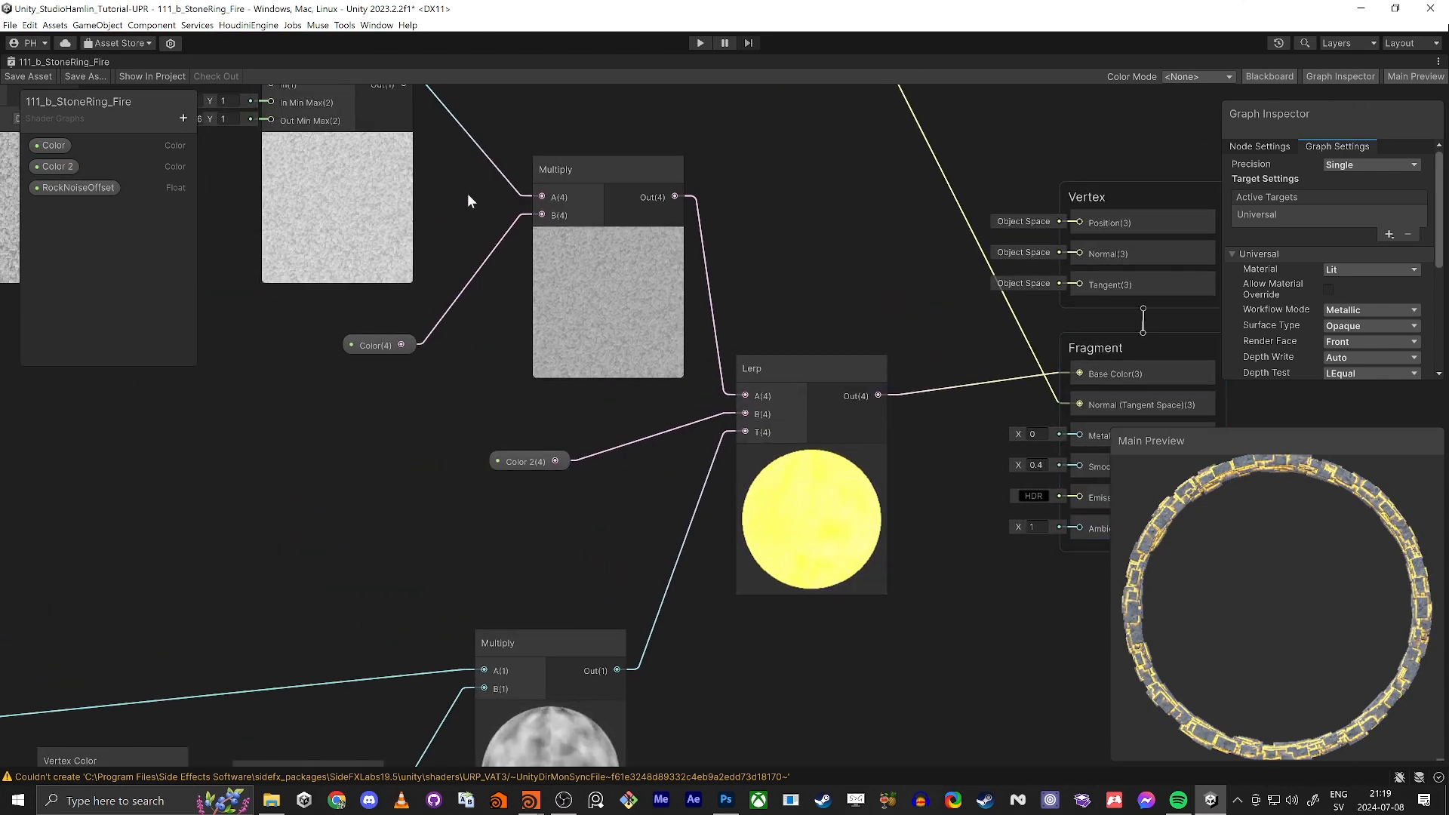
{"action": "left_click", "coordinate": [182, 118]}
{"action": "left_click", "coordinate": [226, 170]}
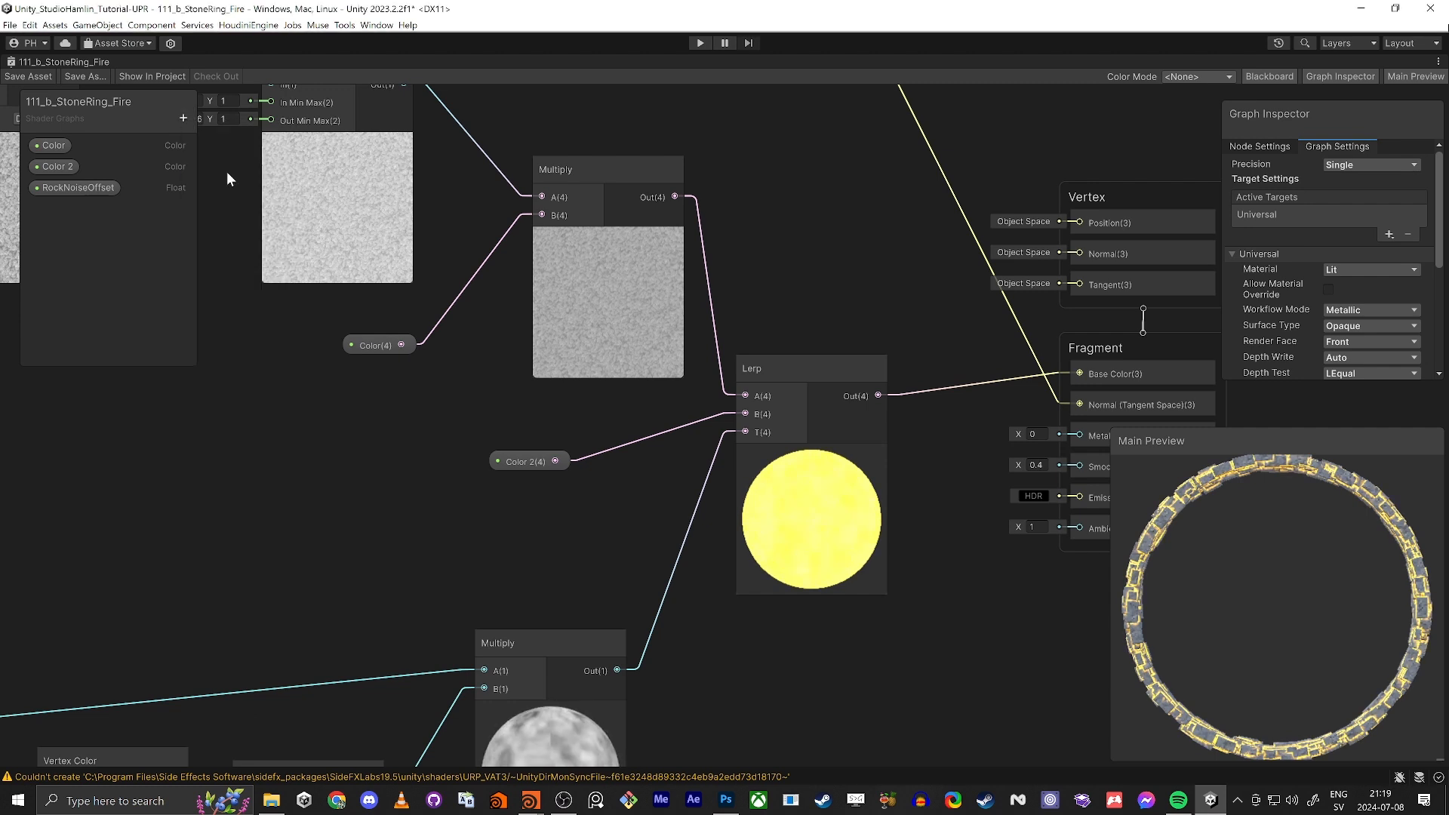
{"action": "type", "text": "Amp"}
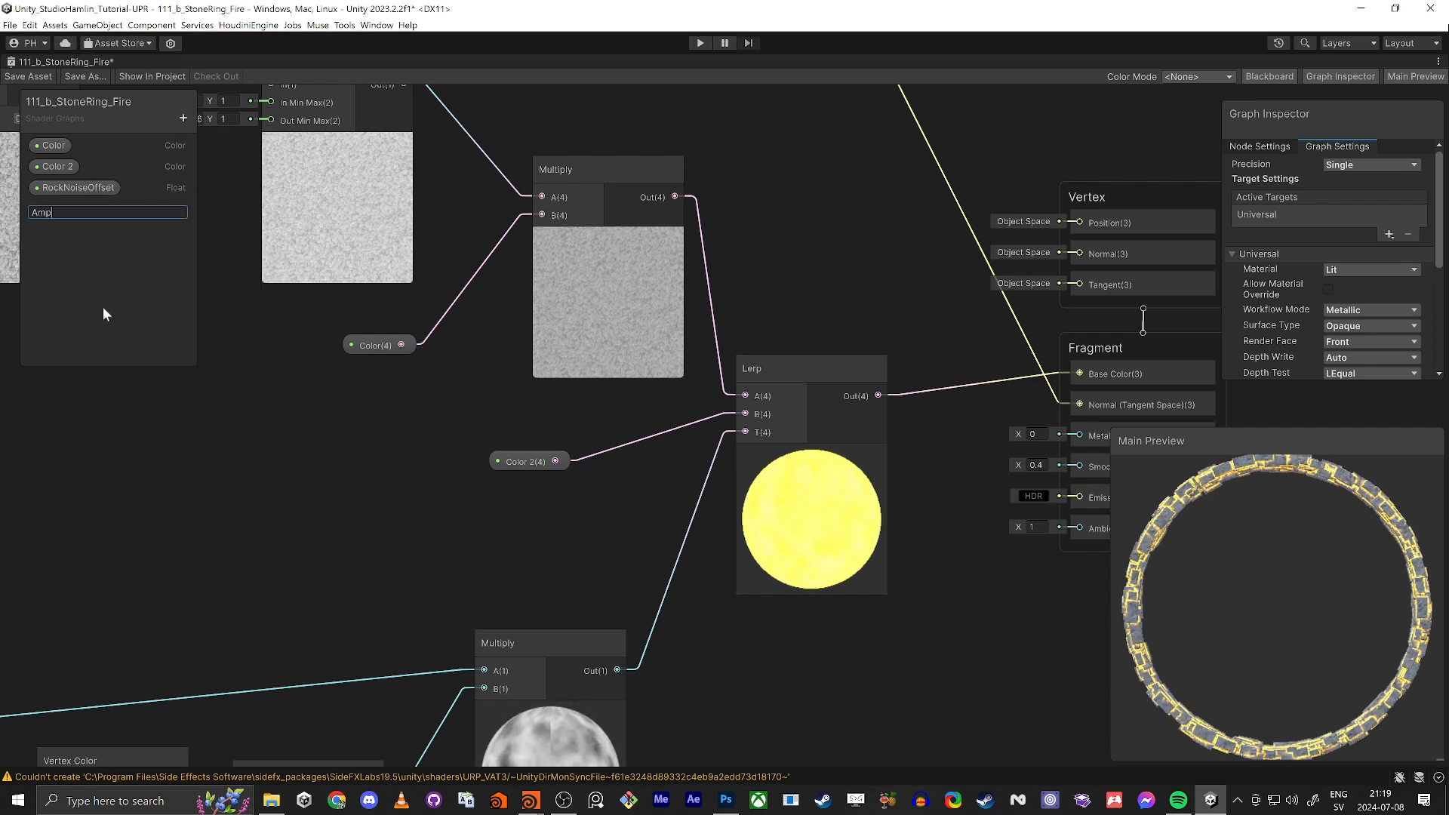
{"action": "key", "text": "Return"}
Change the Amp property's mode to Slider.
{"action": "left_click", "coordinate": [51, 209]}
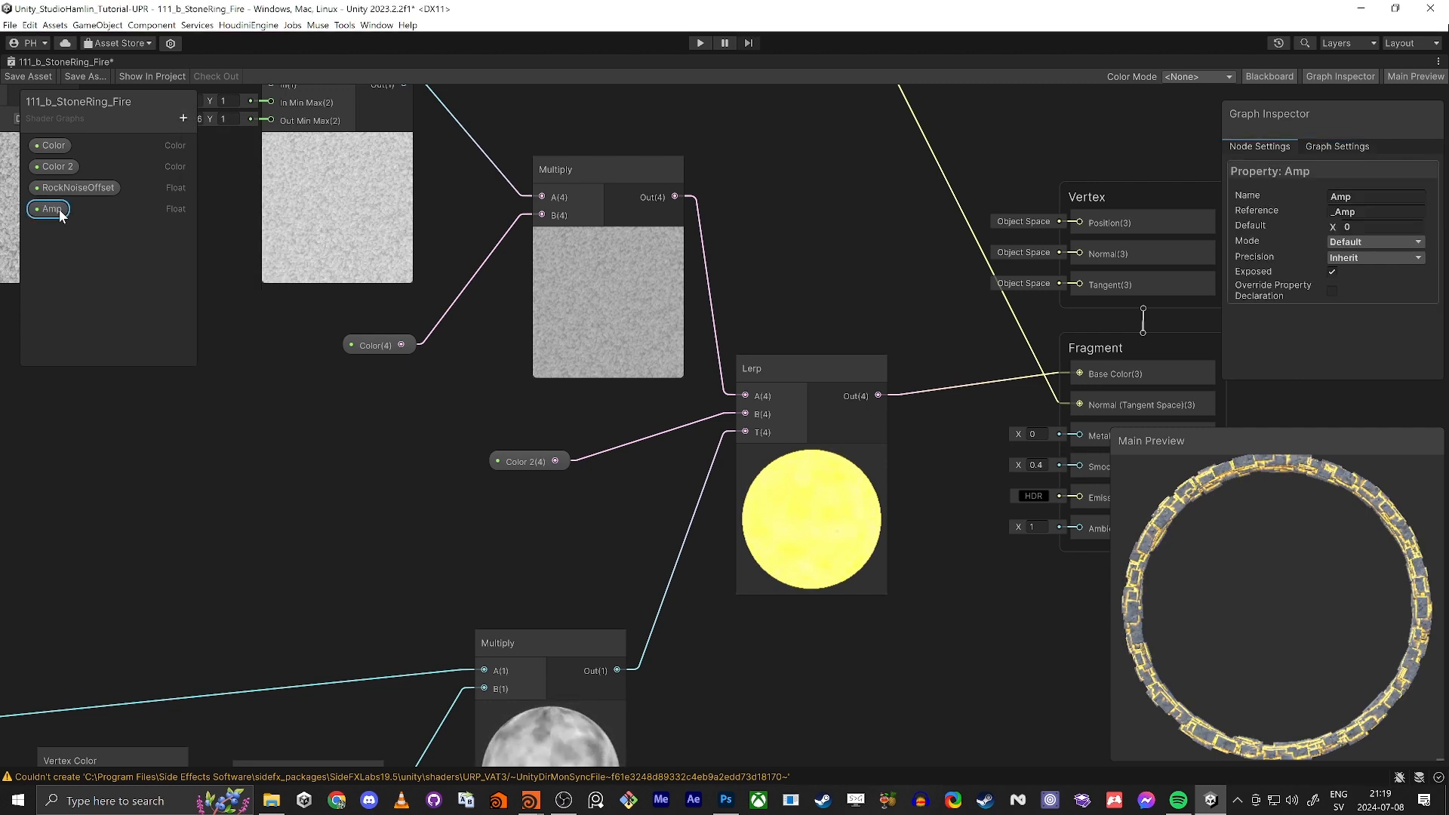
{"action": "left_click", "coordinate": [1371, 243]}
{"action": "left_click", "coordinate": [1358, 260]}
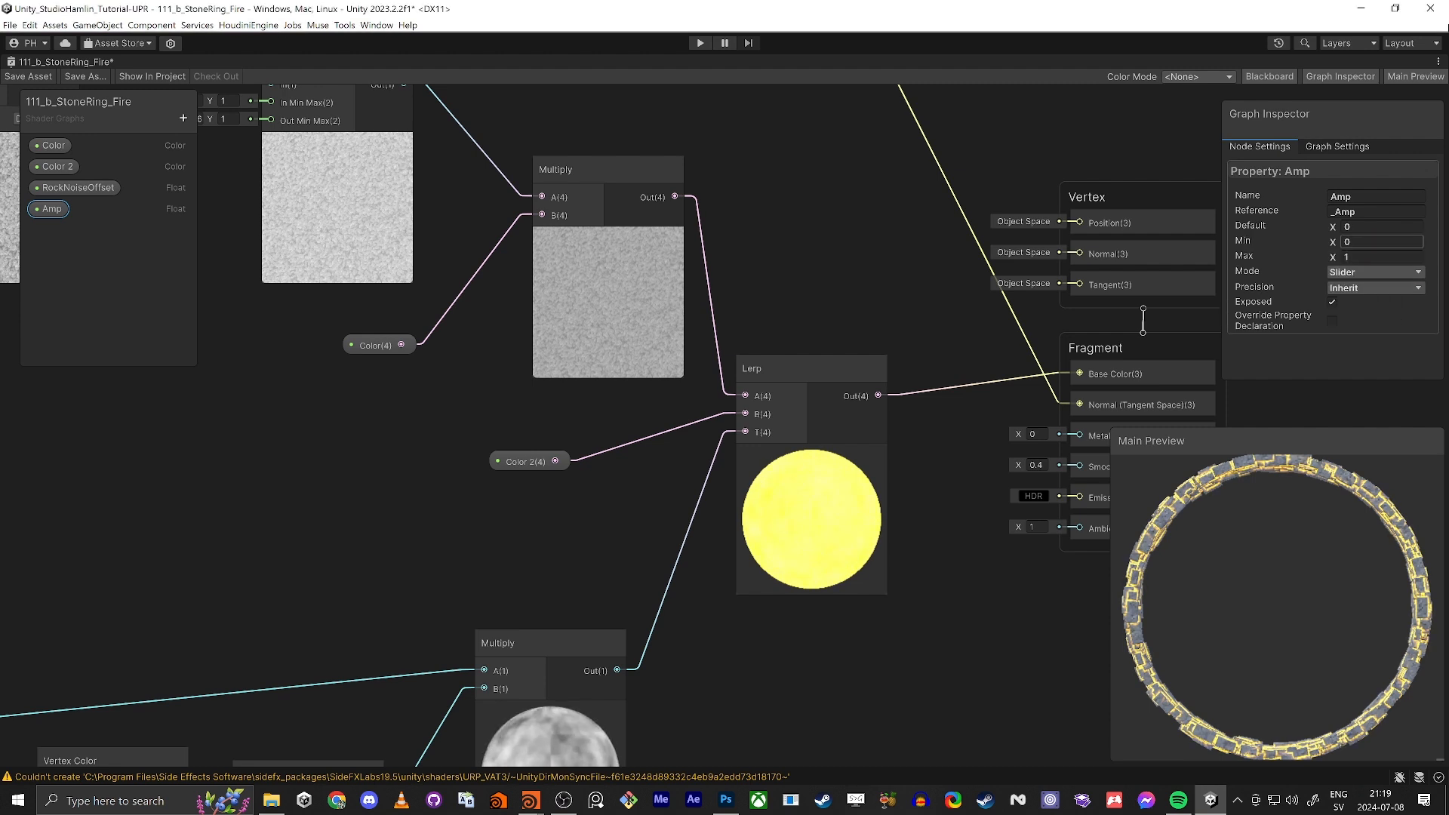
Place the Amp property in the graph above the mask Multiply node and add a new Multiply node before the Lerp.
{"action": "middle_click_drag", "start_coordinate": [445, 547], "coordinate": [545, 368]}
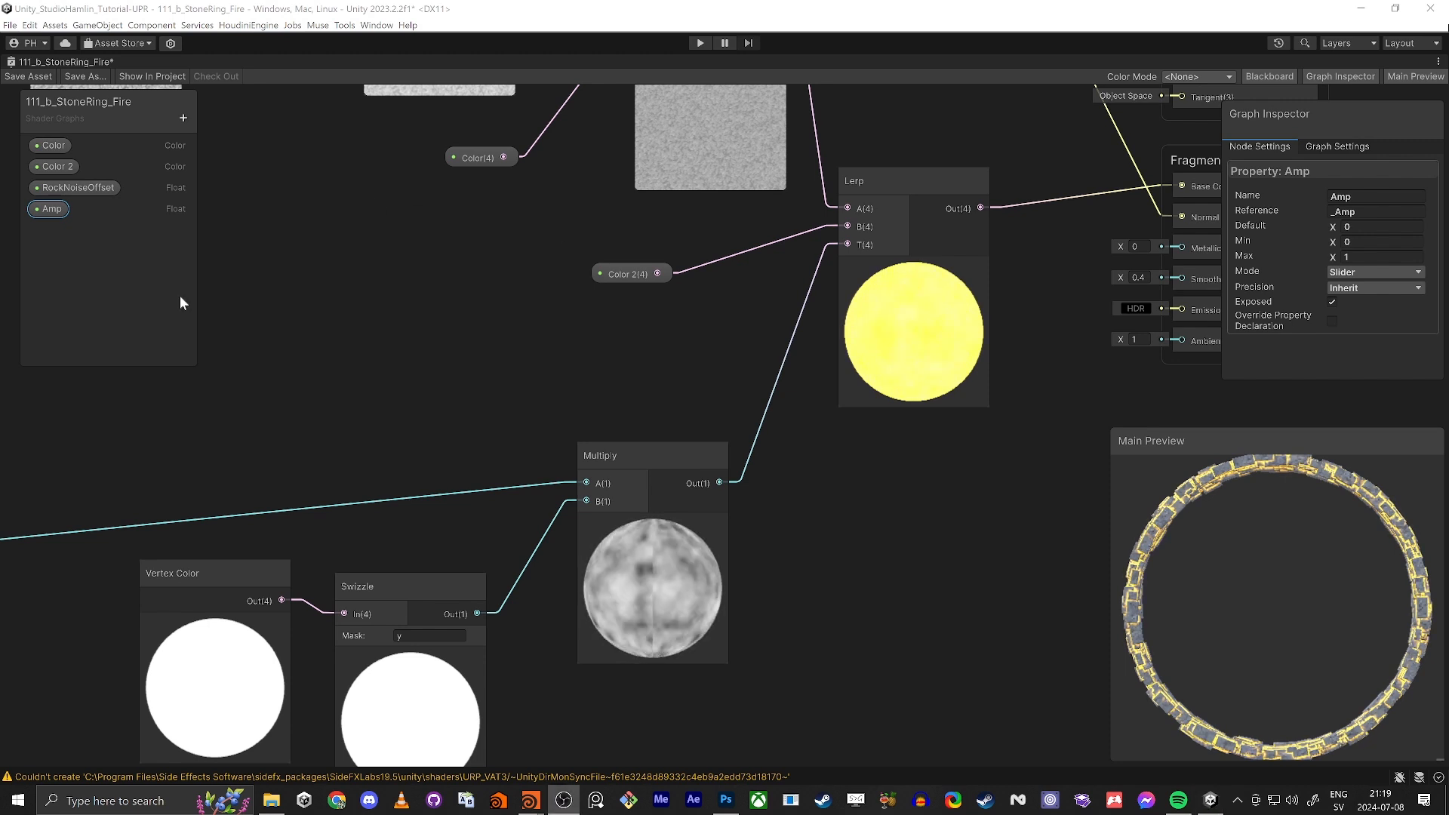
{"action": "left_click_drag", "start_coordinate": [40, 210], "coordinate": [703, 463]}
{"action": "left_click_drag", "start_coordinate": [653, 390], "coordinate": [654, 391]}
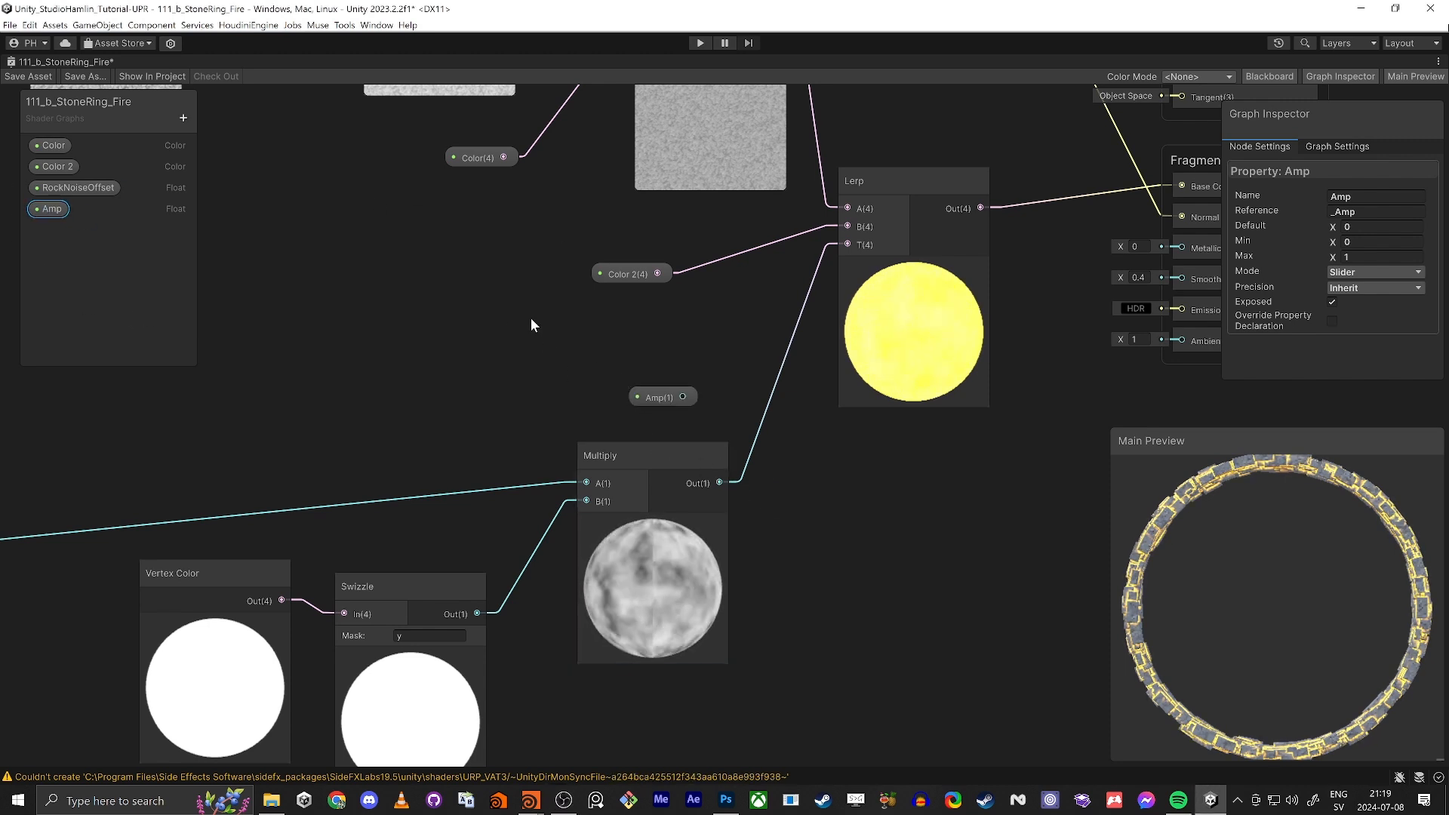
{"action": "key", "text": "space"}
{"action": "type", "text": "multiply"}
{"action": "key", "text": "Return"}
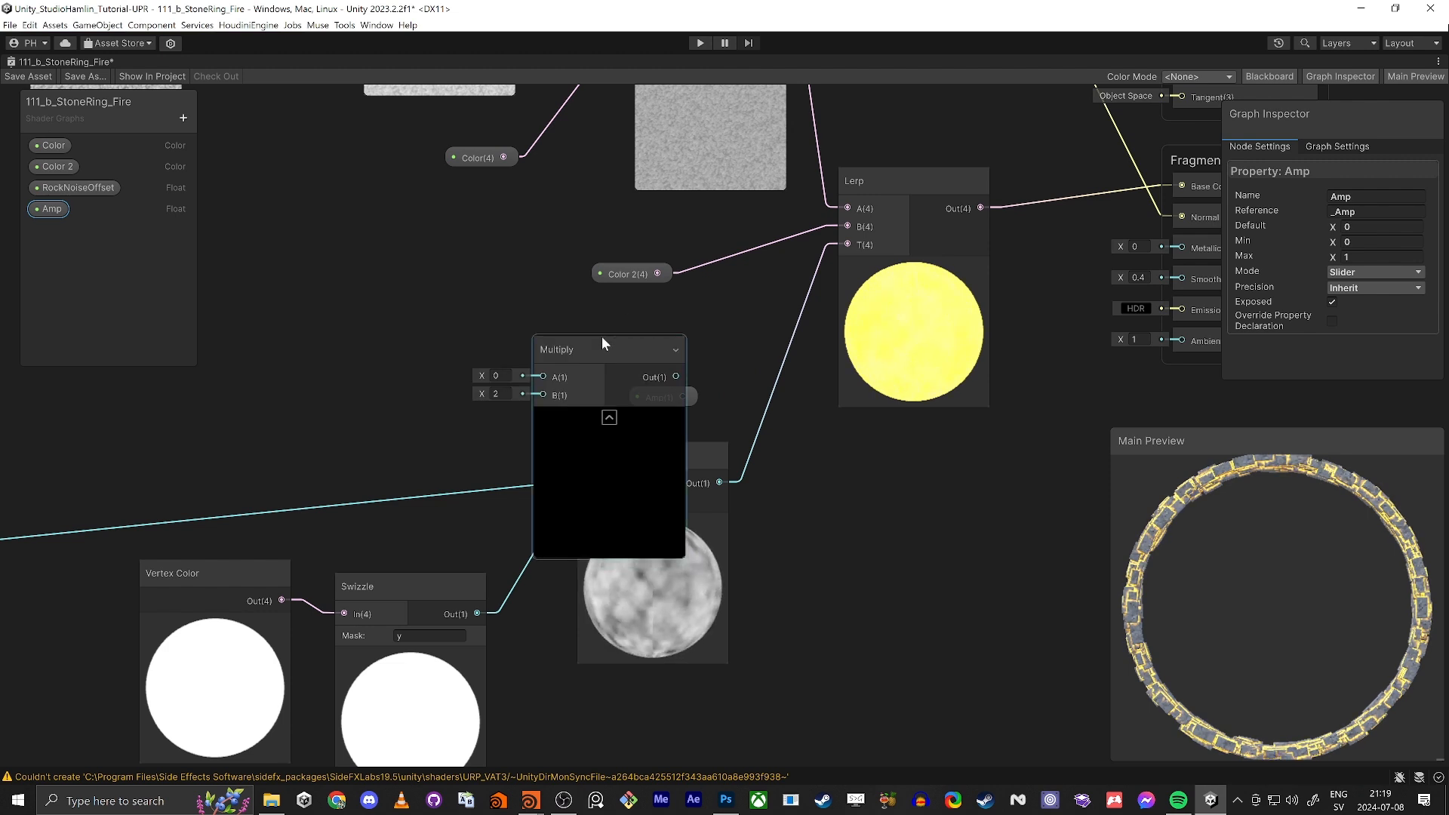
{"action": "left_click_drag", "start_coordinate": [600, 343], "coordinate": [778, 326]}
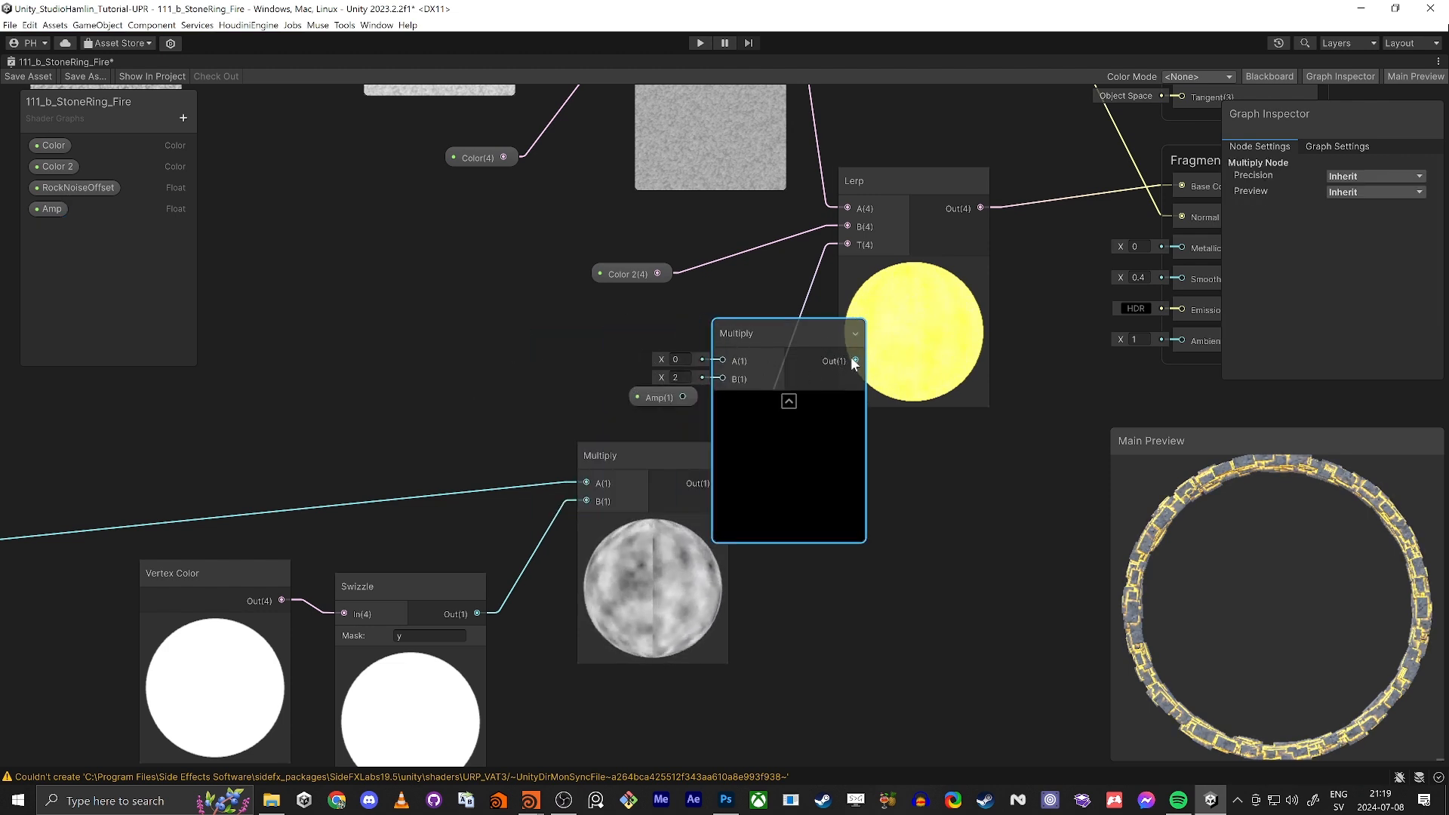
Feed Amp and the mask Multiply's output into the new Multiply, connect its output to the Lerp's T, and collapse its preview.
{"action": "left_click_drag", "start_coordinate": [855, 360], "coordinate": [847, 244]}
{"action": "left_click_drag", "start_coordinate": [759, 358], "coordinate": [818, 337]}
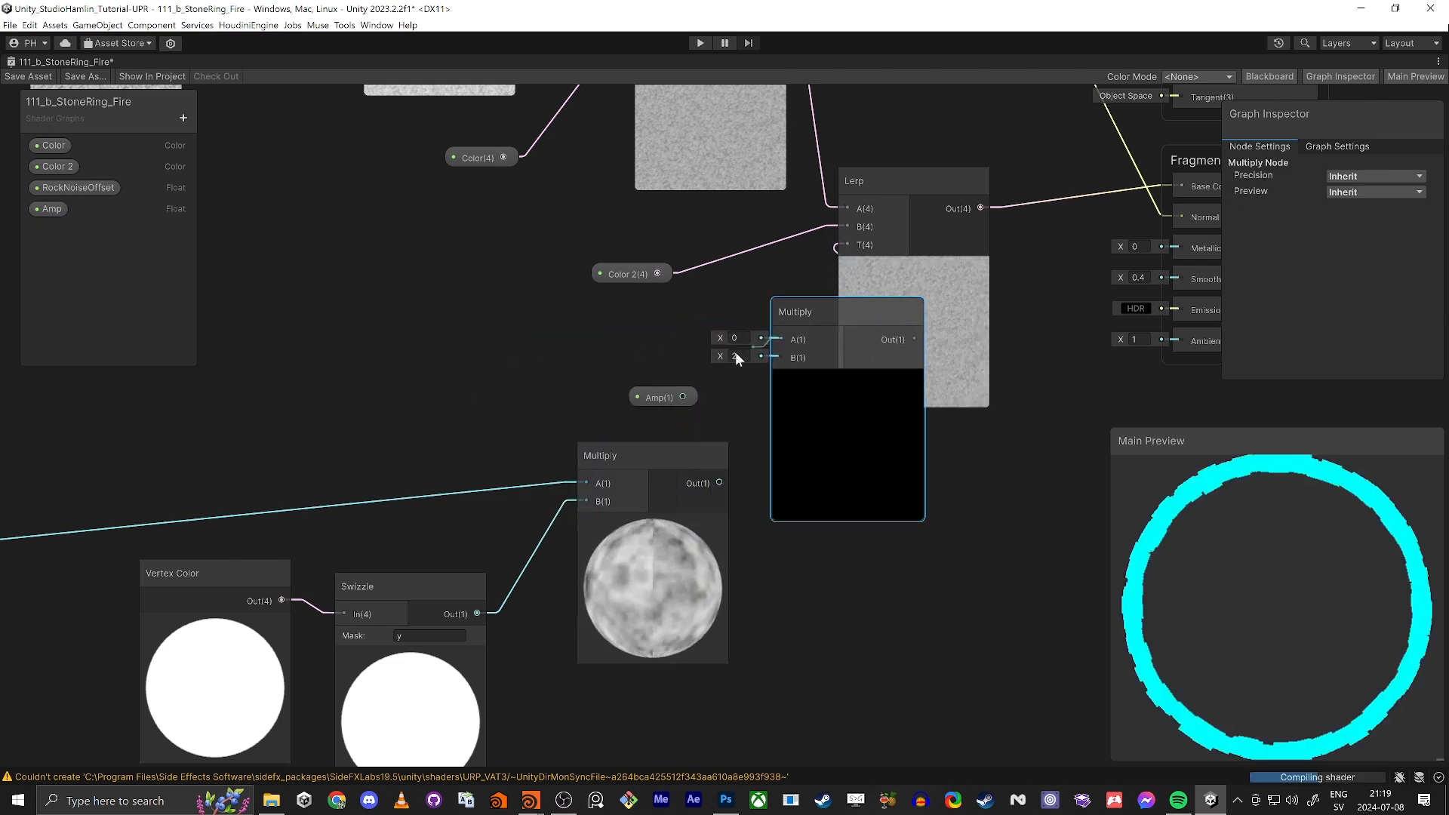
{"action": "left_click_drag", "start_coordinate": [686, 397], "coordinate": [684, 397]}
{"action": "left_click_drag", "start_coordinate": [758, 449], "coordinate": [781, 357]}
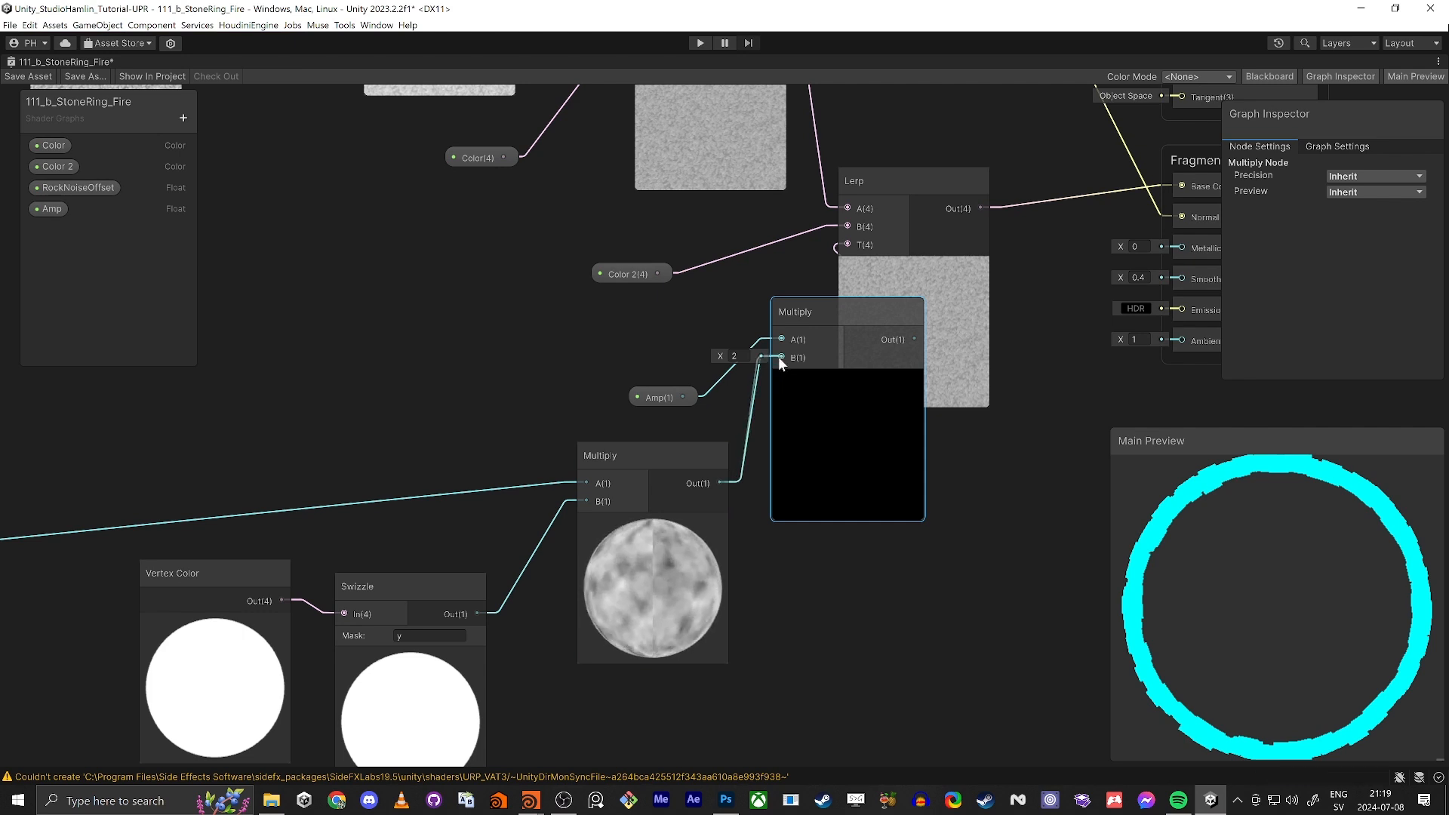
{"action": "left_click", "coordinate": [848, 374]}
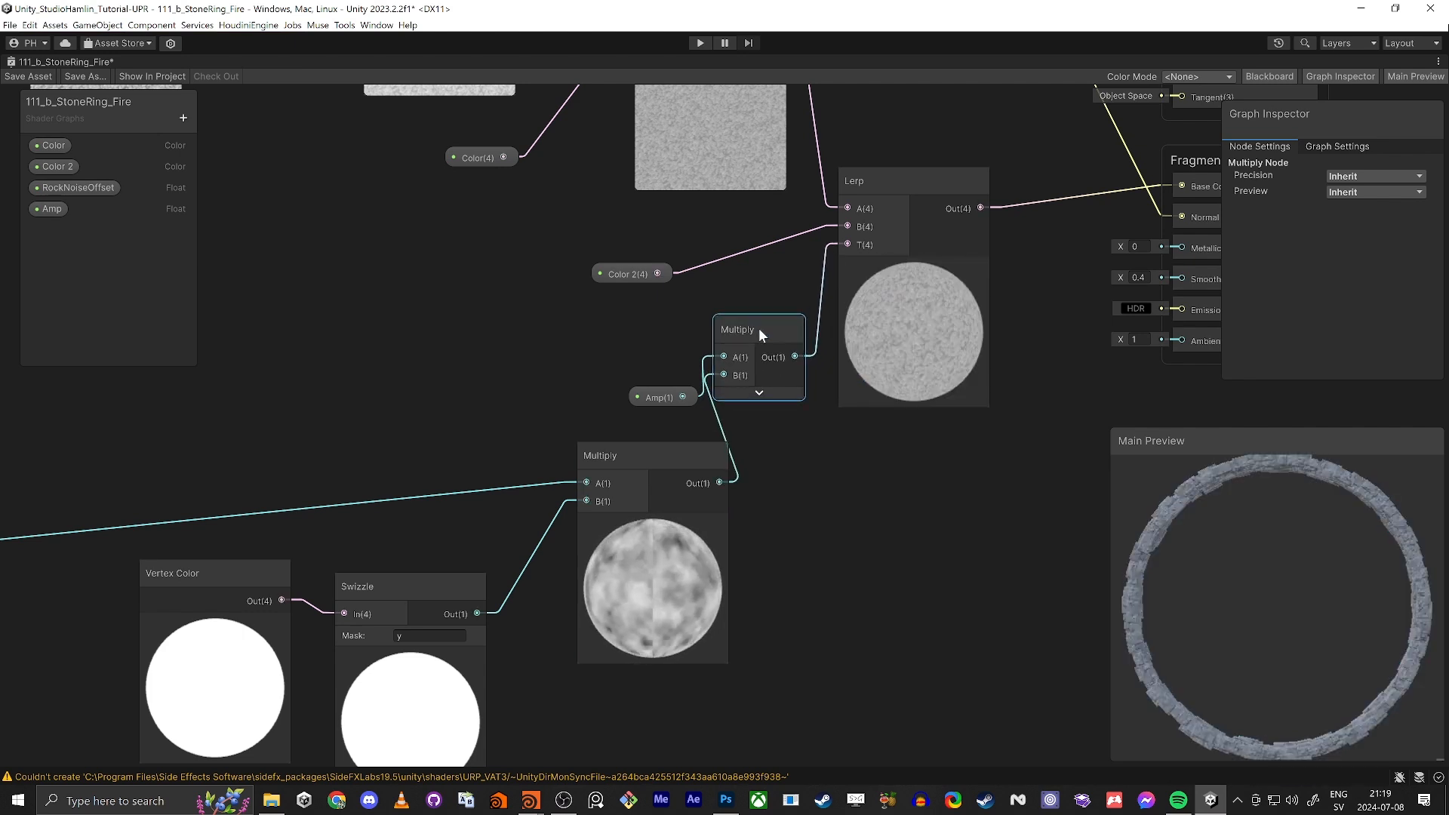
Tidy the graph by repositioning the mask nodes and aligning Amp beside its Multiply node, and save the shader asset.
{"action": "scroll", "coordinate": [453, 445], "scroll_direction": "down", "scroll_amount": 3}
{"action": "left_click_drag", "start_coordinate": [353, 644], "coordinate": [639, 400]}
{"action": "middle_click_drag", "start_coordinate": [443, 439], "coordinate": [559, 483]}
{"action": "left_click_drag", "start_coordinate": [487, 509], "coordinate": [606, 624]}
{"action": "left_click_drag", "start_coordinate": [860, 396], "coordinate": [821, 365]}
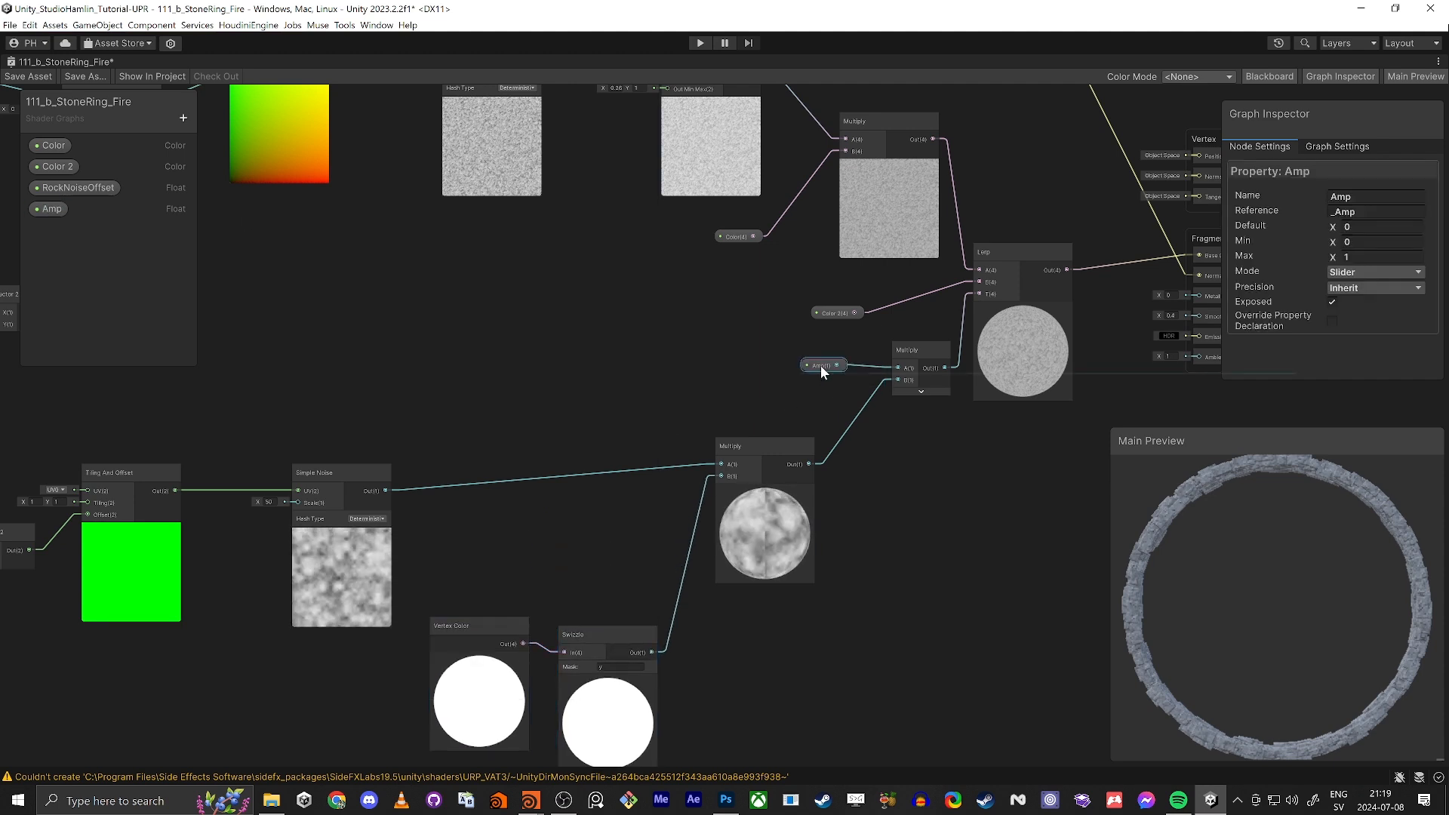
{"action": "left_click", "coordinate": [28, 76]}
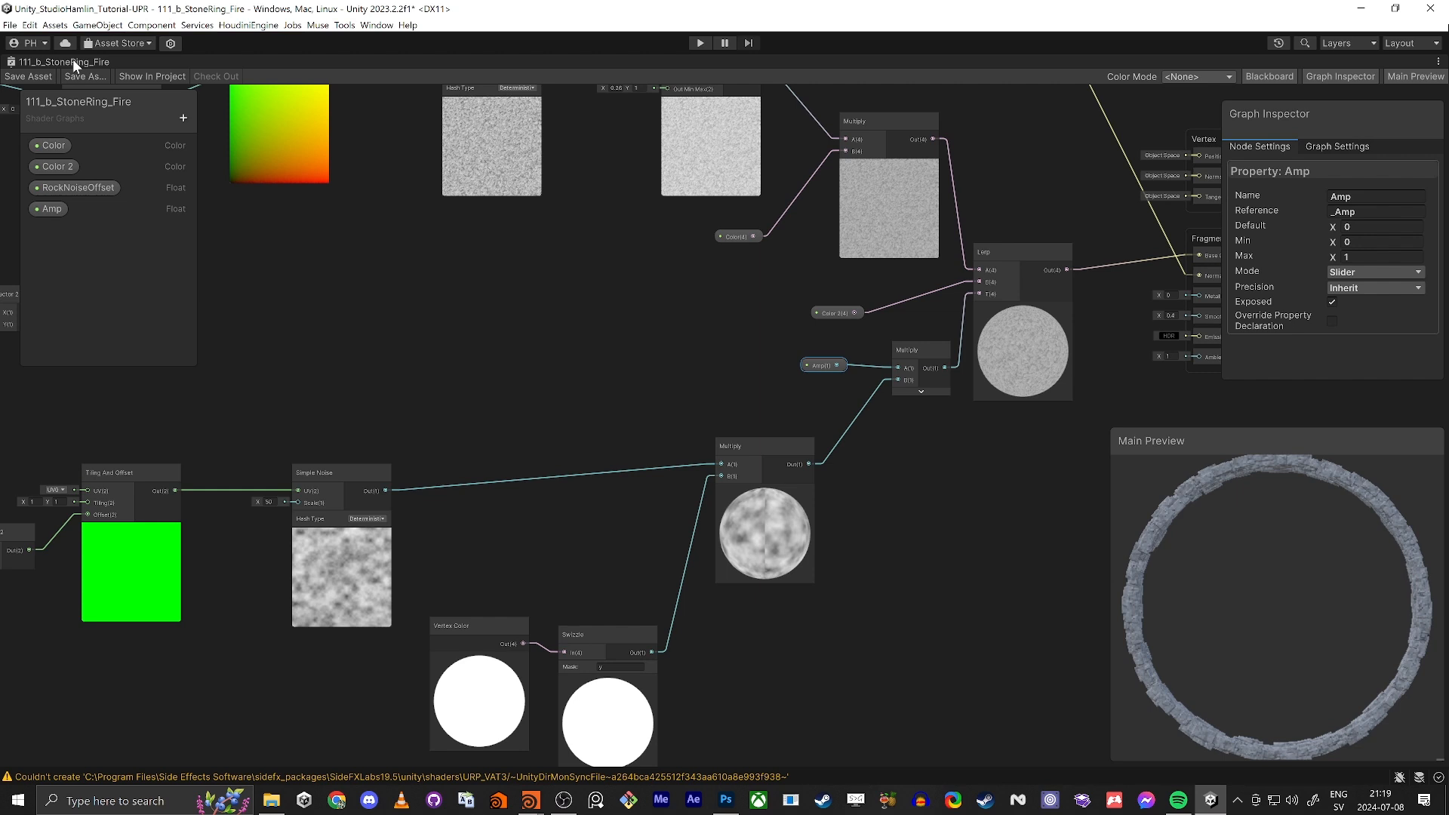
Return to the scene, select a_stoneRing, and raise its fire material's Amp to 1.
{"action": "left_click", "coordinate": [617, 332]}
{"action": "key", "text": "shift+space"}
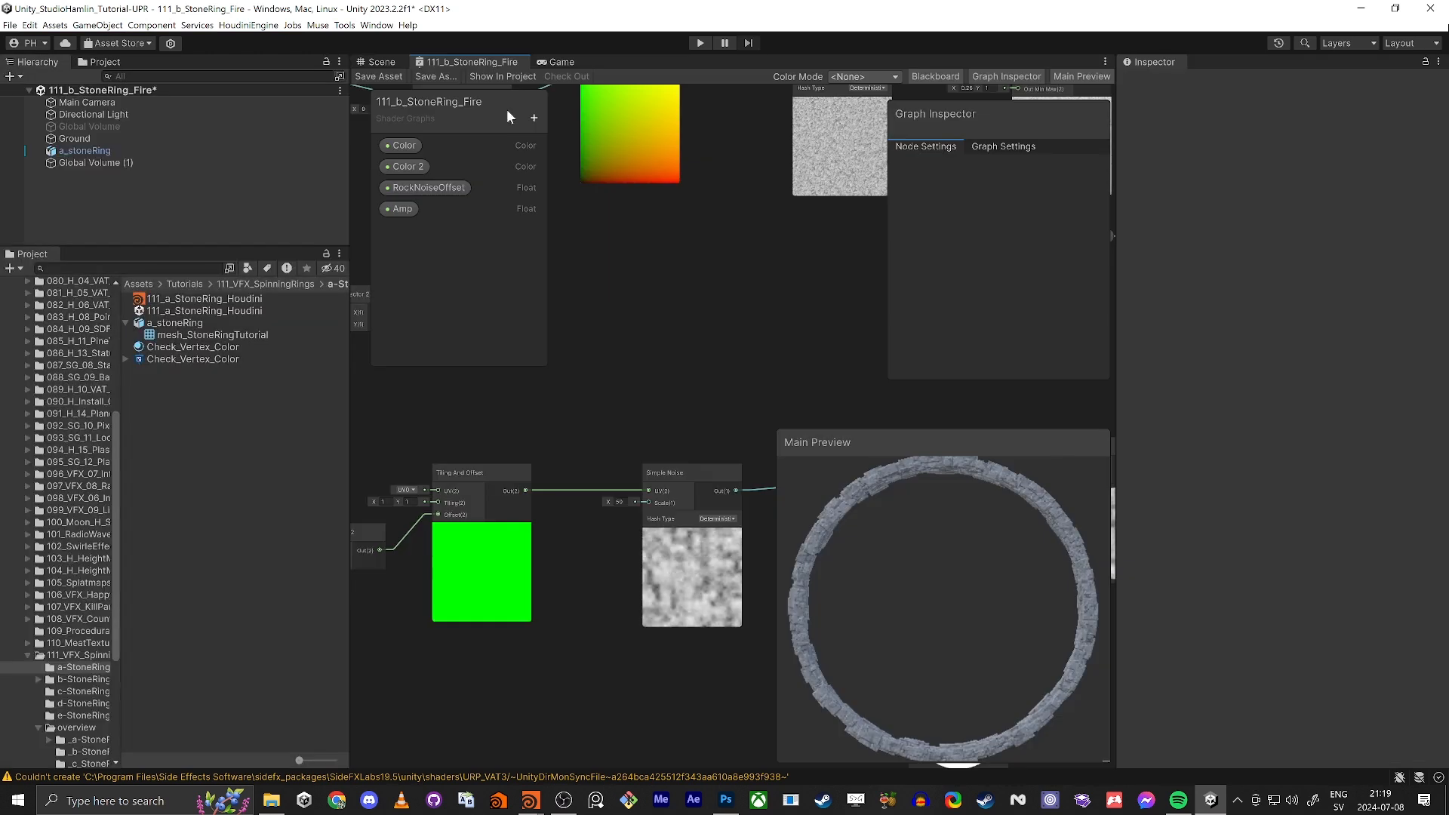
{"action": "left_click", "coordinate": [381, 61]}
{"action": "left_click", "coordinate": [84, 151]}
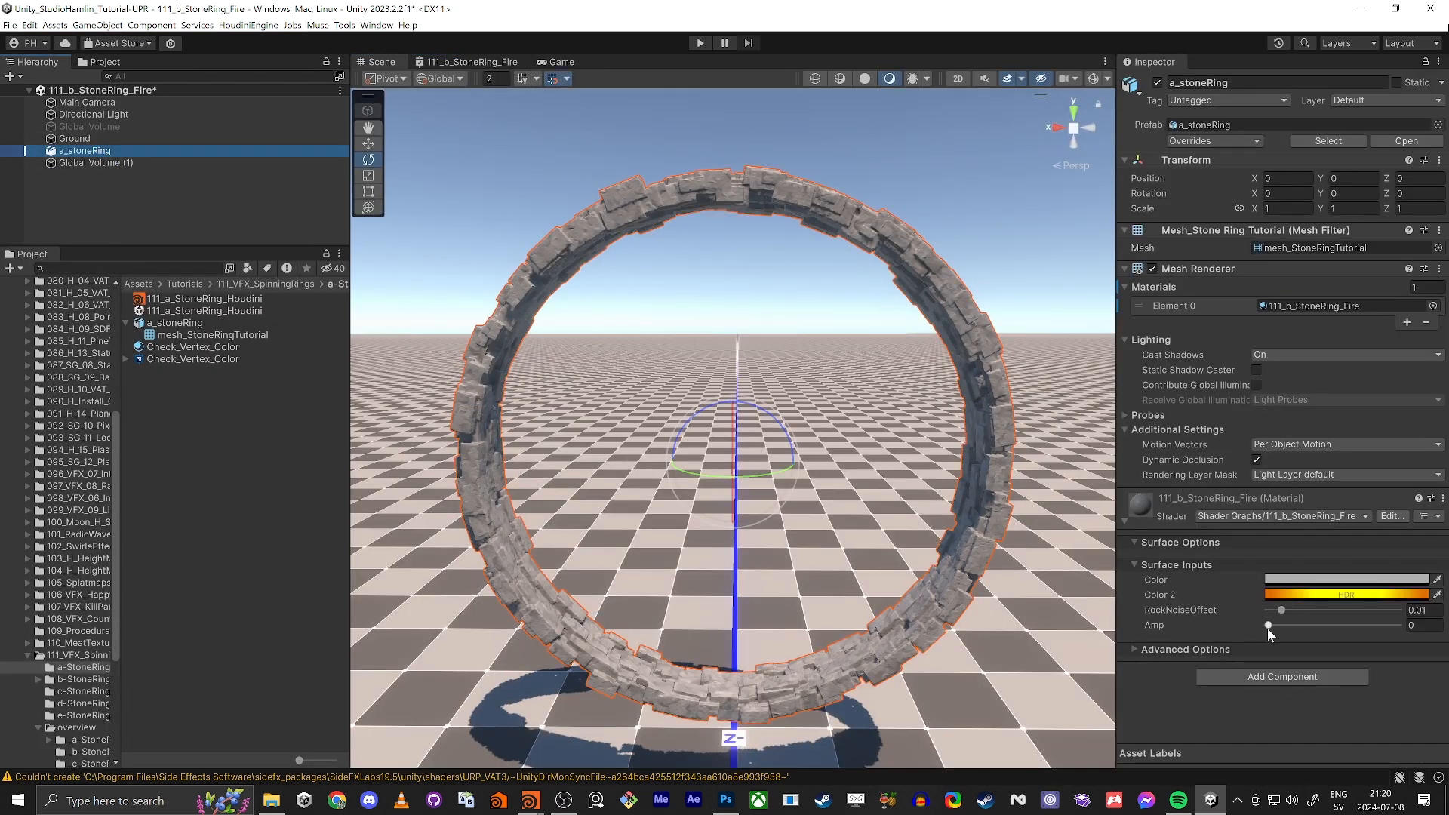
{"action": "left_click_drag", "start_coordinate": [1268, 626], "coordinate": [1409, 626]}
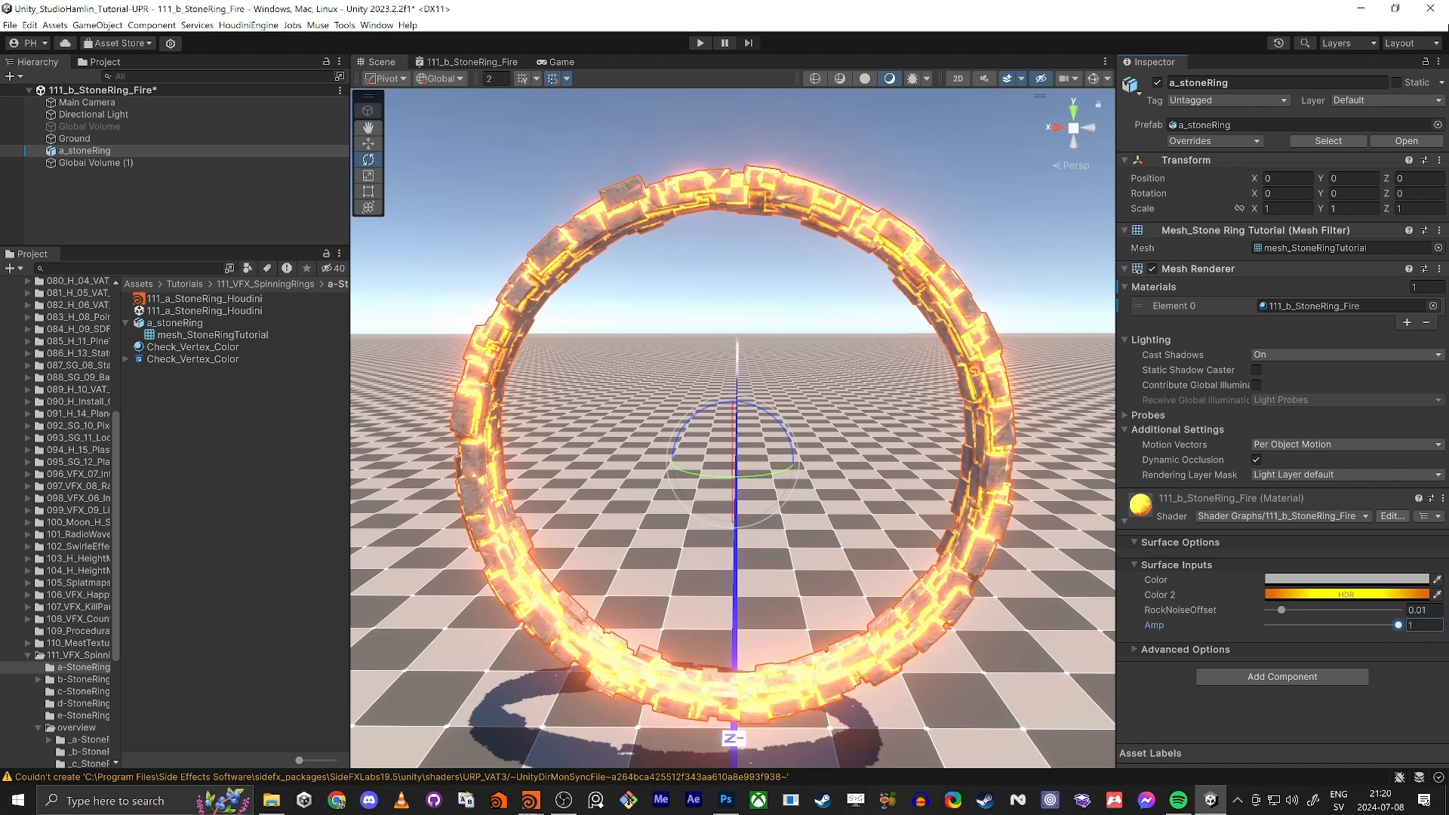